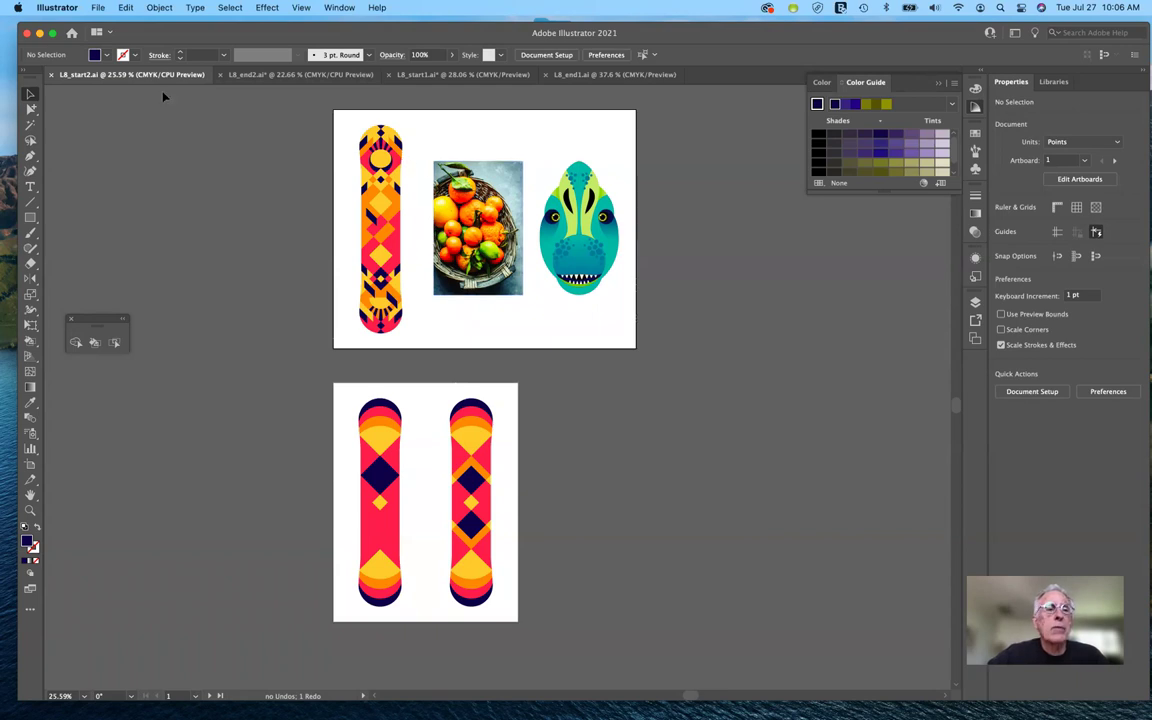
- Look over the finished artwork in L8_end2.ai, and examine the snowboards, fruit photo and dinosaur head in L8_start2.ai
left_click(262, 78)
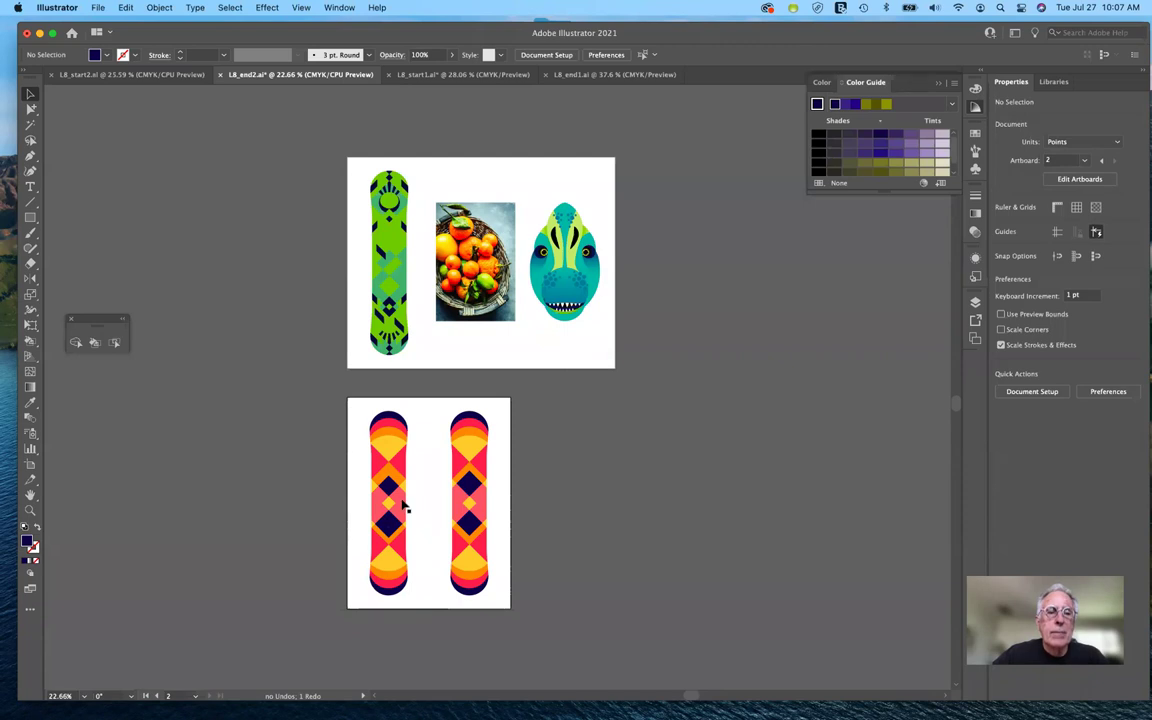
left_click(103, 75)
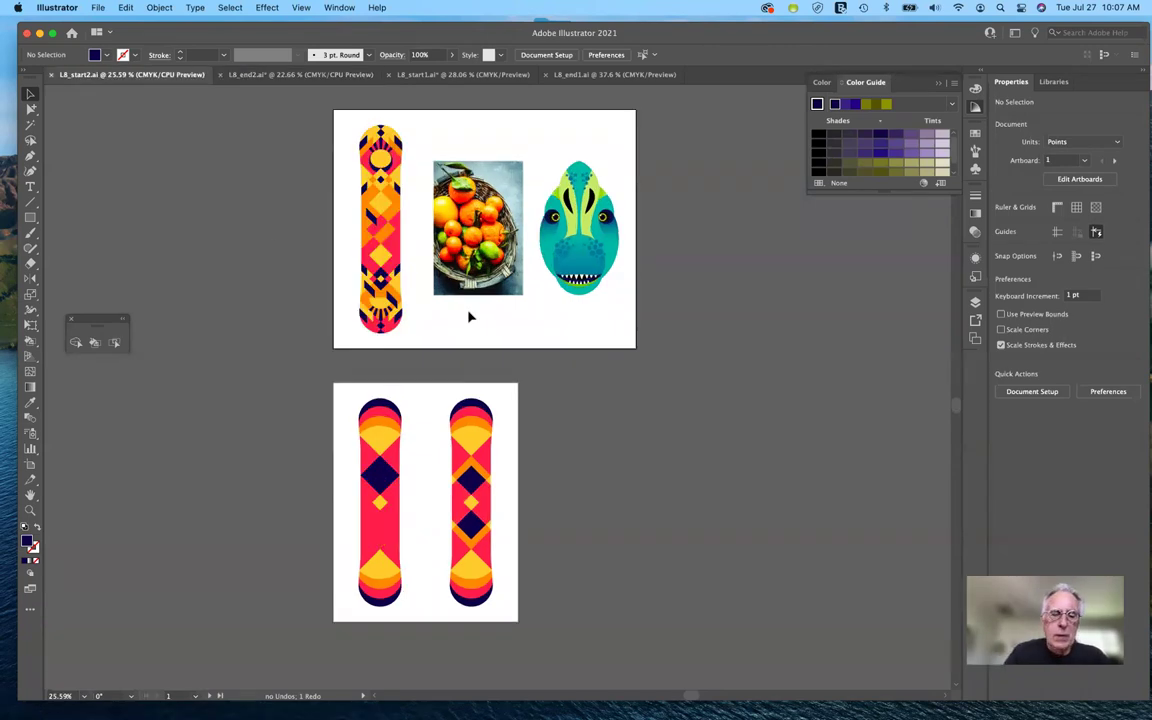
scroll(470, 317, "up", 6)
scroll(469, 317, "up", 3)
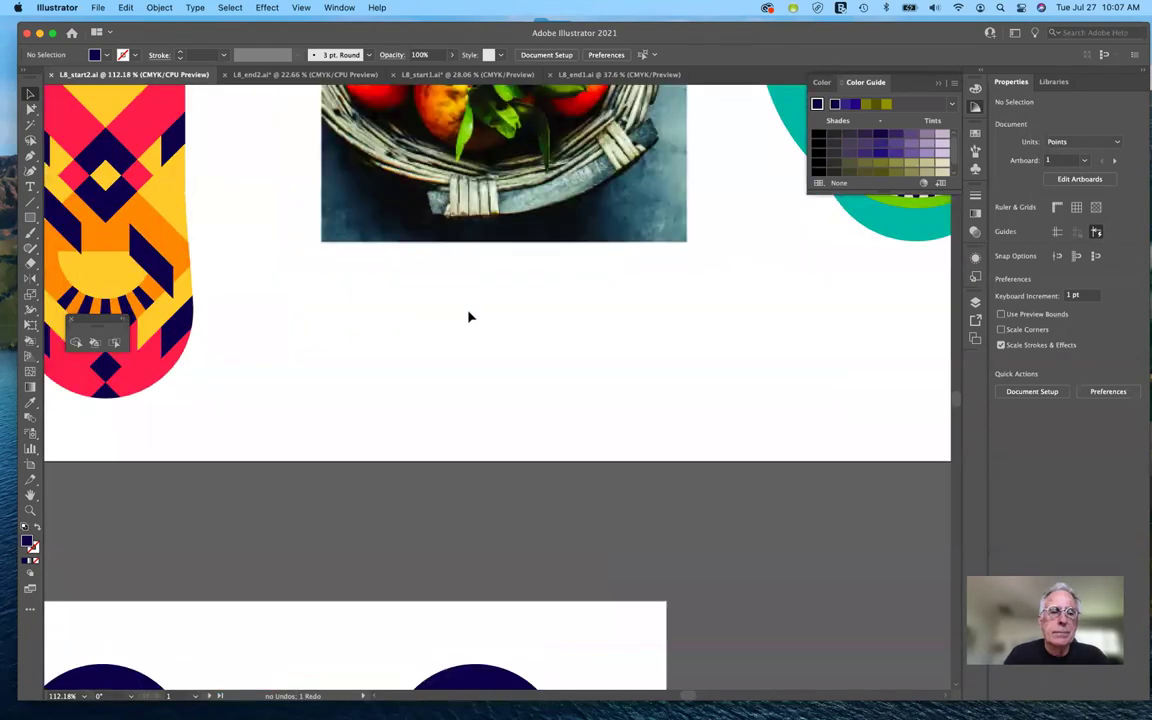
scroll(466, 320, "down", 3)
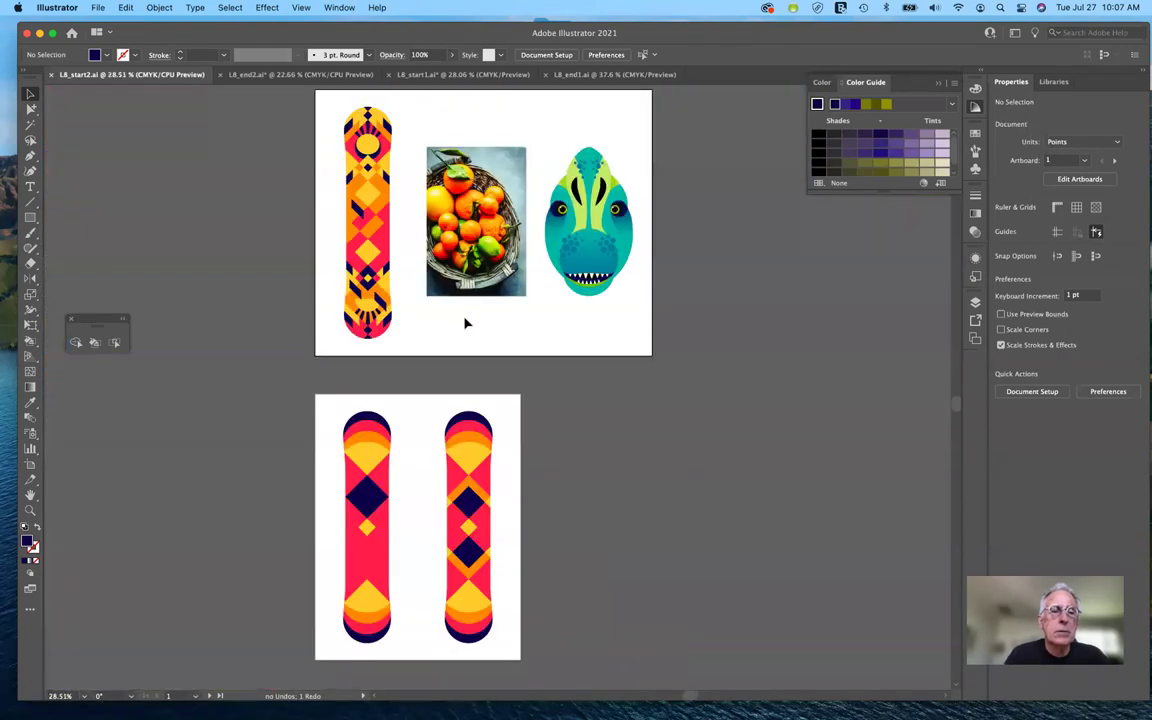
scroll(466, 321, "down", 3)
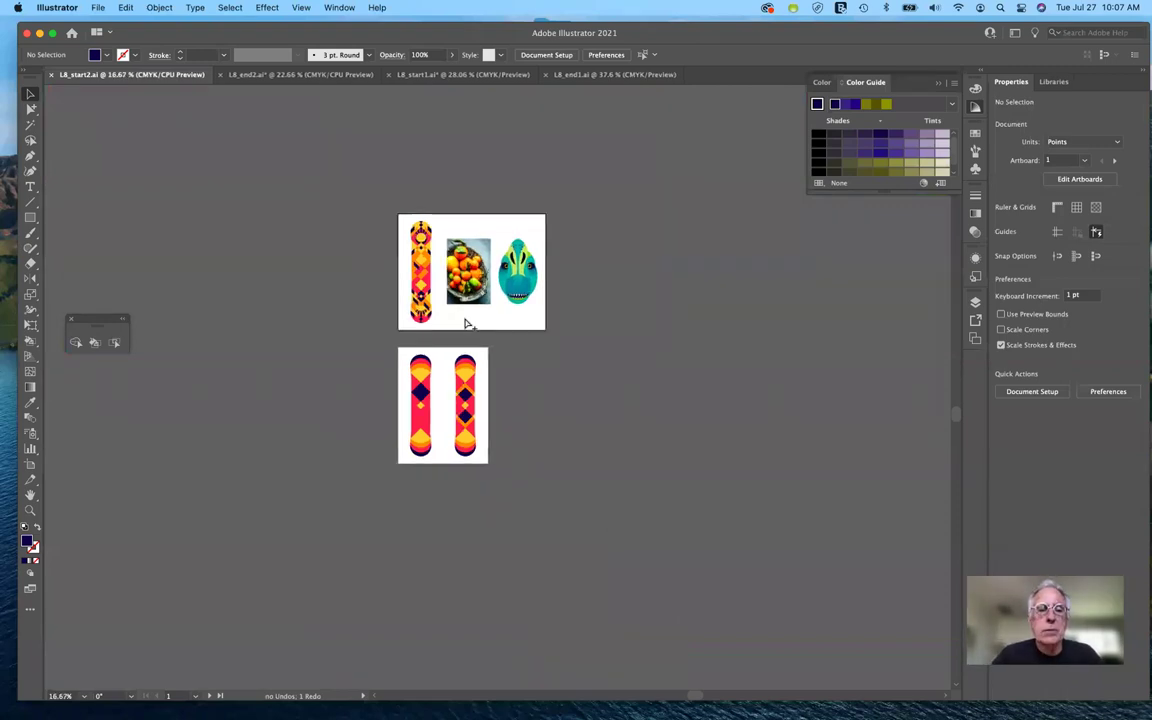
scroll(466, 323, "up", 4)
scroll(466, 323, "up", 2)
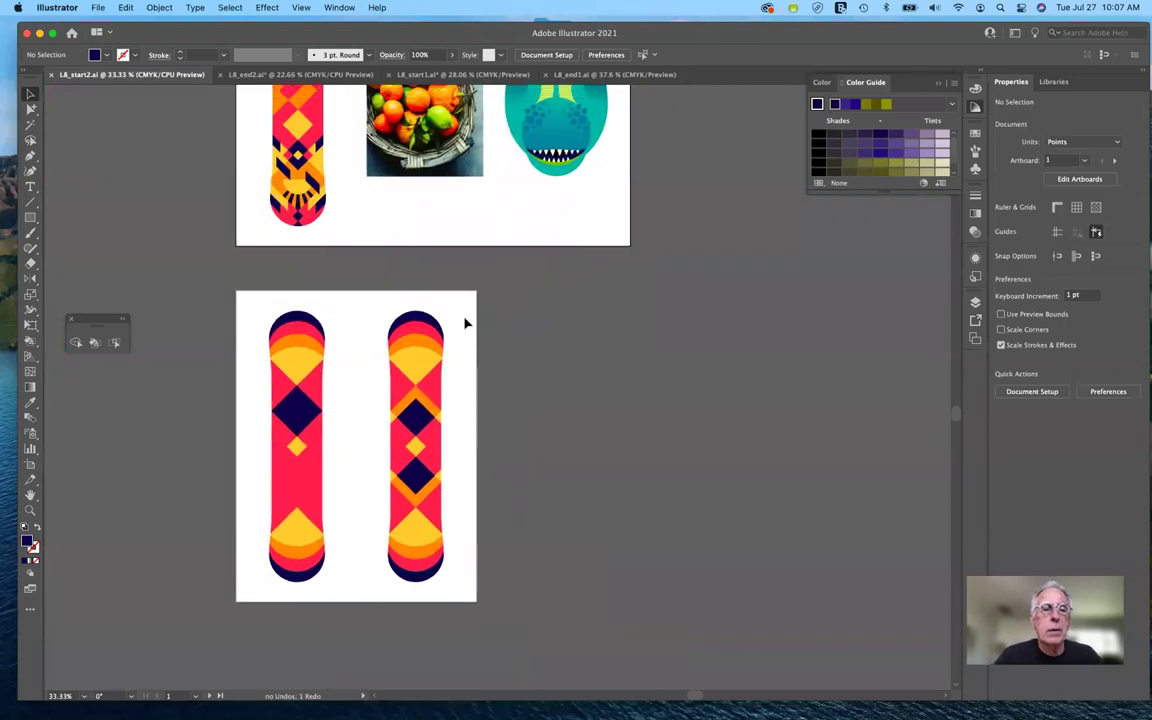
scroll(465, 322, "up", 3)
scroll(465, 323, "left", 1)
scroll(465, 322, "up", 2)
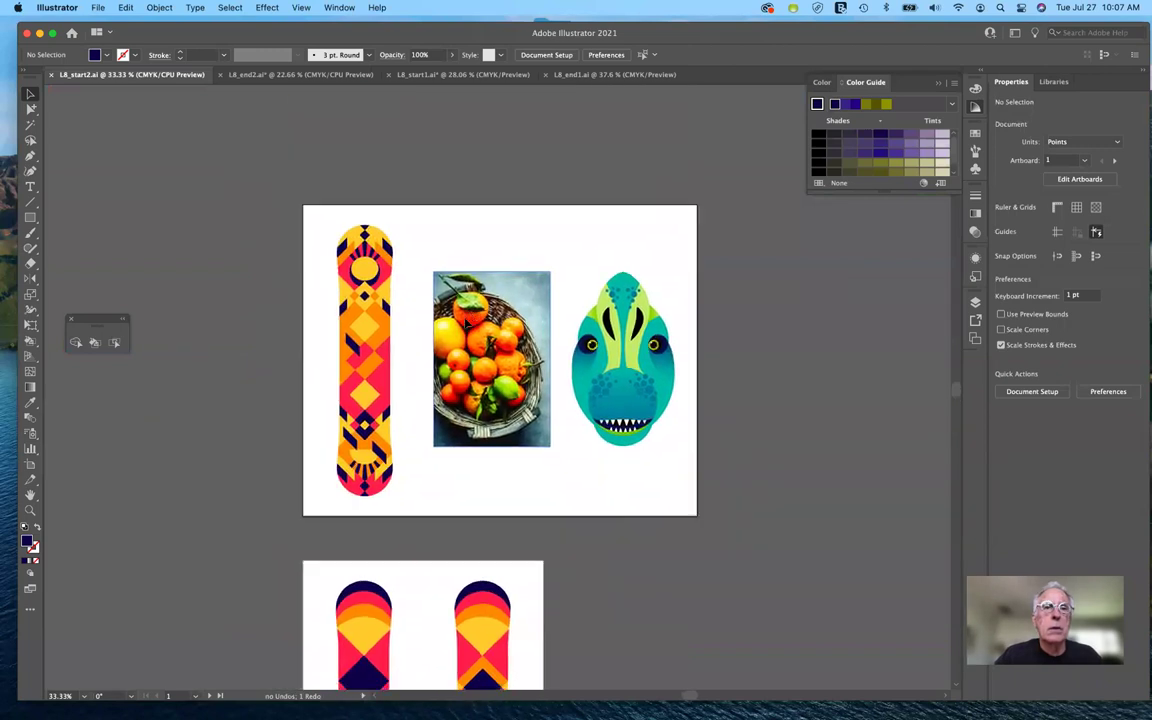
scroll(465, 322, "up", 2)
scroll(465, 322, "right", 2)
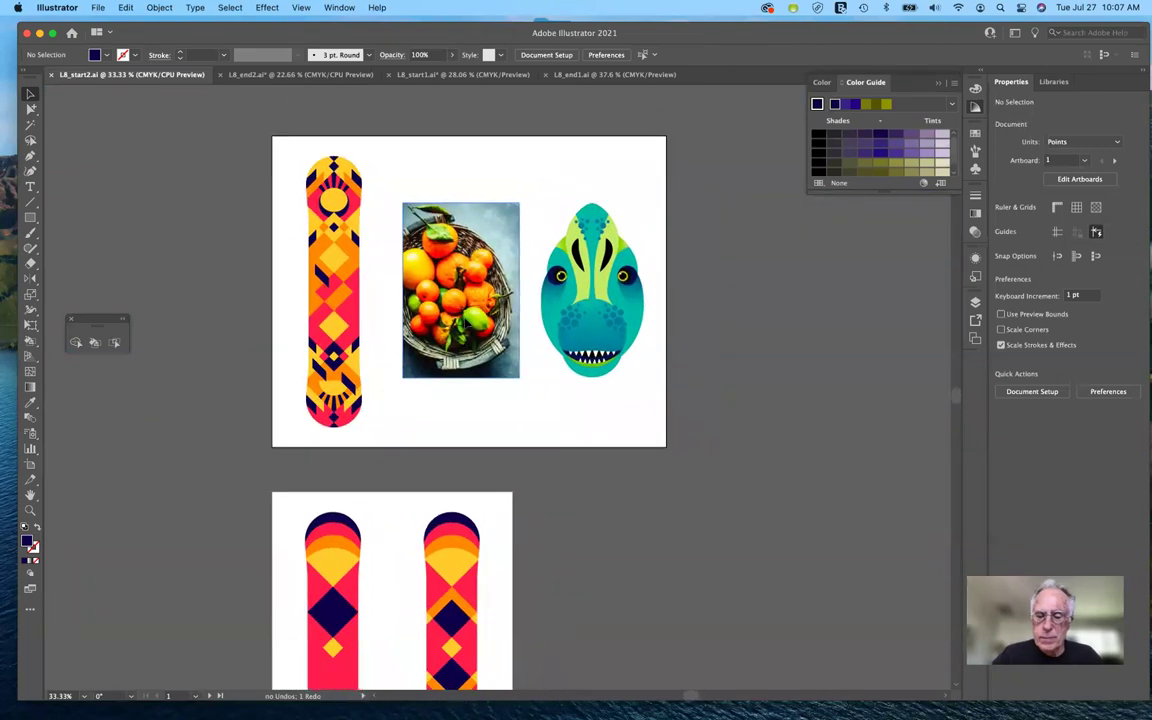
scroll(466, 323, "up", 2)
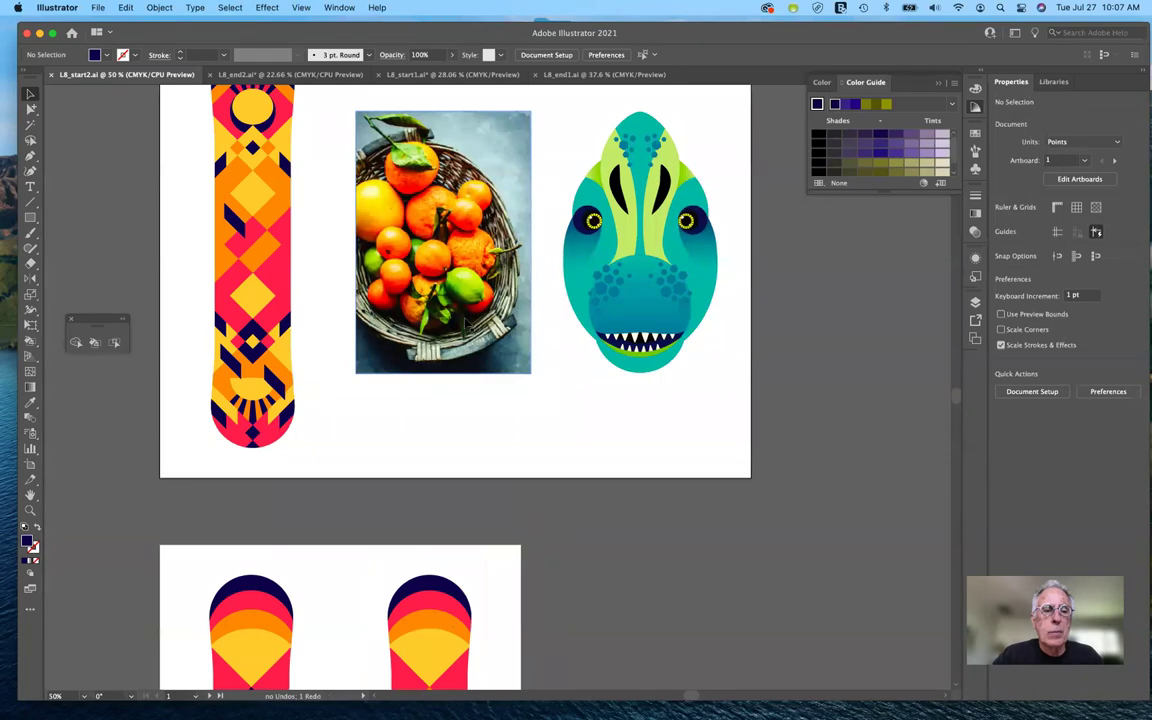
scroll(466, 322, "up", 2)
scroll(466, 322, "left", 2)
scroll(466, 322, "up", 2)
scroll(466, 322, "left", 2)
scroll(466, 322, "right", 3)
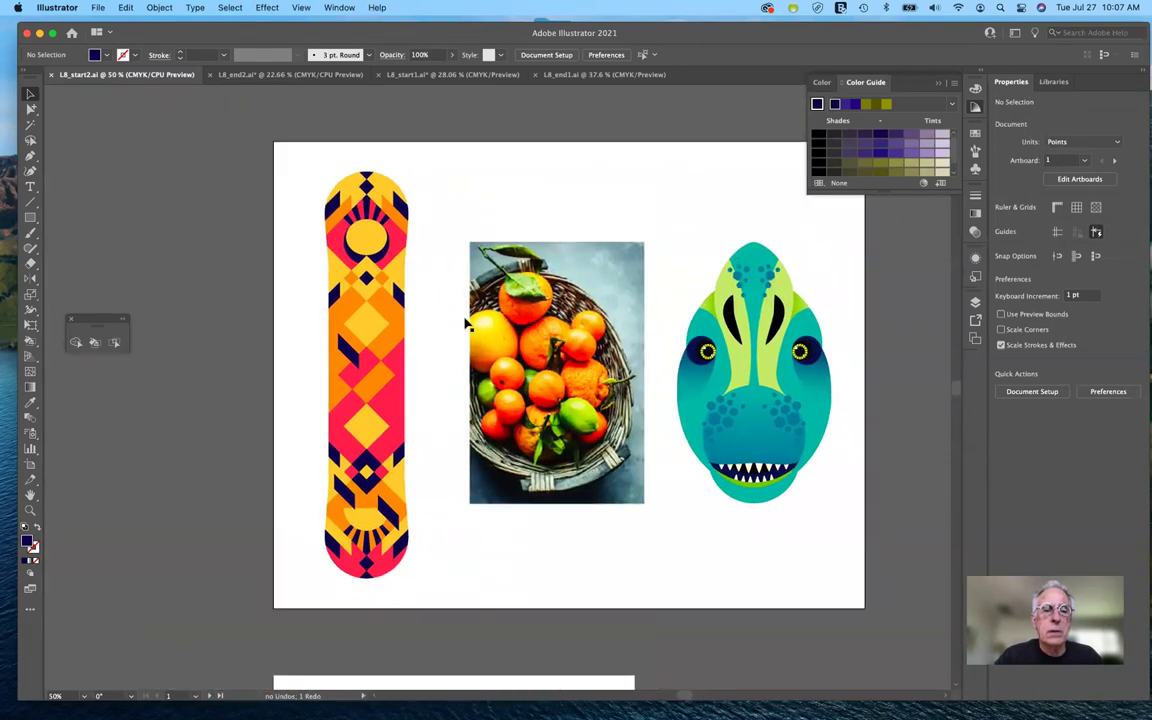
scroll(466, 322, "down", 1)
scroll(466, 322, "left", 2)
scroll(466, 322, "down", 1)
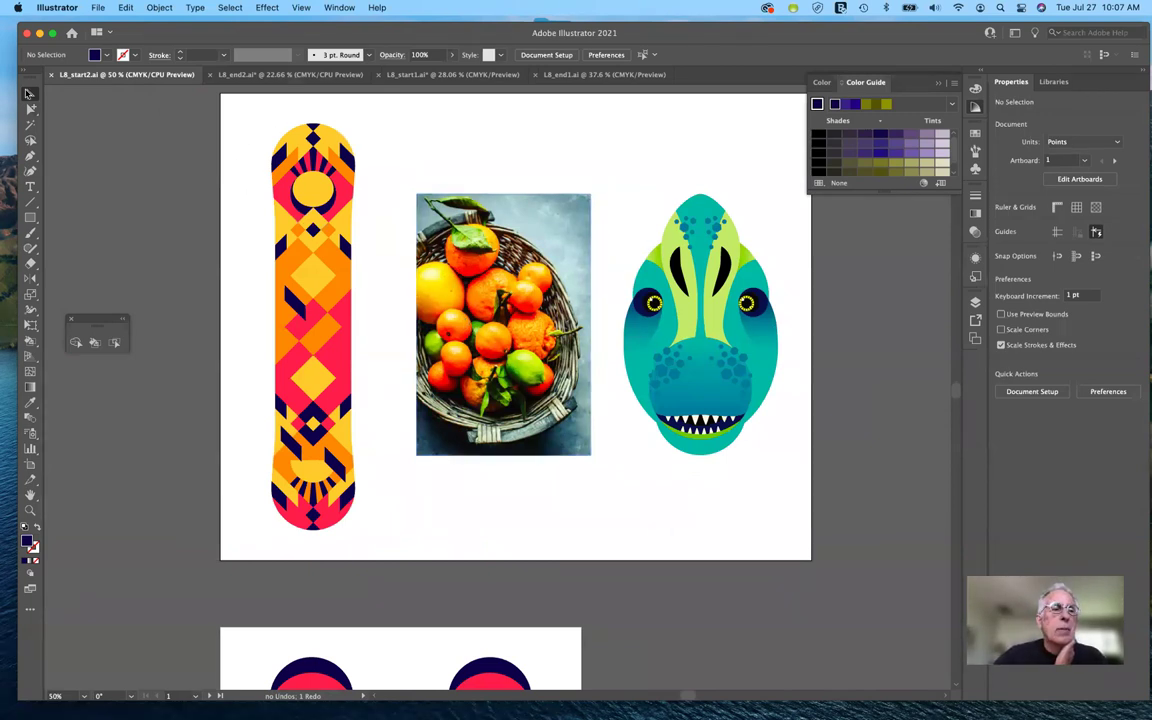
- Select the entire patterned snowboard on the first artboard and open Recolor Artwork for it, with the dialog clear of the fruit photo
left_click_drag(244, 115, 476, 588)
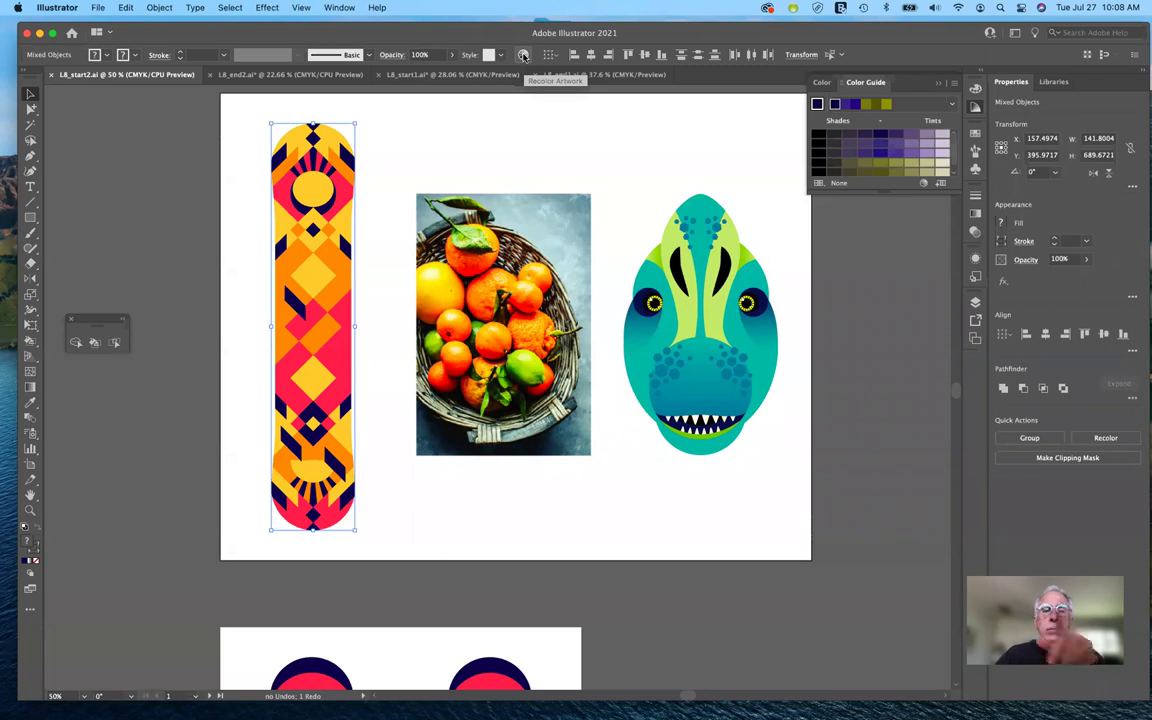
left_click(523, 55)
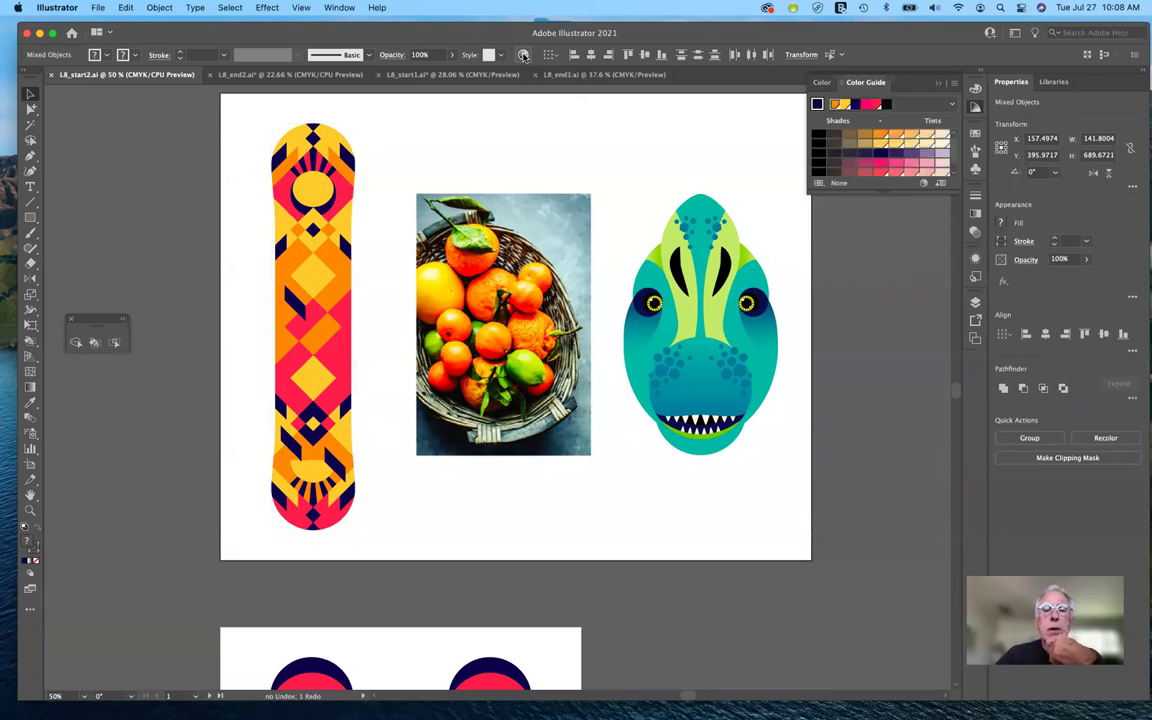
left_click_drag(533, 203, 750, 150)
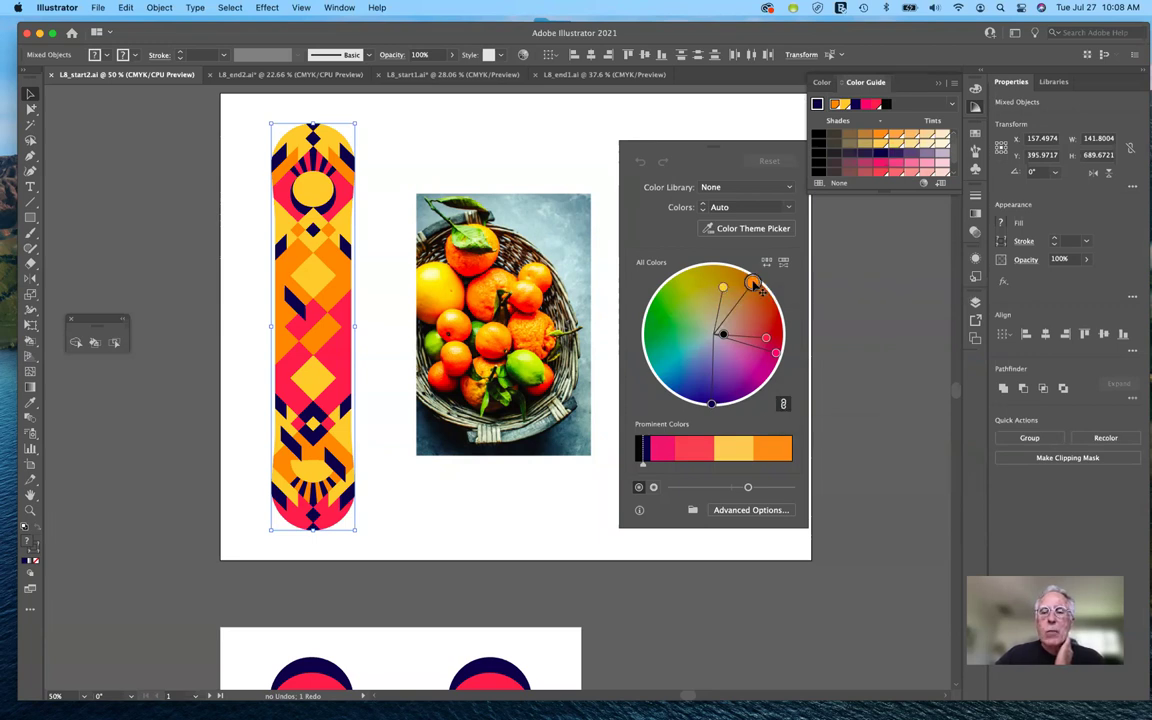
- Try shifting all linked harmony colors by moving the orange handle to green on the color wheel, and undo the shift
left_click_drag(752, 283, 653, 293)
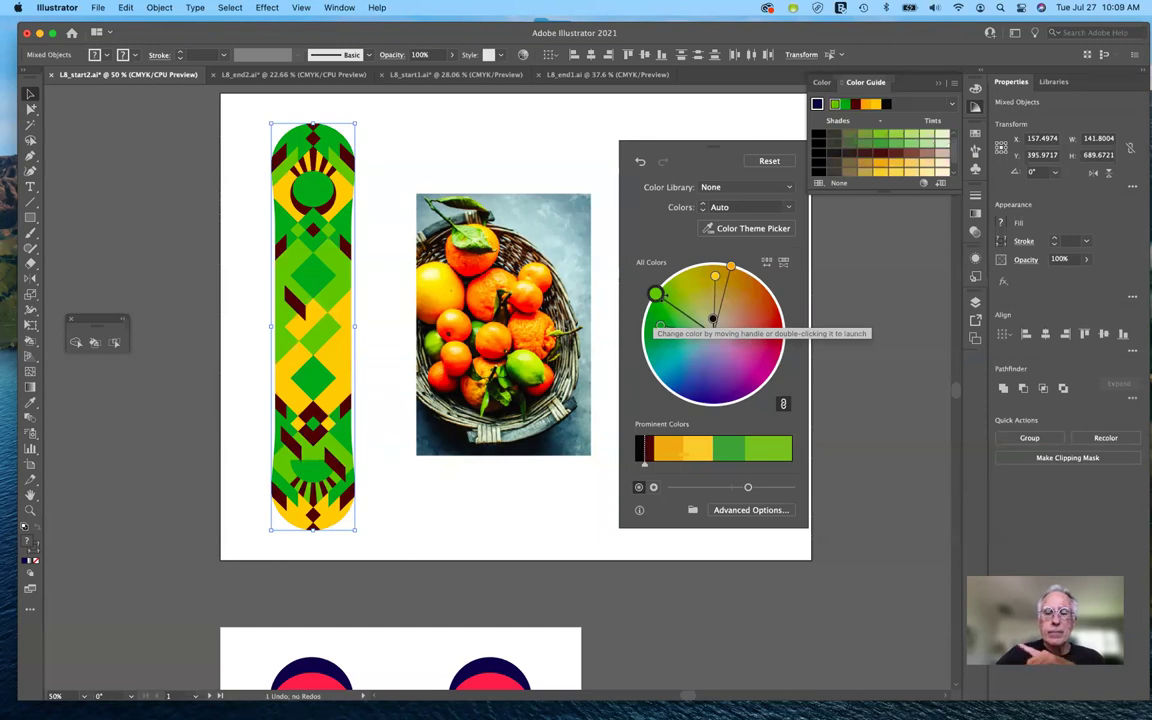
left_click_drag(712, 319, 805, 365)
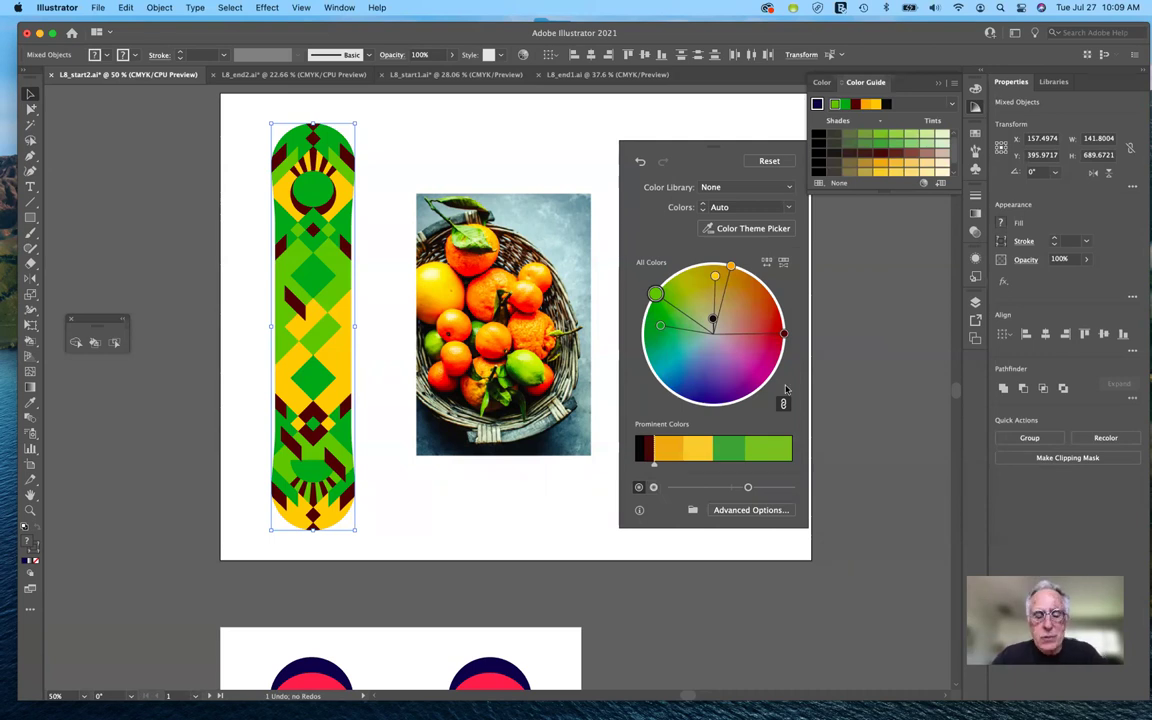
key("super+z")
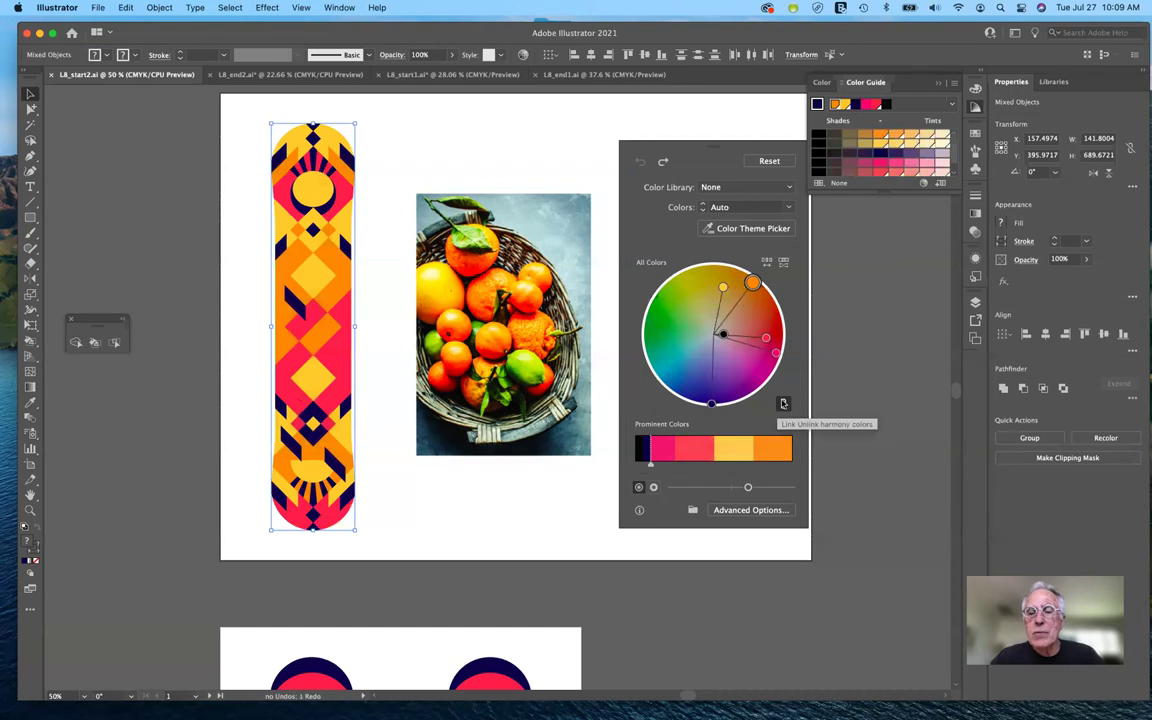
- Unlink the harmony colors, try changing only the snowboard's orange to green, and undo the change
left_click(783, 403)
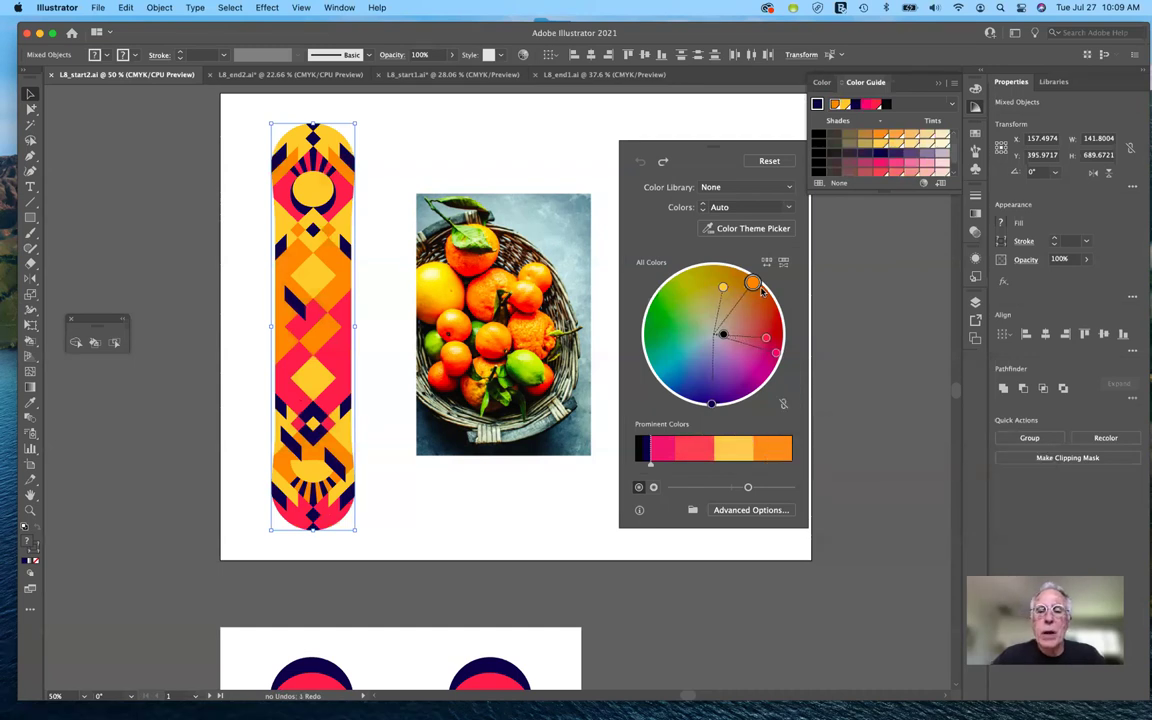
left_click_drag(760, 290, 658, 328)
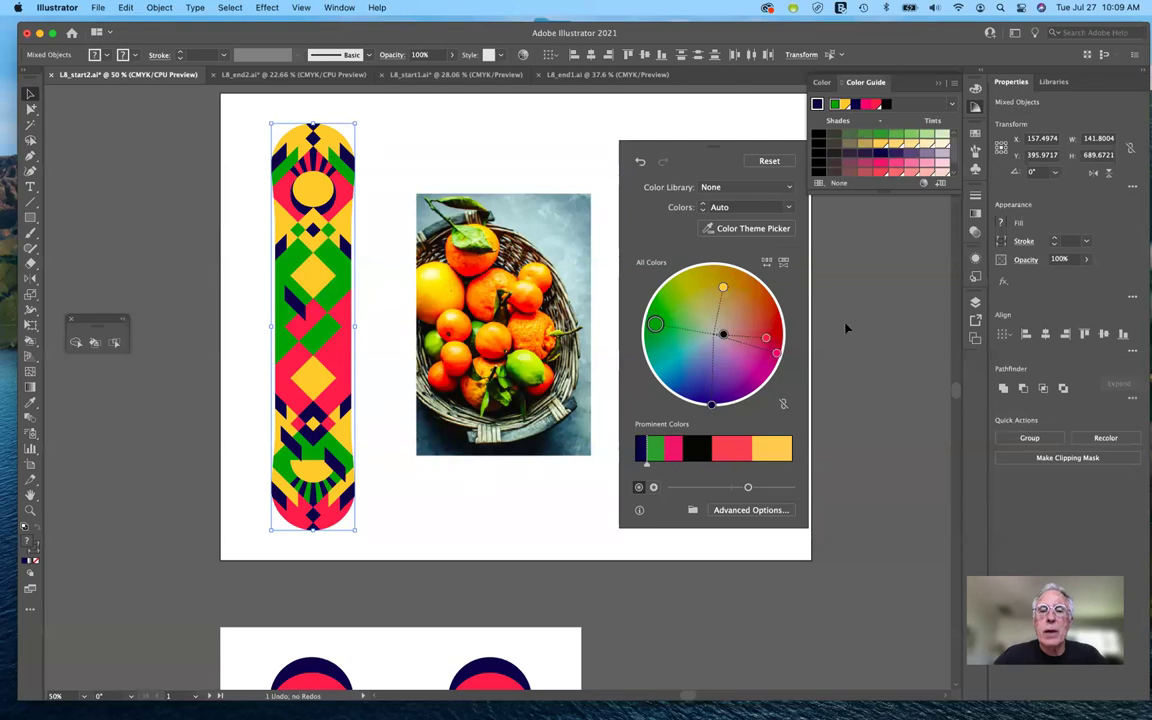
left_click(641, 162)
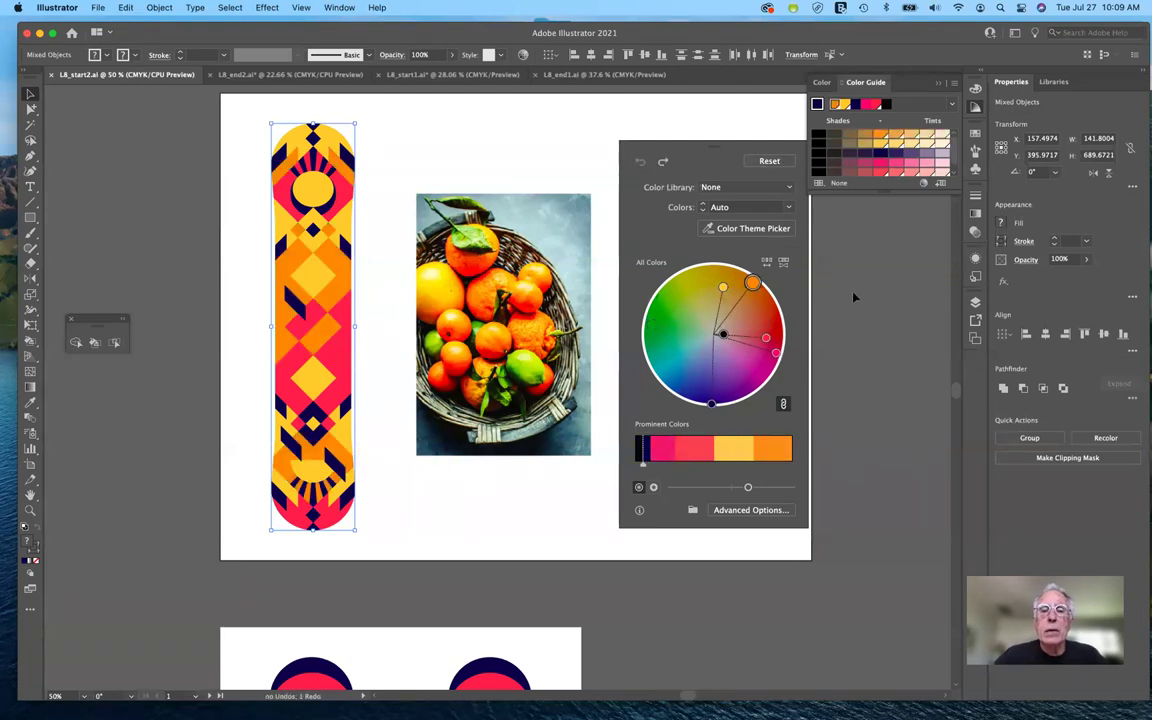
- Look through the color libraries available for recoloring, including the Color Books, and leave the list without choosing one
left_click(775, 188)
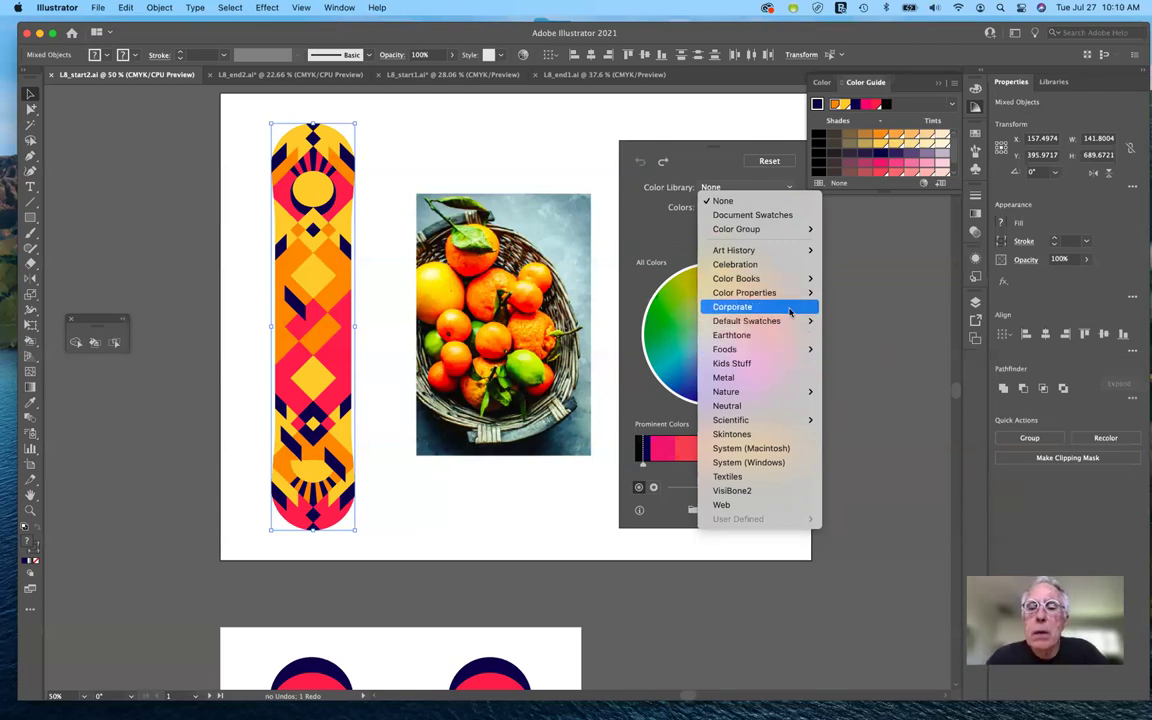
mouse_move(790, 299)
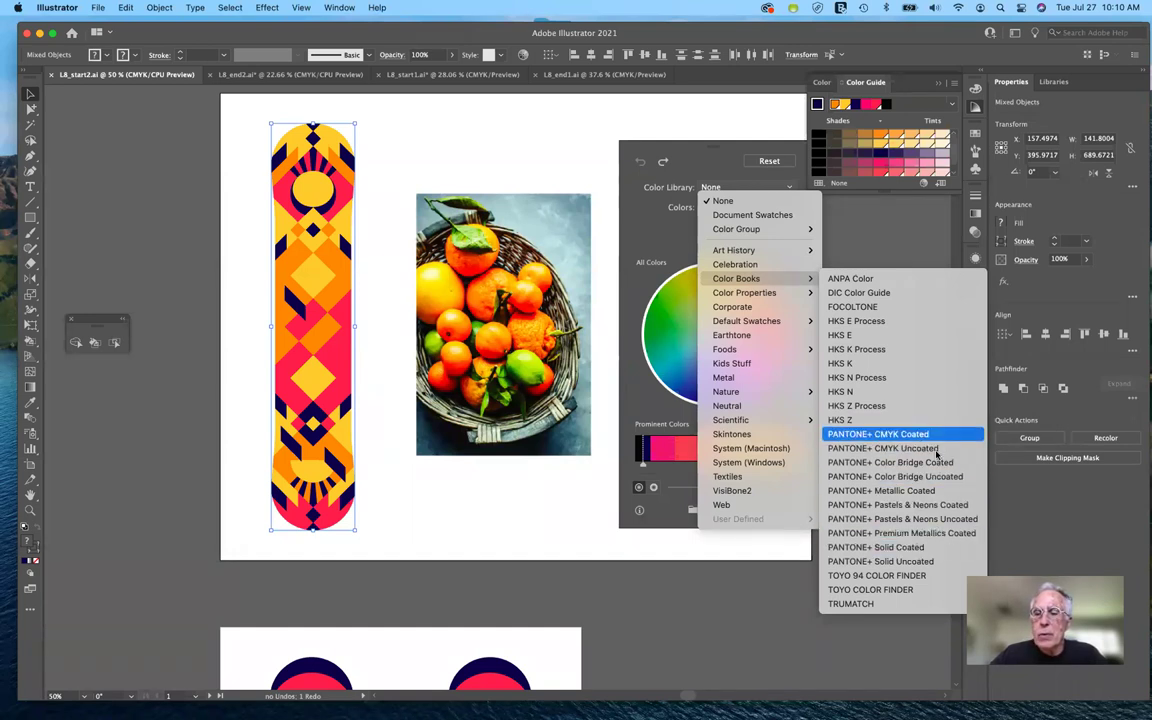
key("Down")
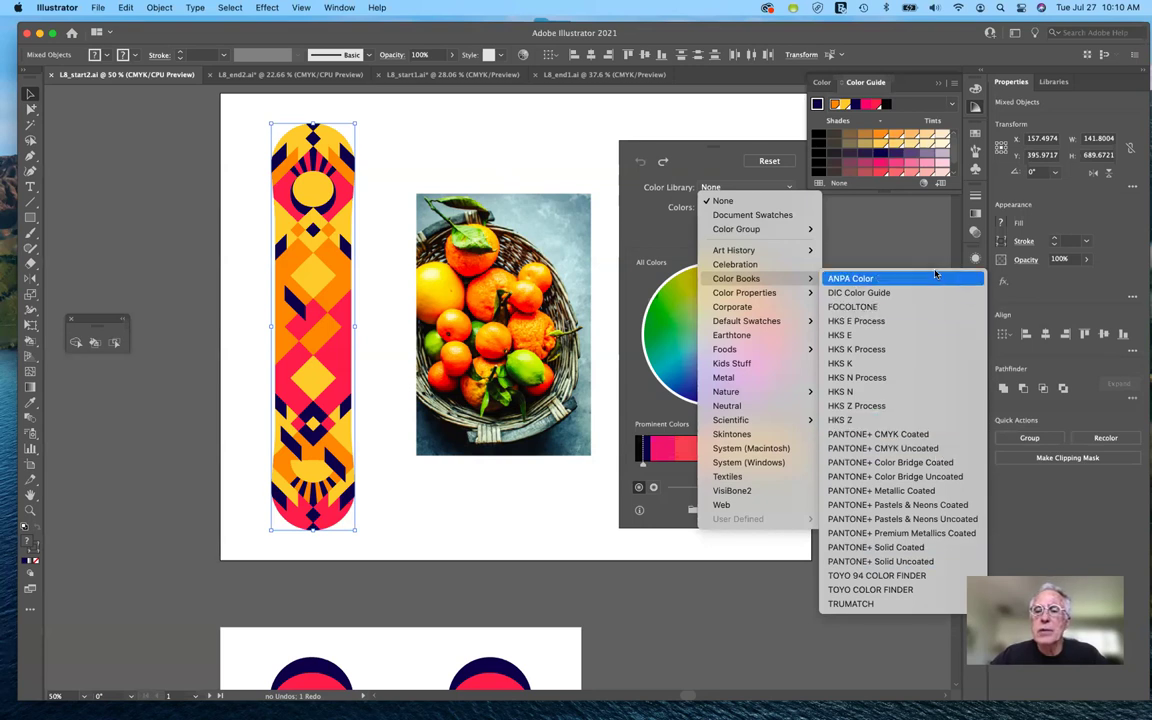
left_click(917, 219)
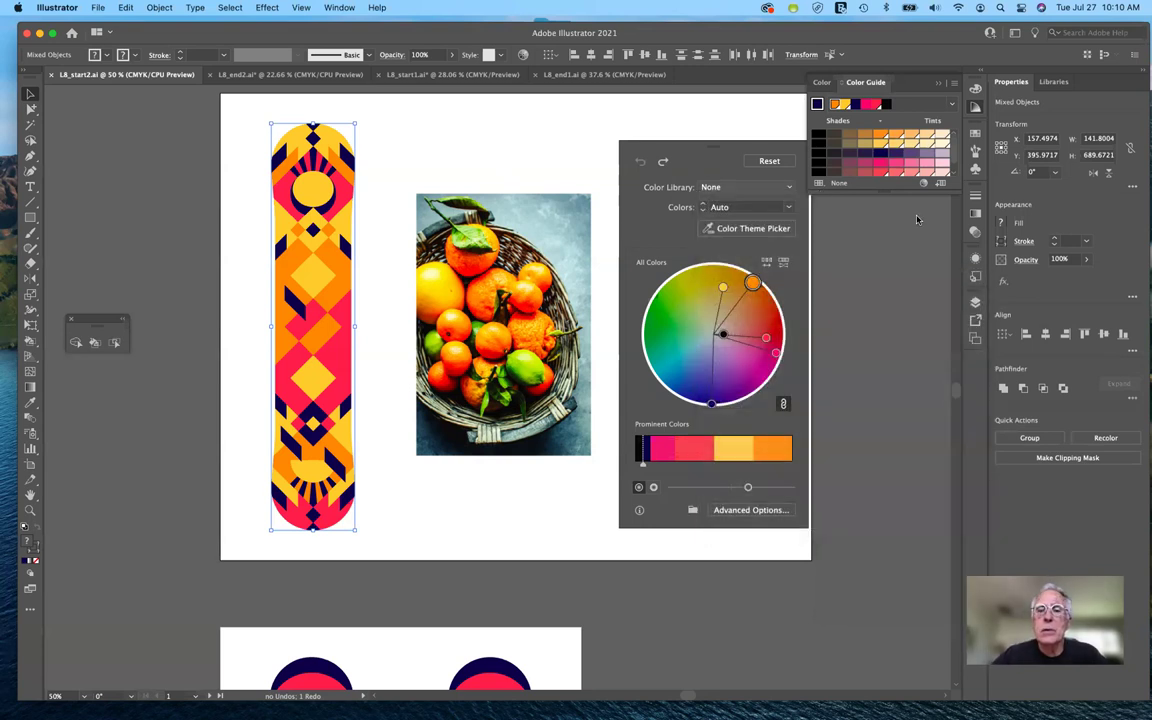
- Activate the Color Theme Picker and move the recolor dialog aside to uncover the dinosaur head
left_click(744, 229)
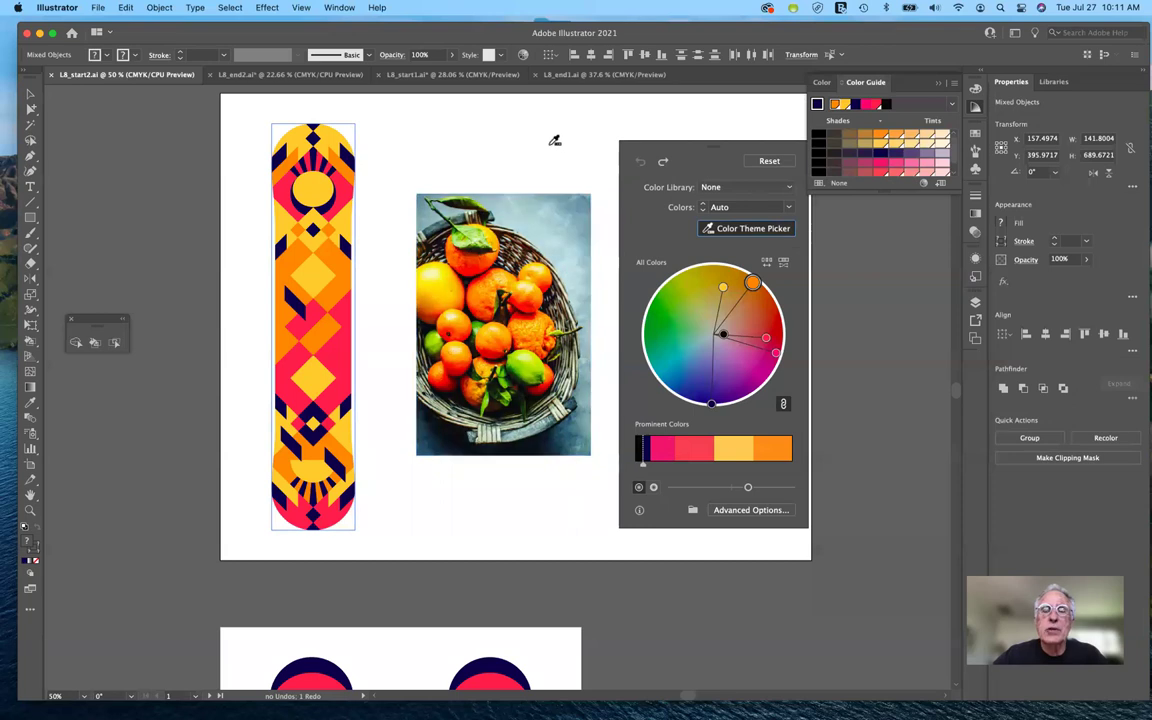
left_click_drag(714, 146, 845, 200)
- Try recoloring the snowboard with the color theme of the fruit basket photo, and undo the recoloring
left_click(412, 332)
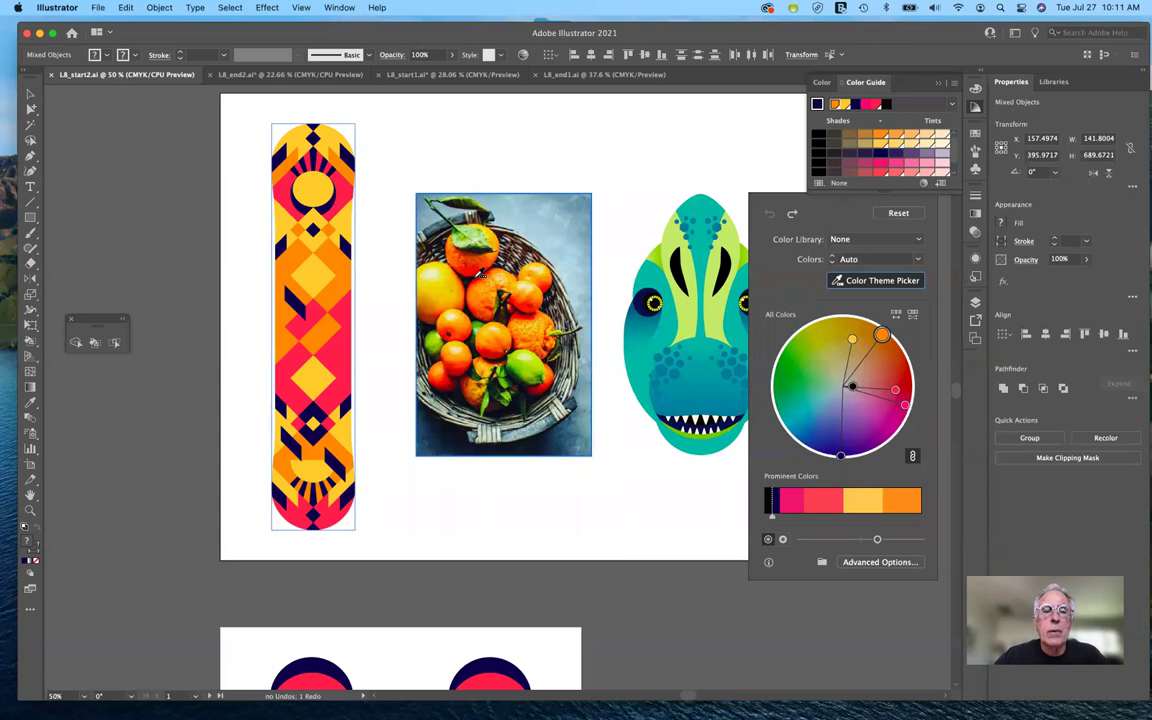
key("super+shift+z")
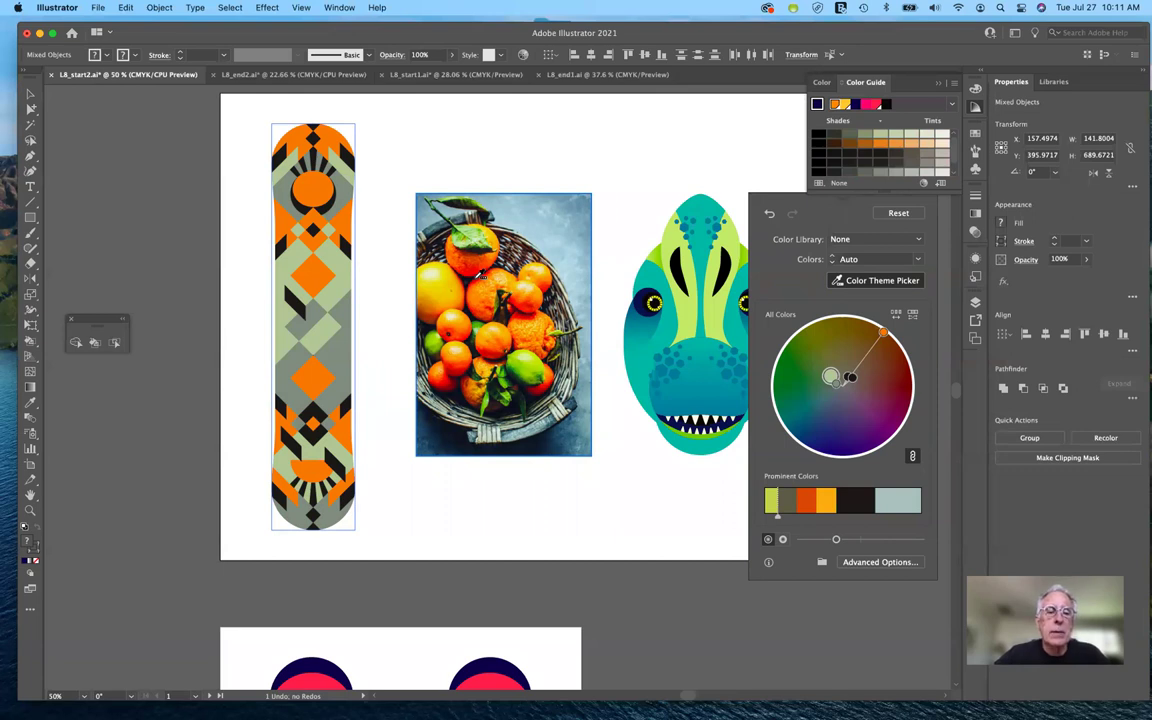
left_click(769, 216)
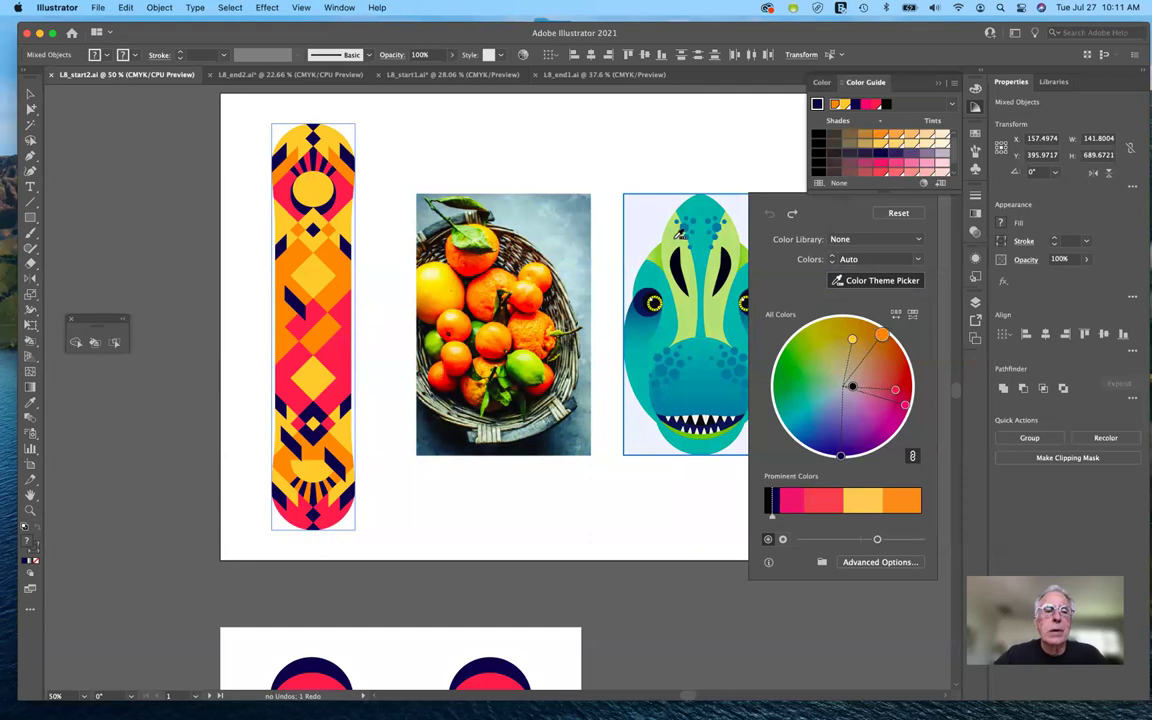
- Recolor the snowboard with the dinosaur head's color theme and finish with its overall brightness slightly raised
left_click(679, 233)
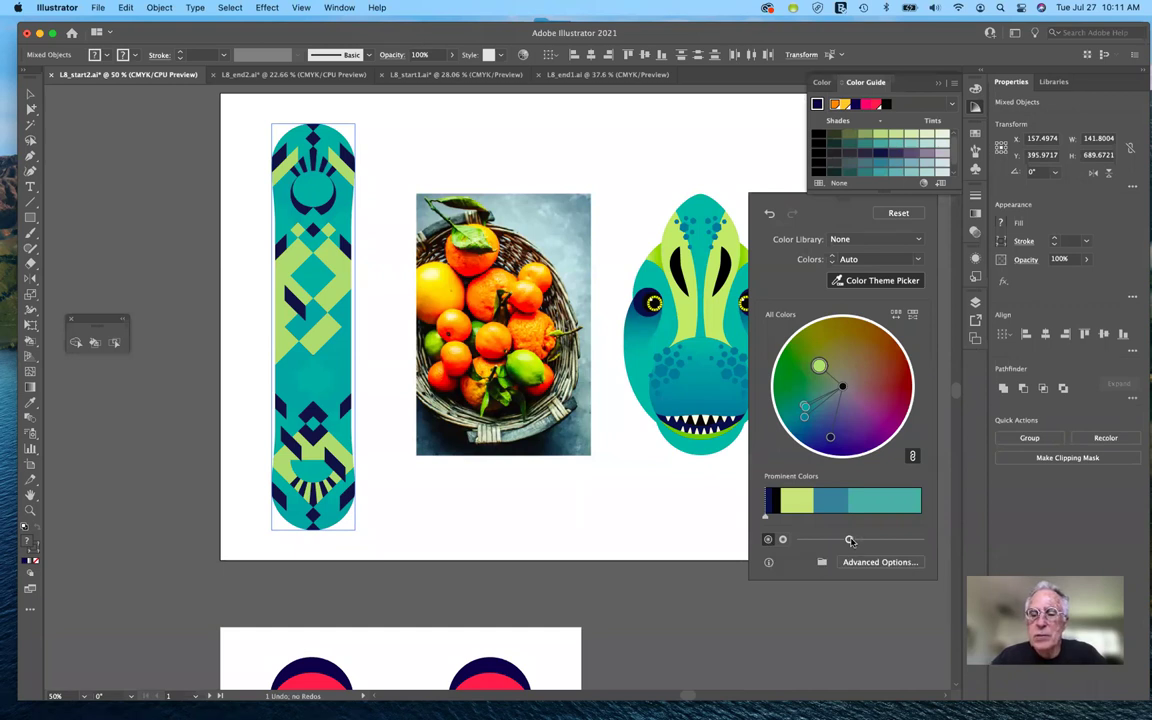
left_click_drag(850, 541, 884, 541)
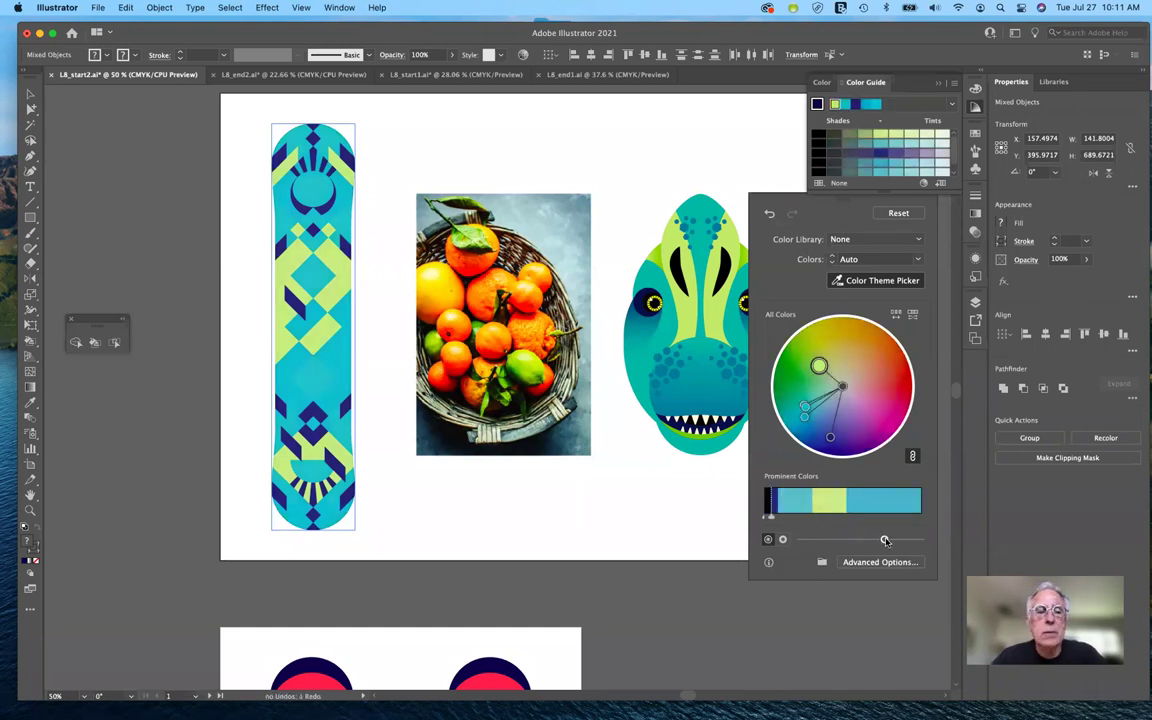
left_click_drag(884, 541, 831, 541)
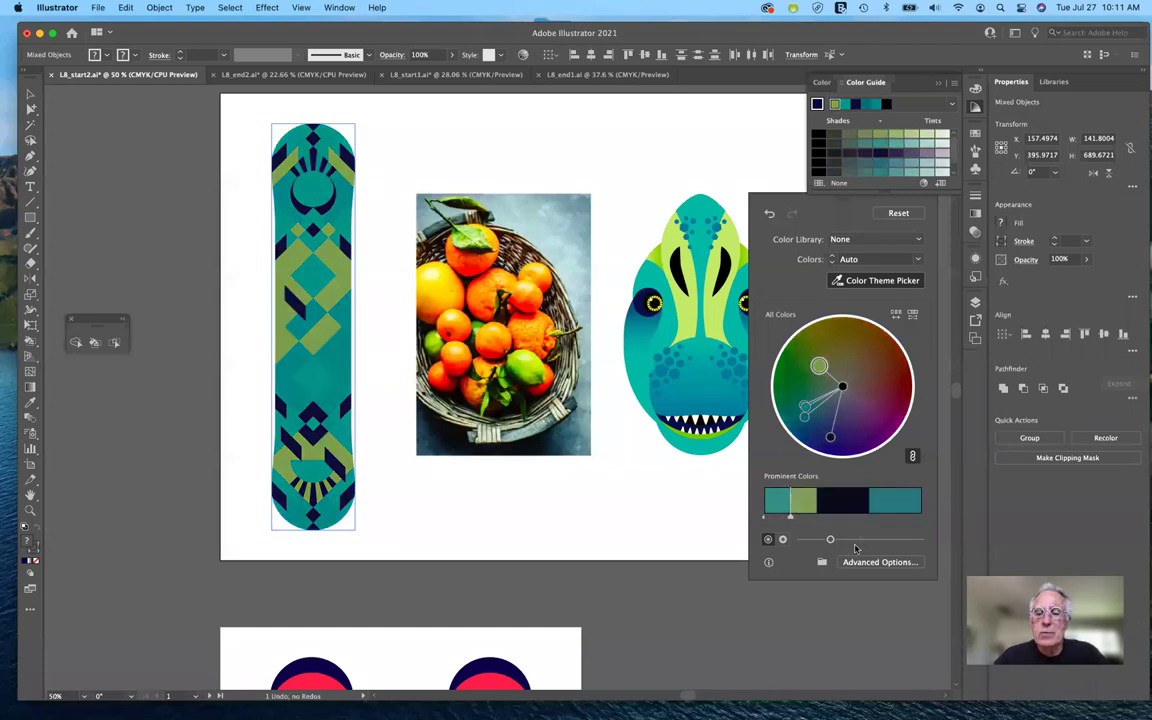
left_click_drag(831, 541, 857, 543)
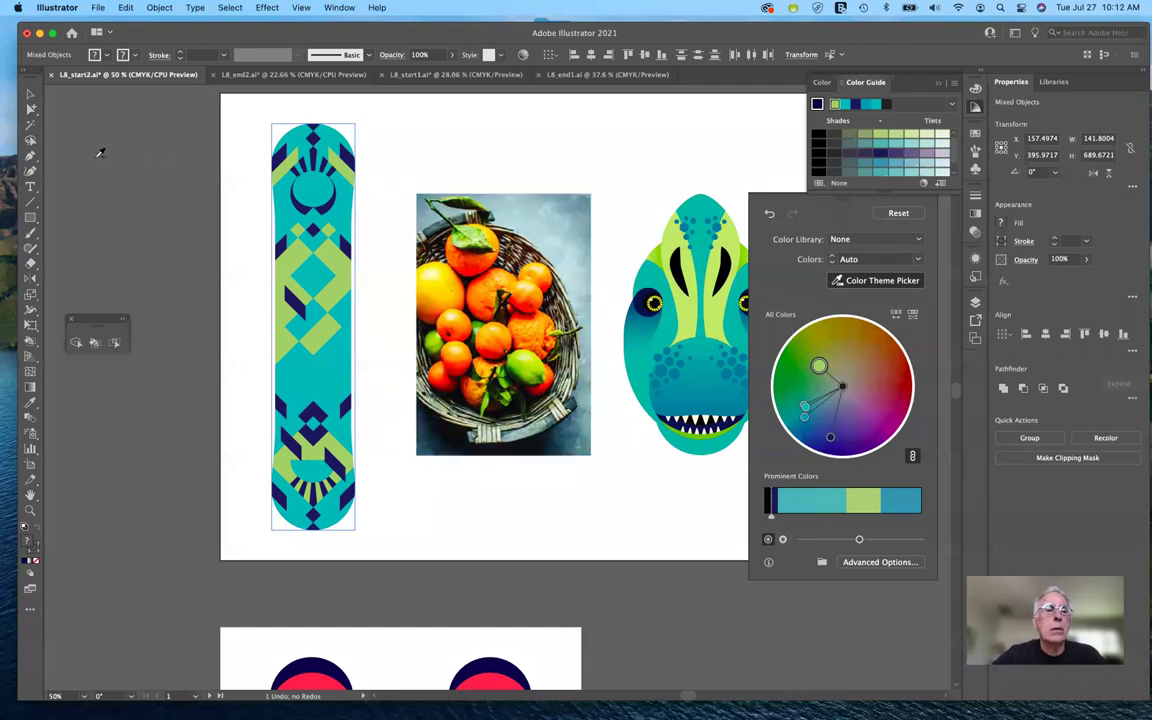
left_click(30, 93)
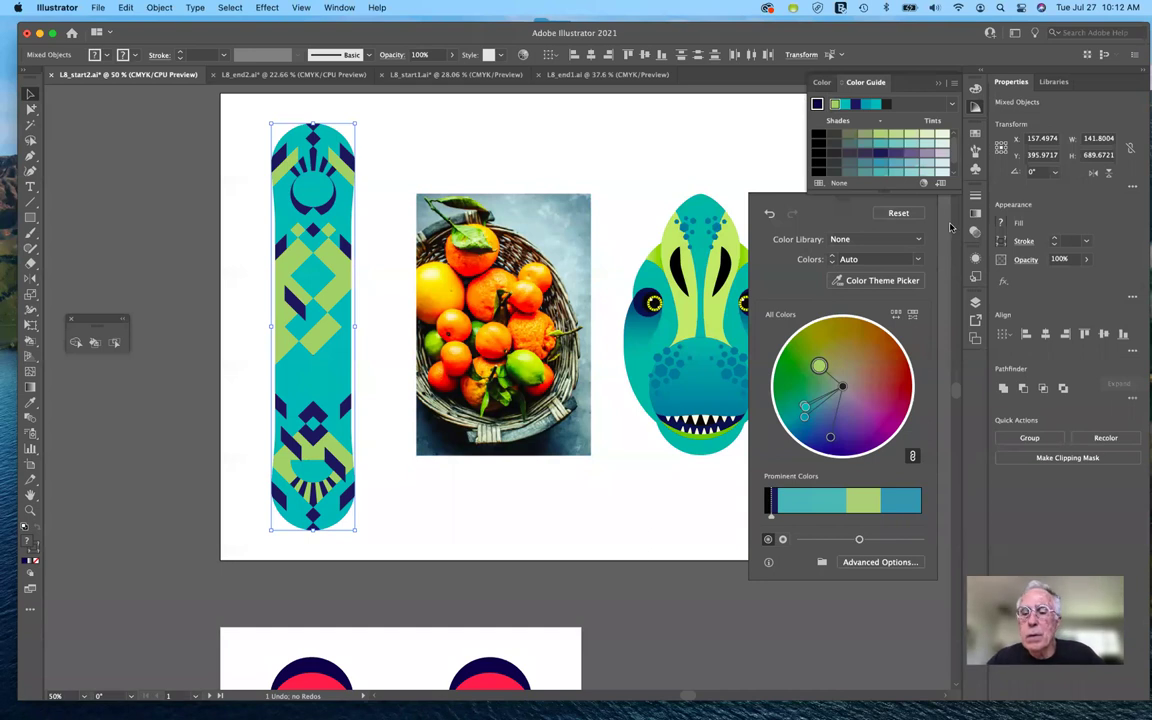
scroll(617, 421, "up", 5)
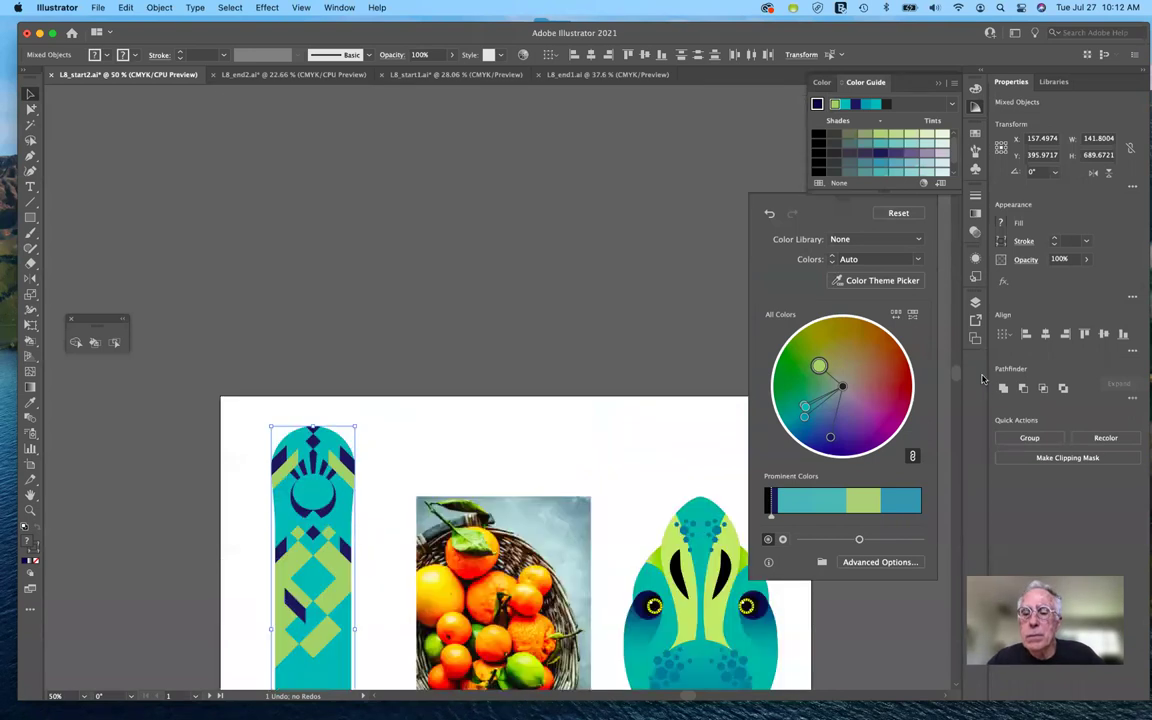
left_click(605, 431)
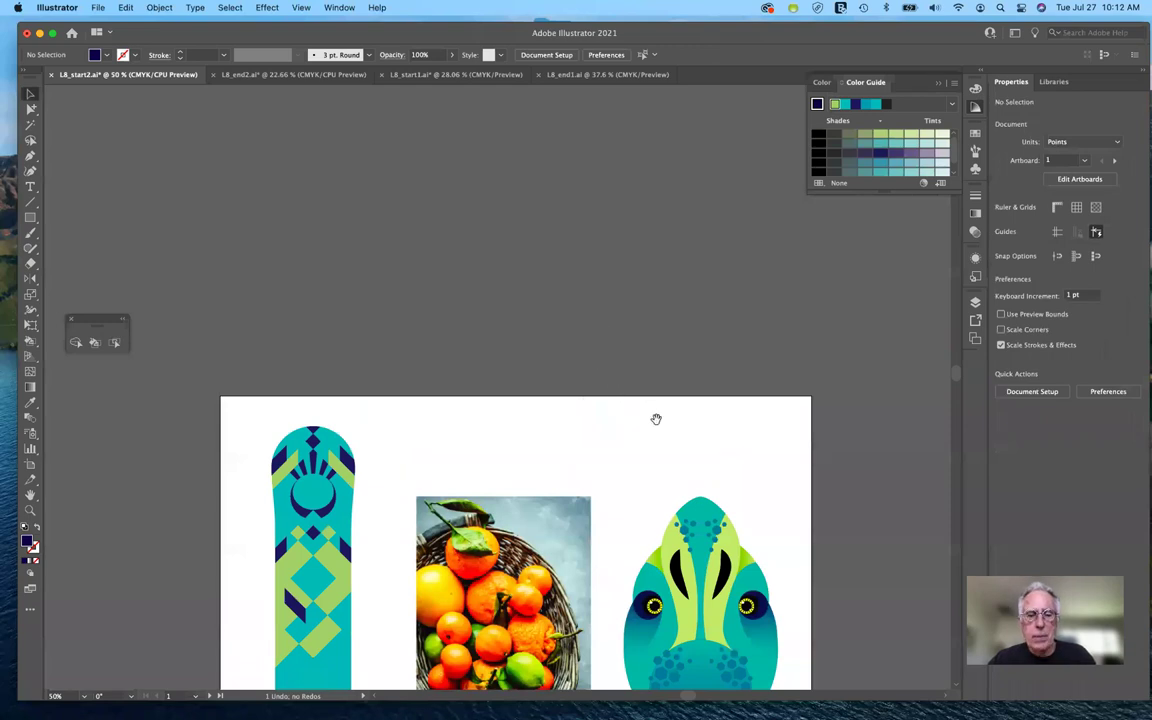
- Add a new Letter-size artboard beside the Snowboard live paint artboard
left_click_drag(640, 360, 652, 10)
scroll(663, 591, "down", 3)
scroll(663, 458, "down", 3)
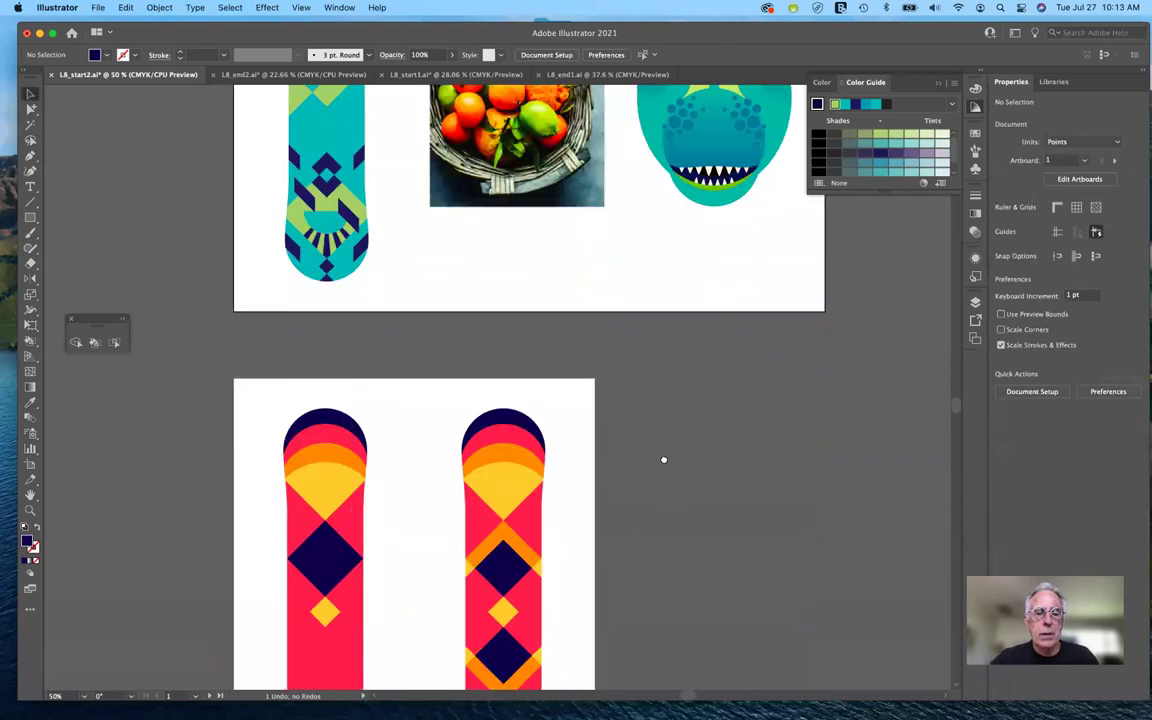
scroll(669, 392, "down", 3)
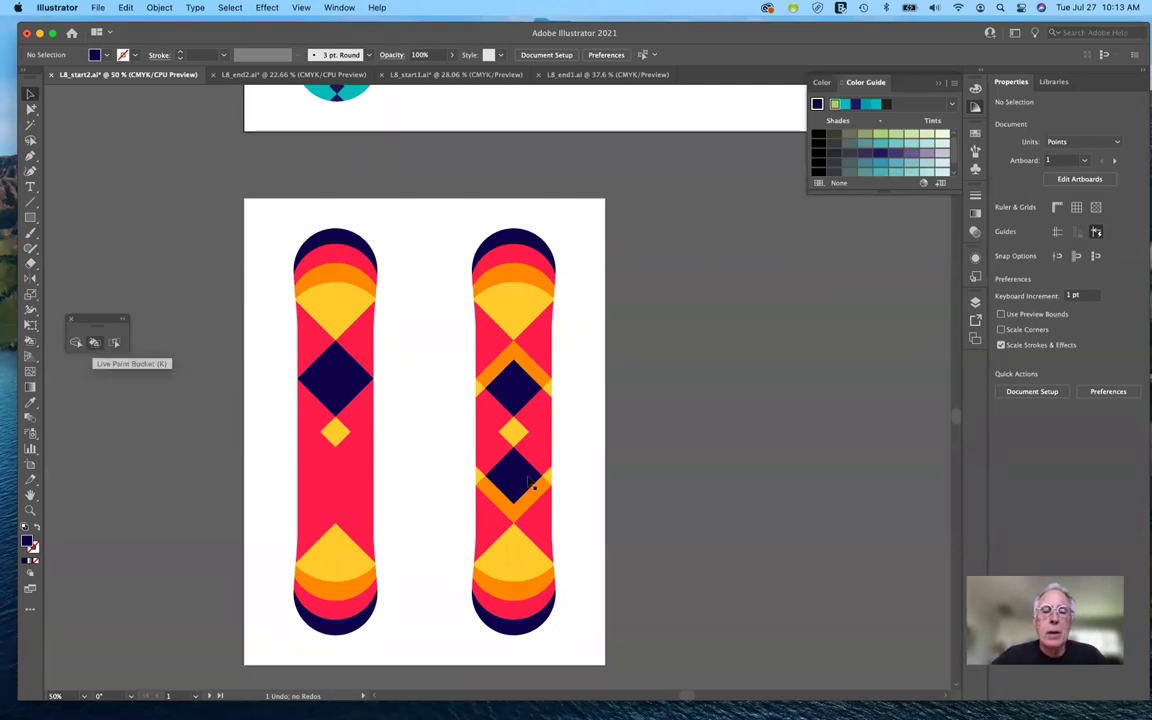
left_click(93, 344)
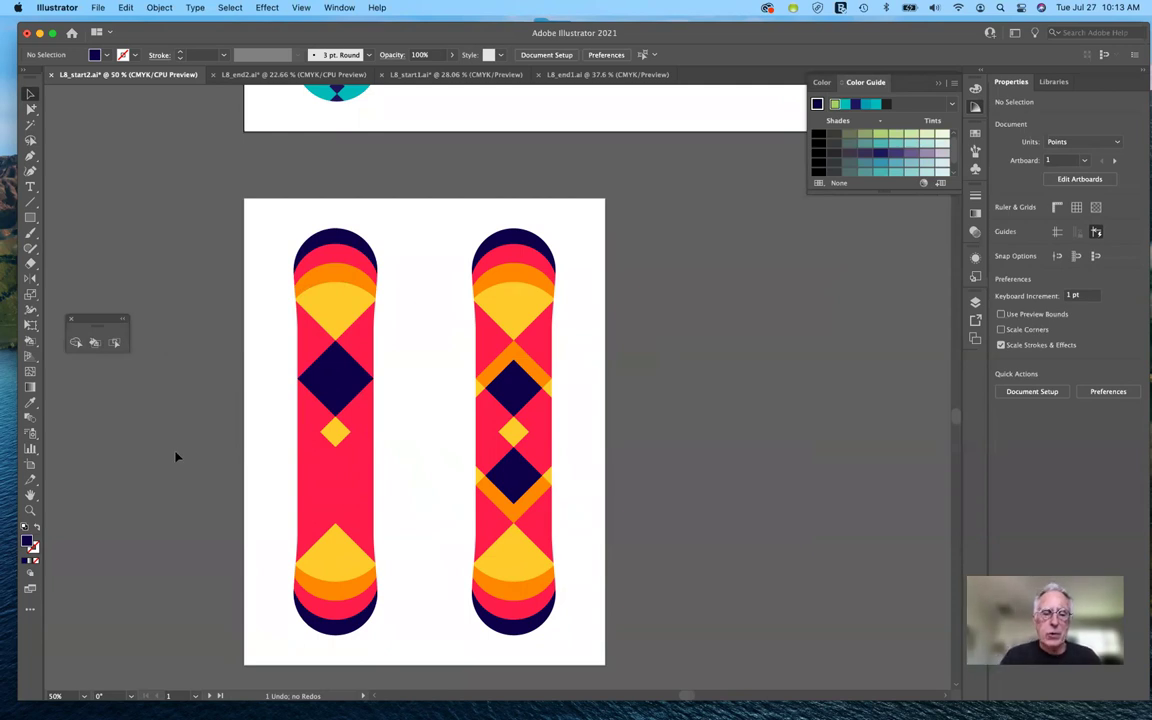
scroll(176, 457, "right", 5)
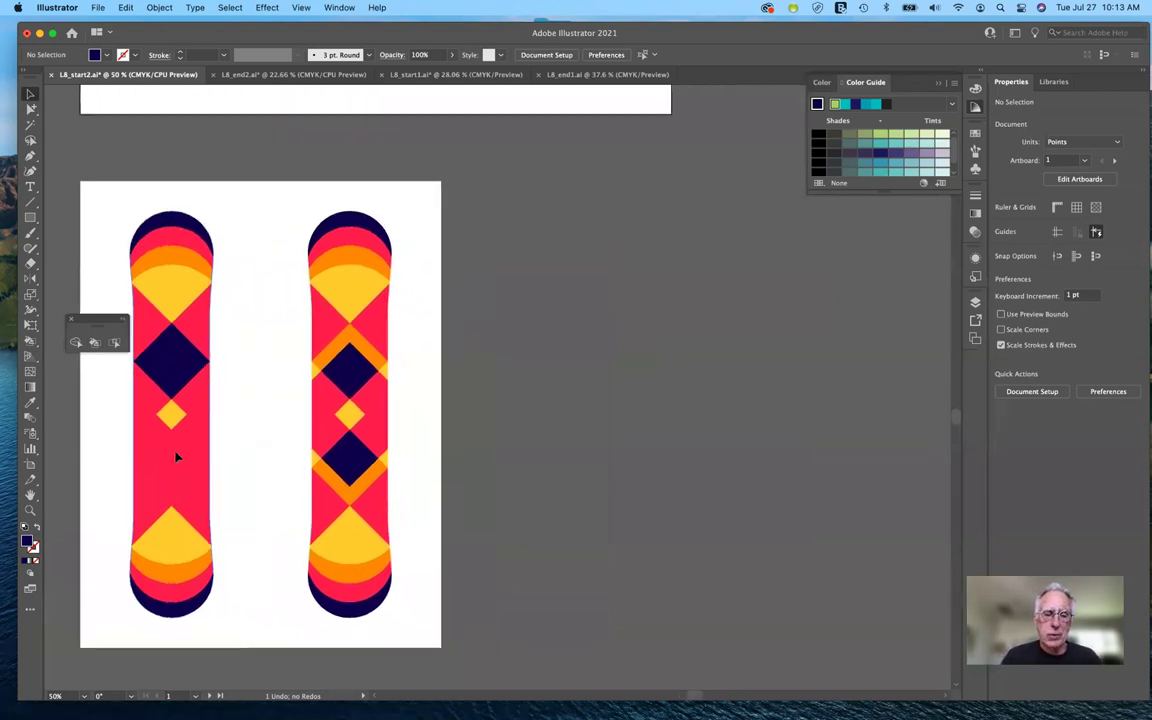
scroll(176, 457, "left", 1)
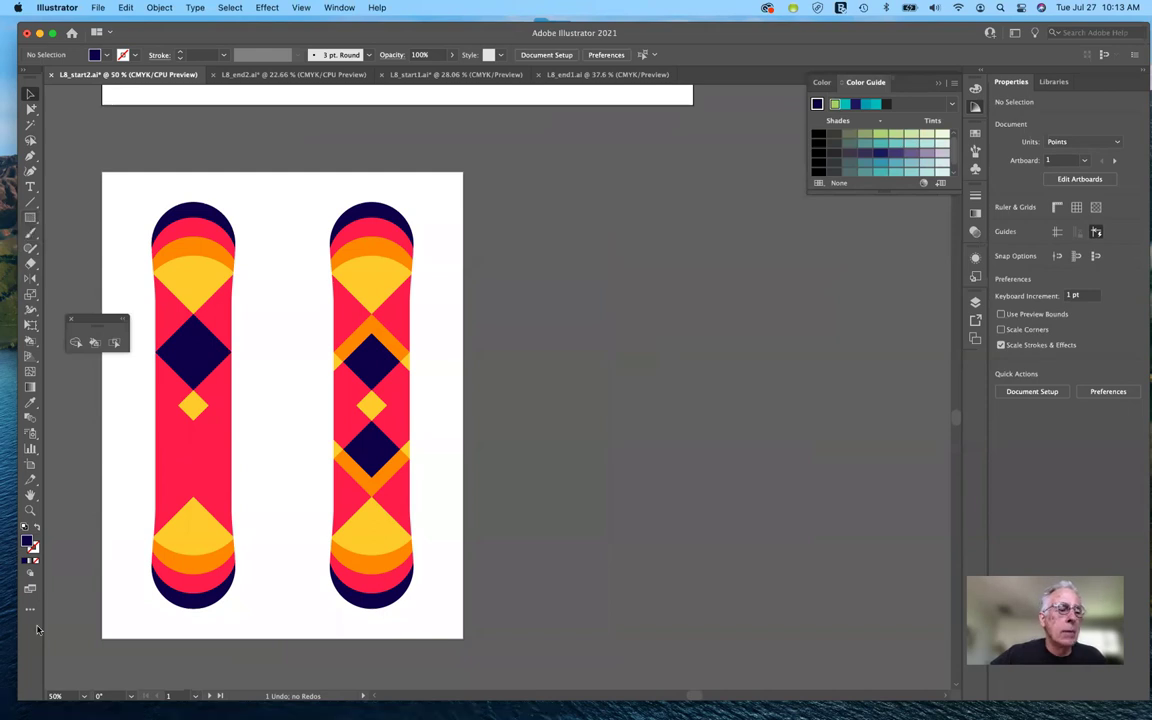
left_click(31, 466)
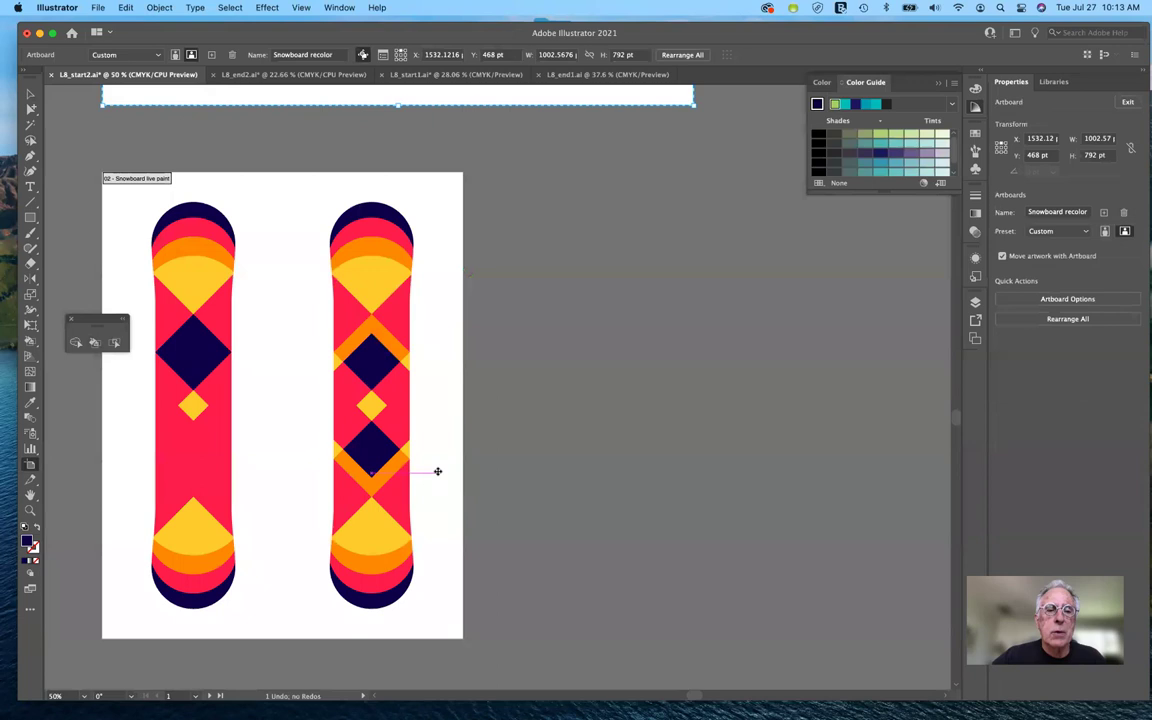
left_click(440, 465)
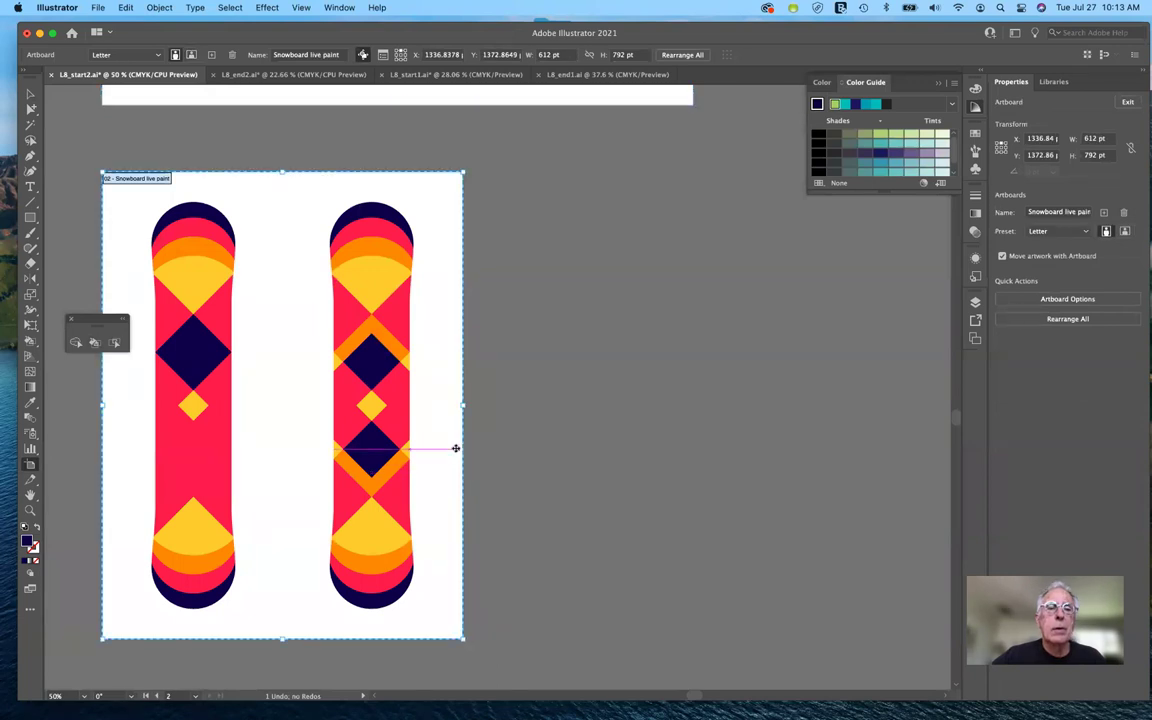
left_click(211, 56)
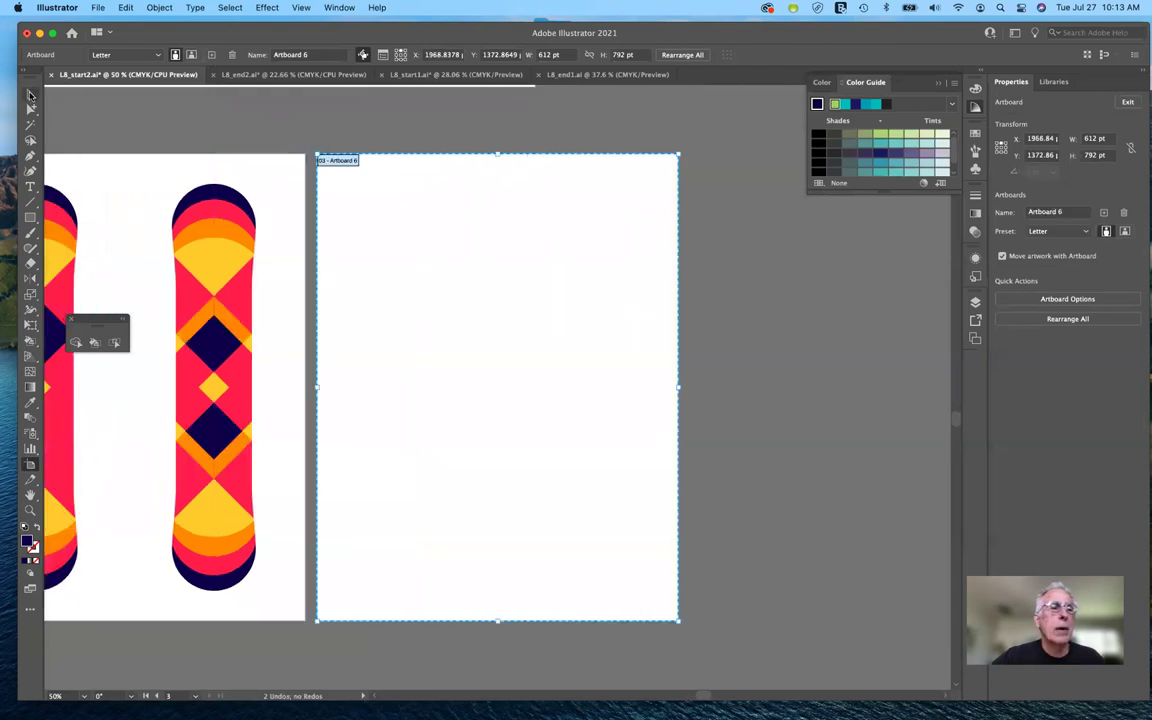
left_click(31, 94)
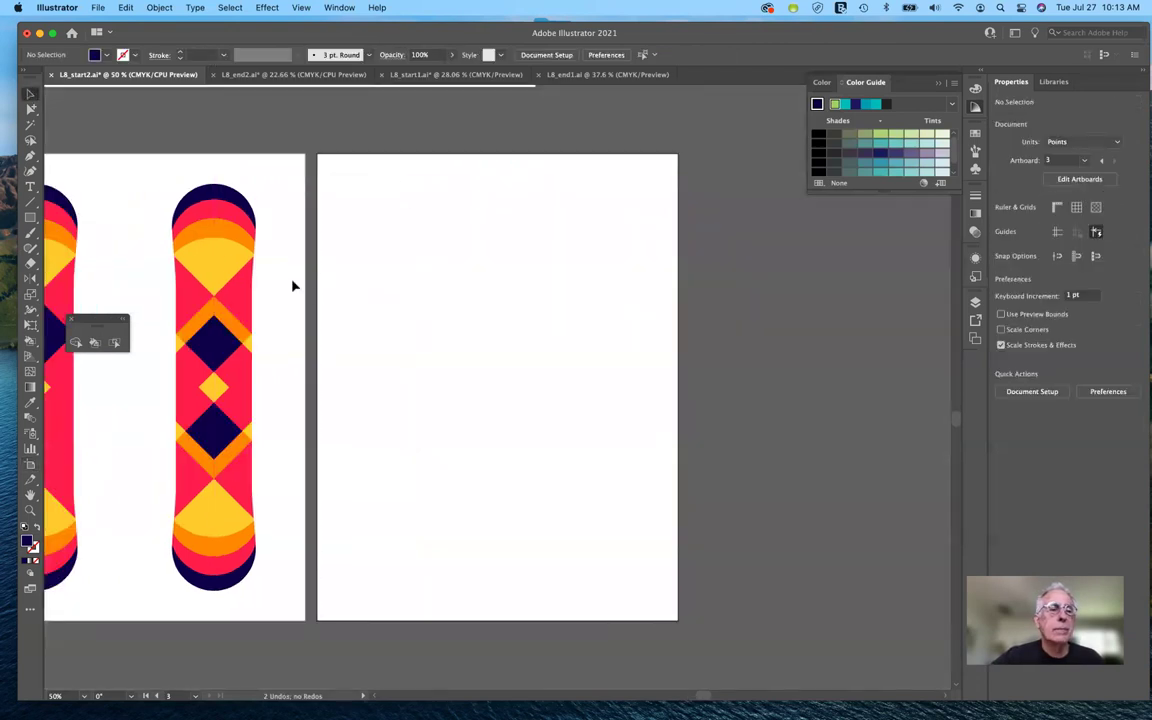
- Draw a circle about 187 pt in diameter in the upper part of the empty artboard, with default white fill and black stroke
left_click(30, 218)
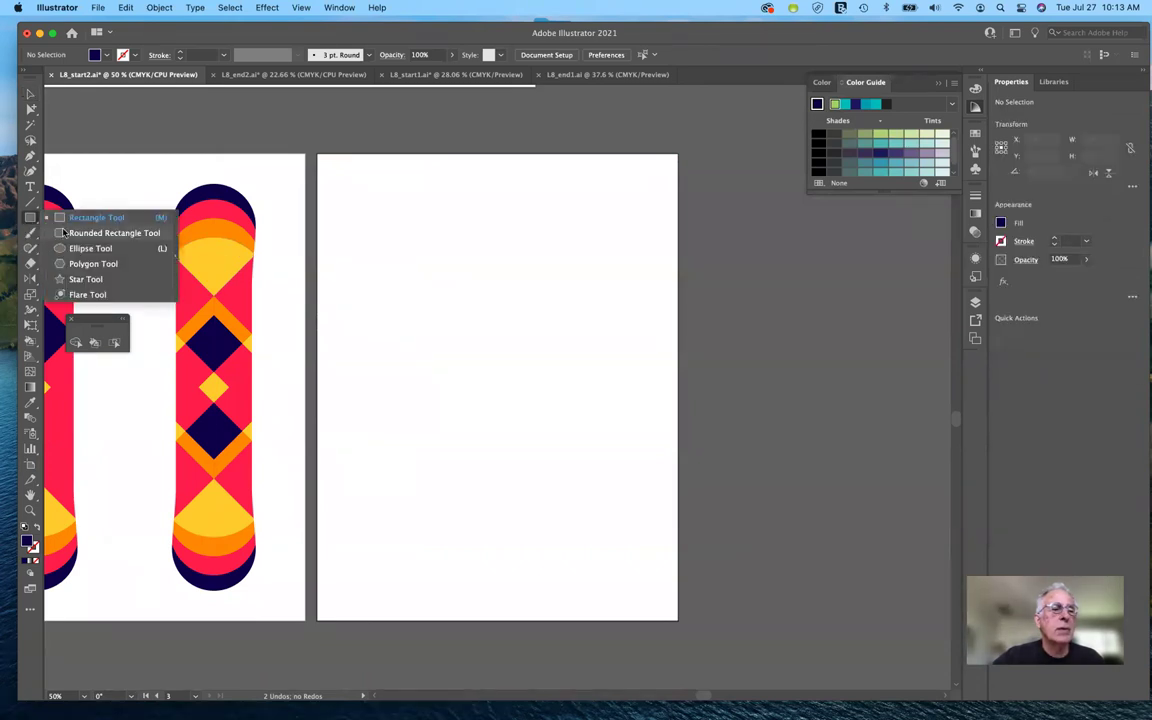
left_click(76, 250)
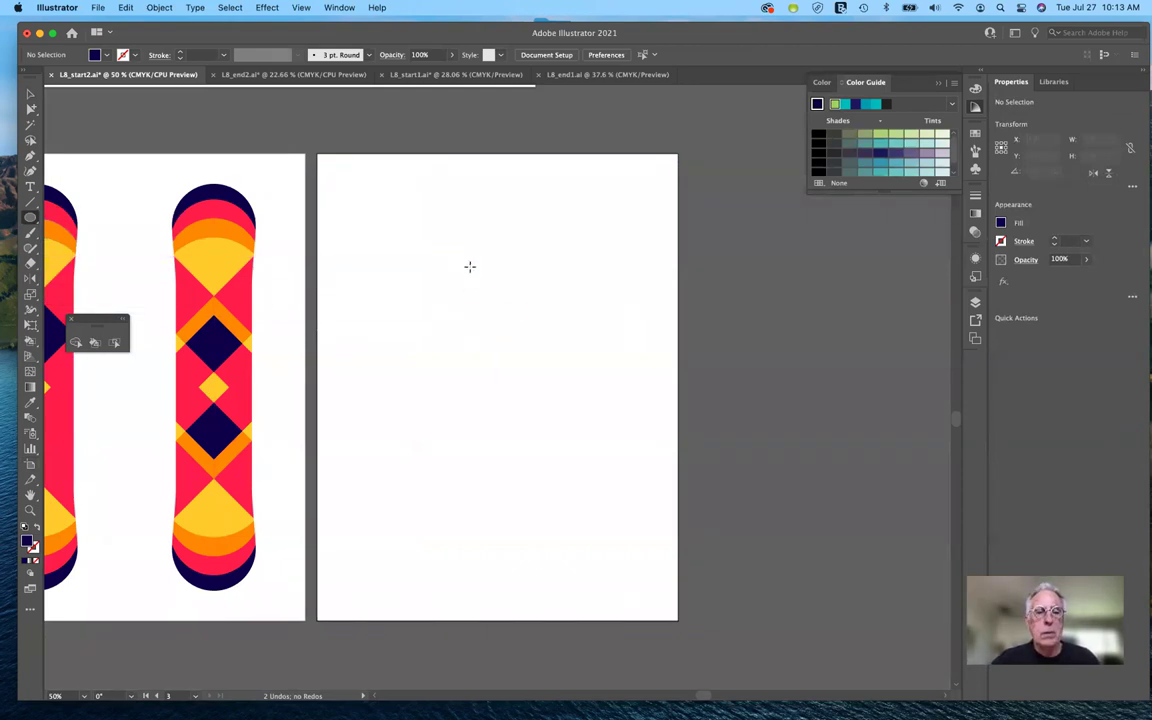
left_click_drag(484, 273, 520, 328)
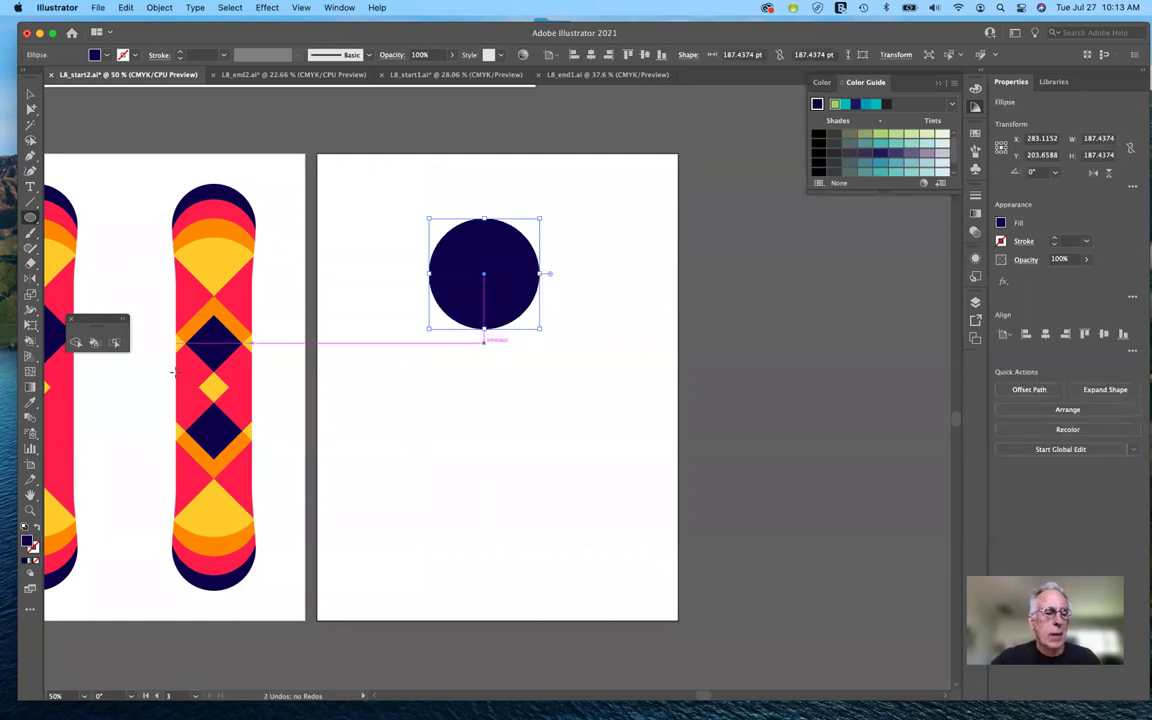
left_click(33, 546)
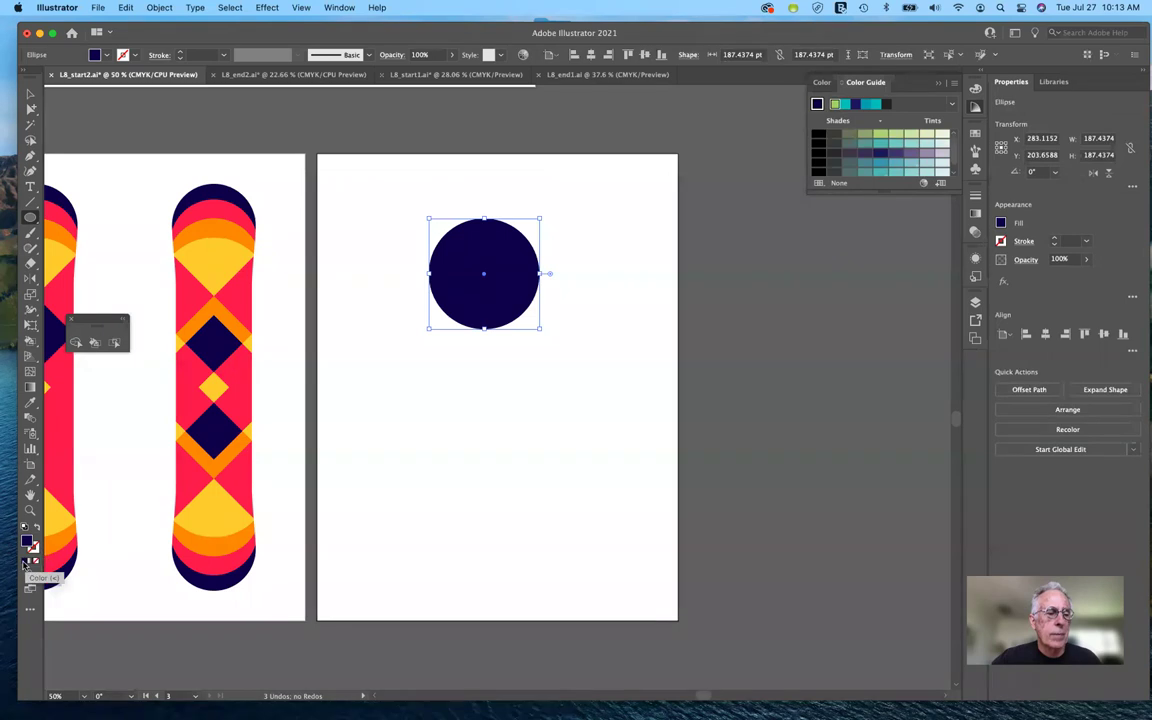
left_click(28, 563)
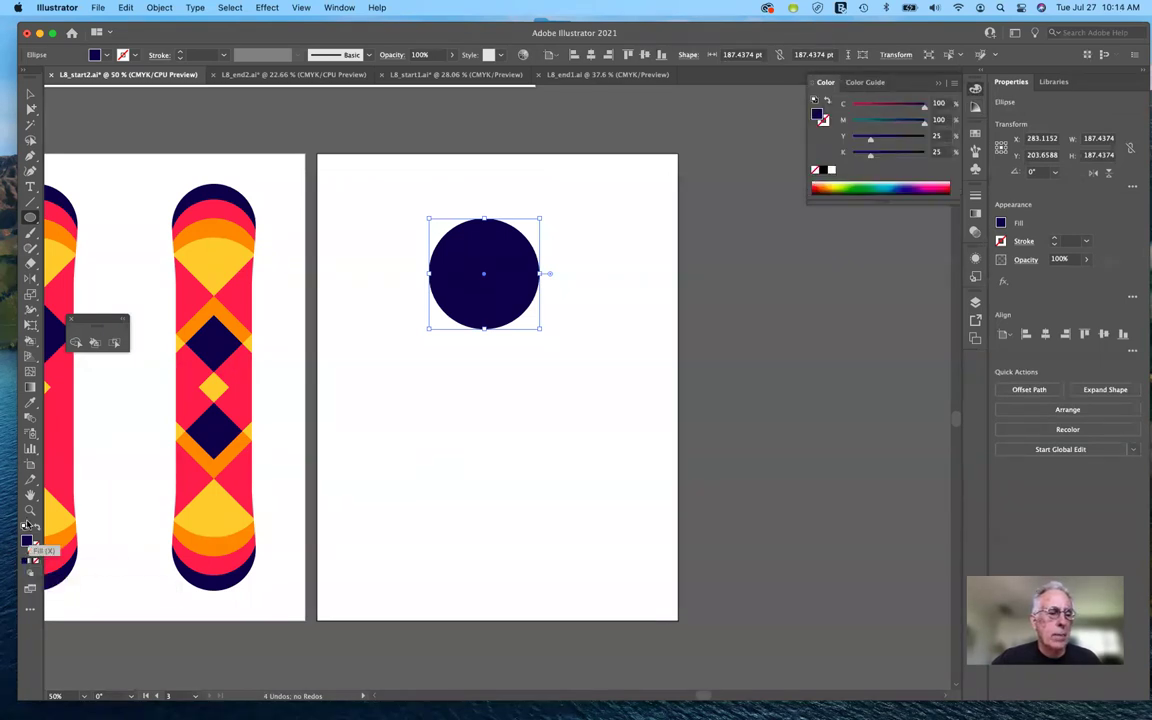
left_click(25, 528)
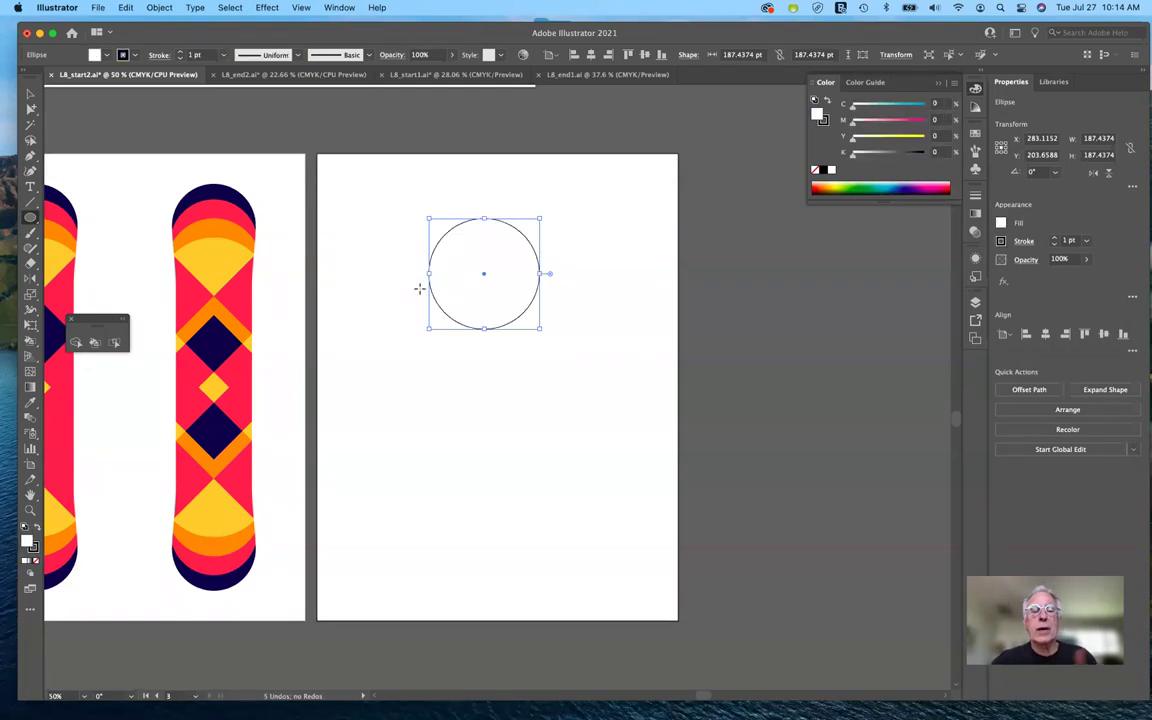
- Duplicate the circle twice straight down so that the three circles overlap in a vertical column
left_click(31, 94)
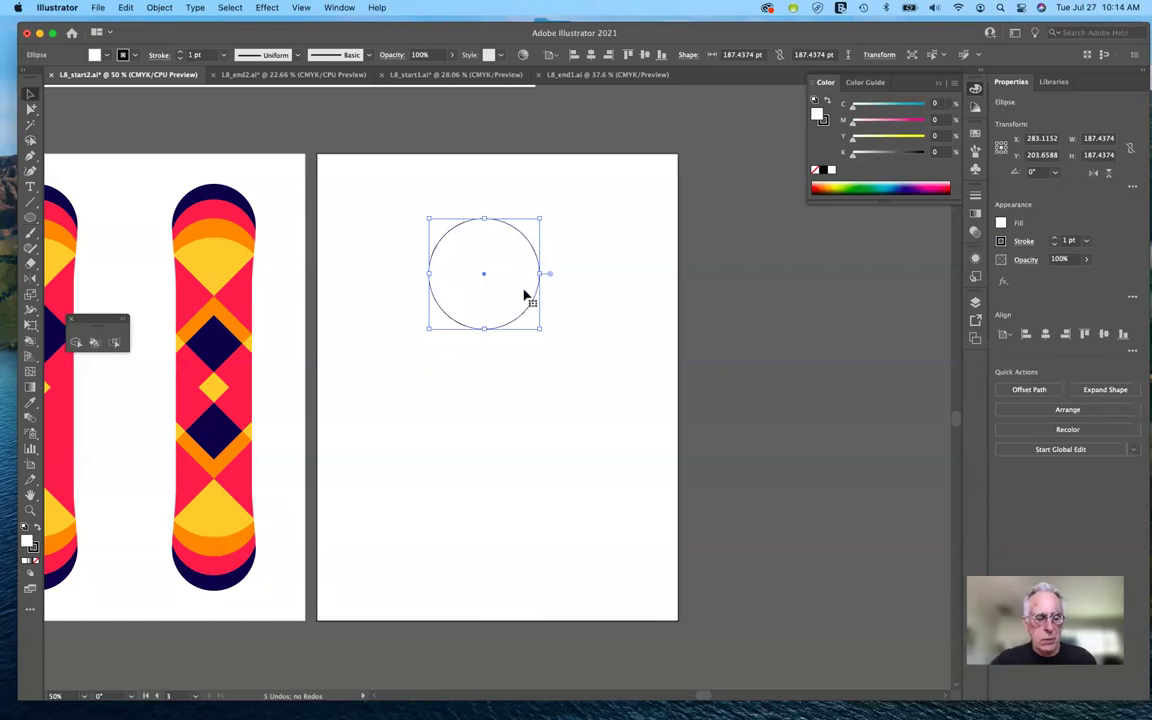
left_click_drag(524, 307, 522, 357)
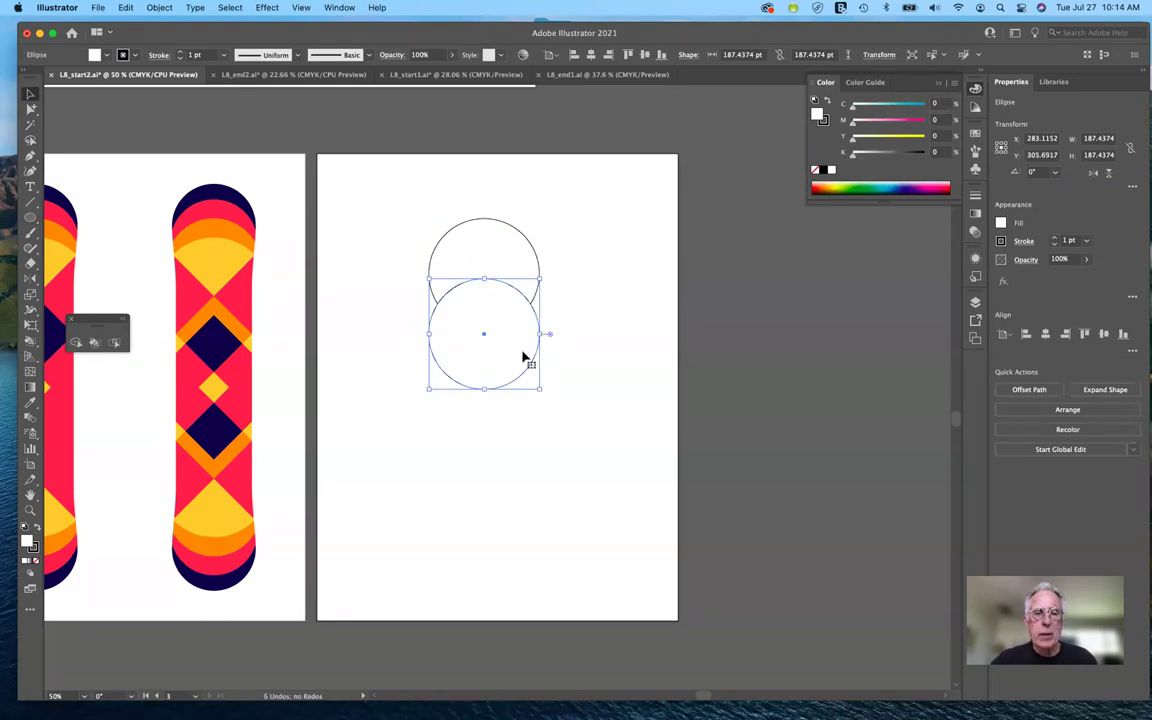
left_click_drag(522, 362, 620, 416)
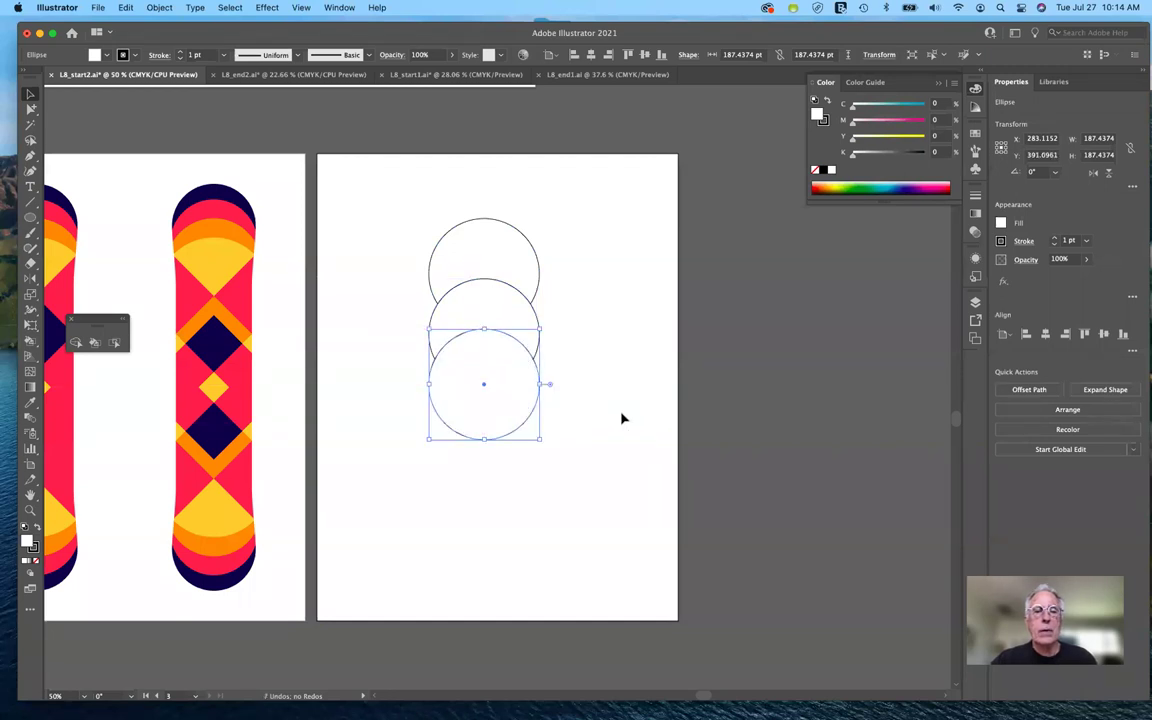
- Fill the top circle with red and remove its stroke
left_click(511, 245)
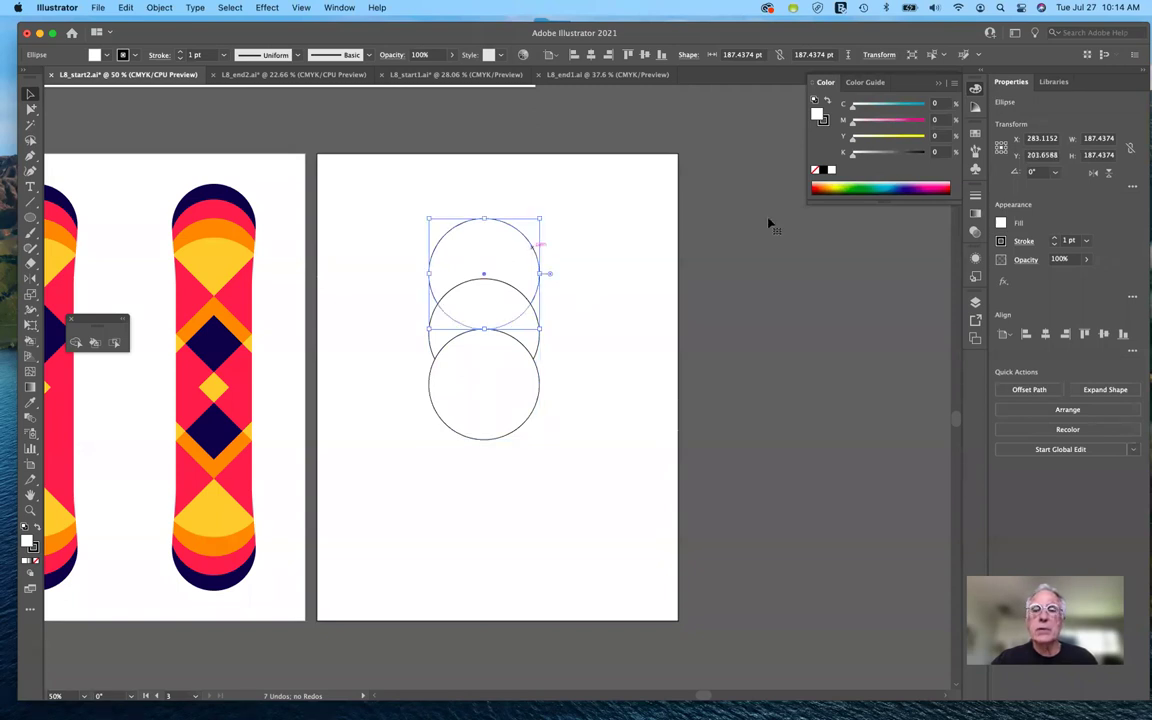
left_click(817, 187)
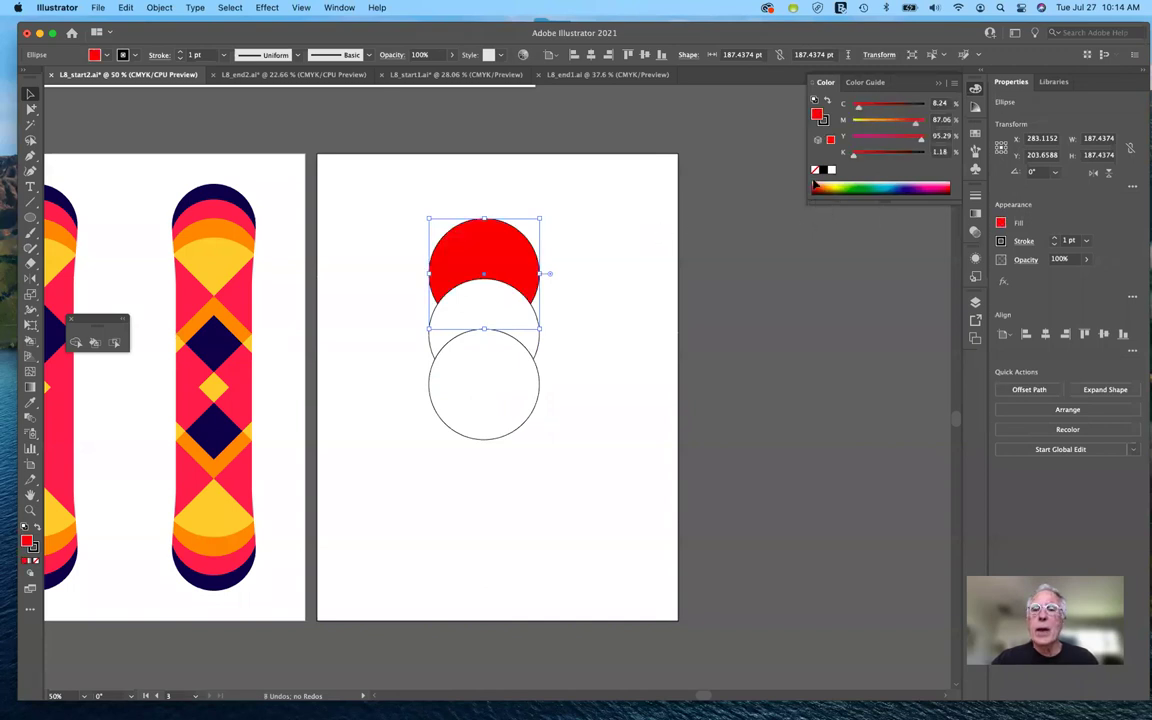
left_click(825, 121)
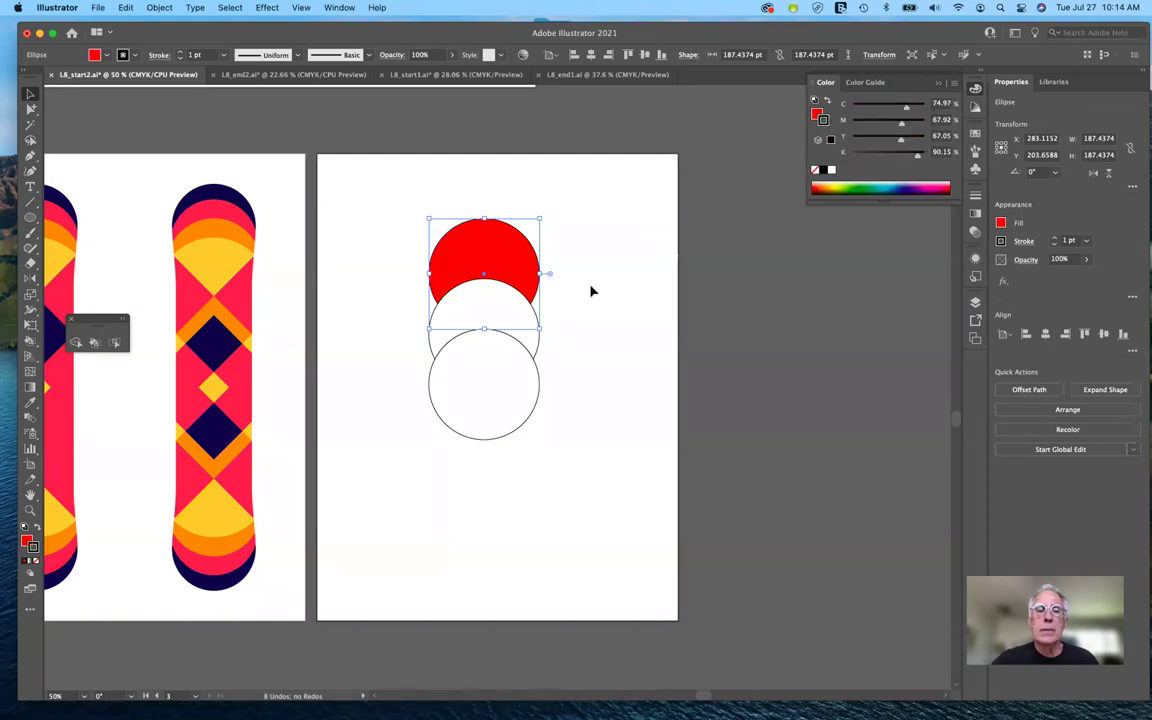
key("slash")
- Fill the middle circle with green and remove its stroke
left_click(532, 348)
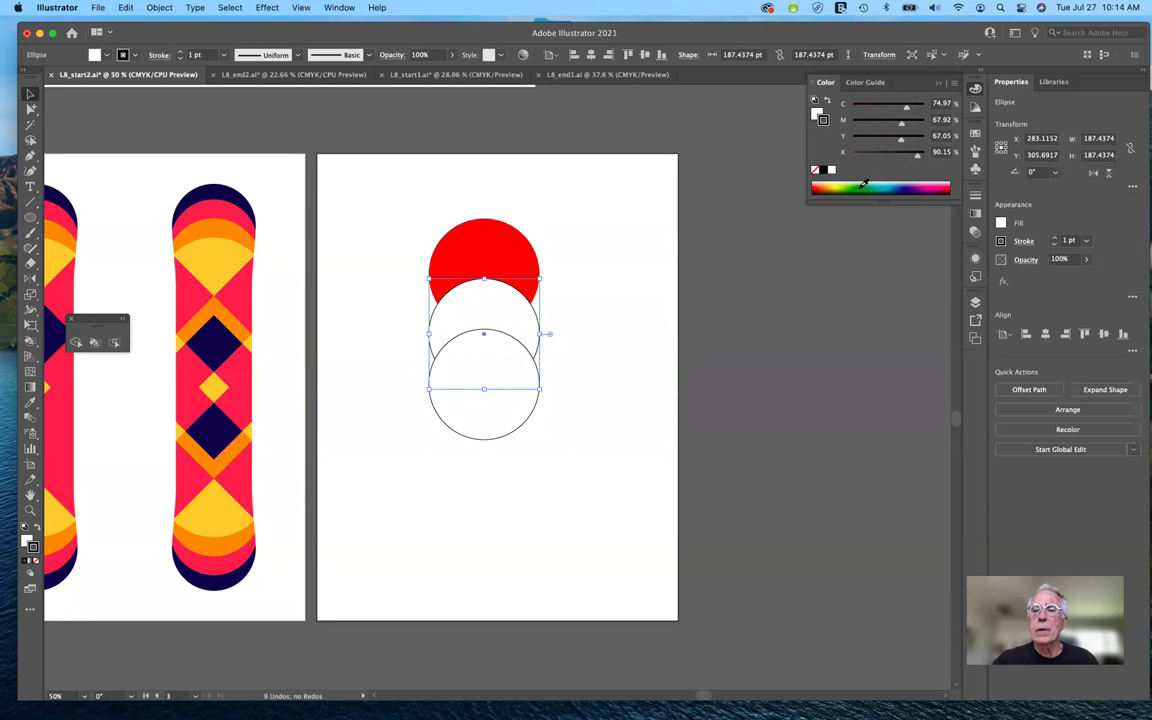
key("x")
left_click(864, 184)
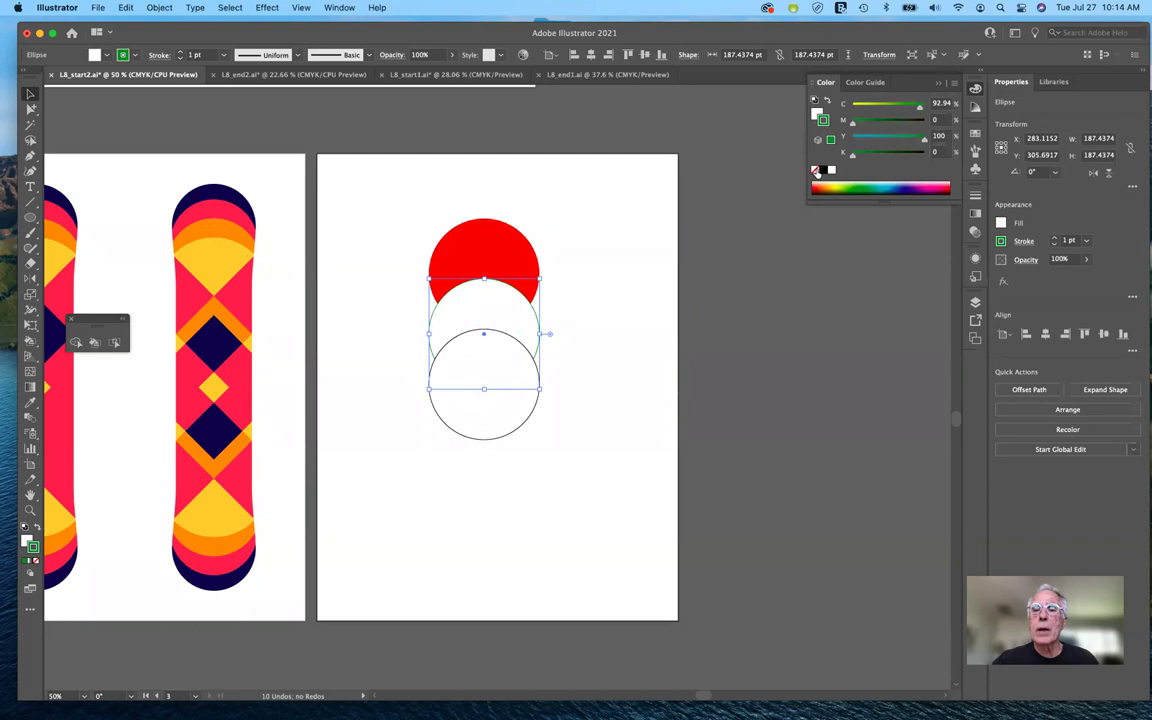
left_click(816, 171)
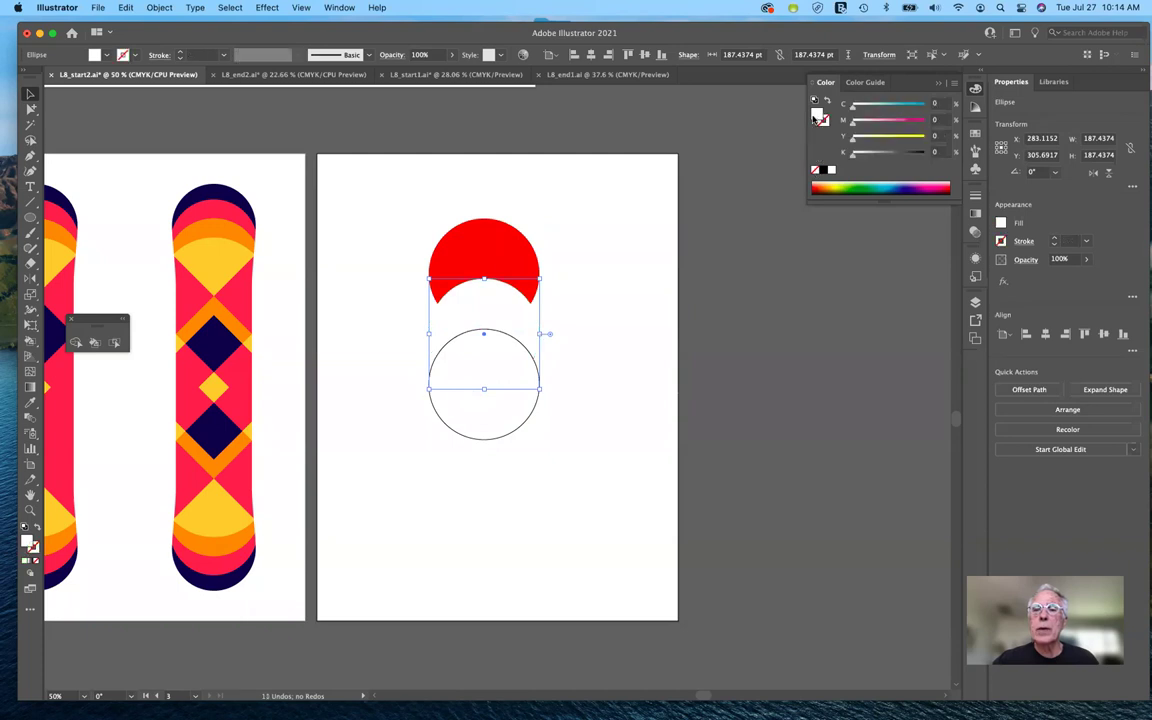
left_click(866, 184)
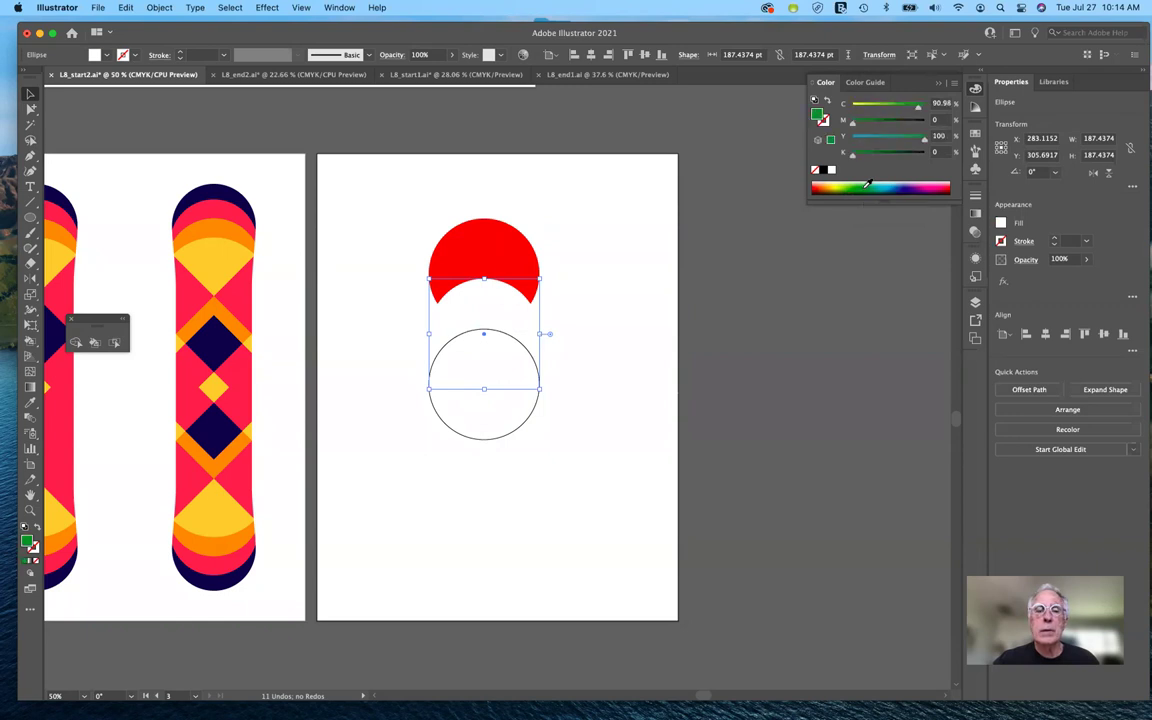
- Fill the bottom circle with dark blue and remove its stroke
left_click(528, 416)
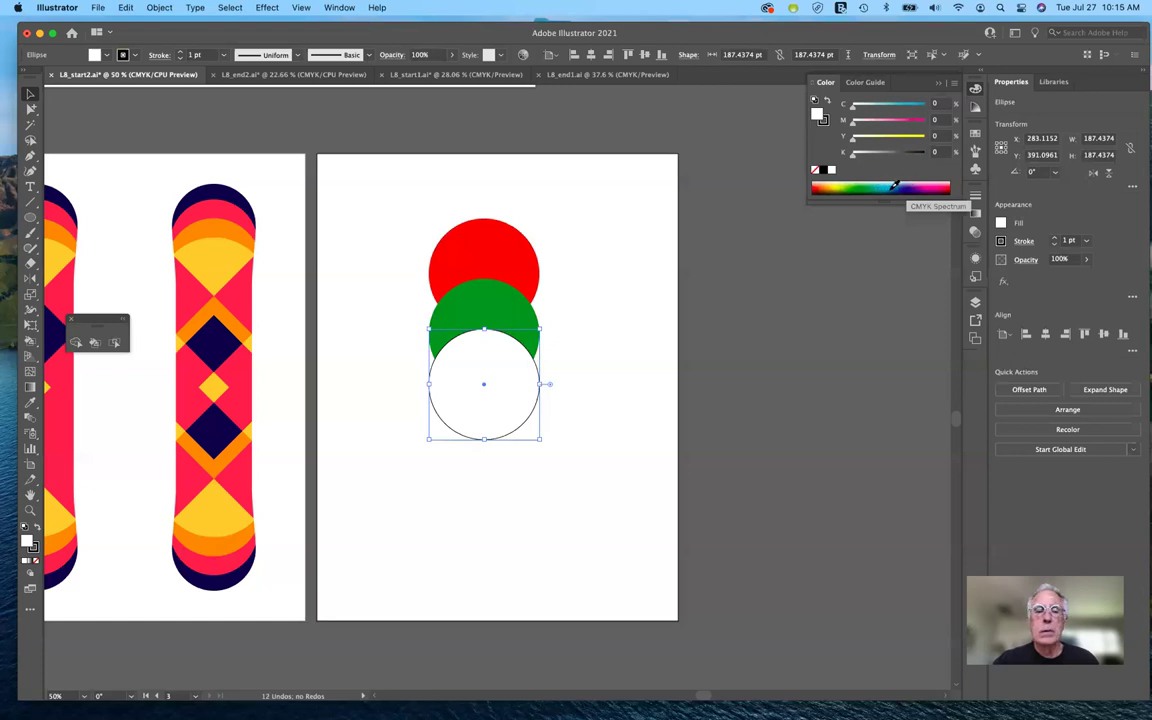
left_click(894, 187)
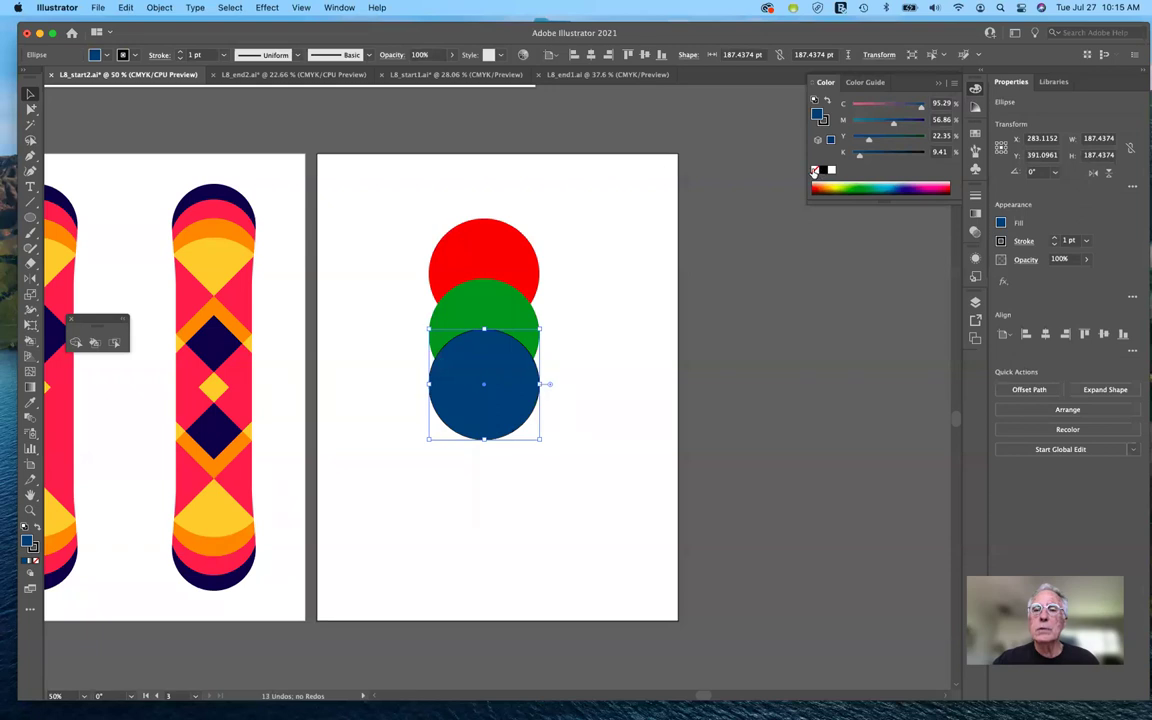
left_click(823, 121)
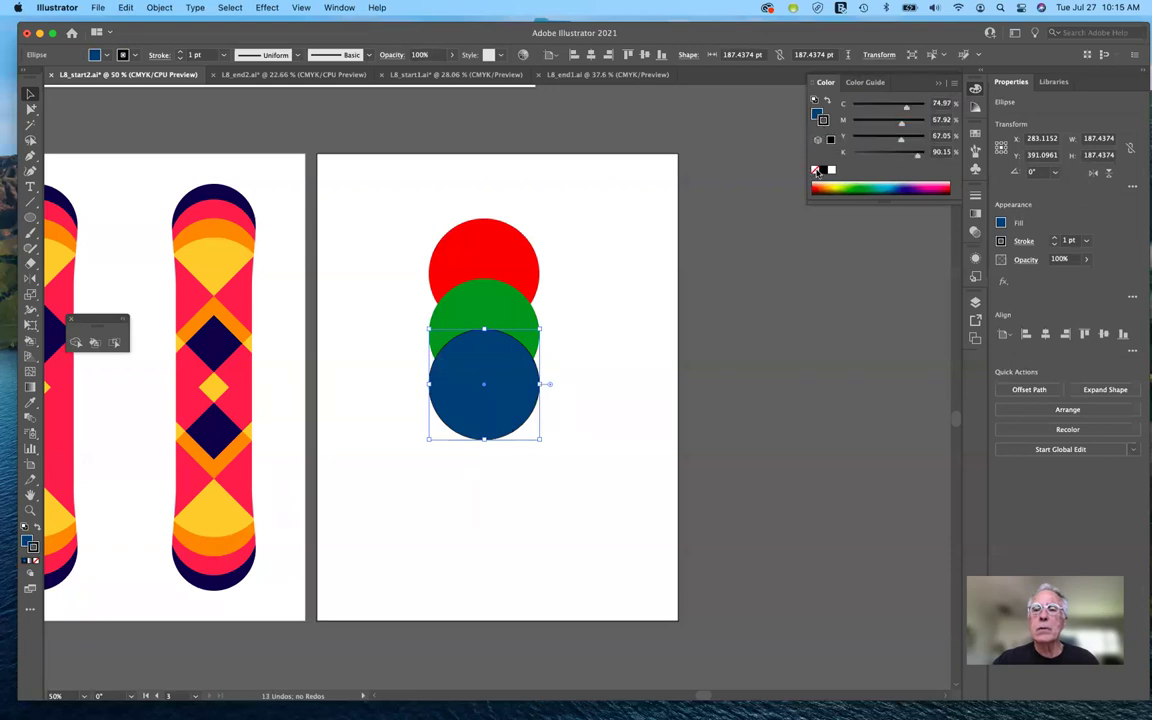
left_click(815, 169)
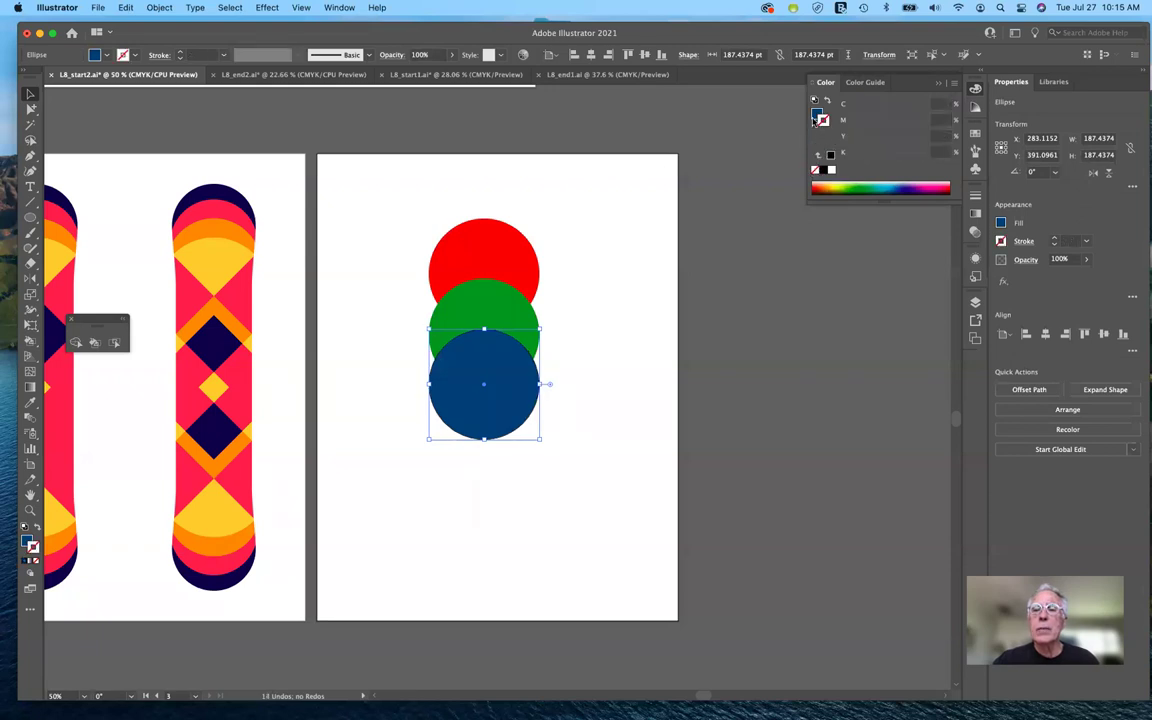
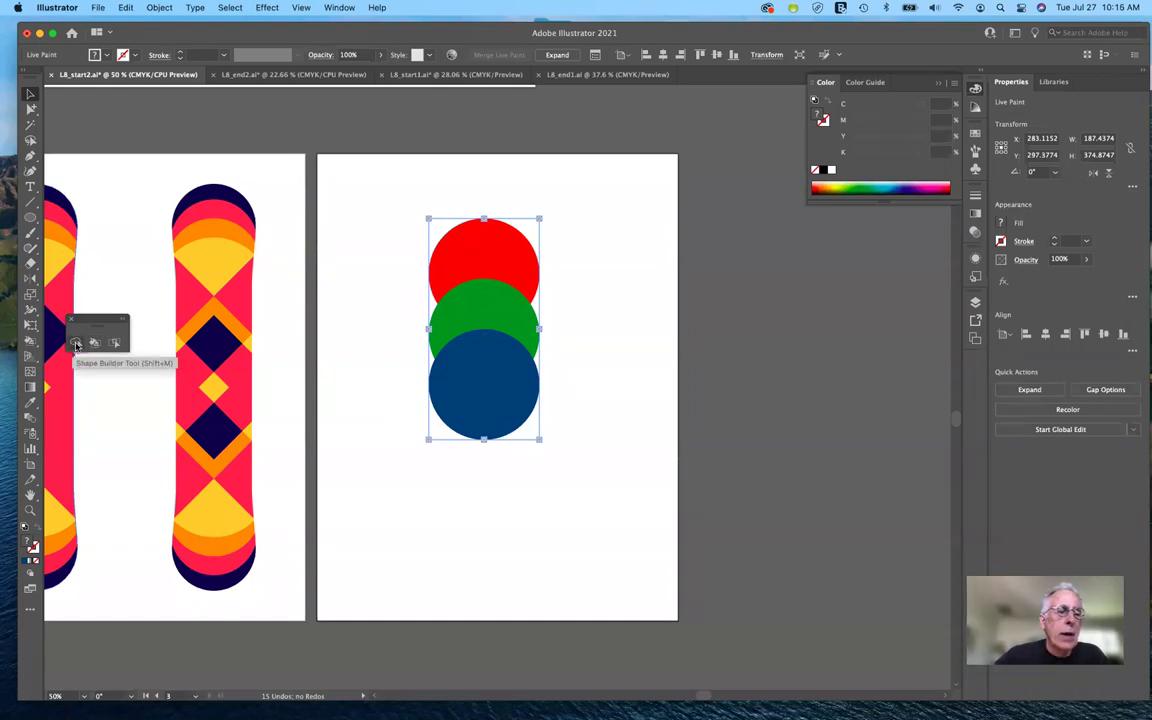
- Use the Live Paint Bucket to fill the overlap between the red and green circles with a dark olive color
left_click(94, 345)
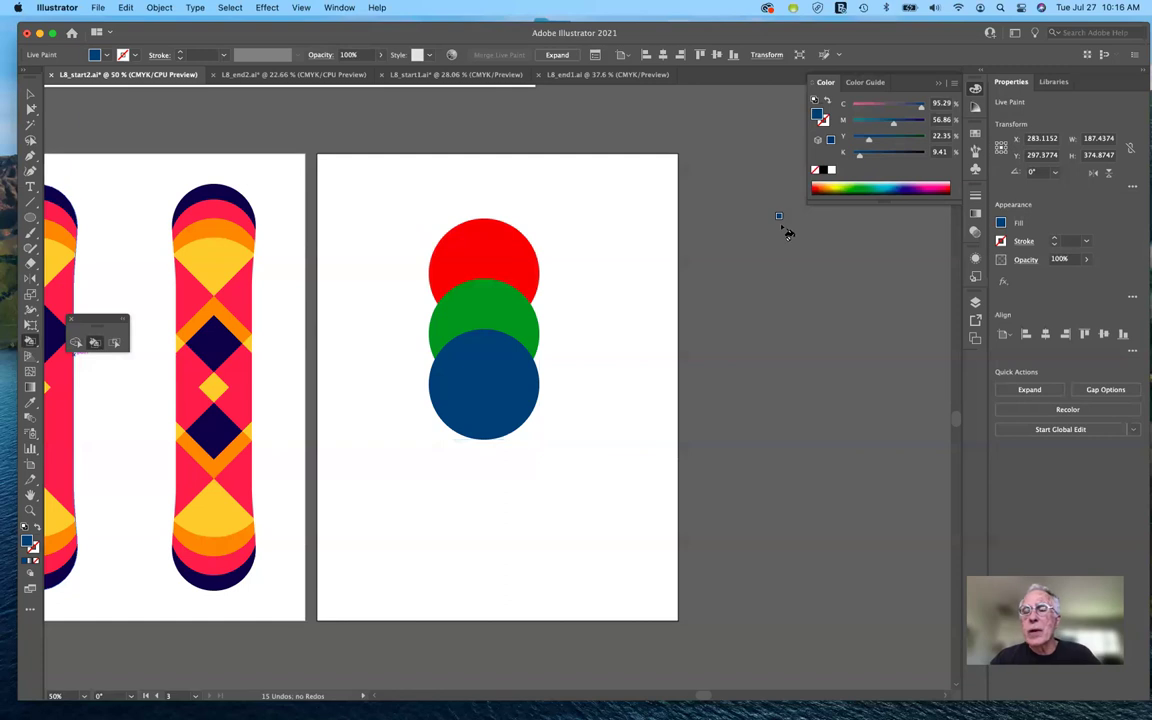
left_click(837, 187)
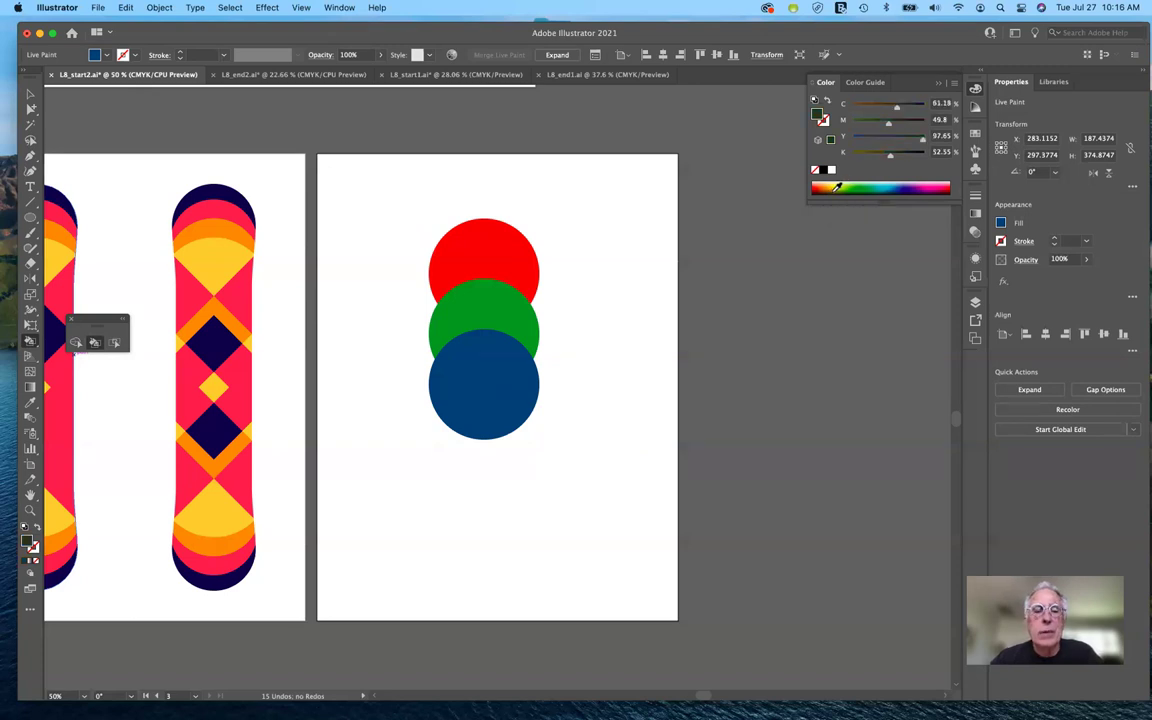
left_click(490, 300)
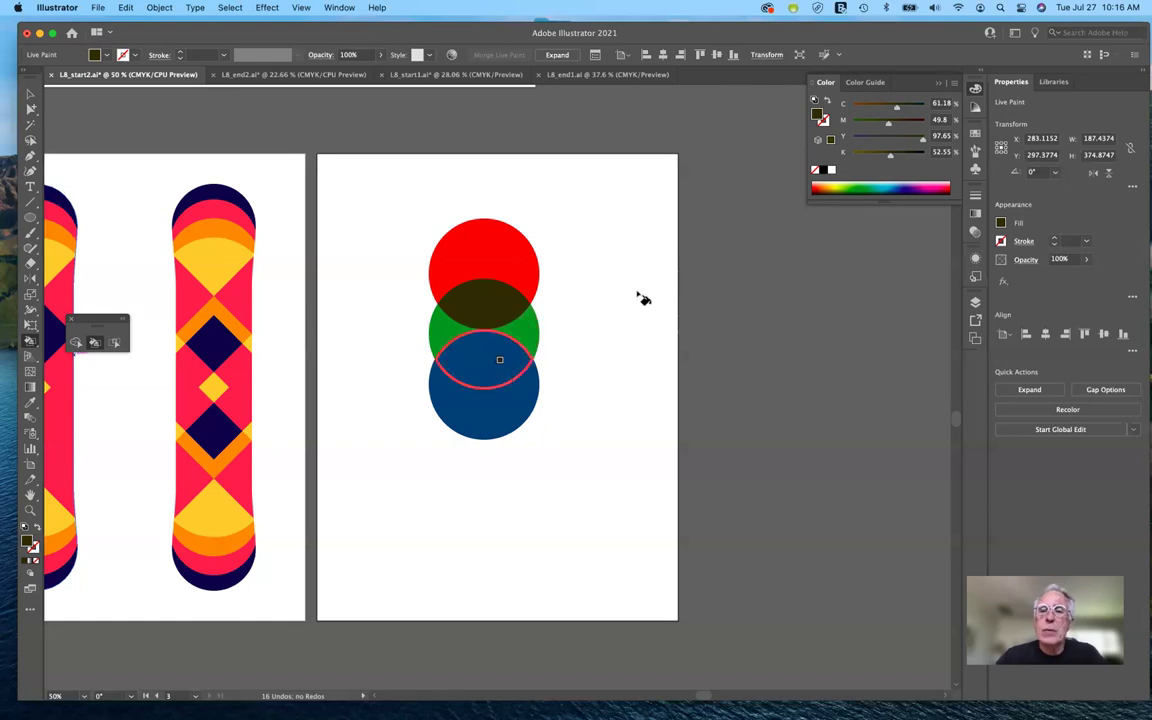
- Fill both exposed sides of the middle circle with bright yellow using the Live Paint Bucket
left_click(840, 185)
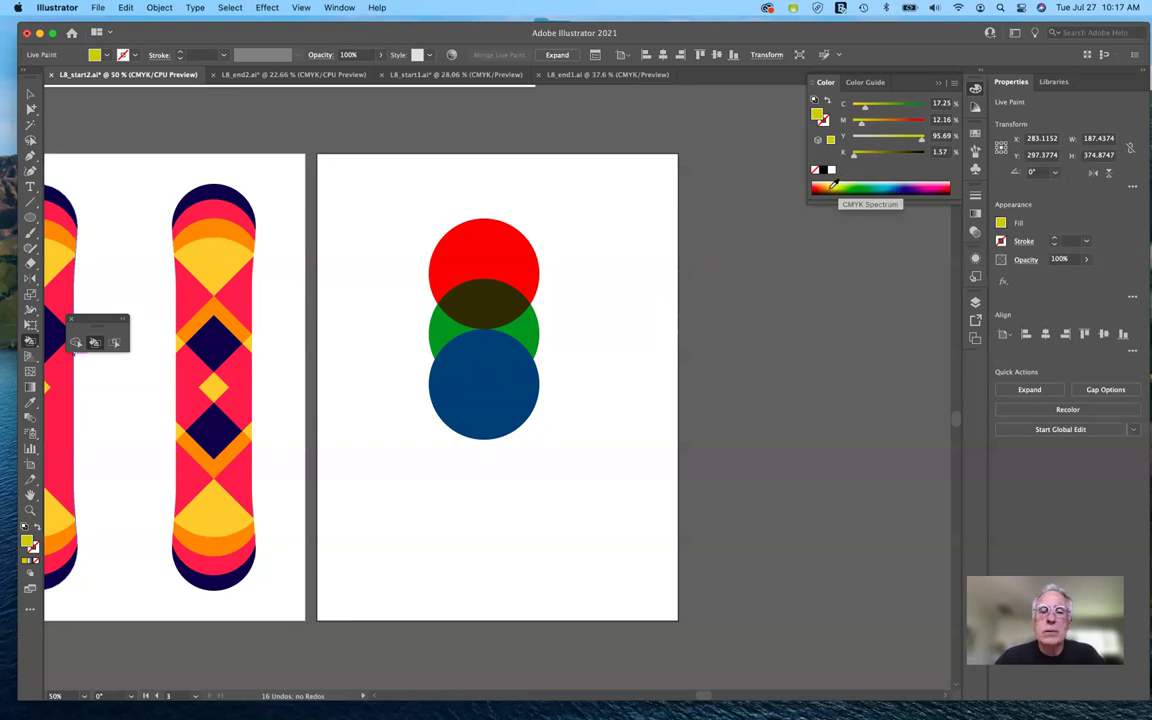
left_click(834, 180)
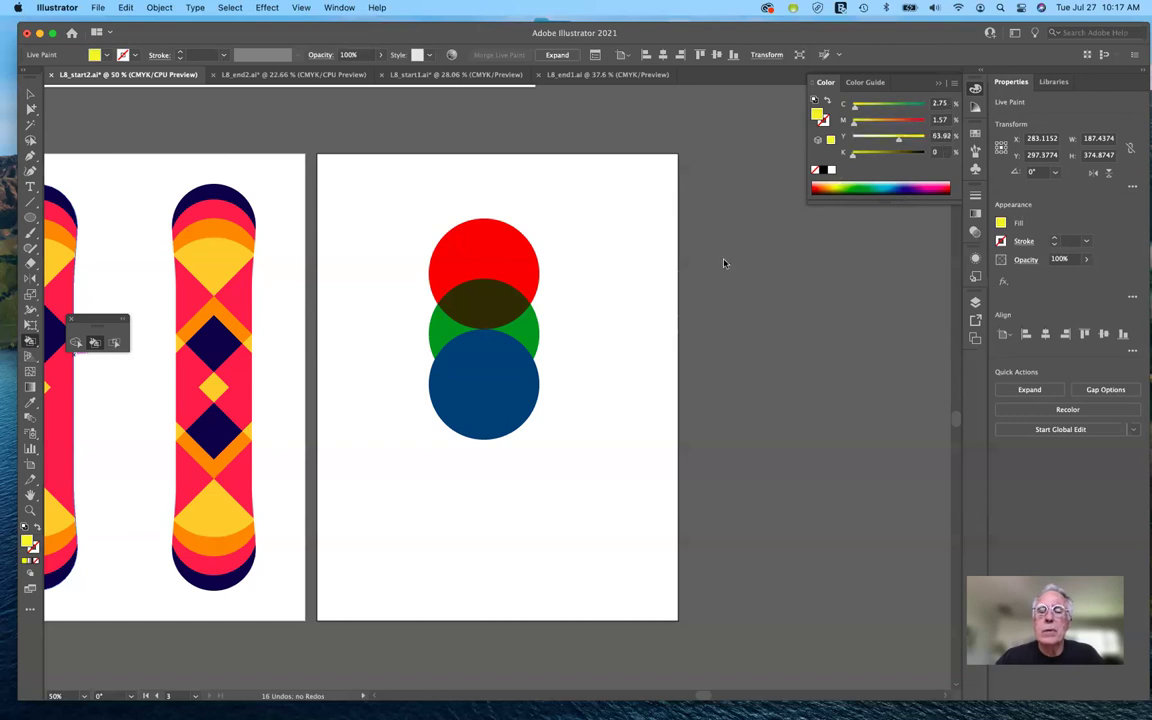
left_click(528, 333)
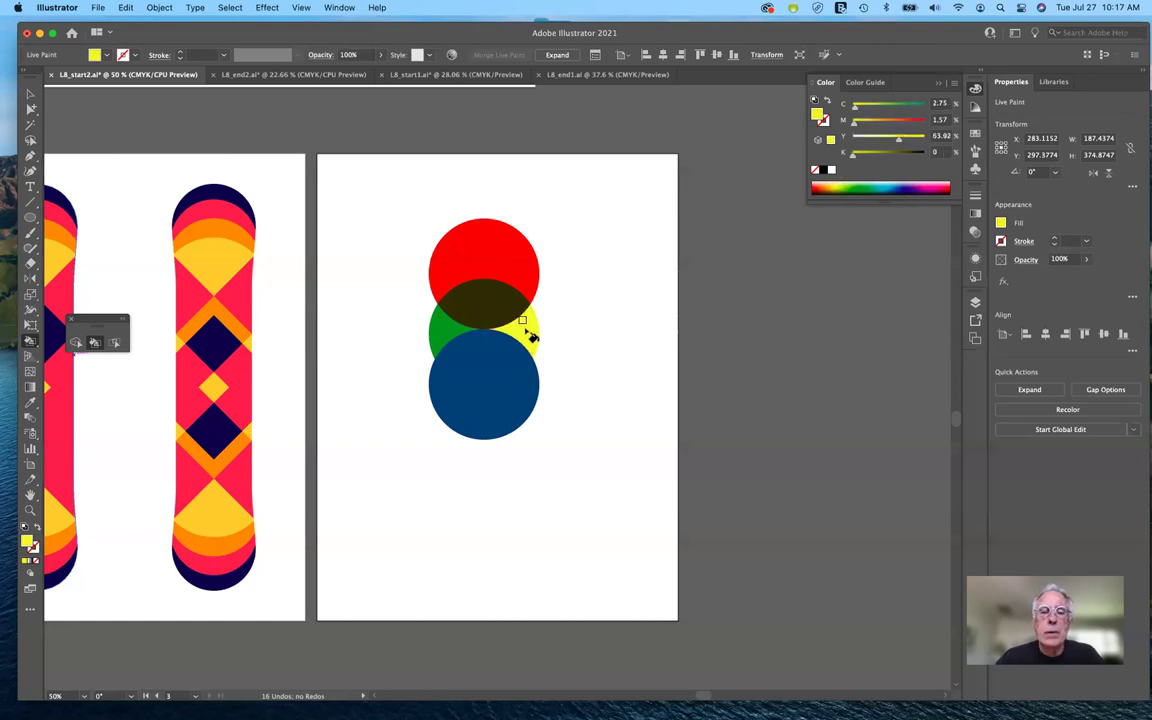
left_click(446, 338)
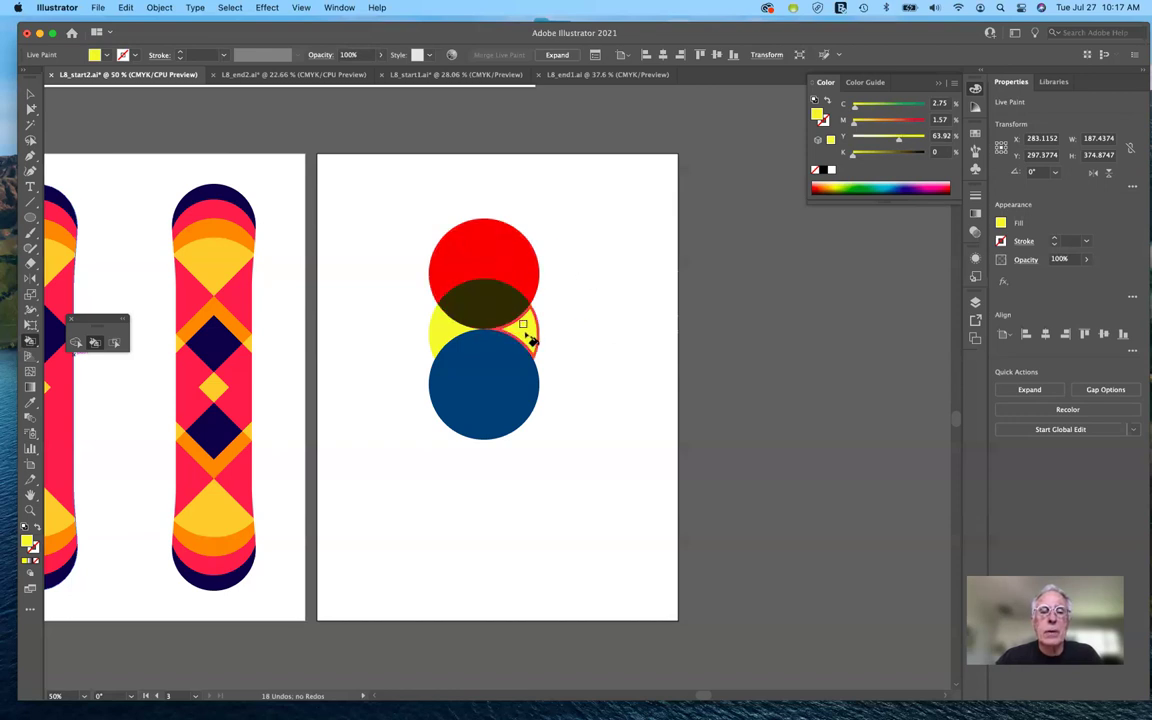
- Live Paint the overlap of the red and yellow circles orange and the overlap of the yellow and blue circles green
left_click(829, 184)
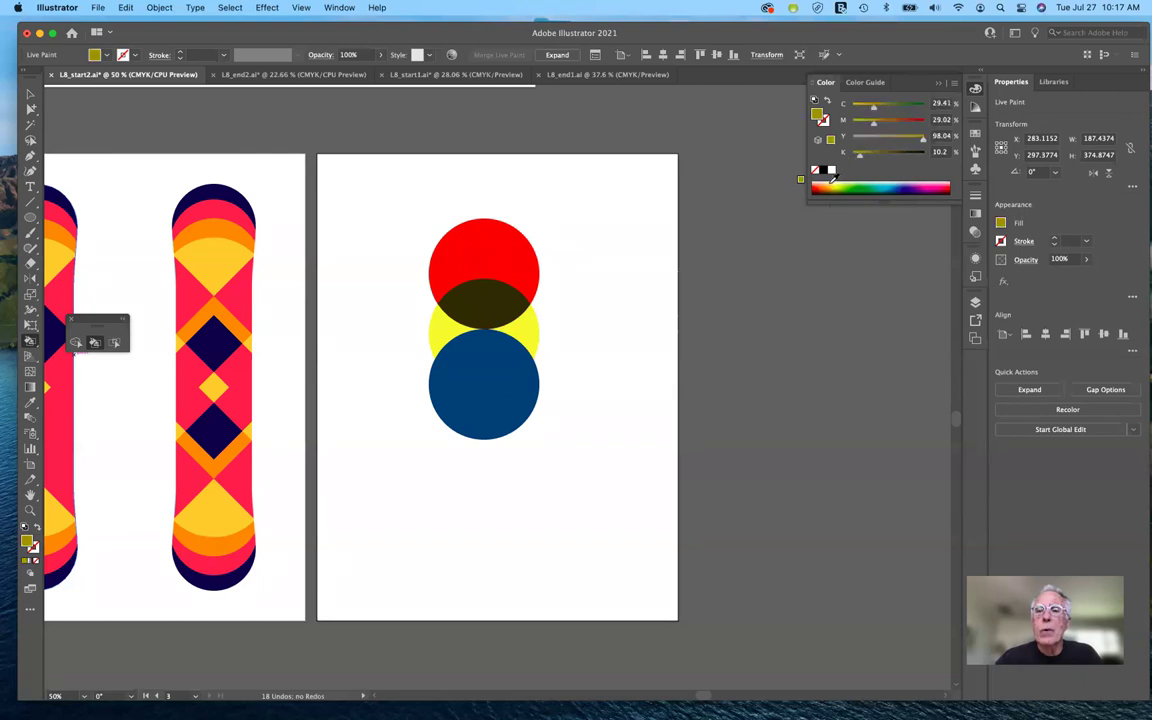
left_click(825, 188)
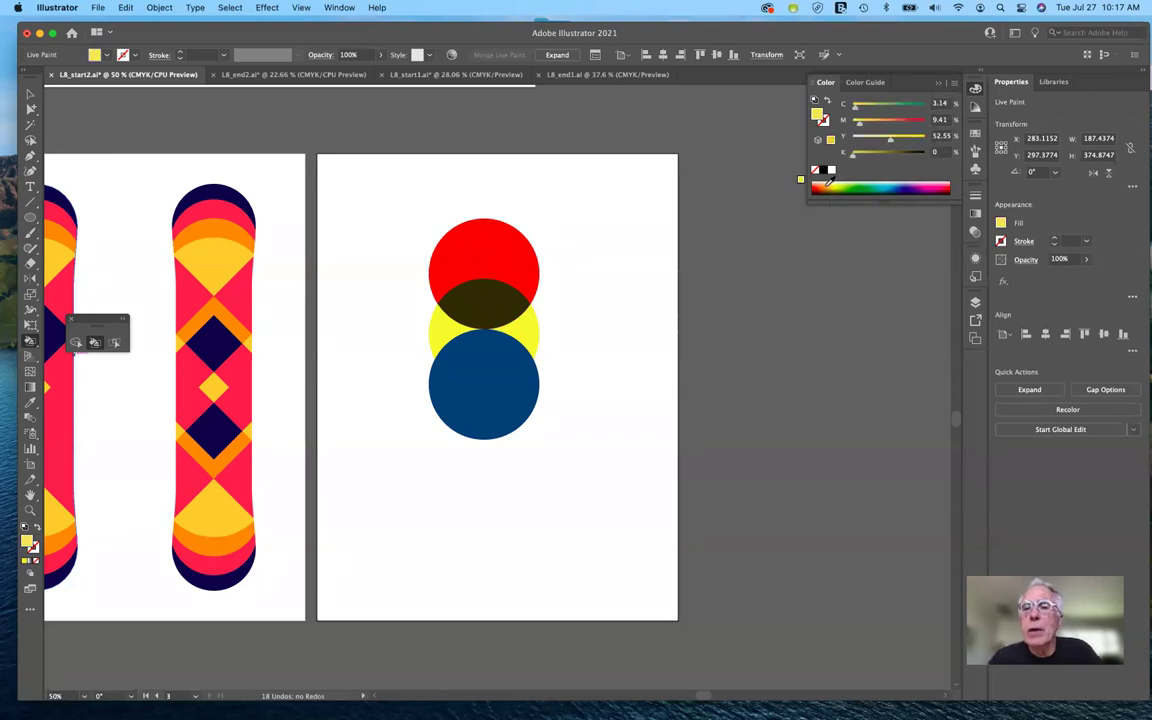
left_click(484, 297)
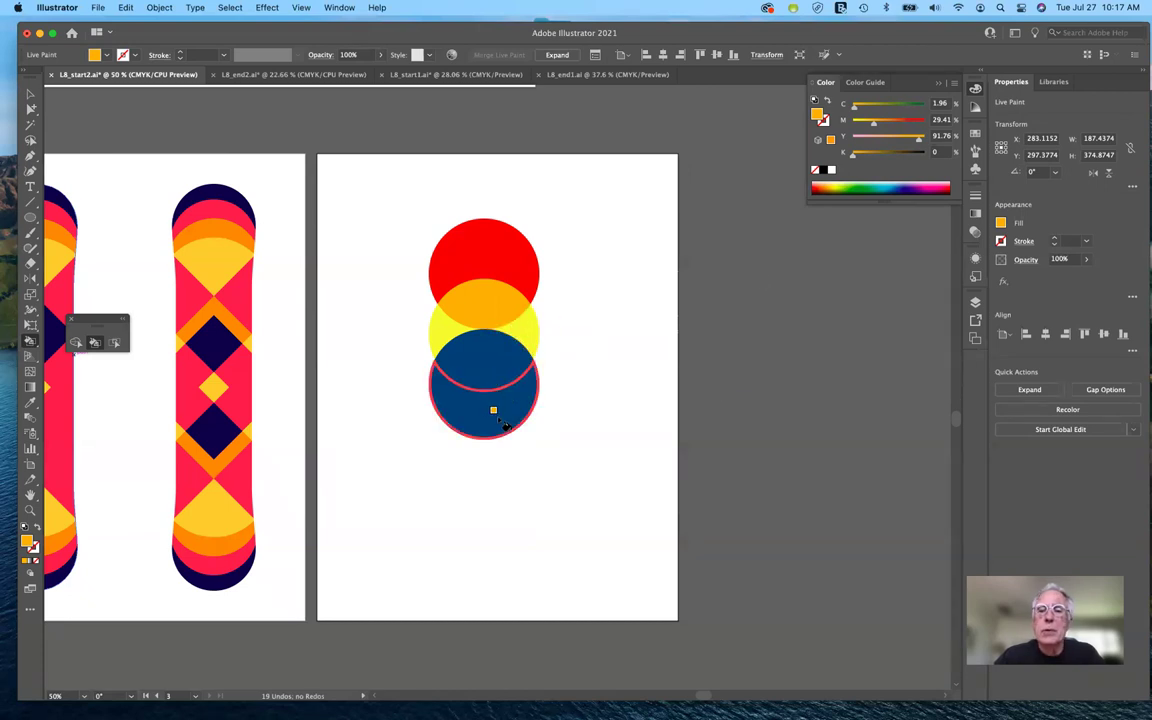
left_click(865, 184)
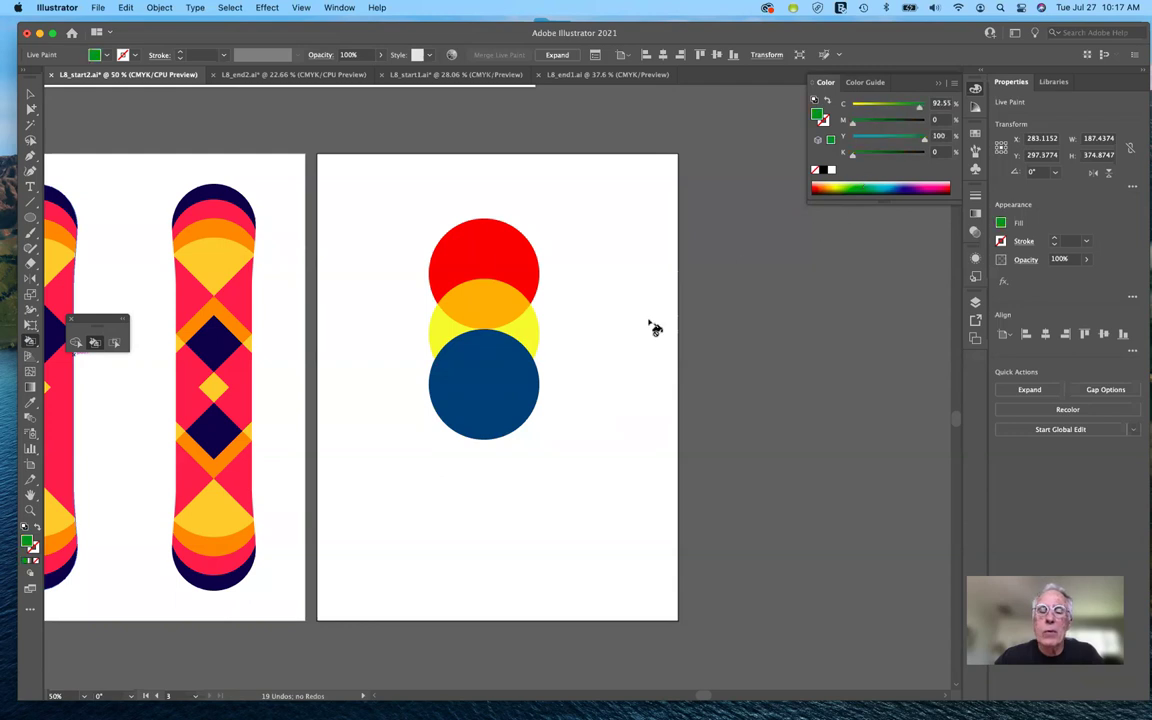
left_click(491, 361)
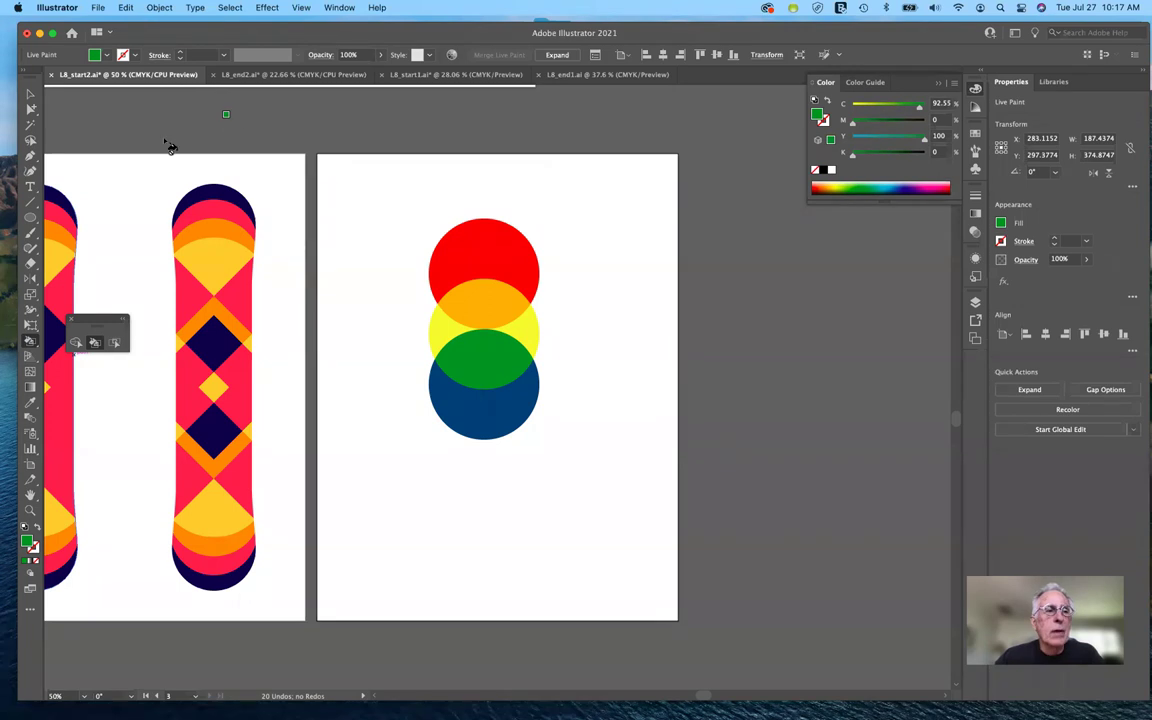
- Move the whole Live Paint group of circles down about 66 pt on its artboard and deselect it
left_click(29, 92)
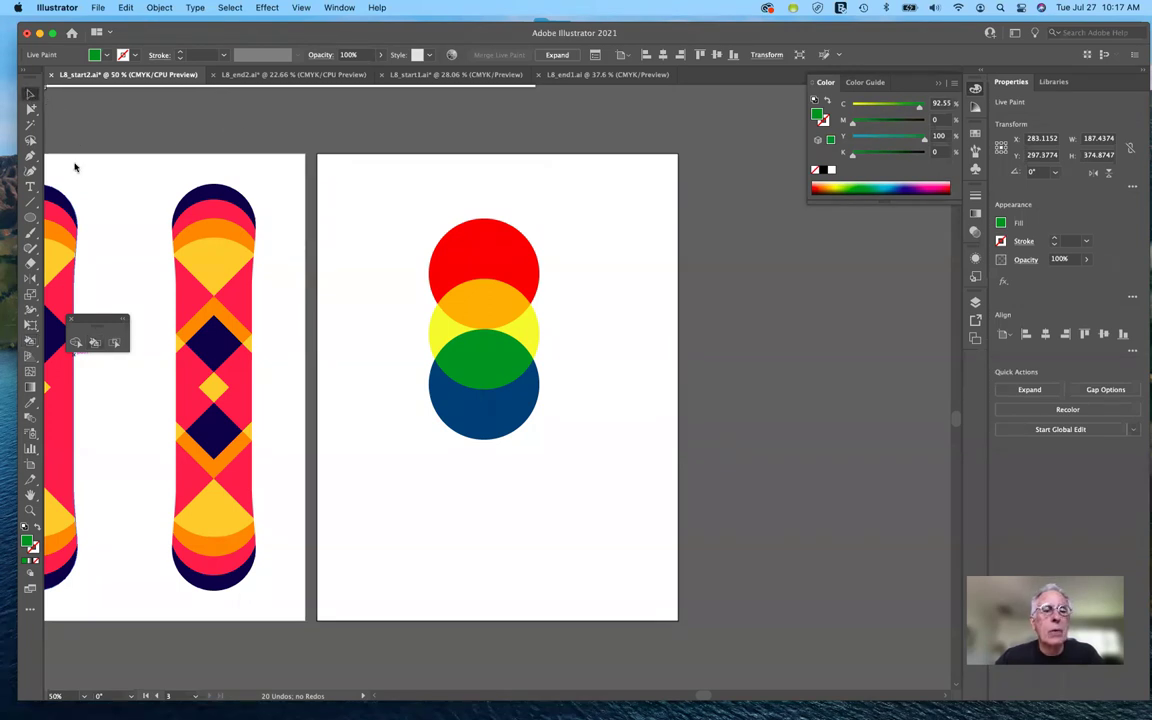
left_click(432, 388)
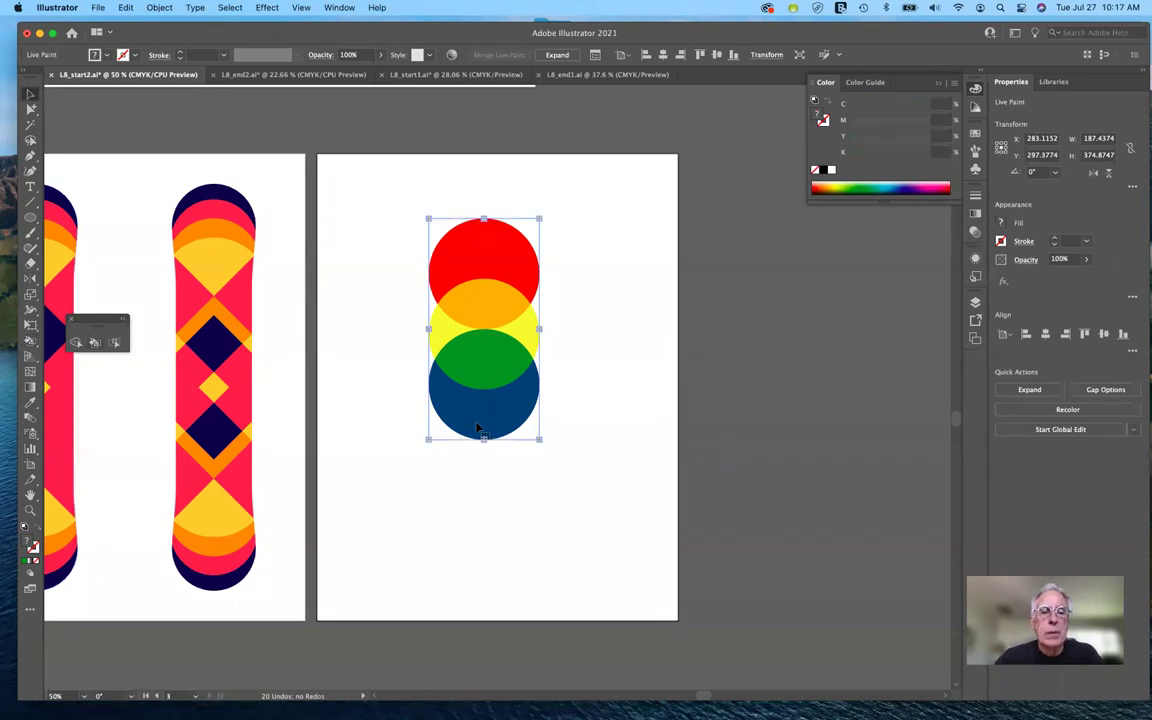
left_click(31, 110)
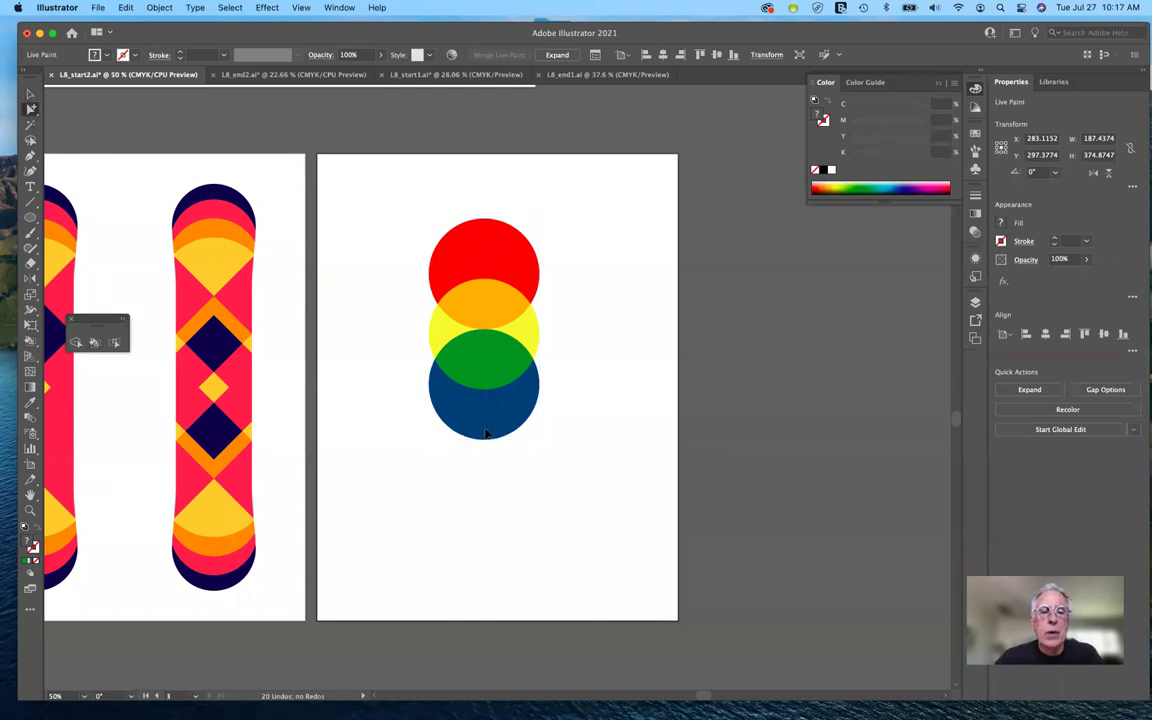
left_click_drag(486, 441, 360, 354)
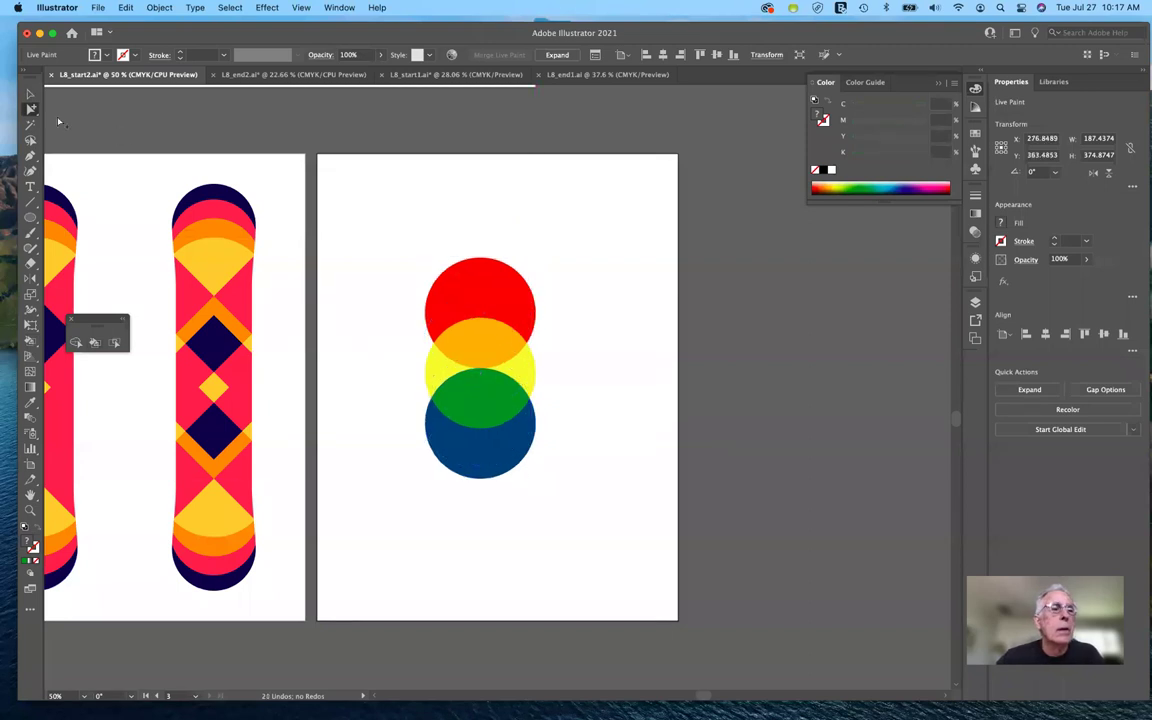
key("shift+super+a")
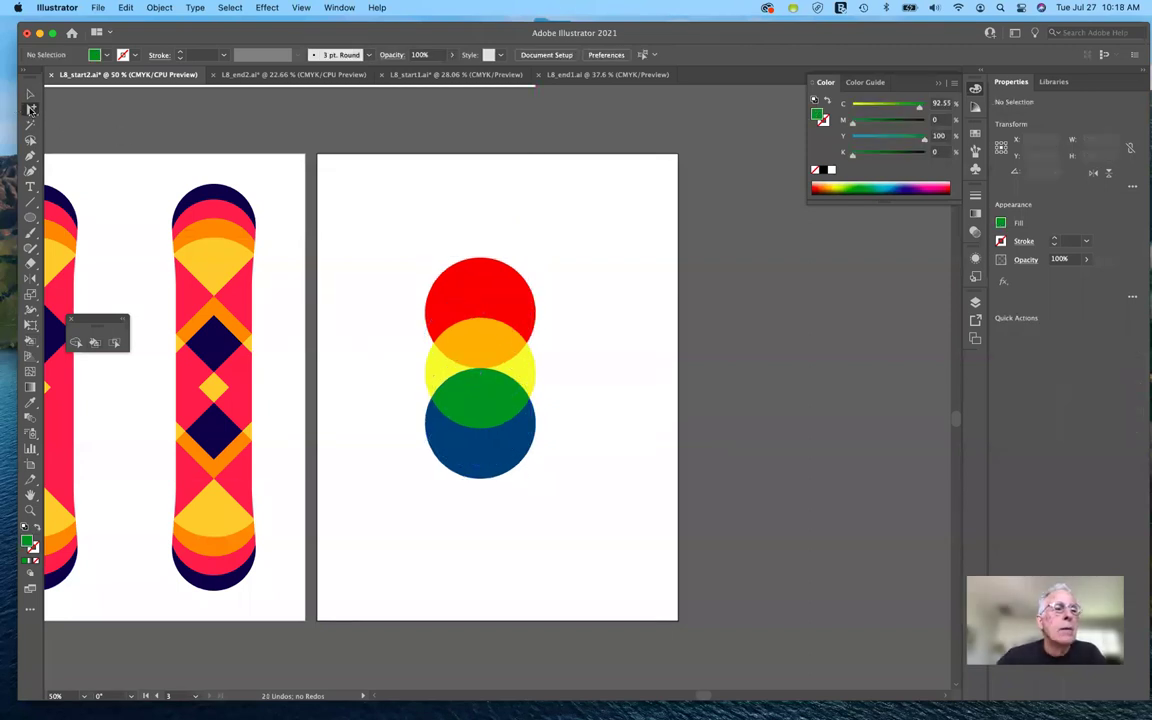
- Try to move the blue circle using the Live Paint Selection tool
left_click(31, 109)
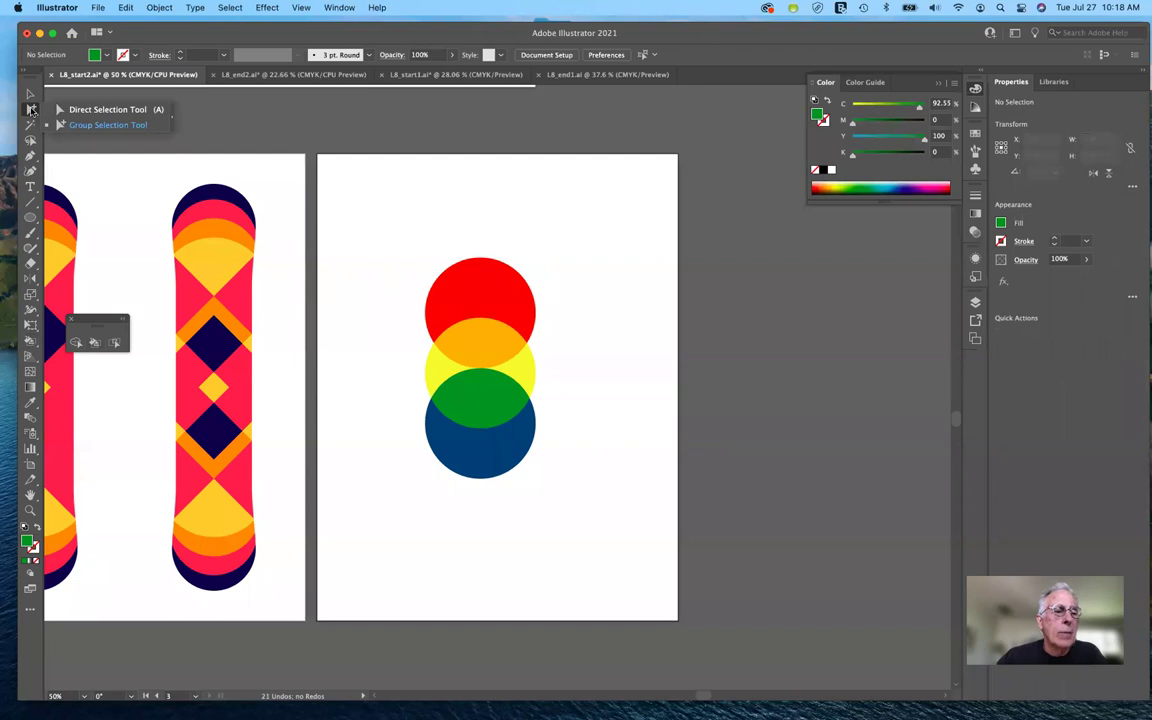
left_click(118, 343)
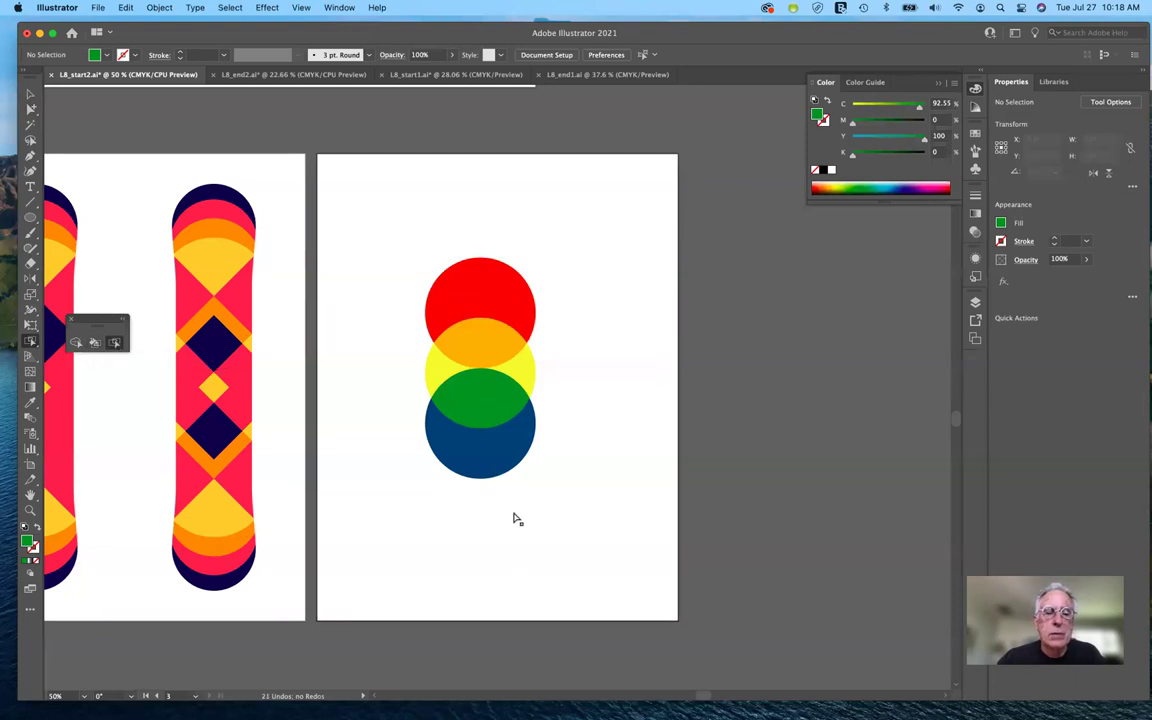
left_click(479, 473)
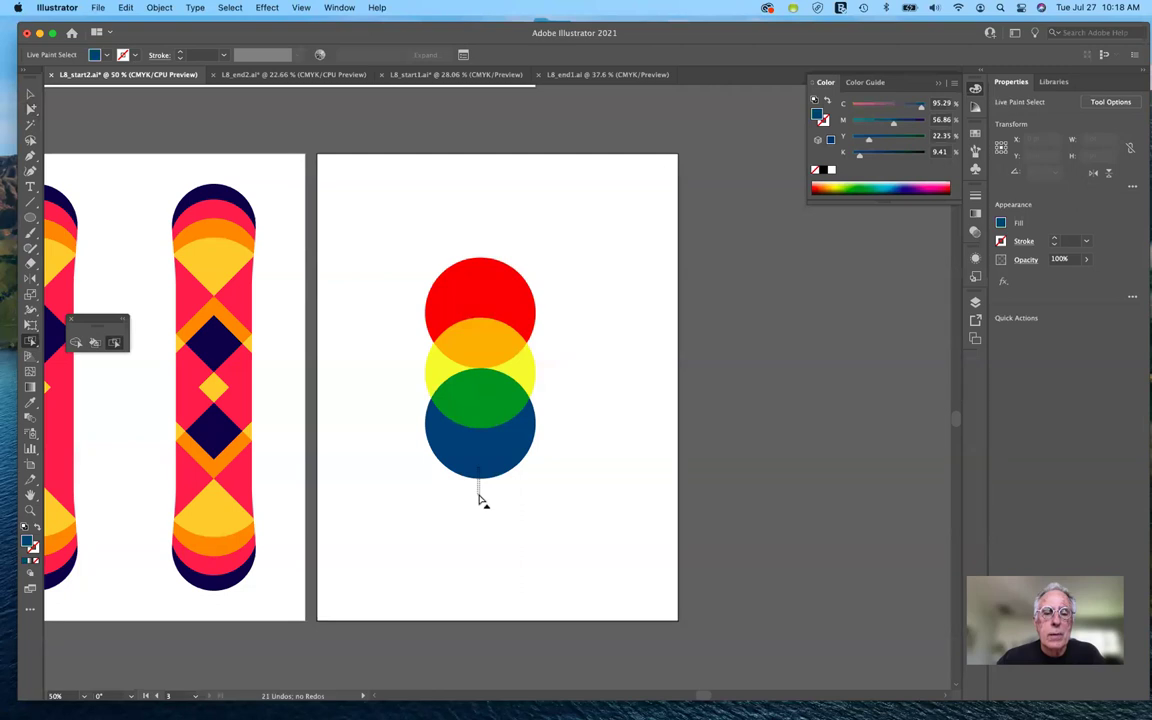
mouse_move(506, 470)
left_mouse_down()
mouse_move(519, 492)
mouse_move(507, 463)
left_mouse_up()
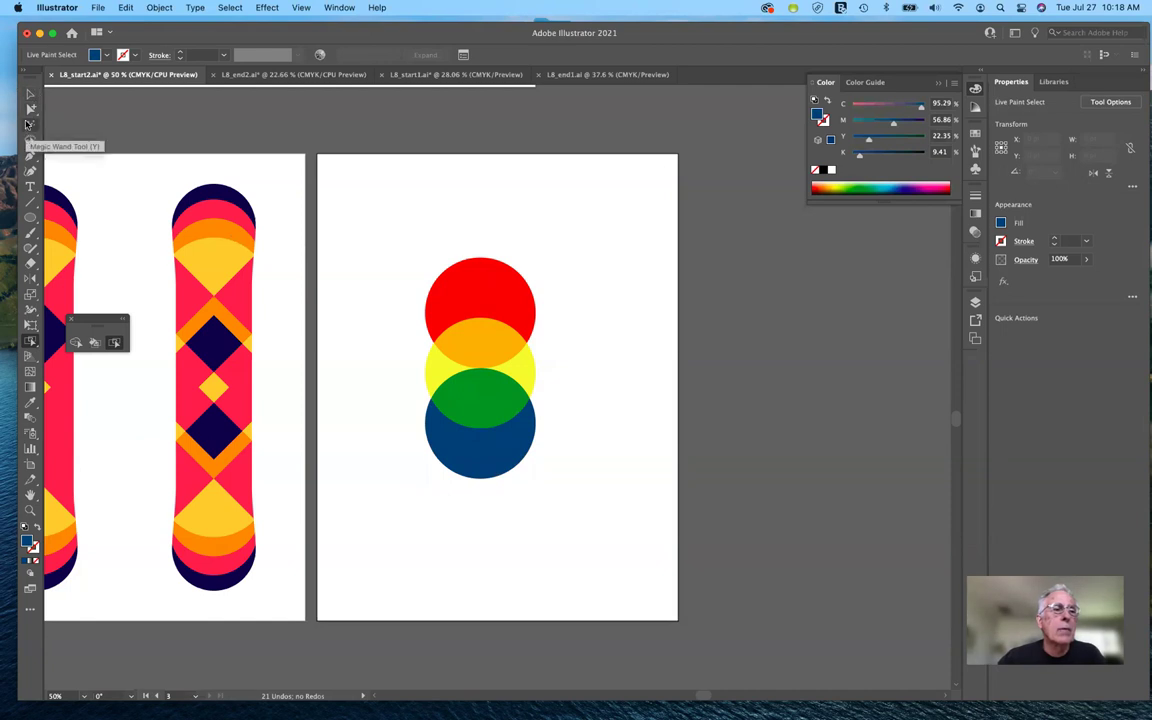
- With the Direct Selection tool, move the blue circle down and the red circle up by about 45 pt each, shrinking both overlaps
left_click_drag(30, 110, 83, 115)
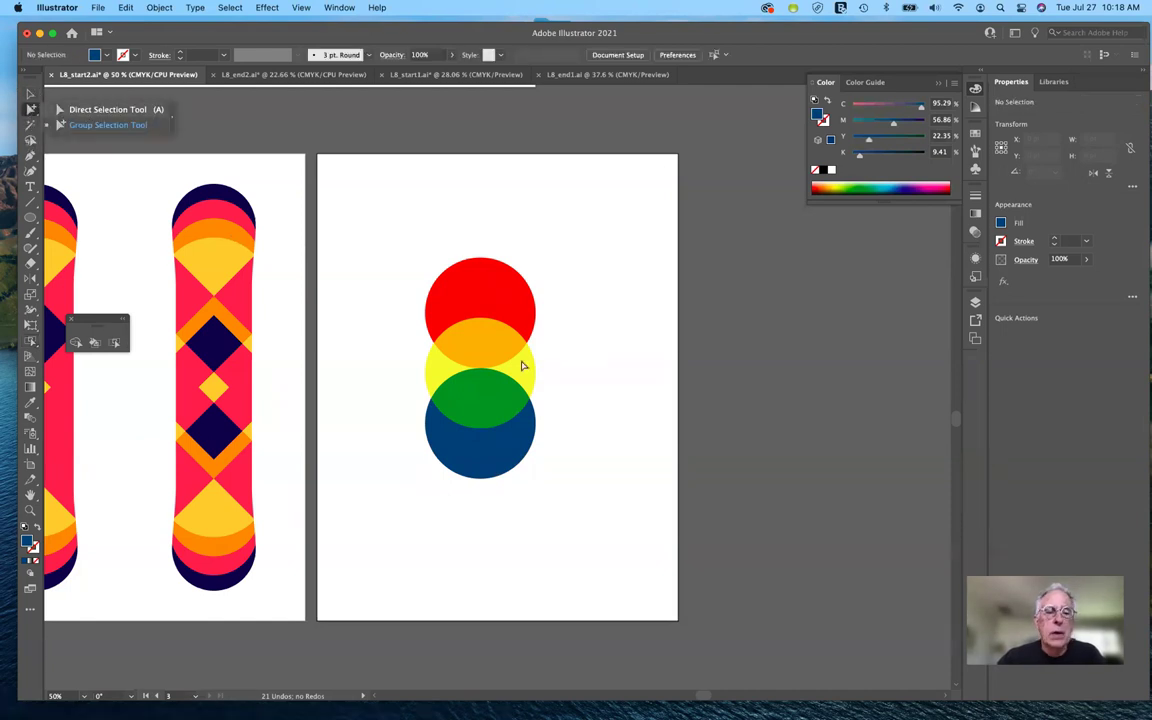
left_click(522, 452)
left_click_drag(524, 460, 519, 478)
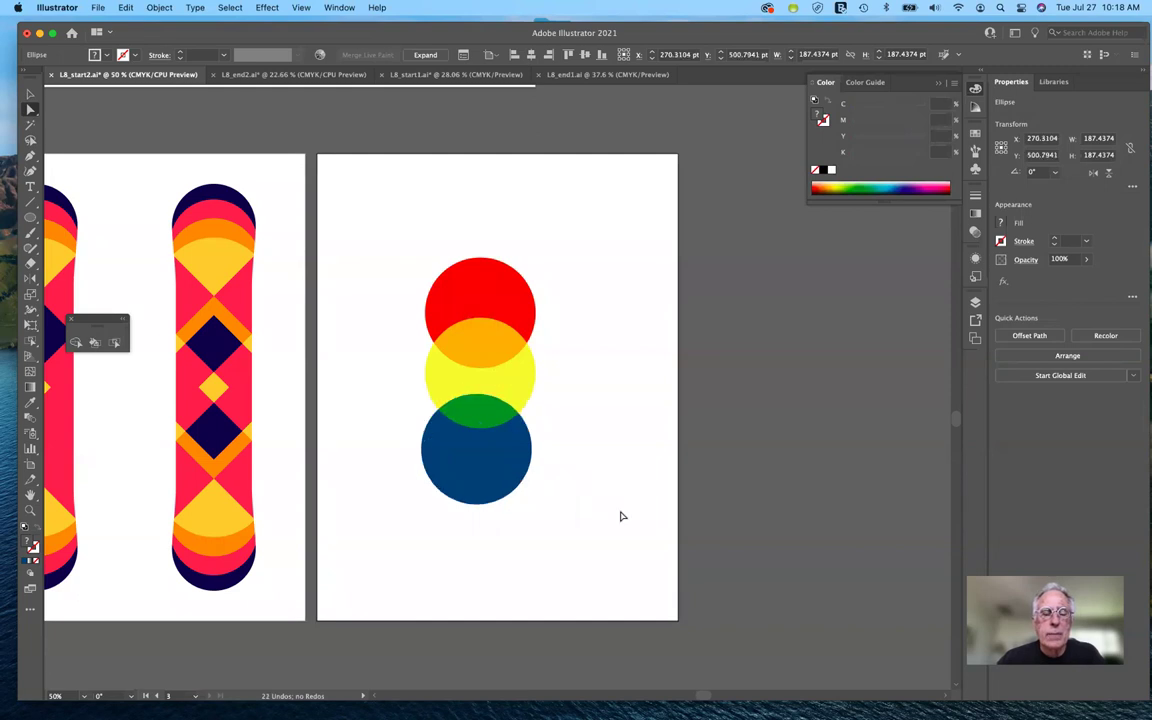
left_click(494, 291)
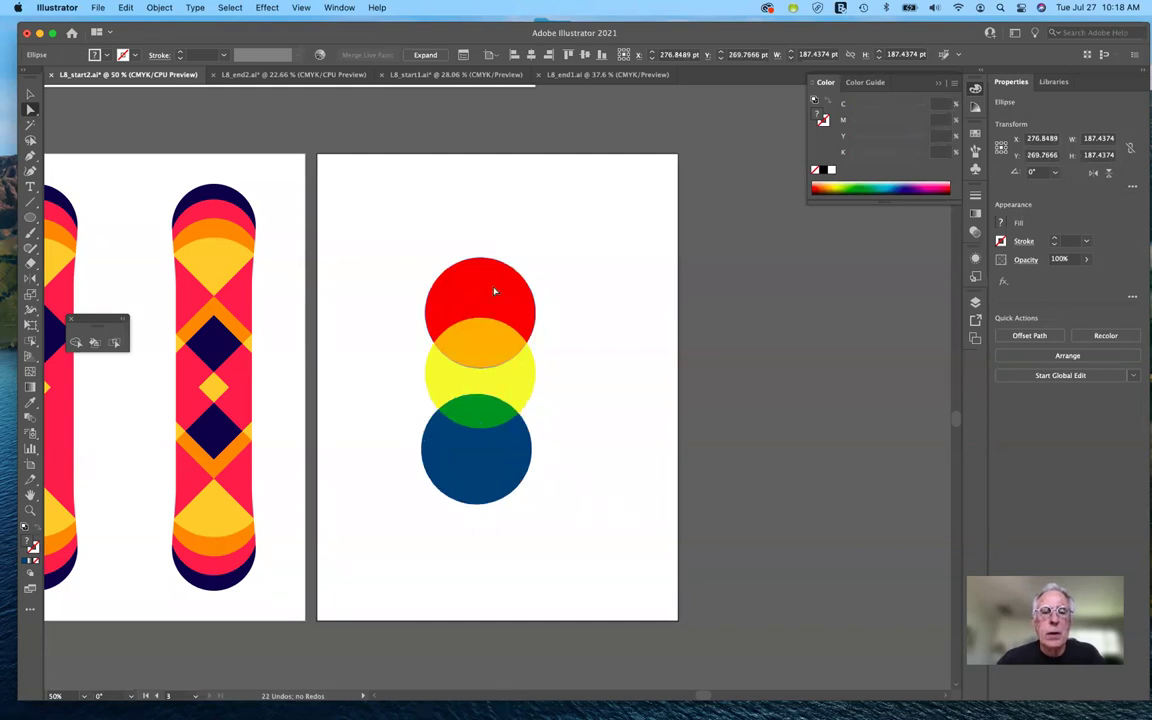
mouse_move(494, 290)
left_mouse_down()
mouse_move(494, 252)
mouse_move(501, 281)
left_mouse_up()
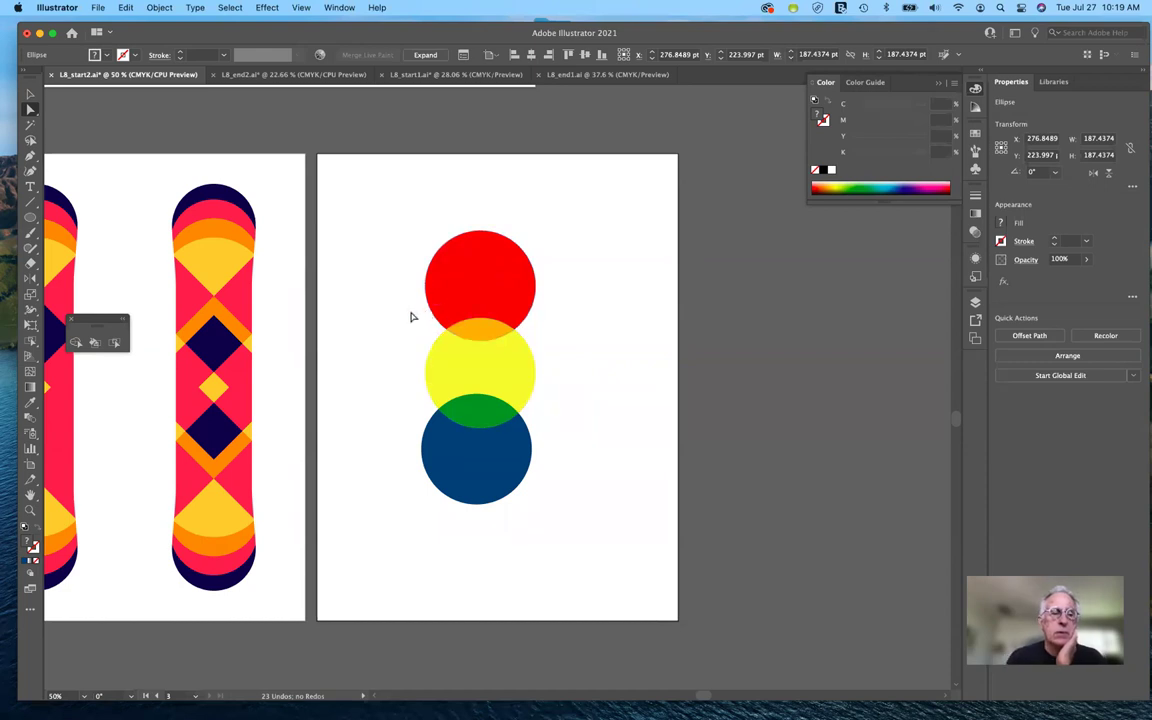
- Duplicate the large navy diamond on the first snowboard, placing the copy about 26 pt lower
scroll(410, 317, "left", 10)
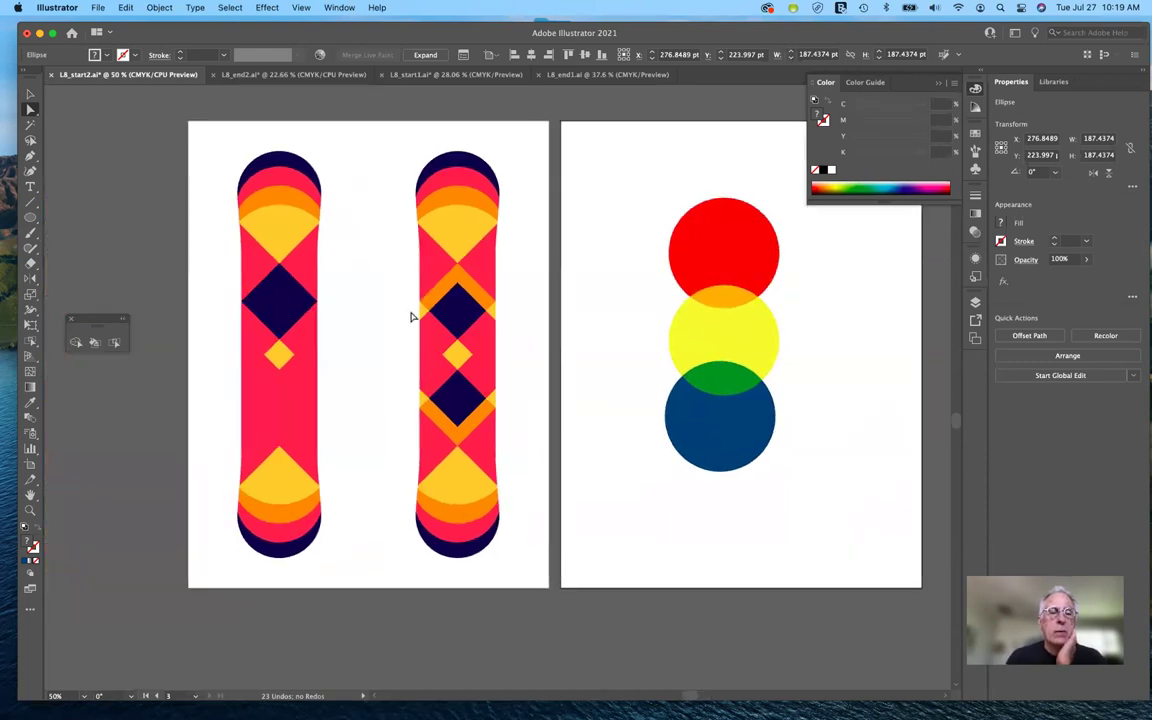
scroll(410, 317, "left", 4)
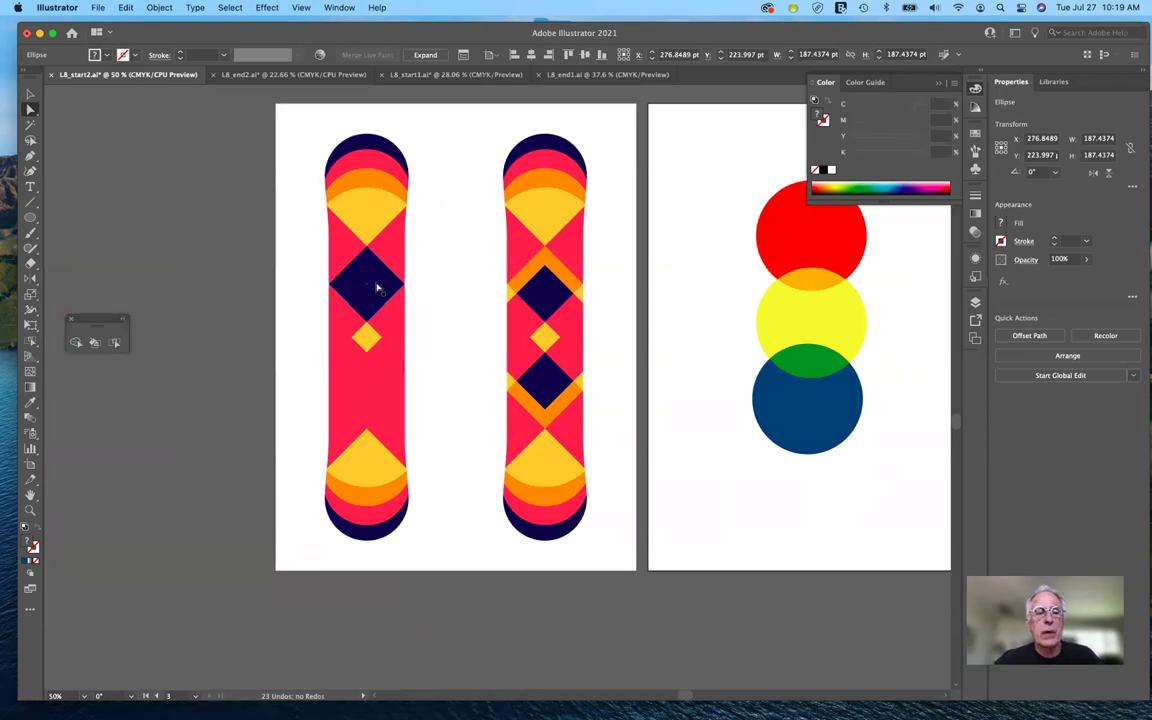
left_click(376, 288)
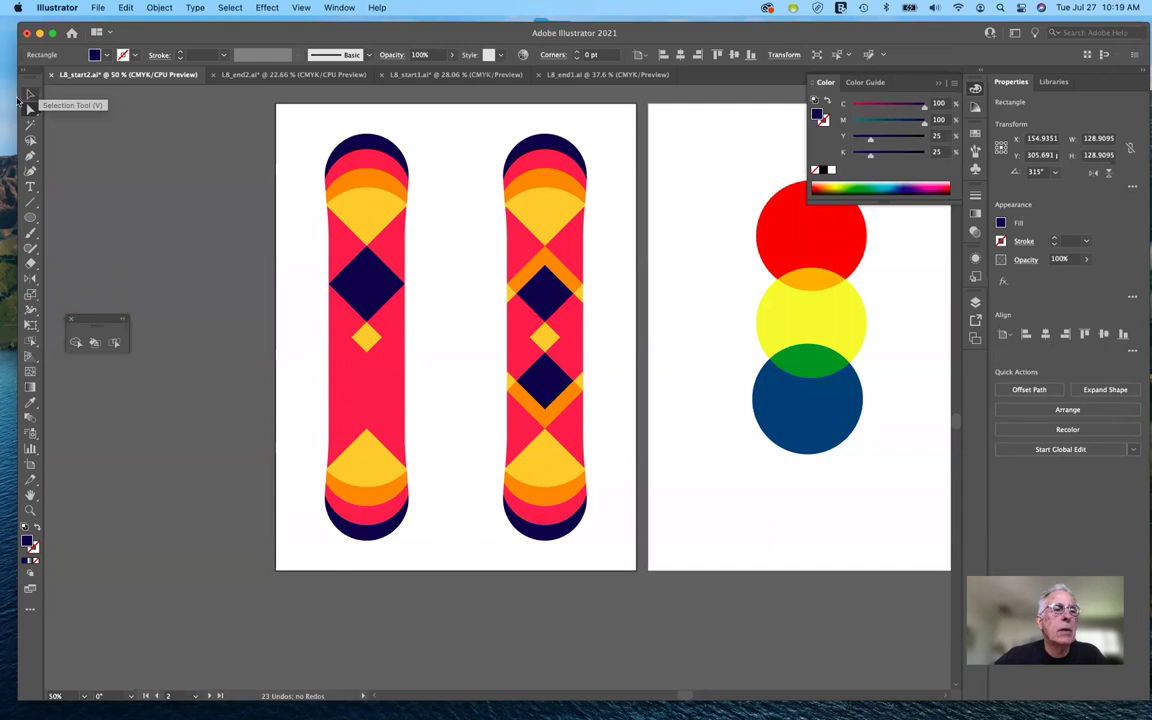
left_click(33, 95)
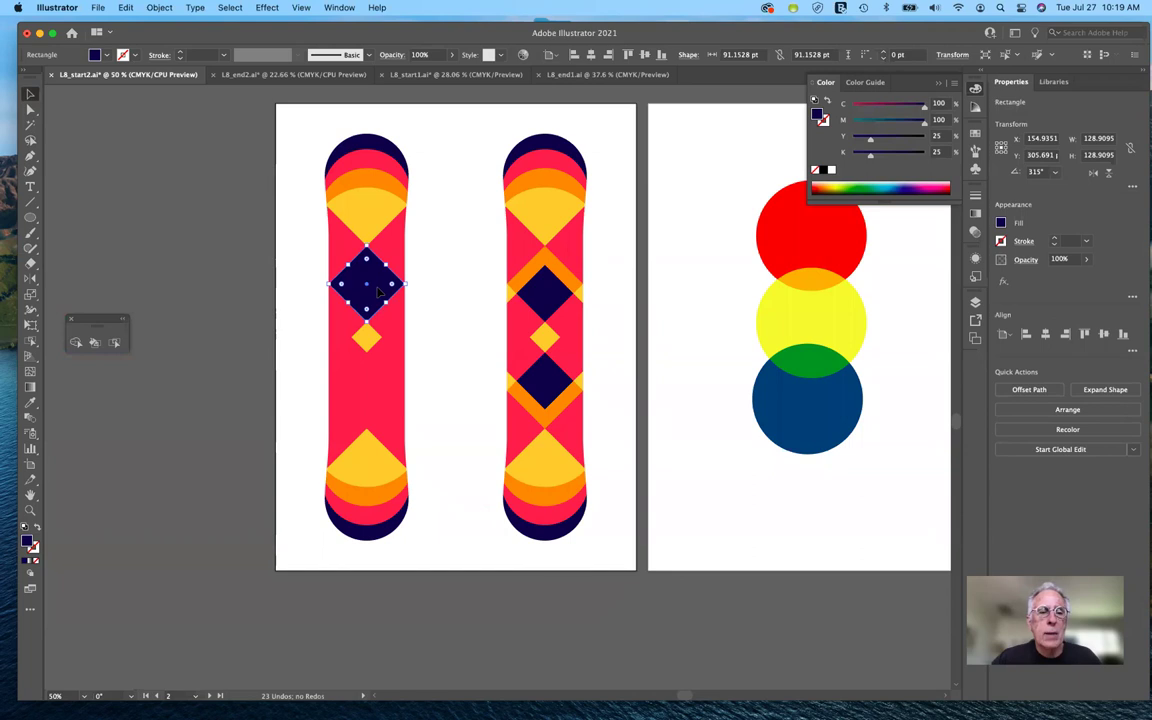
mouse_move(380, 296)
left_mouse_down()
mouse_move(373, 283)
mouse_move(380, 303)
left_mouse_up()
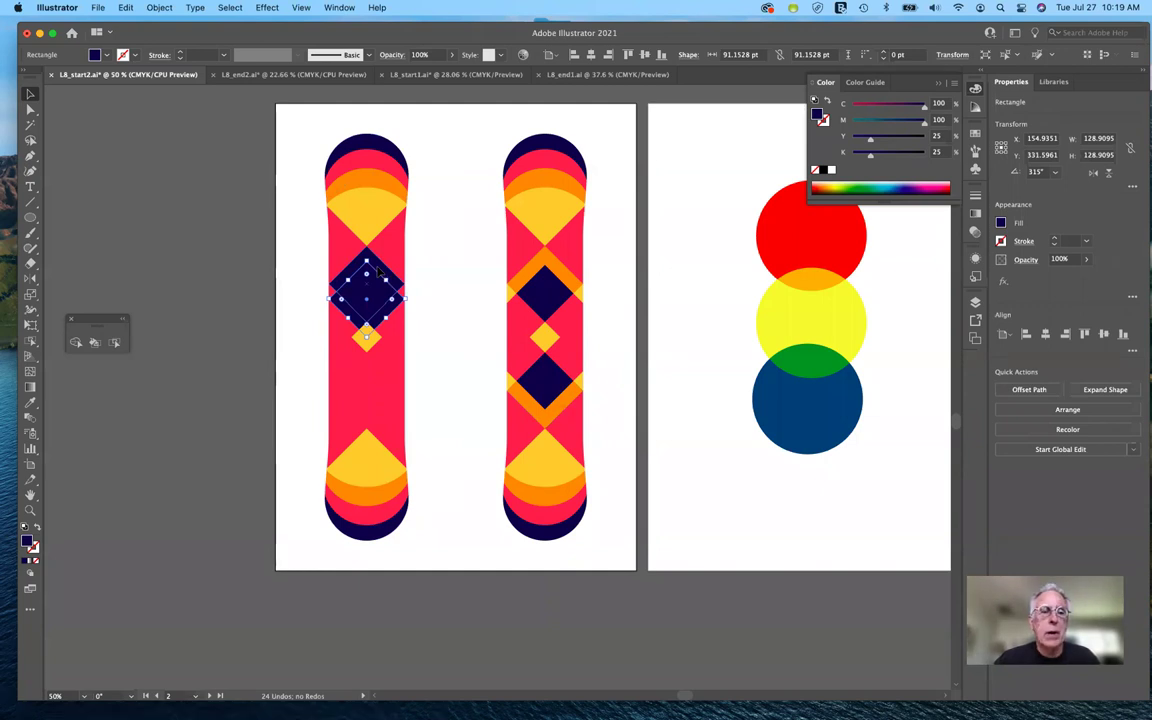
- Reflect a copy of both overlapping navy diamonds across the horizontal axis through the center of the small yellow diamond
left_click(366, 338, "shift")
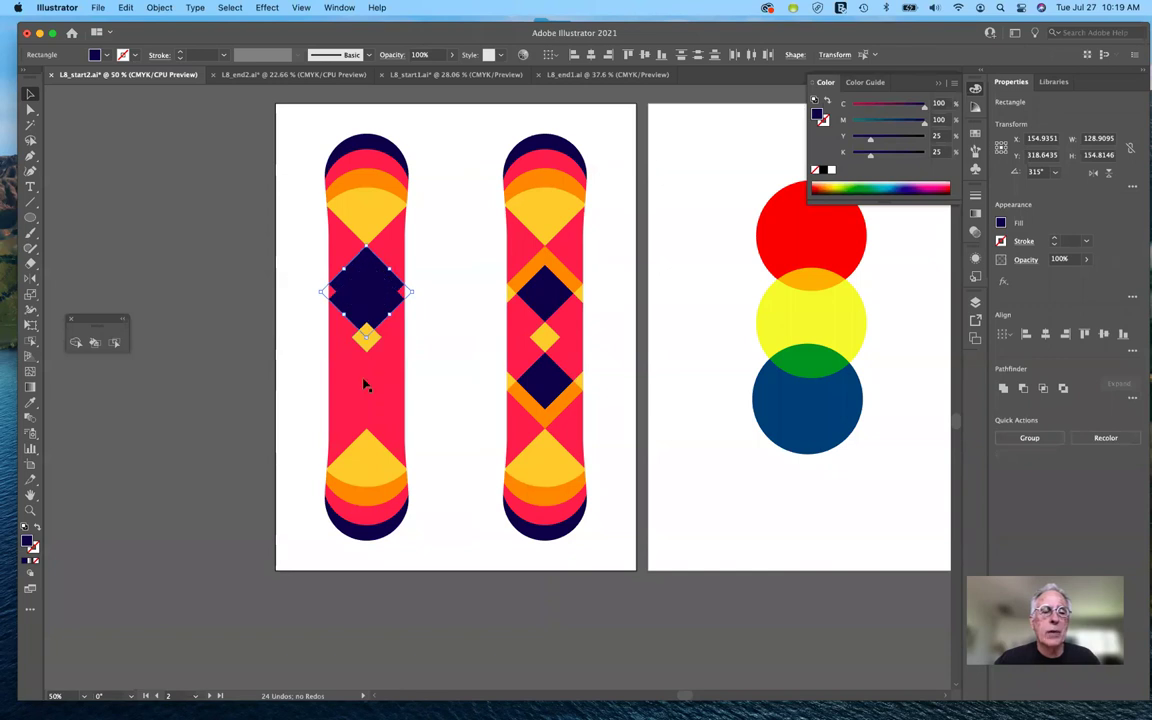
left_click(31, 279)
left_click_drag(31, 279, 141, 290)
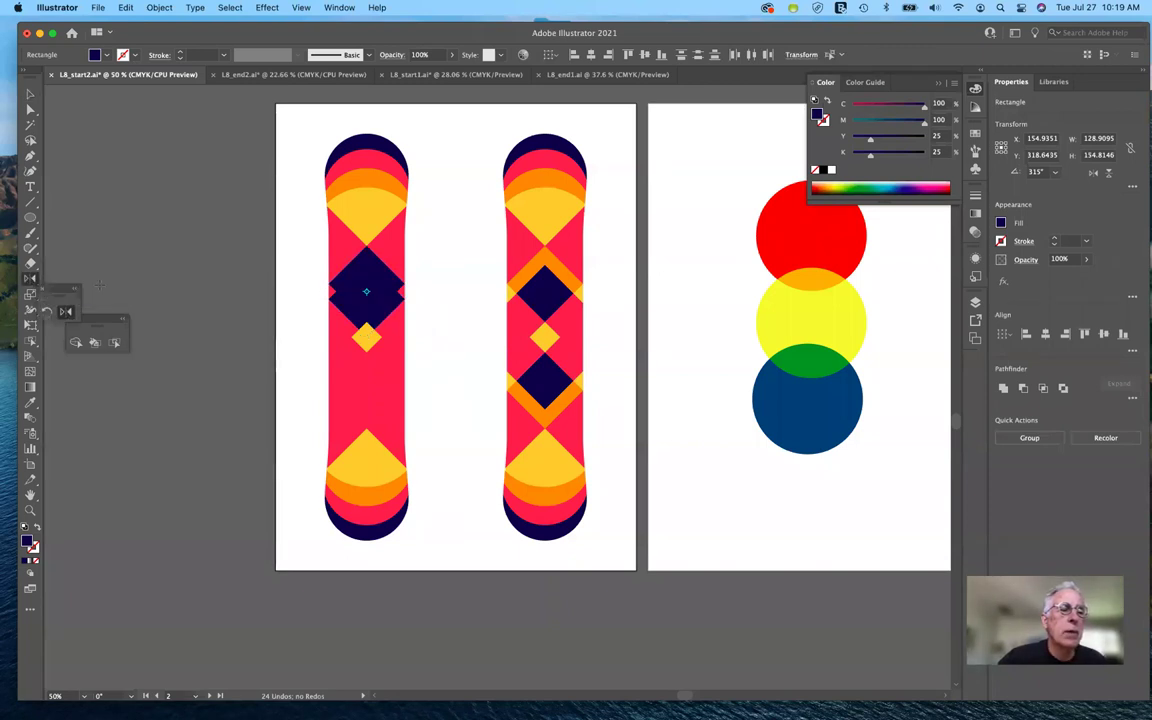
left_click_drag(64, 288, 118, 256)
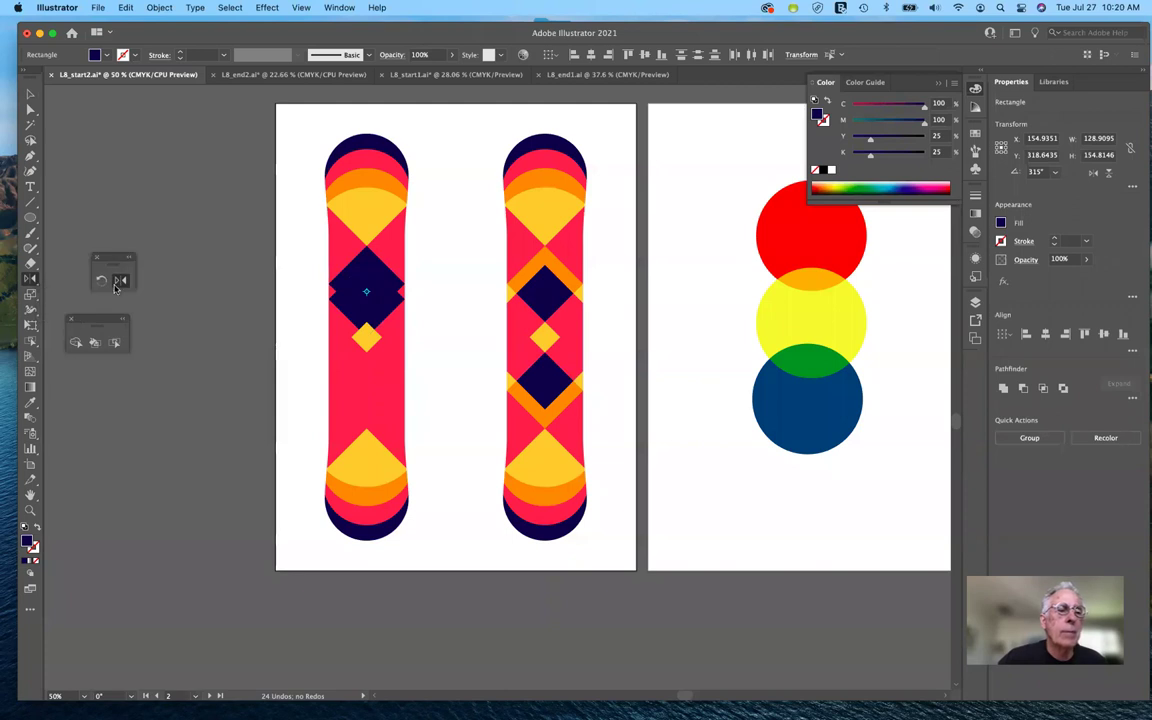
left_click(120, 281)
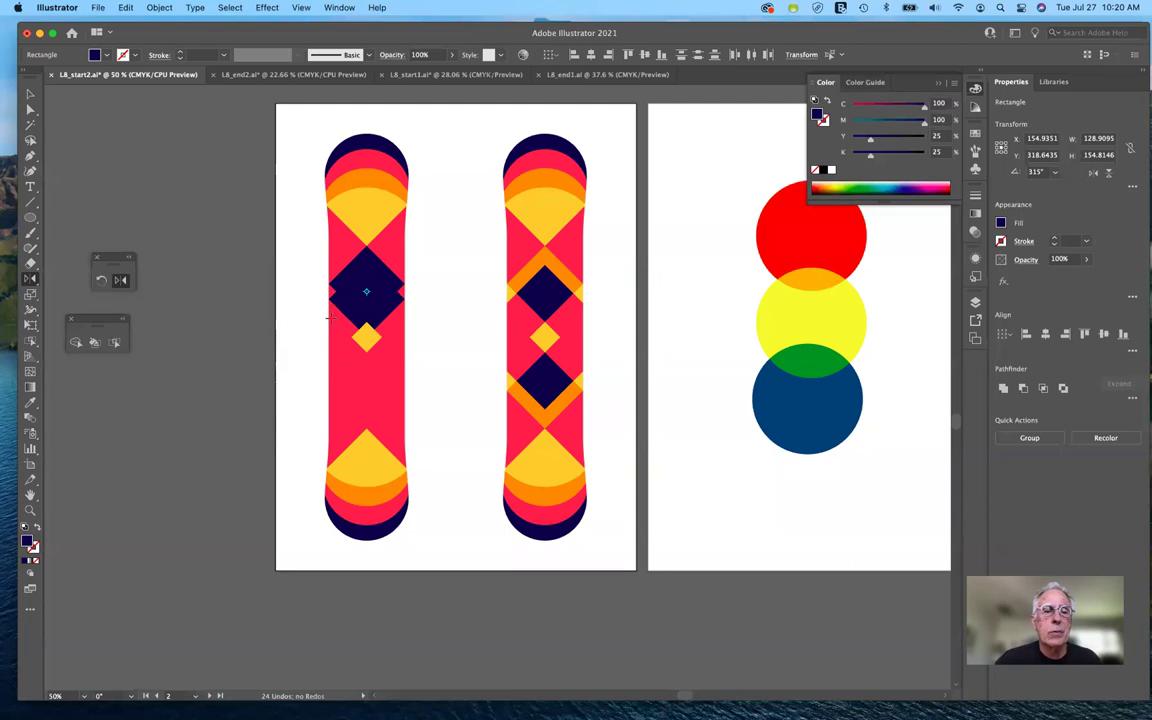
left_click_drag(366, 336, 366, 337)
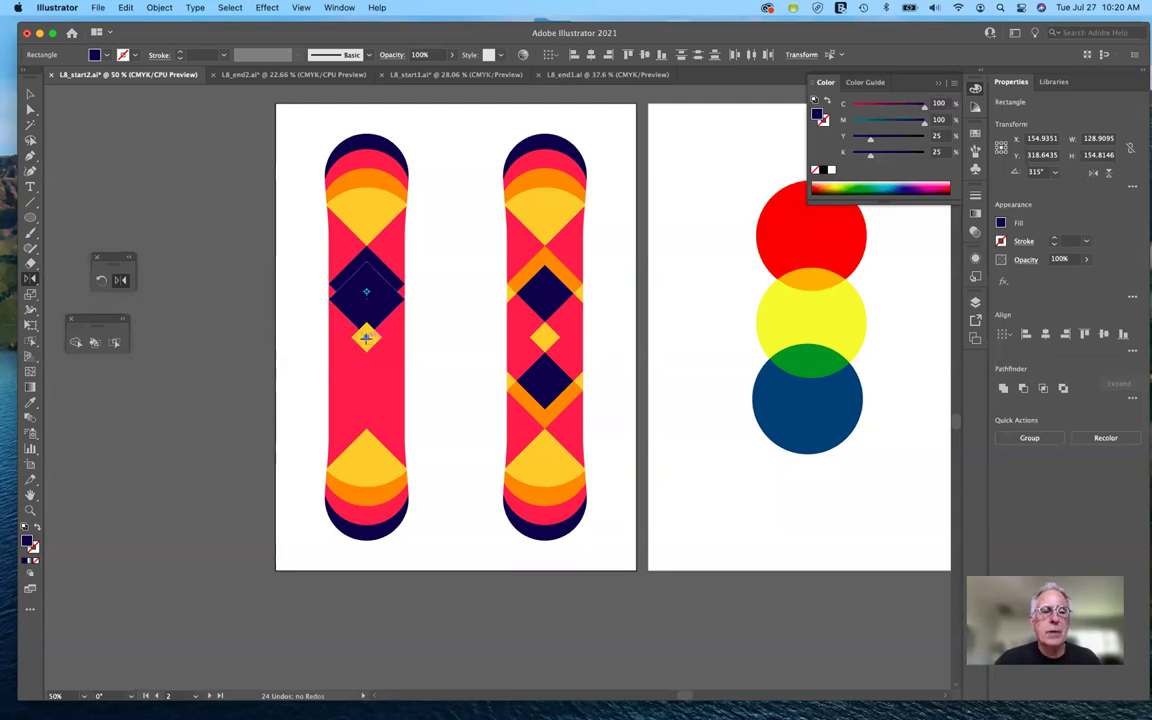
left_click(366, 336, "alt")
left_click_drag(471, 264, 580, 255)
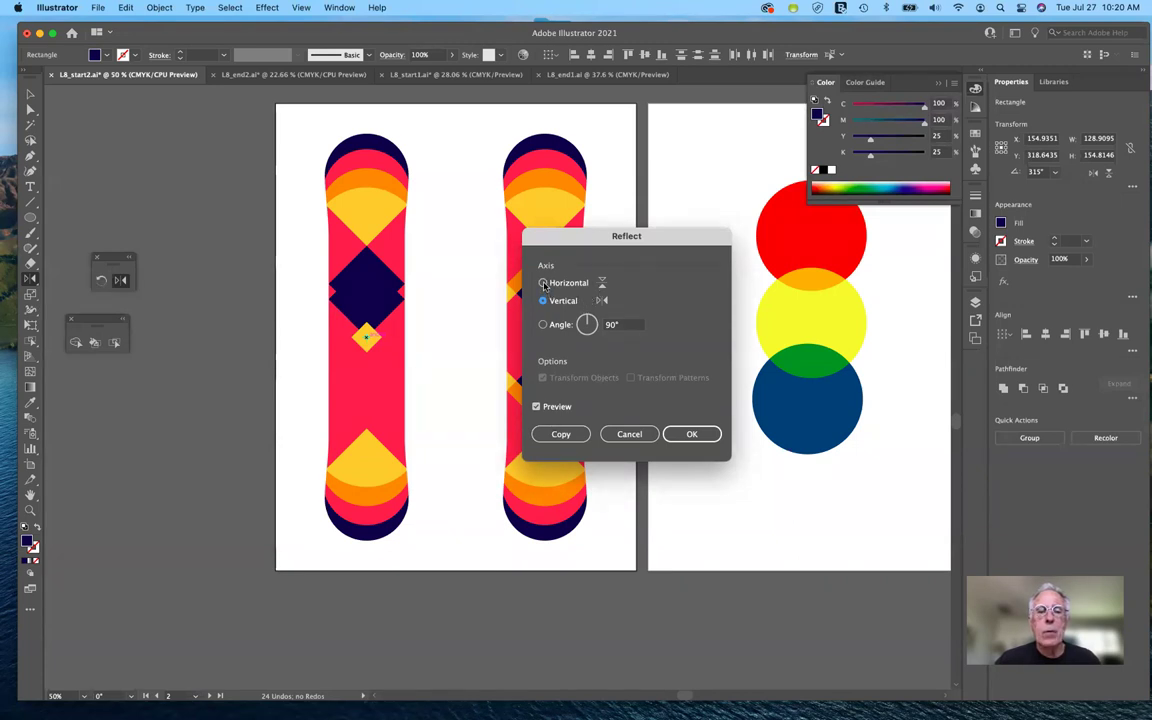
left_click(543, 283)
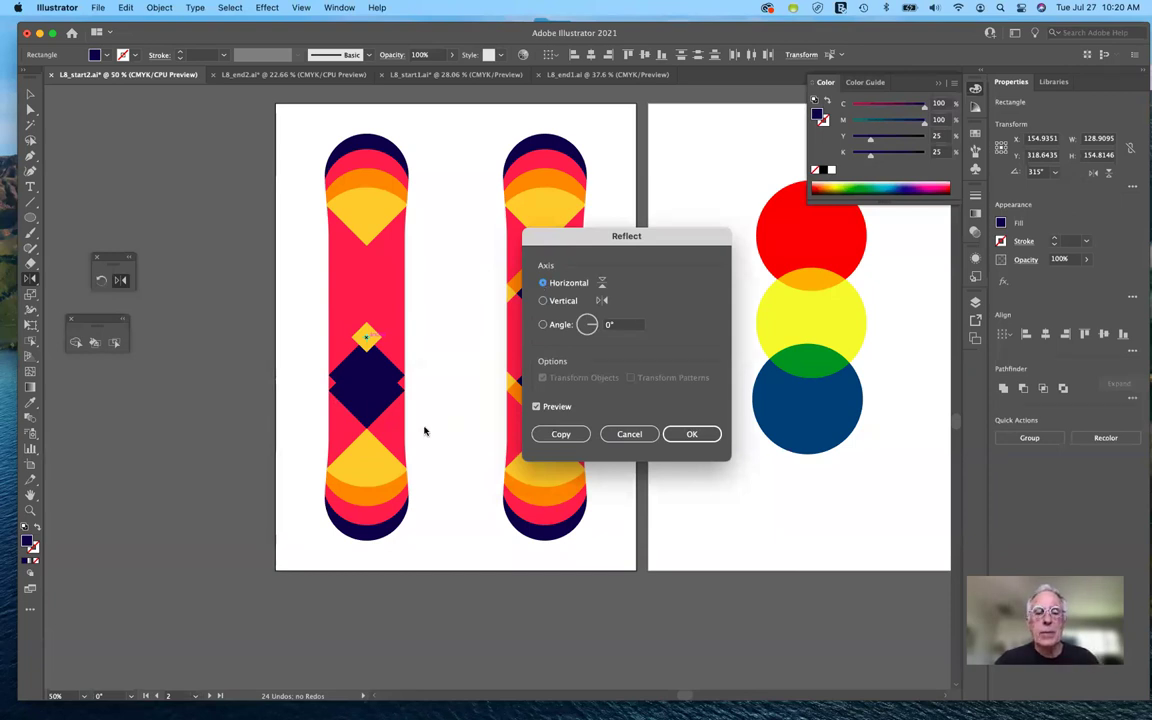
left_click(566, 436)
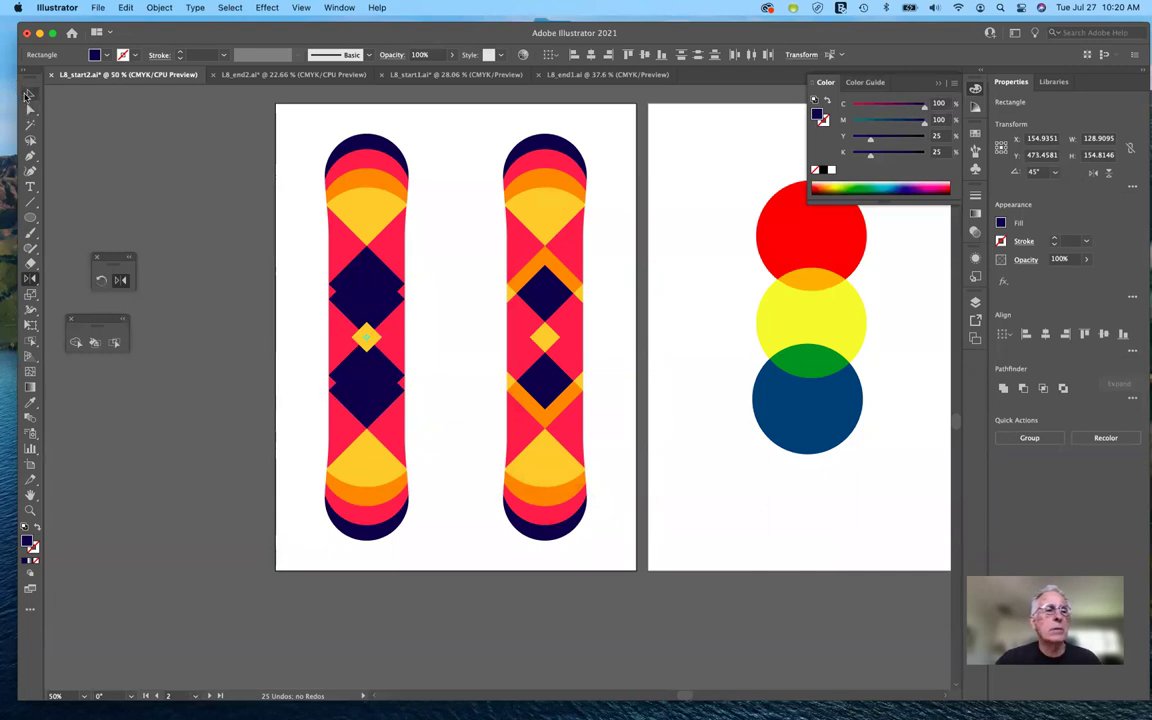
- Select all the artwork of the first snowboard and make it a Live Paint group
left_click(29, 94)
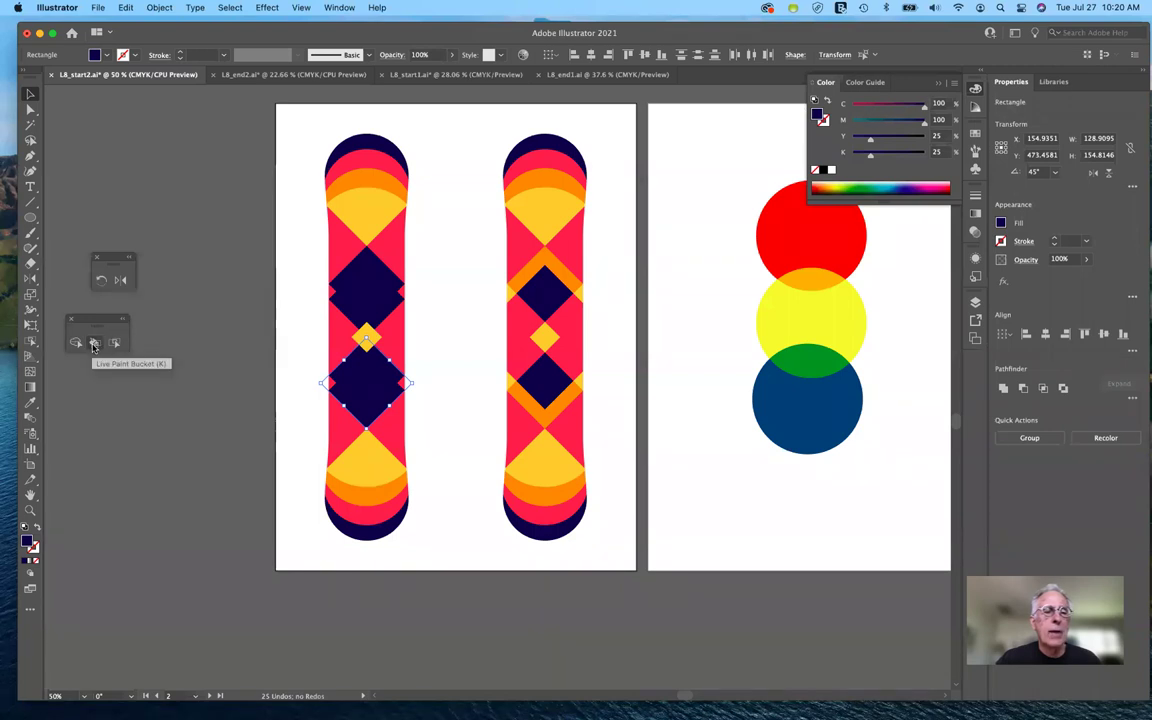
left_click(297, 343)
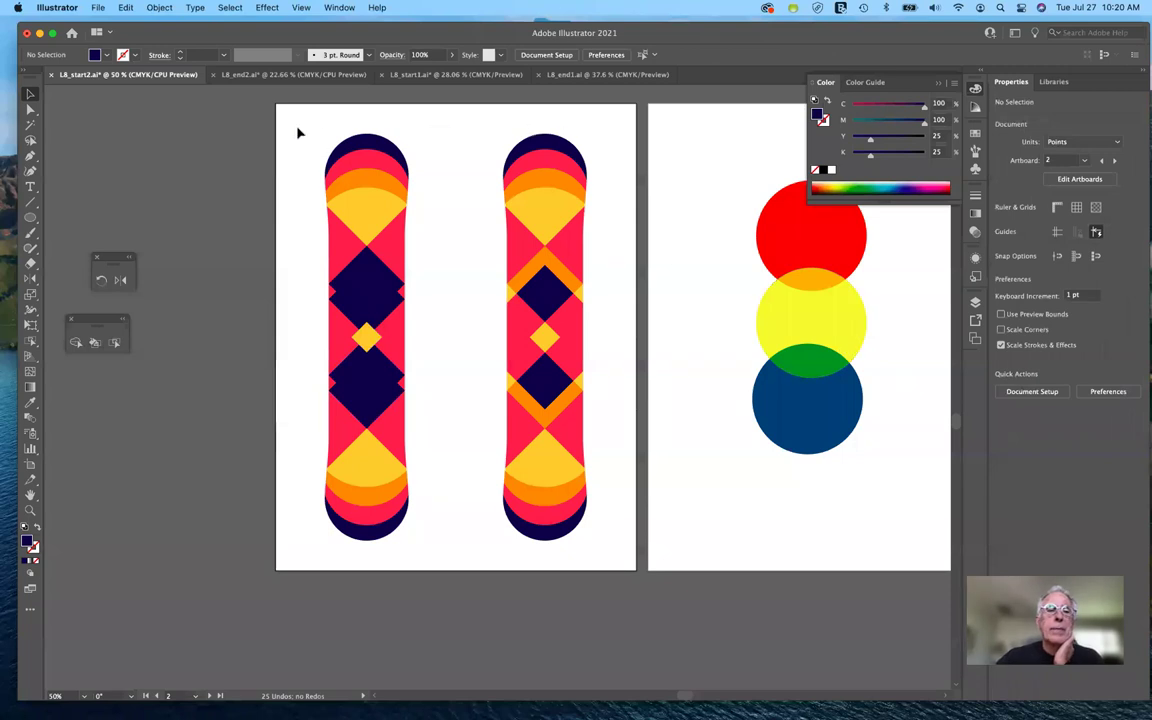
left_click_drag(292, 125, 432, 556)
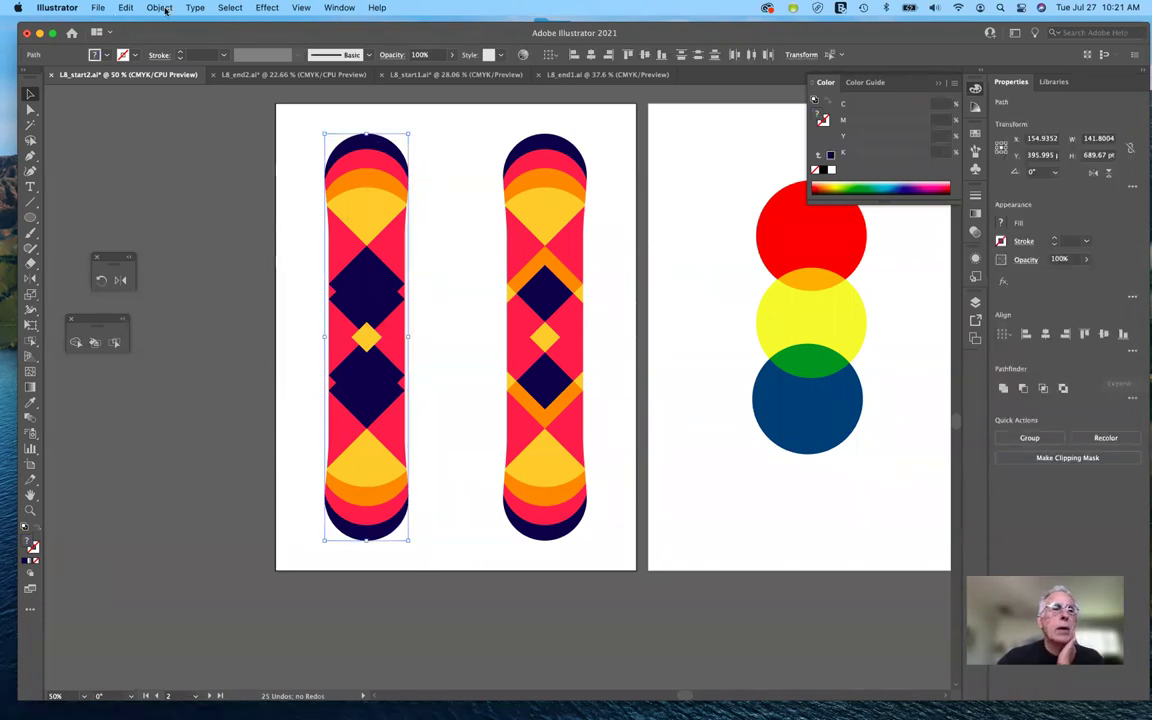
left_click(159, 8)
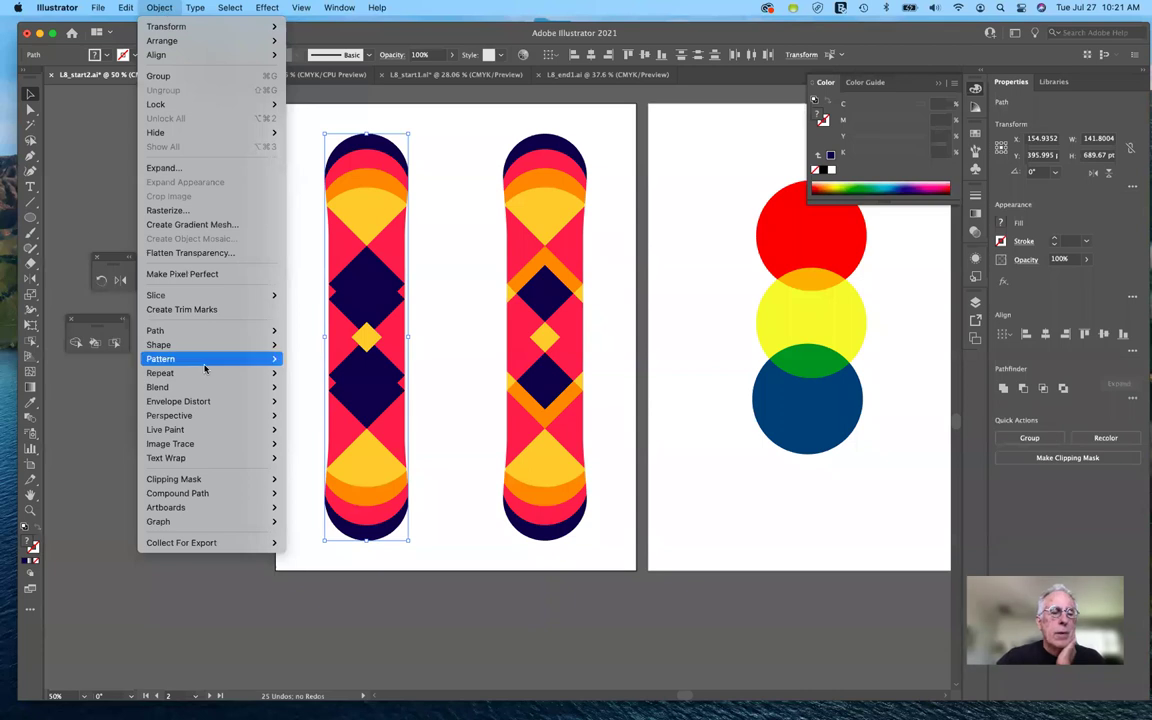
mouse_move(210, 429)
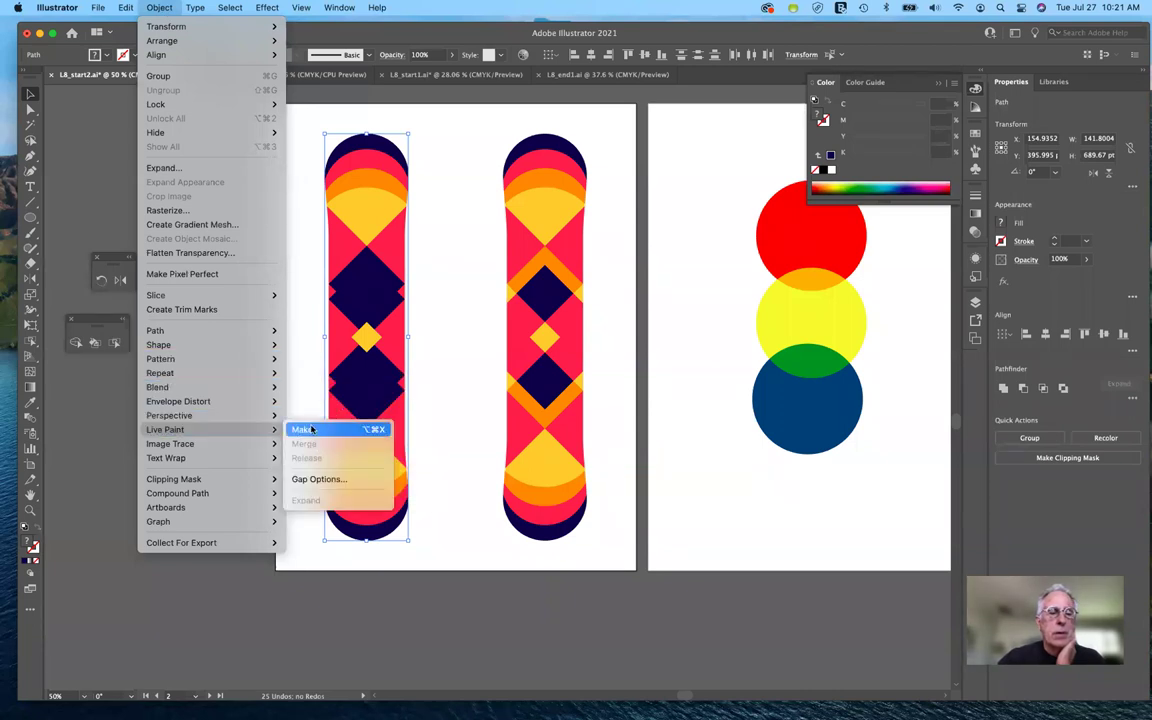
left_click(311, 431)
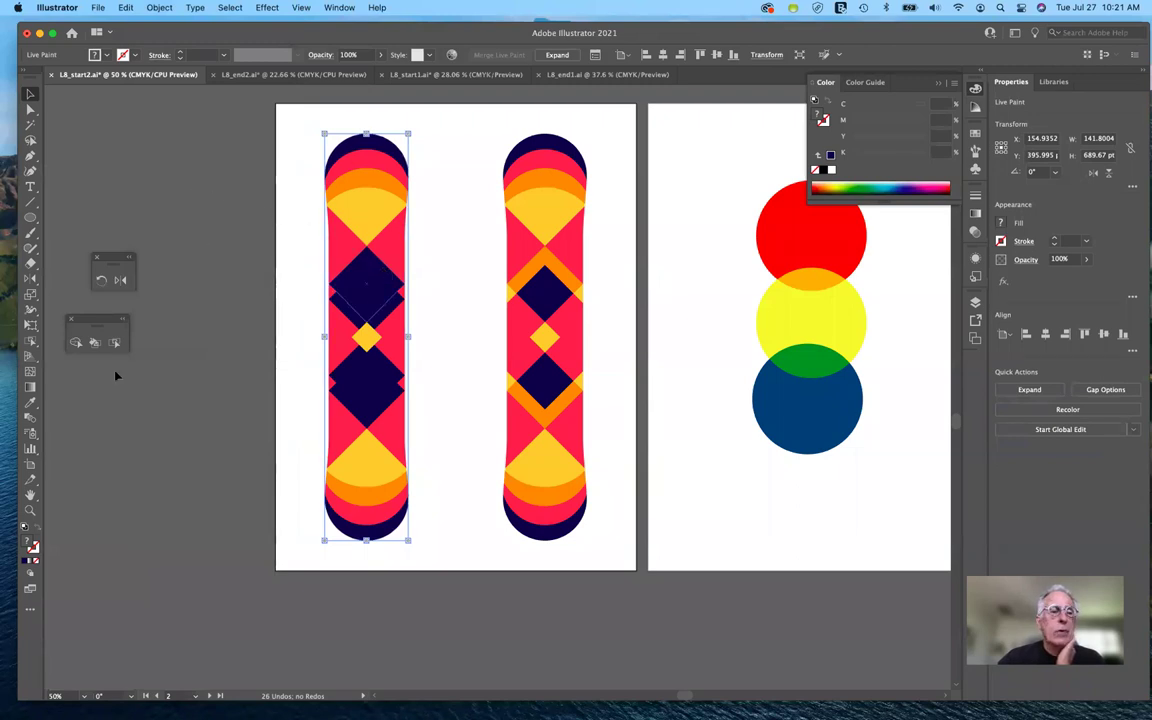
- Activate the Live Paint Bucket, collapse the floating Color panel and open the Swatches panel
left_click(94, 342)
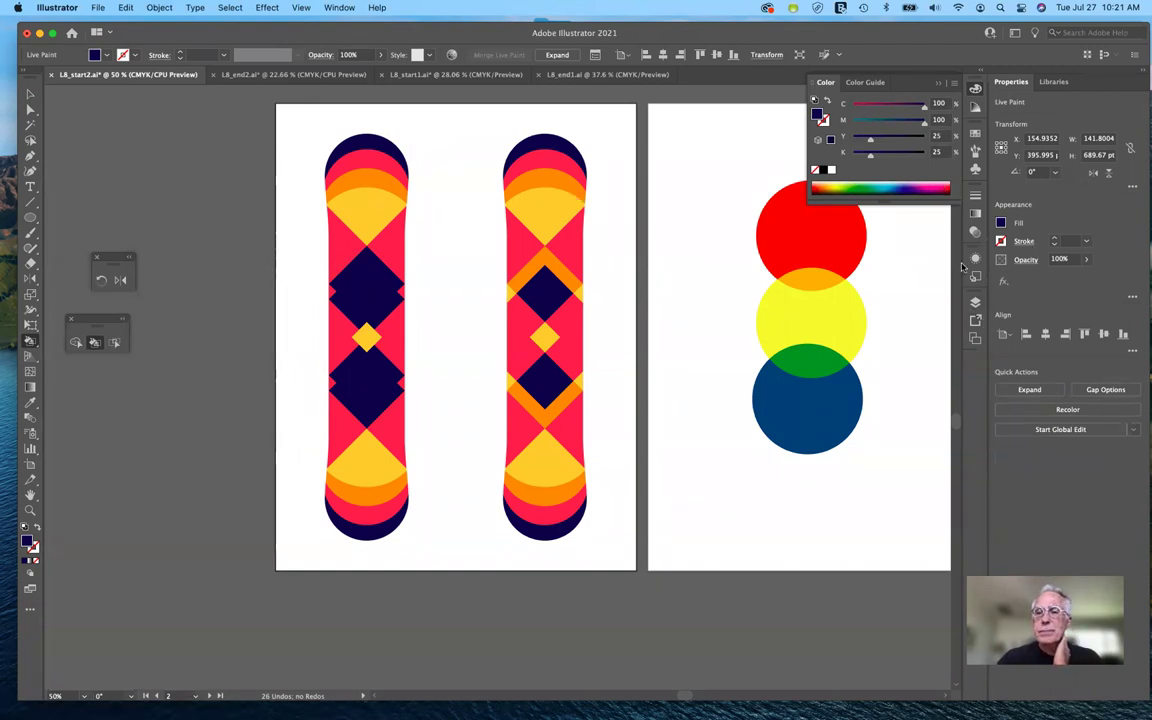
left_click(941, 84)
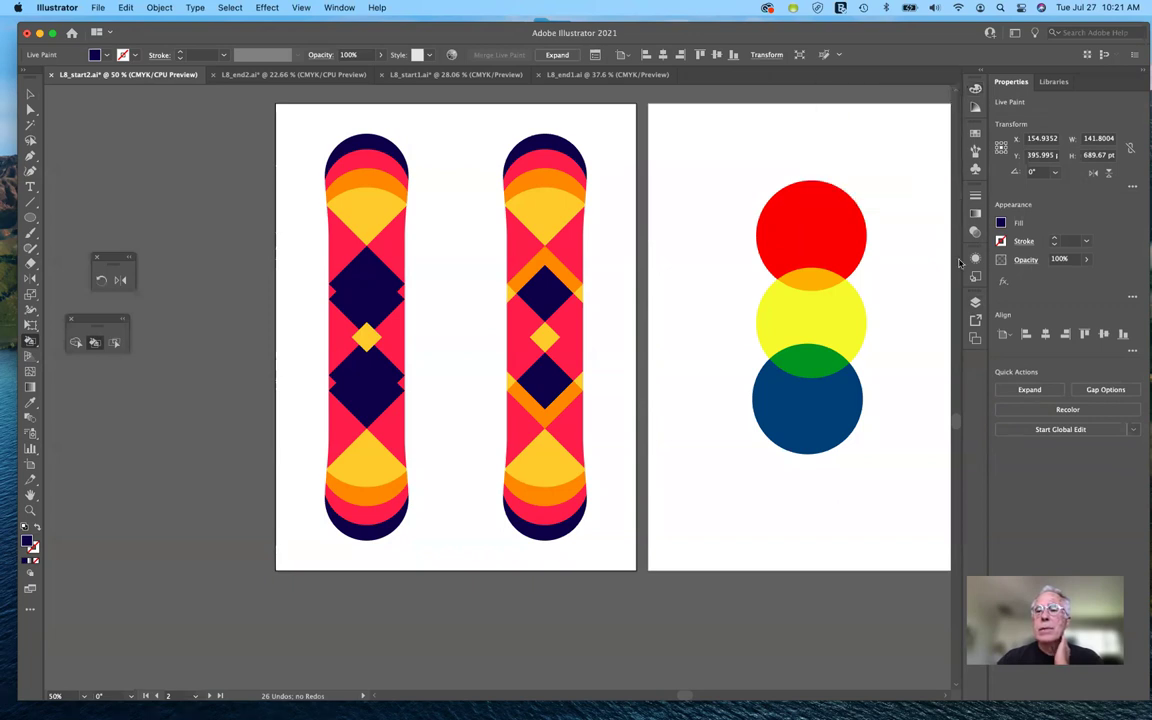
left_click(975, 135)
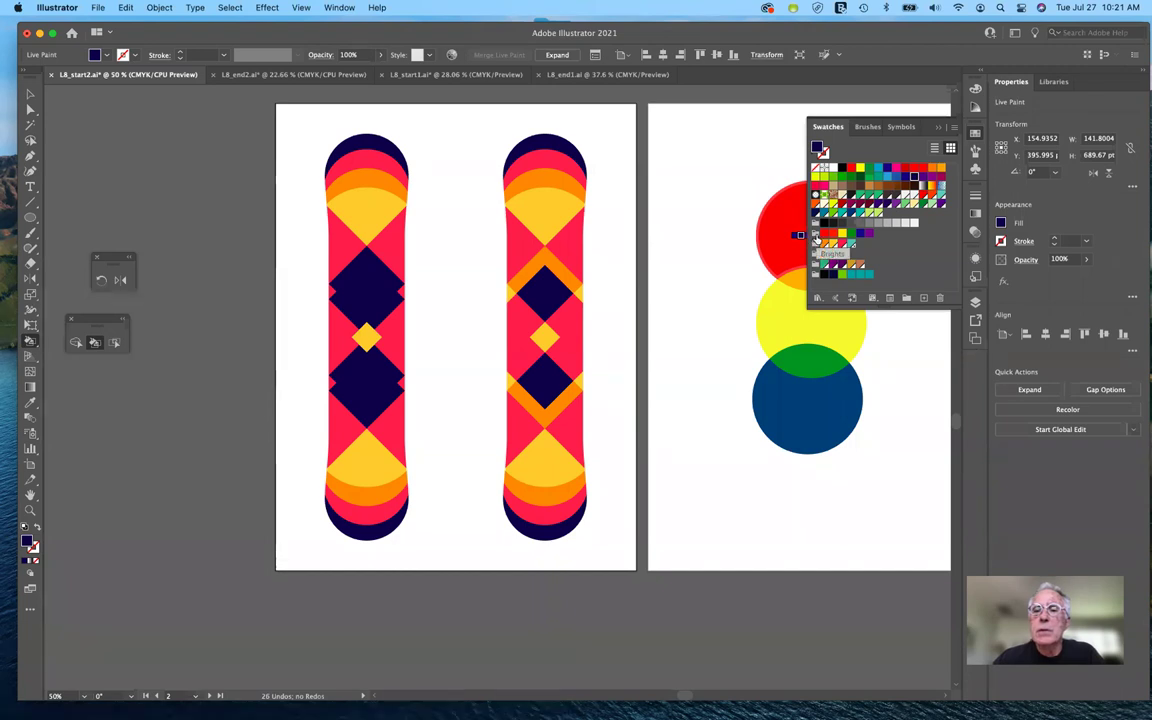
- Cycle the Live Paint Bucket through the neighboring colors in the Brights color group and the other swatches
left_click(823, 232)
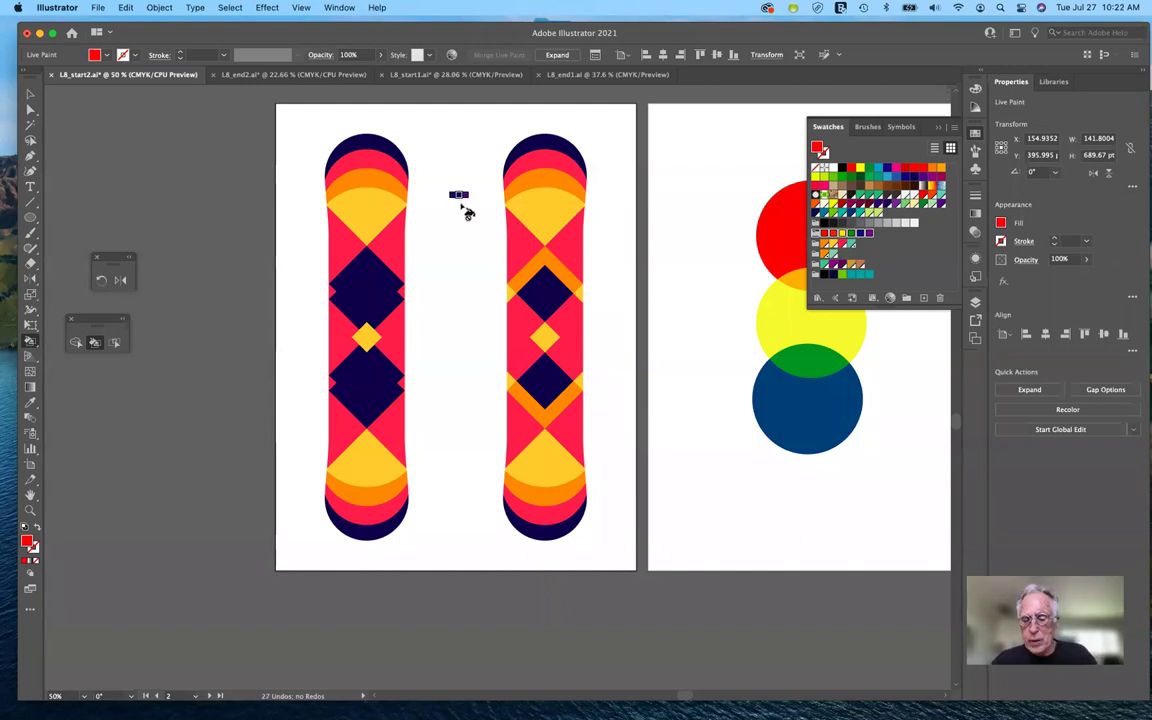
key("Right")
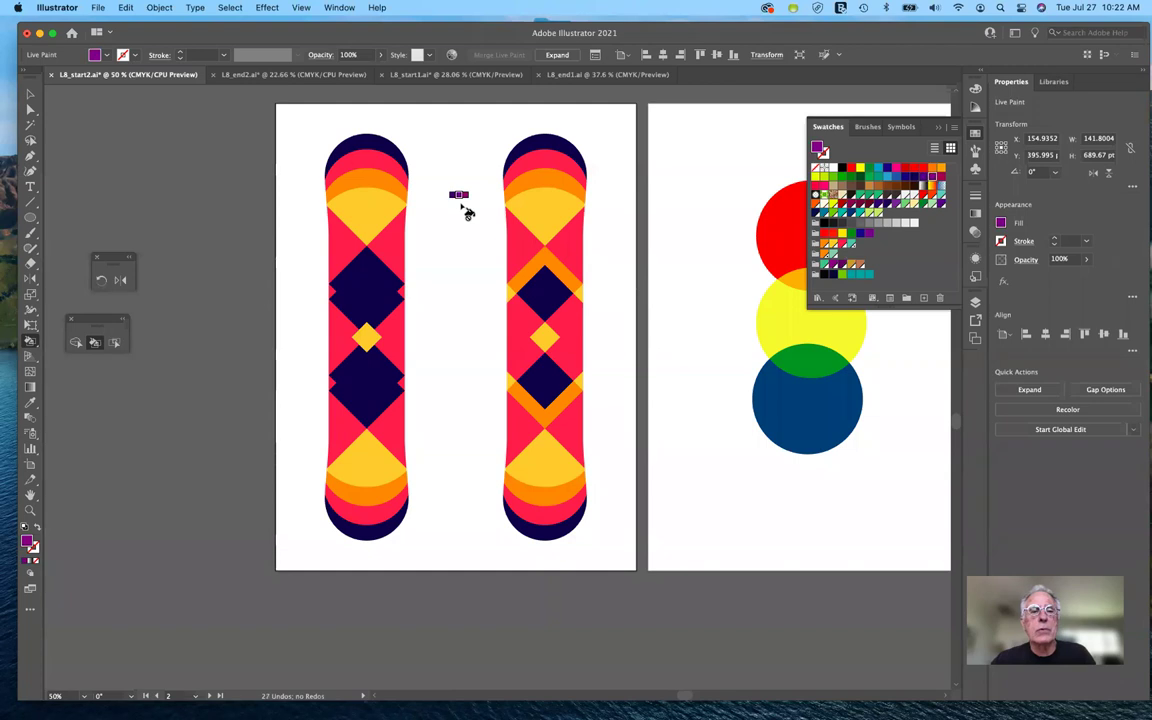
key("Right")
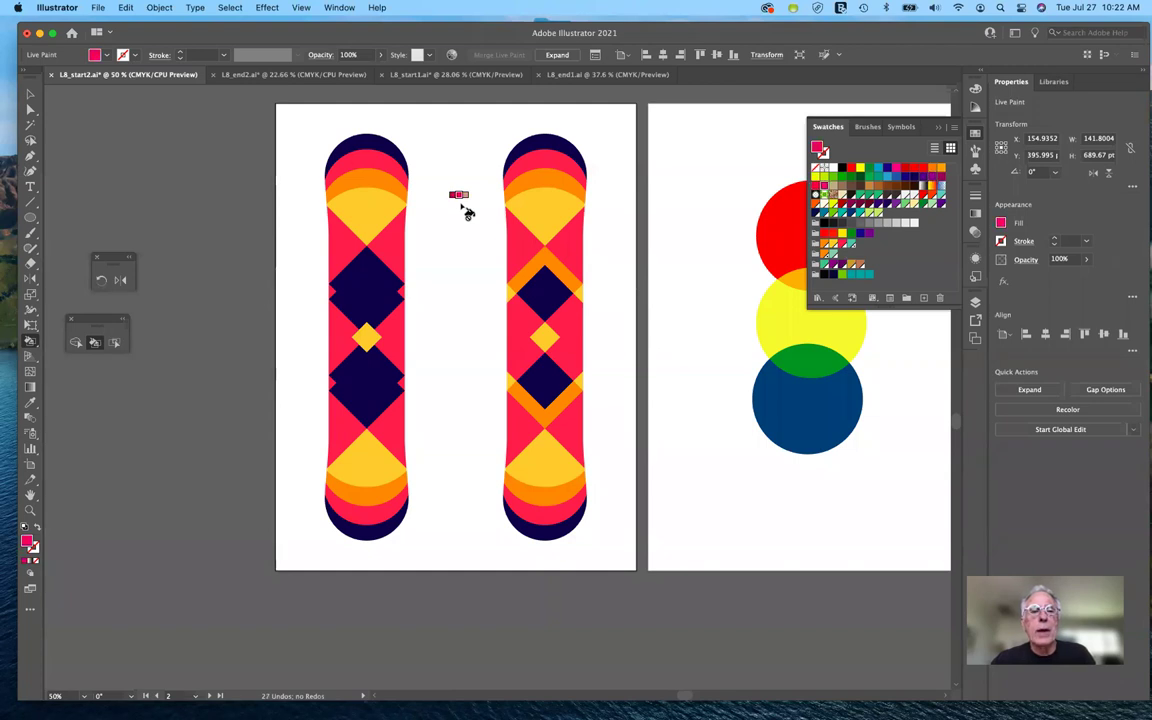
key("Right")
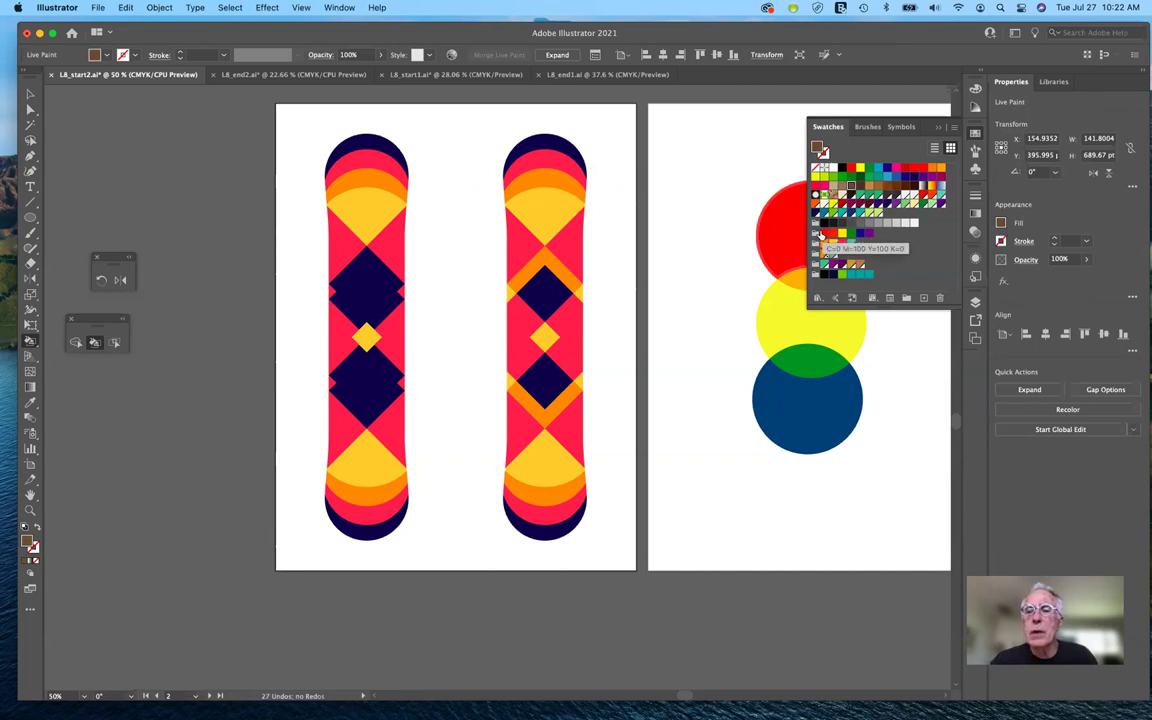
left_click(816, 234)
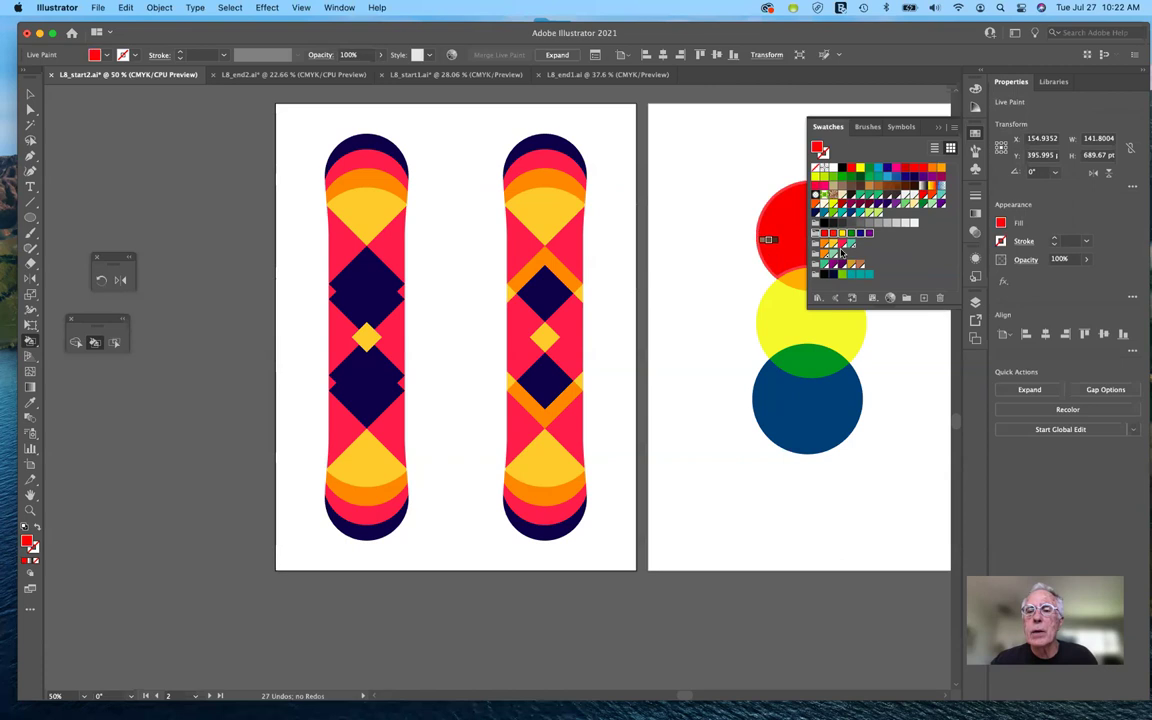
key("Right")
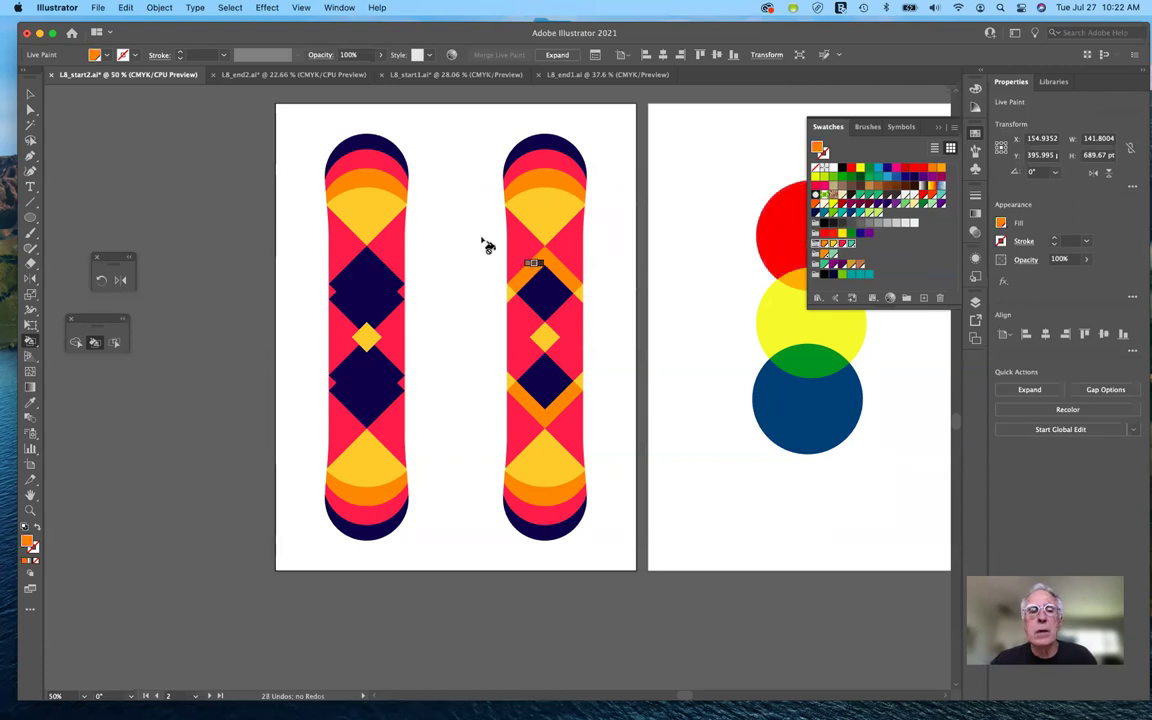
key("Up")
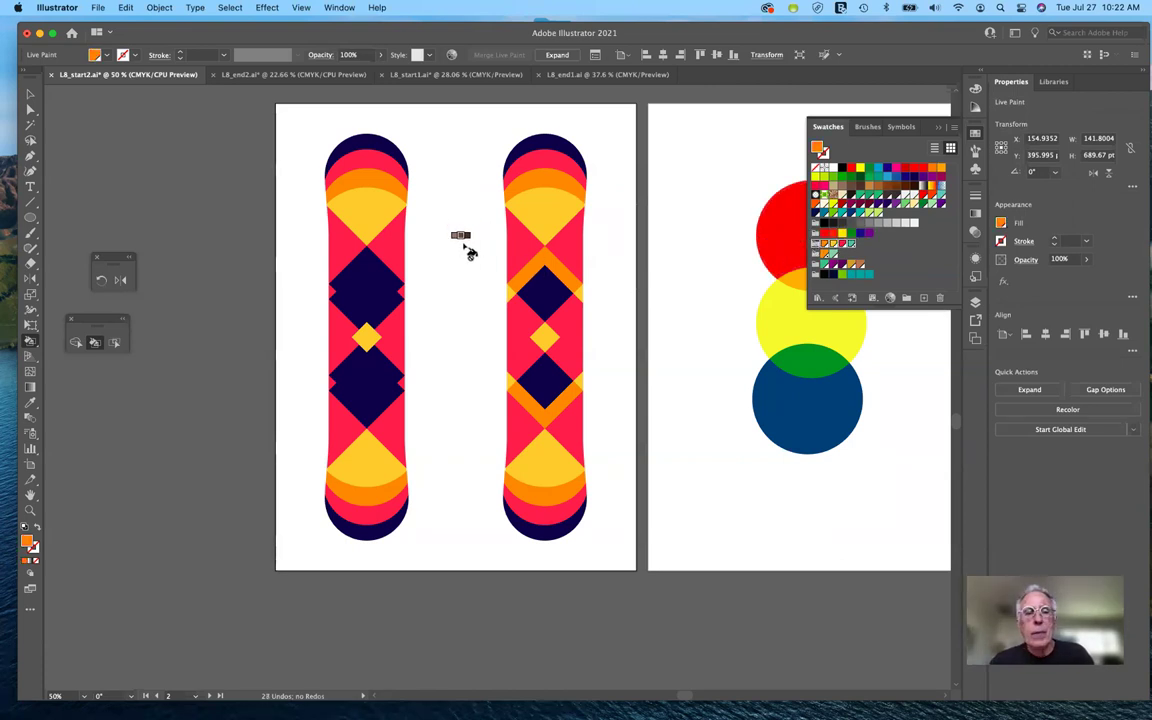
key("Right")
key("Right")
key("Right")
key("Right")
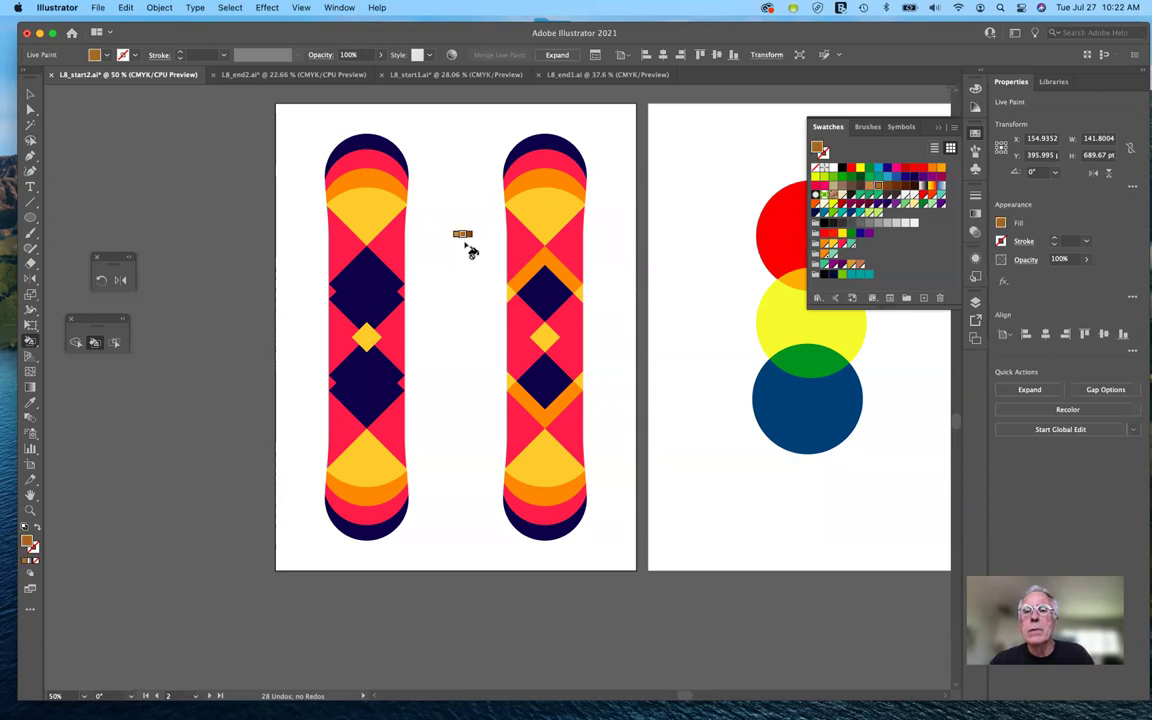
key("Right")
key("Right")
key("Right")
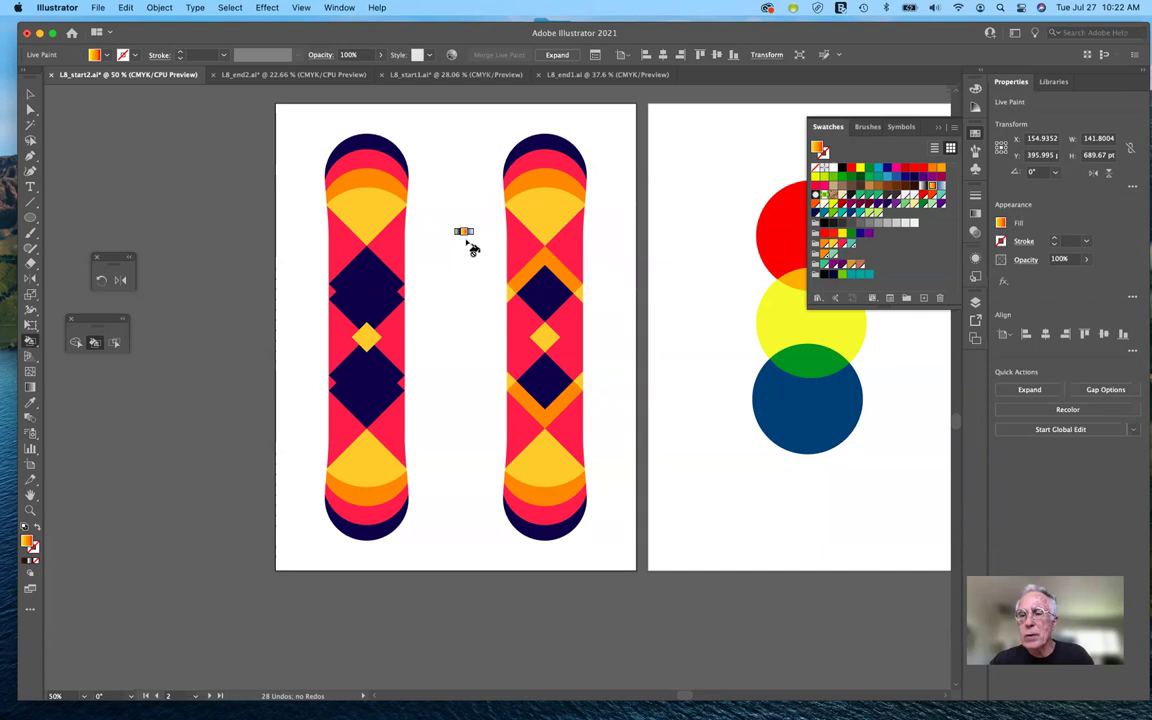
key("Right")
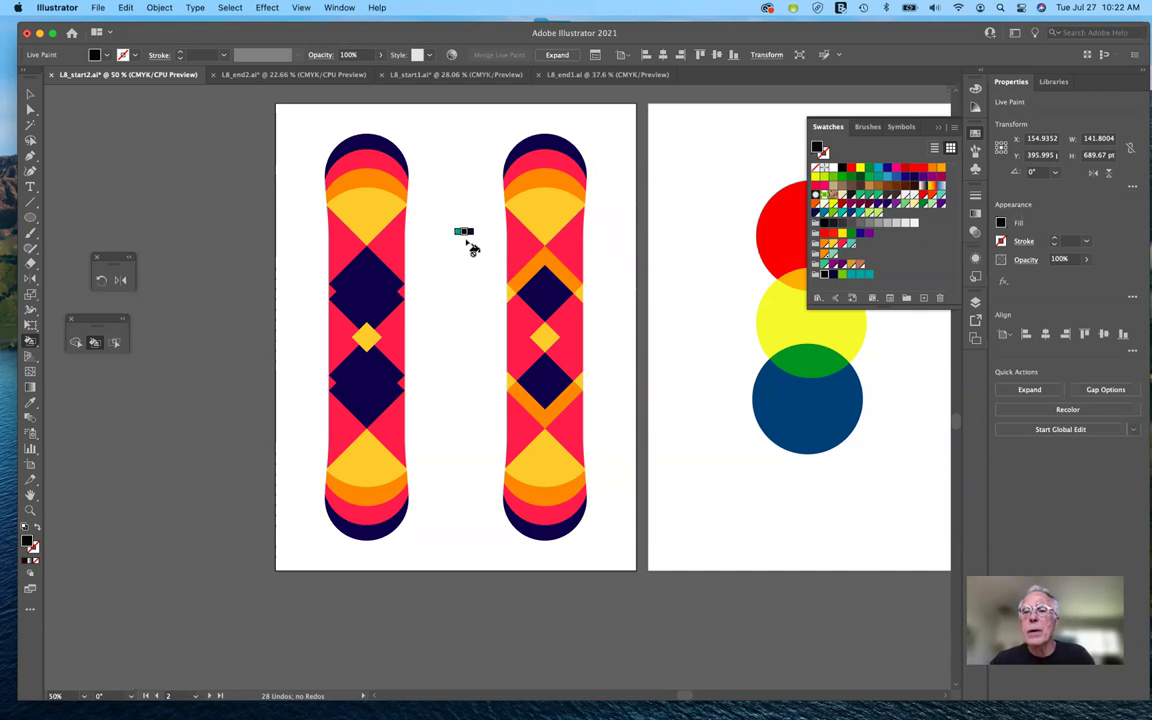
key("Right")
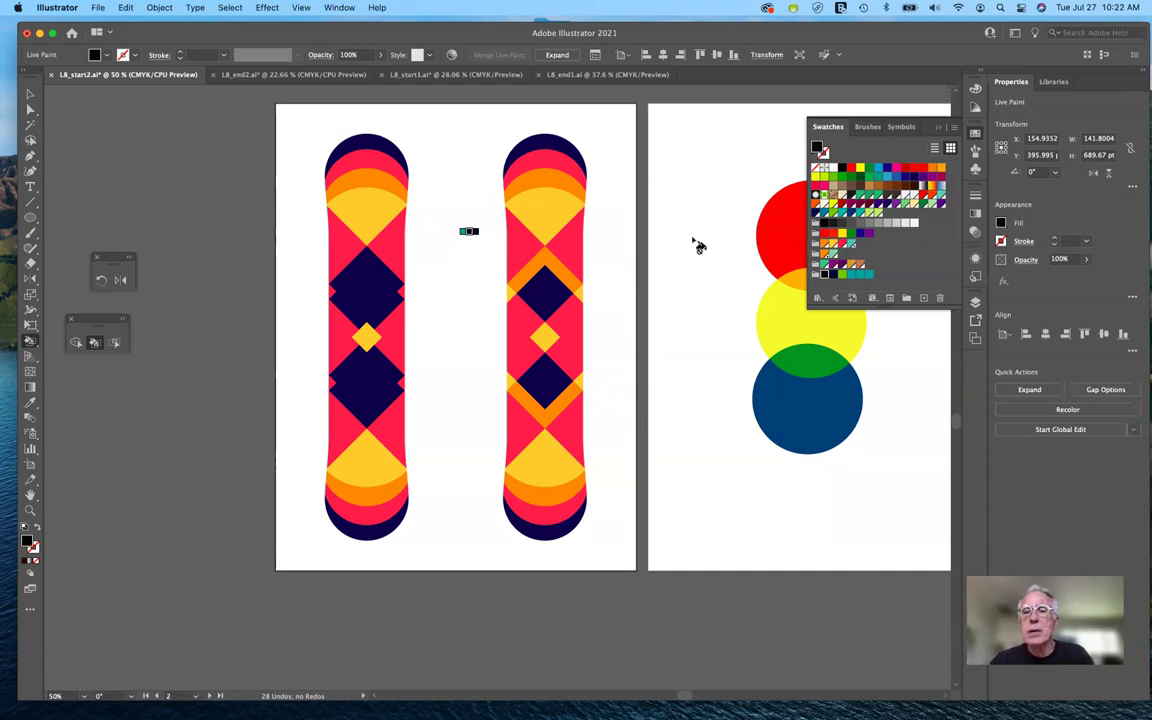
key("Right")
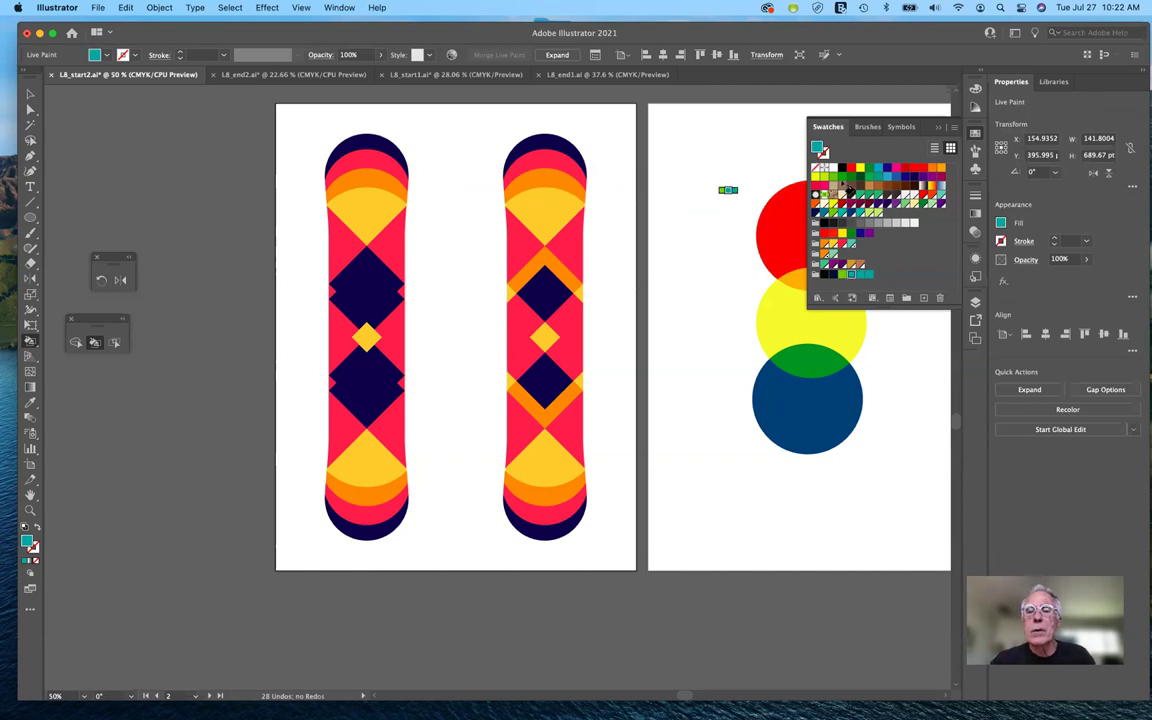
- Fill the upper chevron of the top navy diamond pair and the lower chevron of the bottom pair with the orange swatch
left_click(932, 170)
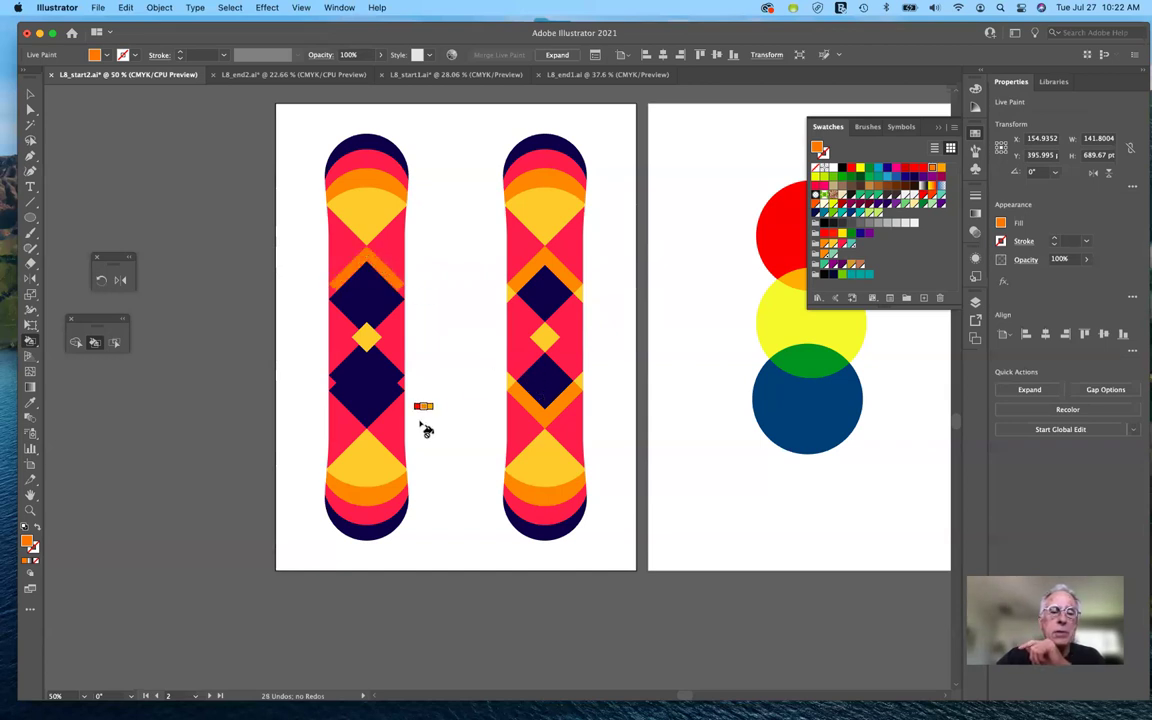
left_click(386, 400)
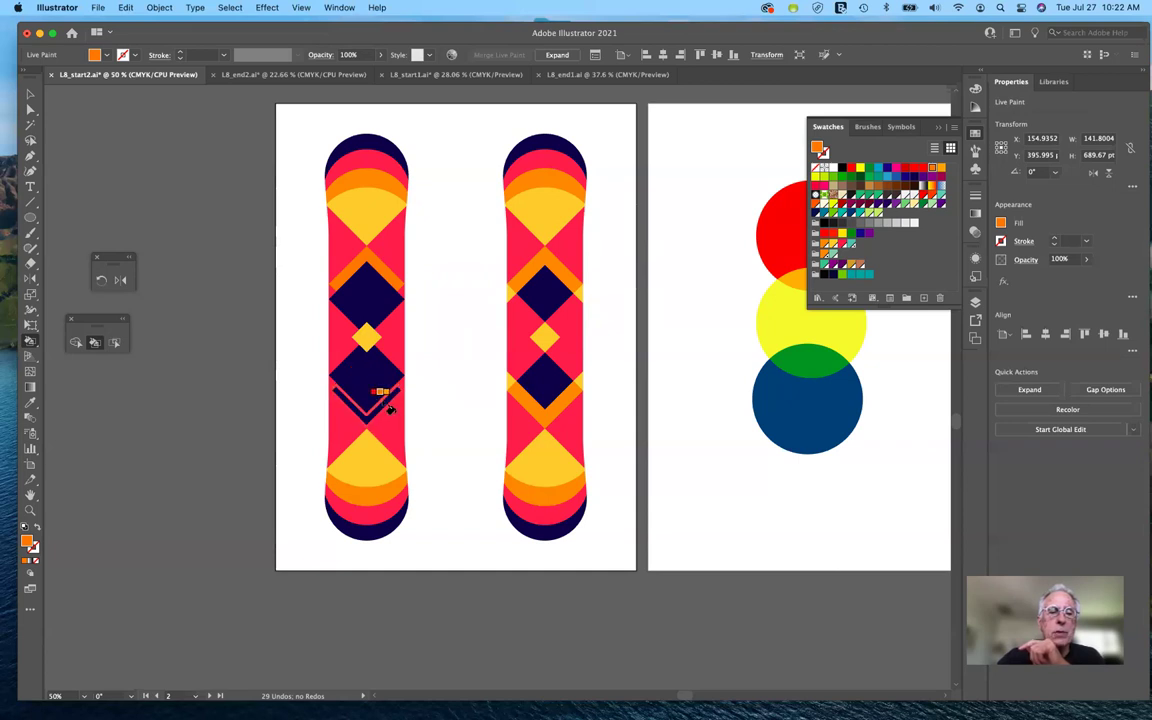
left_click(385, 398)
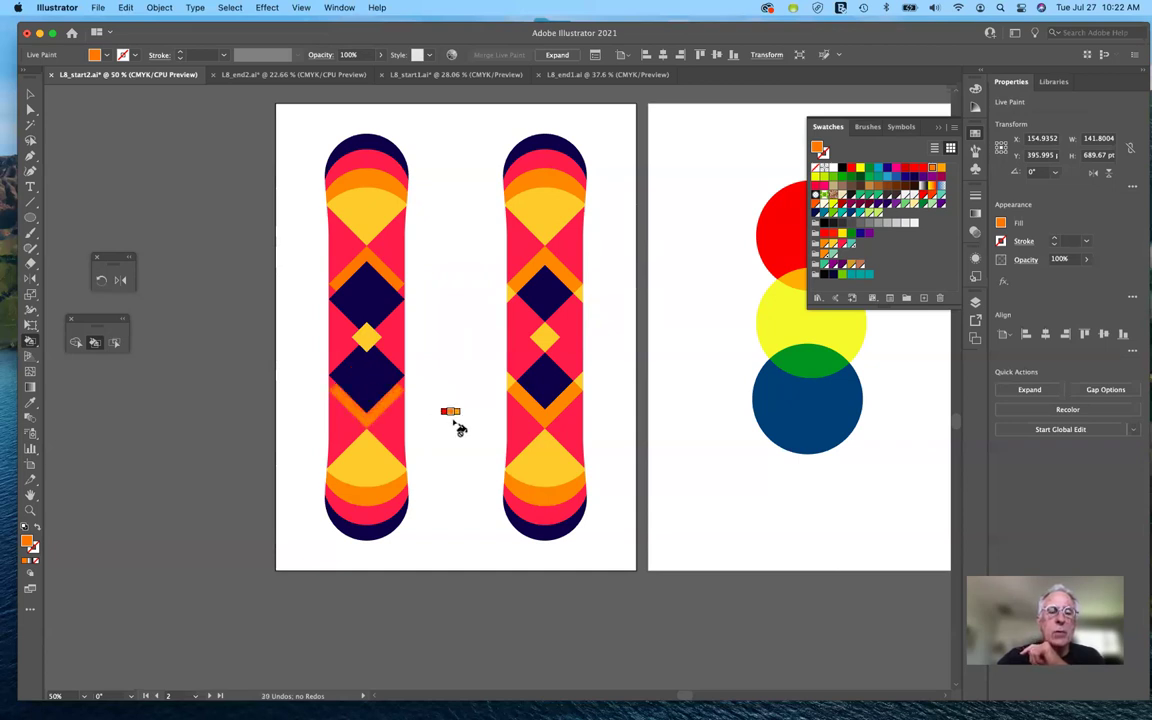
- Fill the four small side triangles between the navy diamonds and orange chevrons on the first snowboard with the yellow swatch
left_click(859, 168)
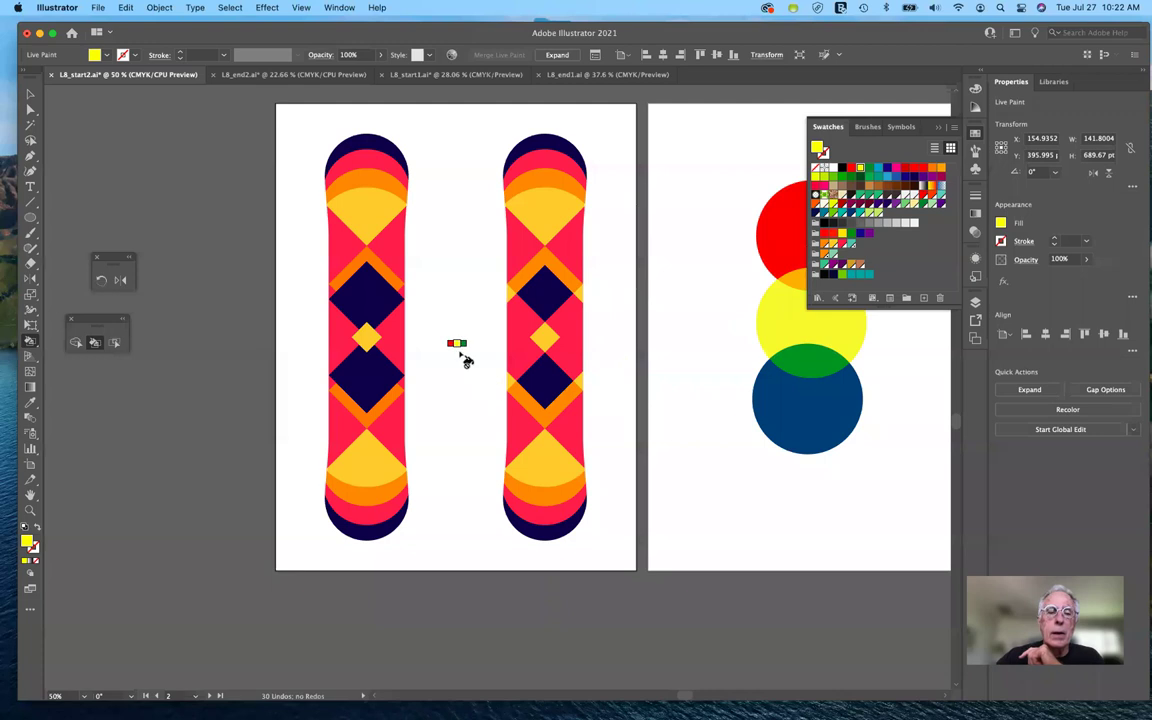
left_click(398, 369)
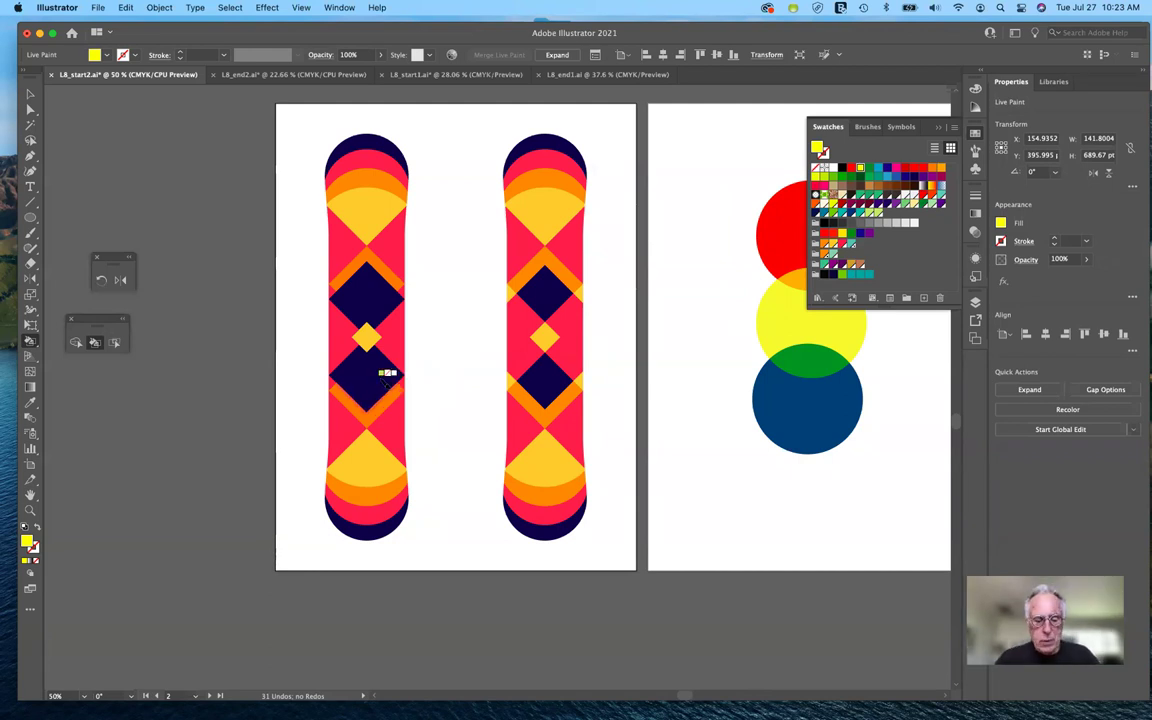
key("v")
left_click(390, 393)
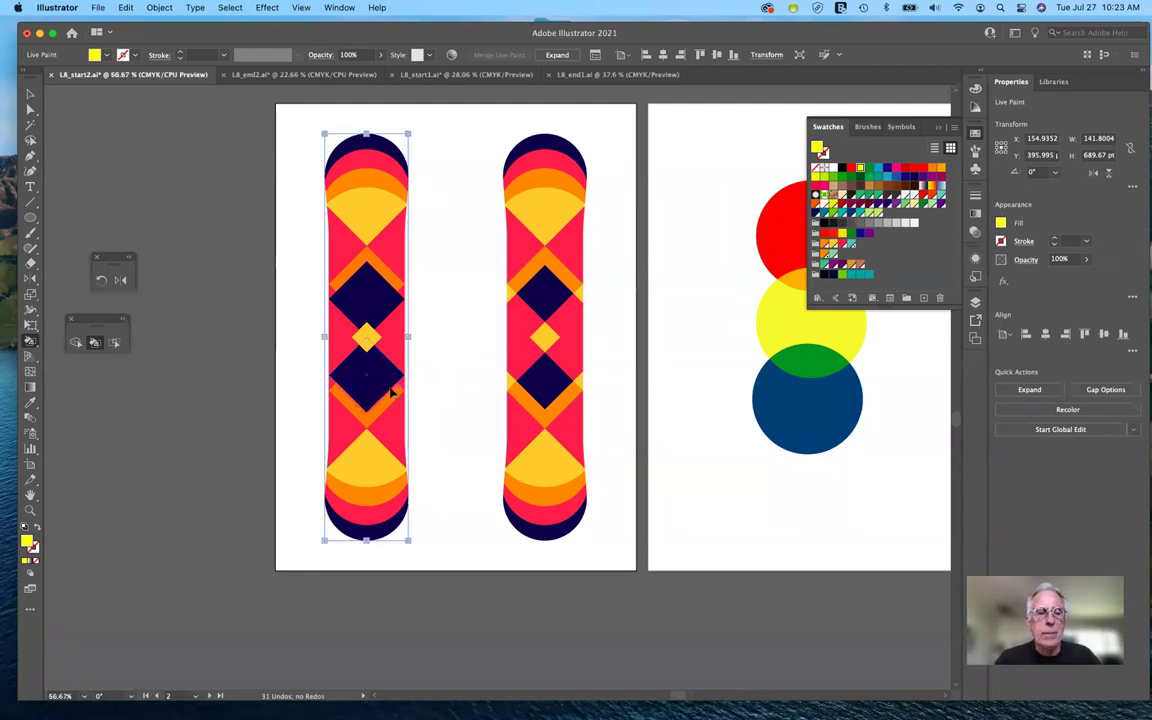
key("super+equal")
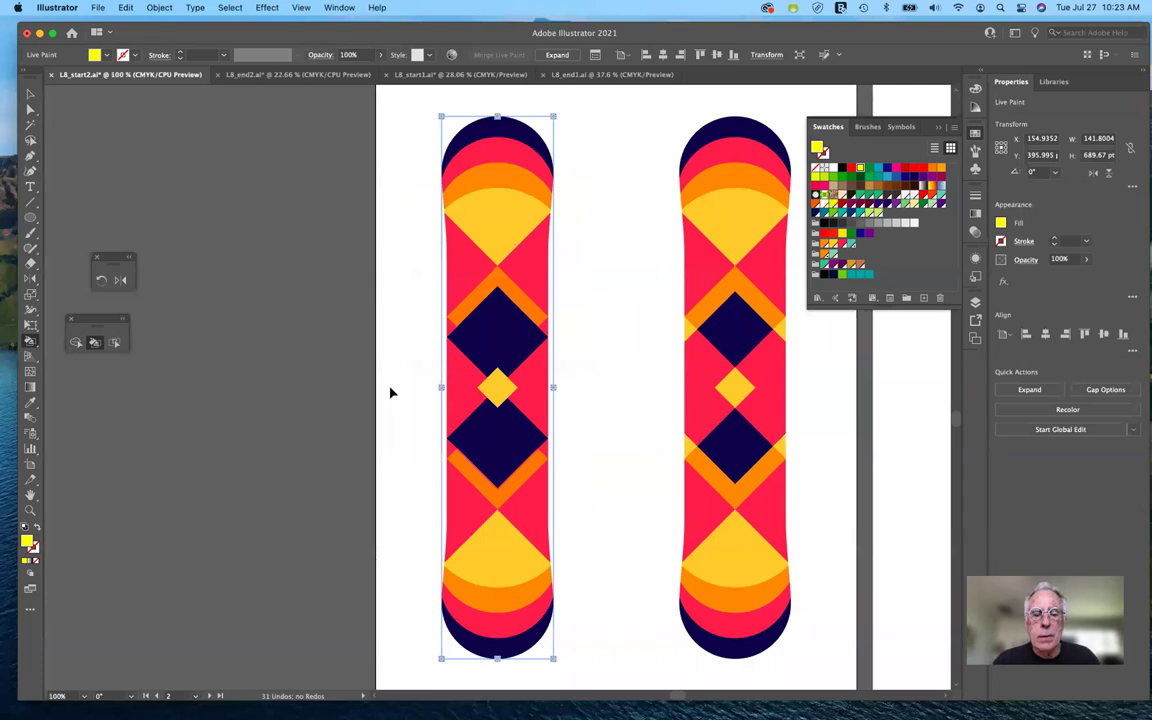
key("super+equal")
left_click(574, 298)
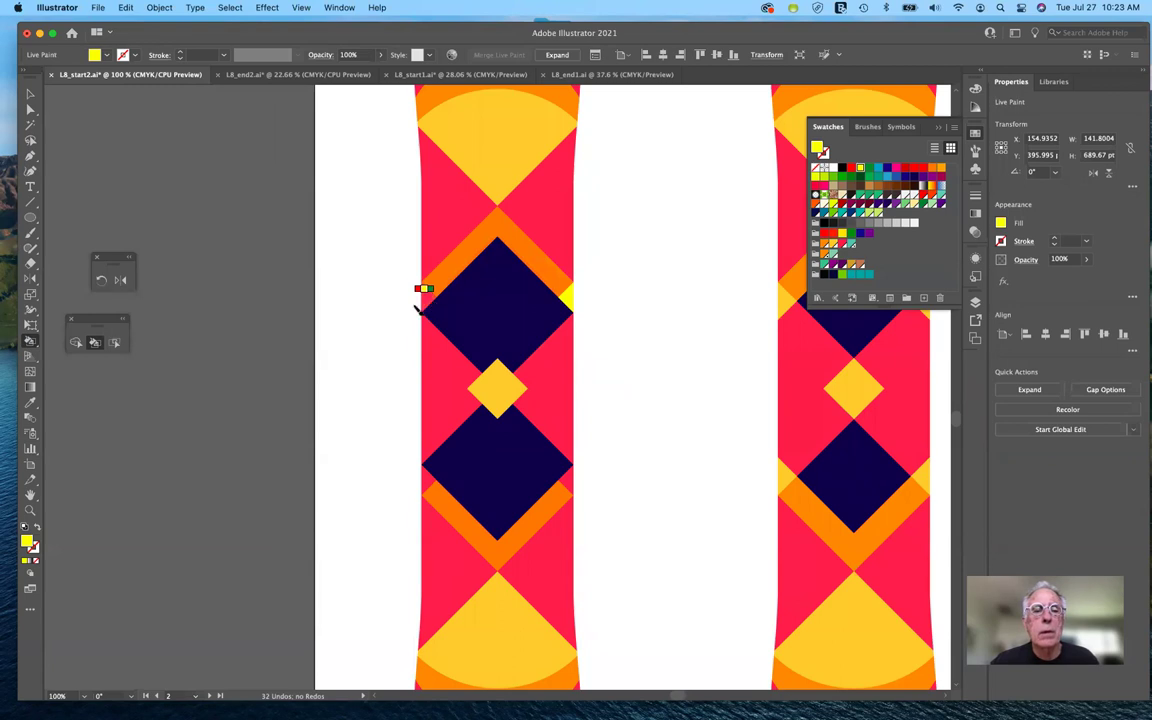
left_click(425, 296)
left_click(564, 478)
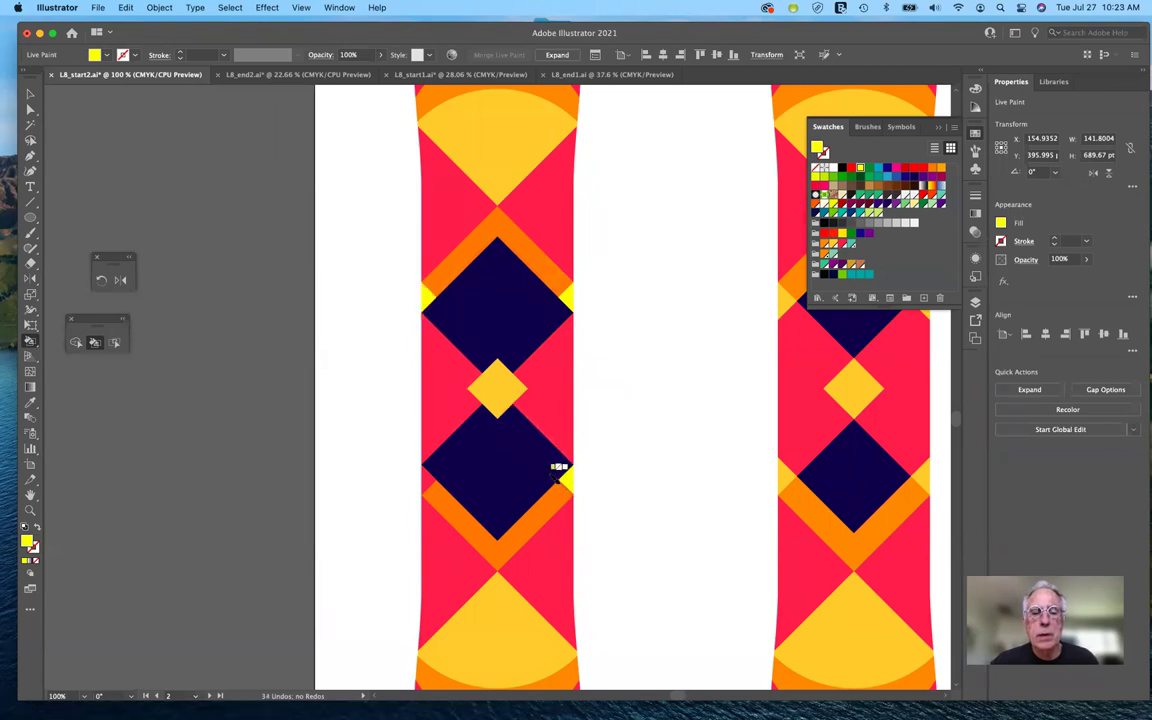
left_click(425, 478)
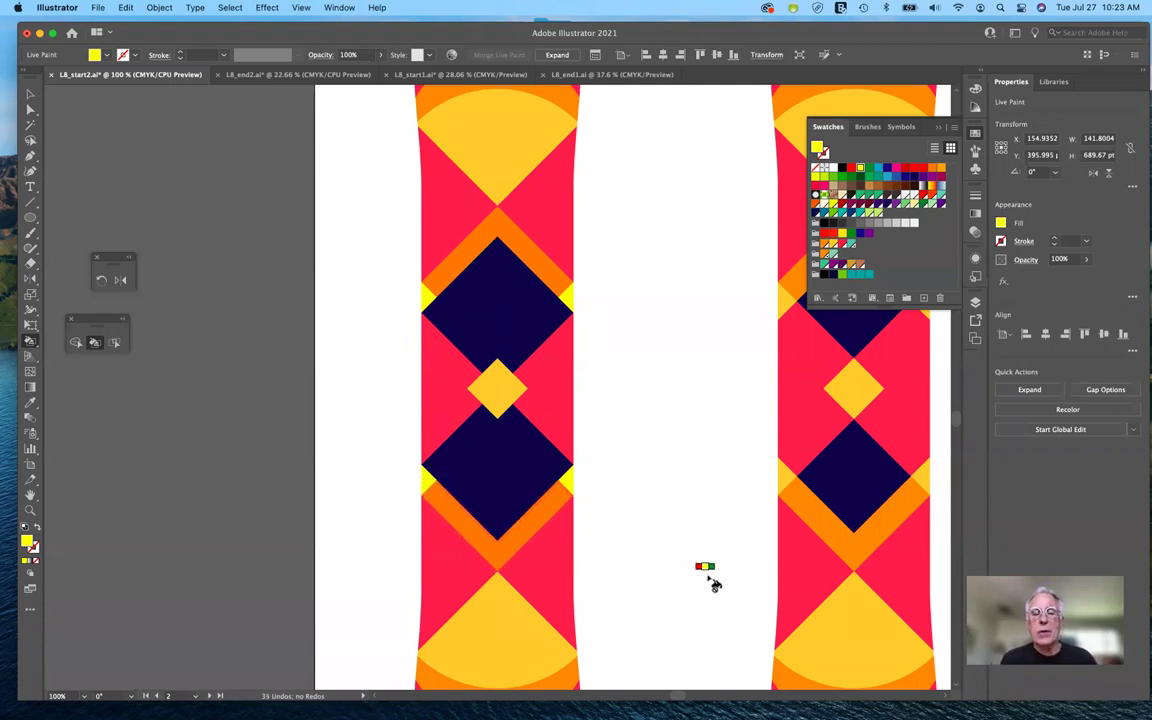
- Zoom out until all the artboards in the document are in view
key("super+0")
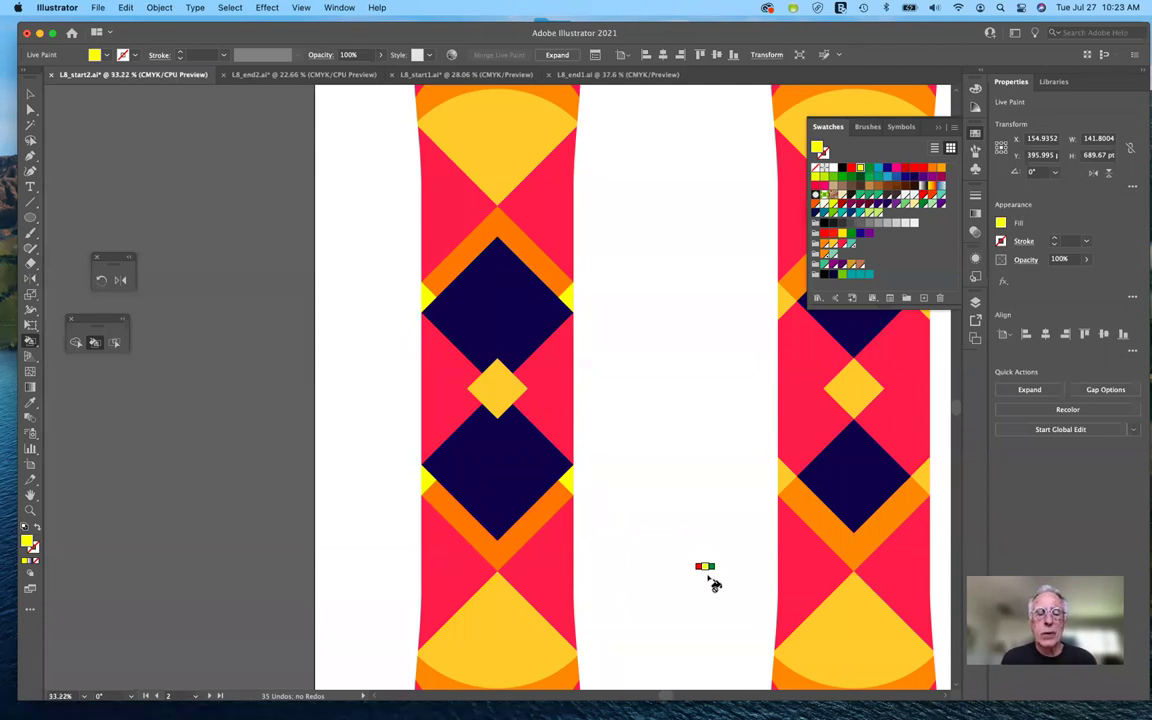
scroll(714, 585, "down", 1)
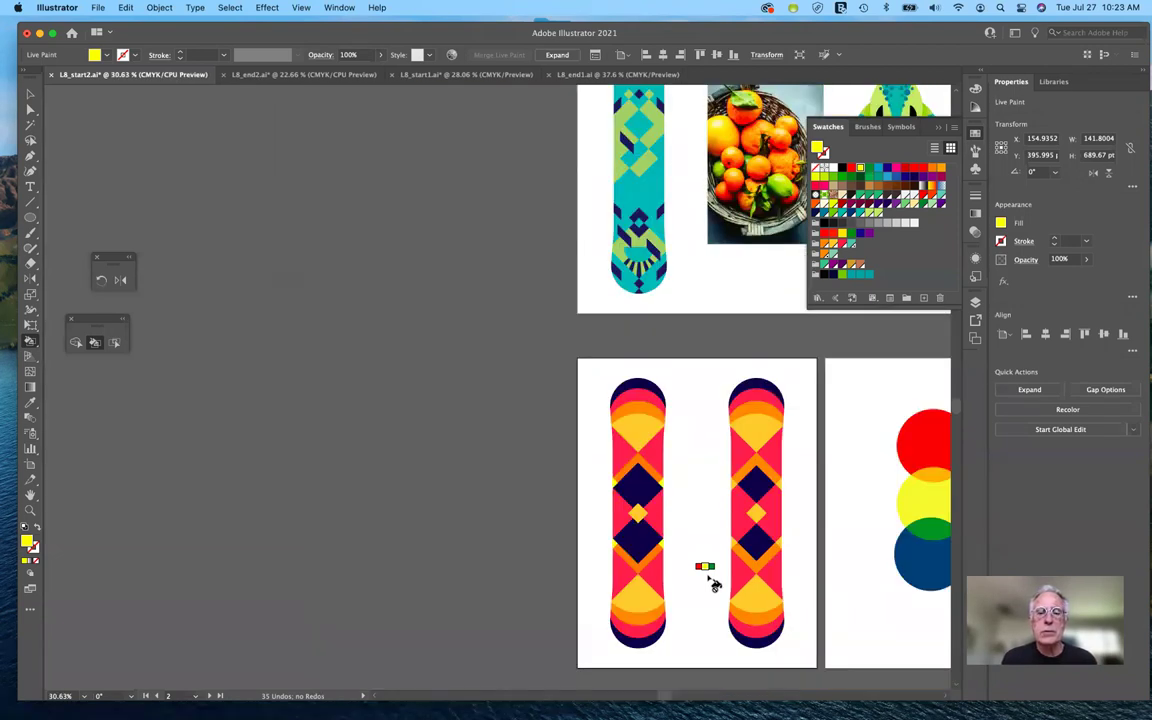
scroll(714, 585, "down", 3)
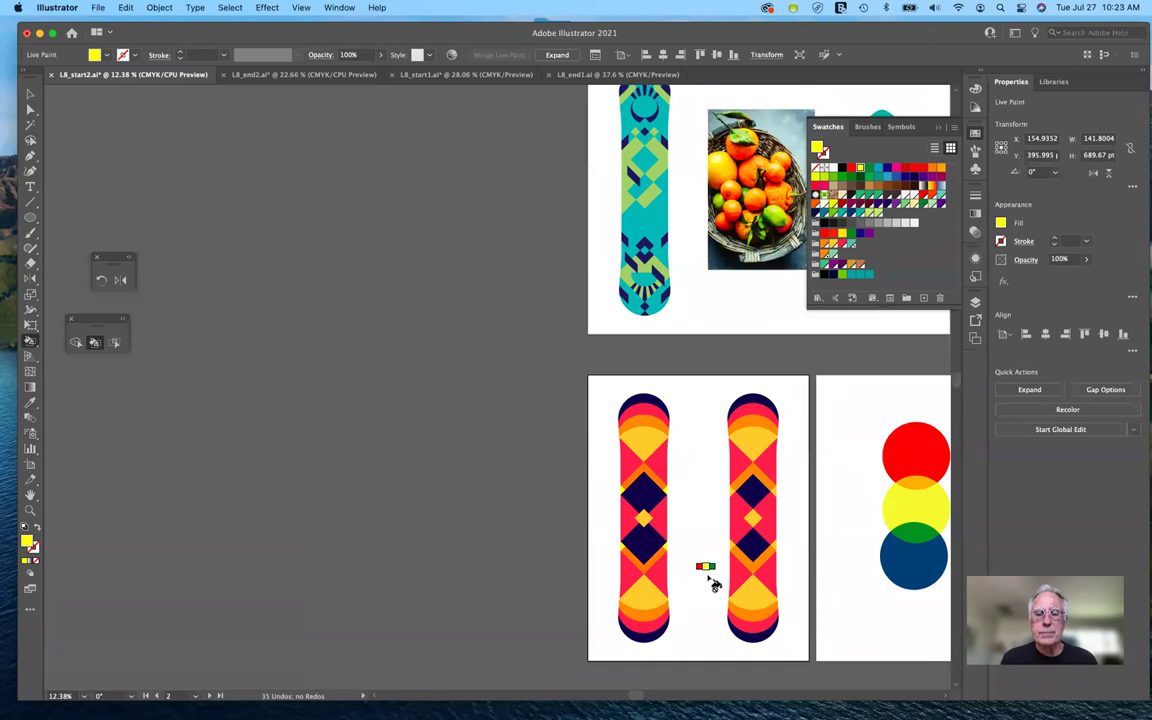
scroll(714, 585, "down", 3)
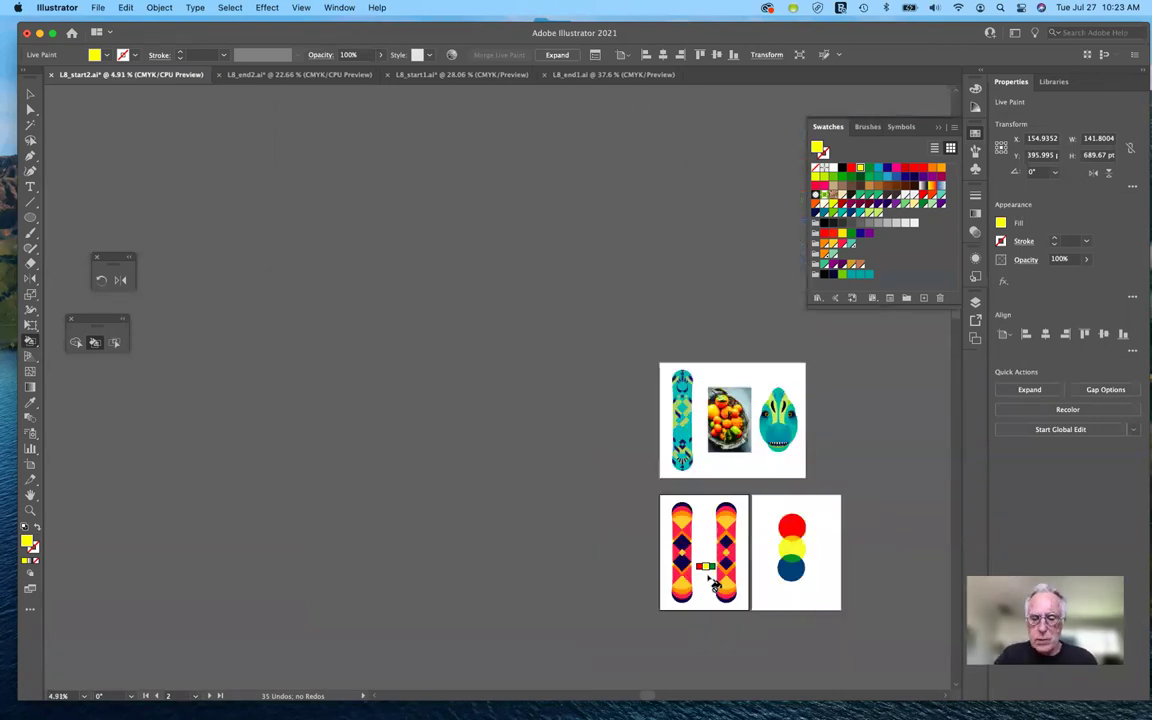
- Examine the recolored diamonds of the first snowboard up close beside those of the second snowboard
scroll(714, 585, "down", 2)
scroll(714, 585, "right", 5)
scroll(714, 585, "right", 4)
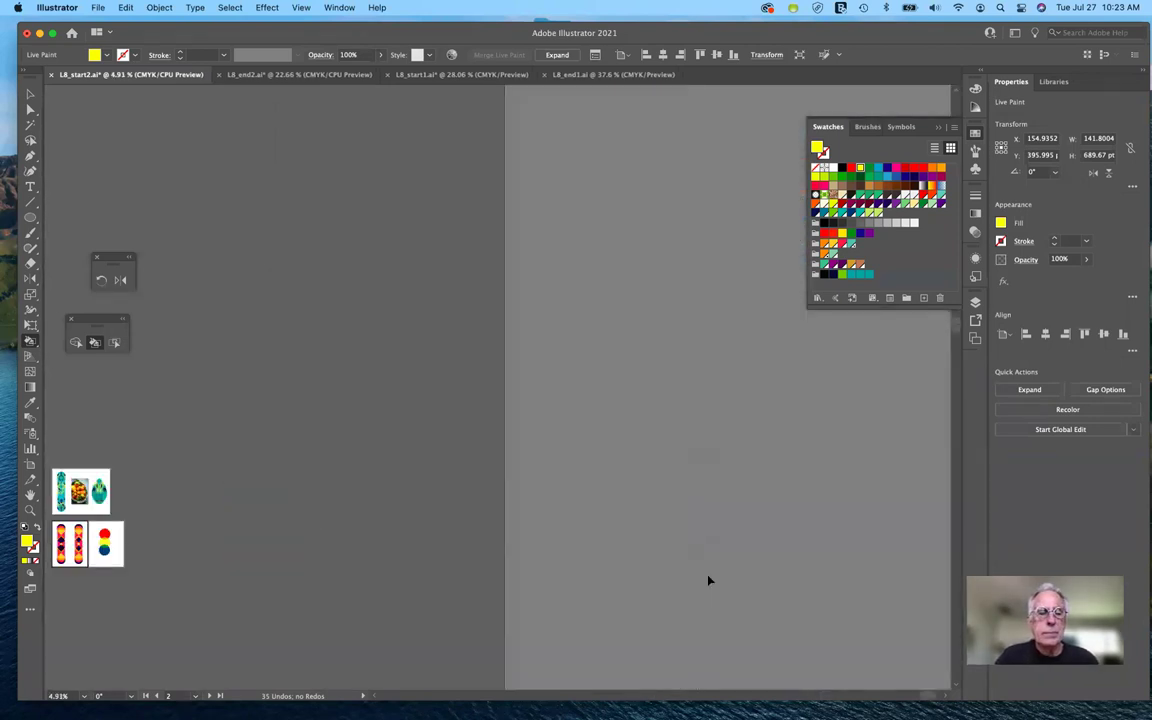
key("super+equal")
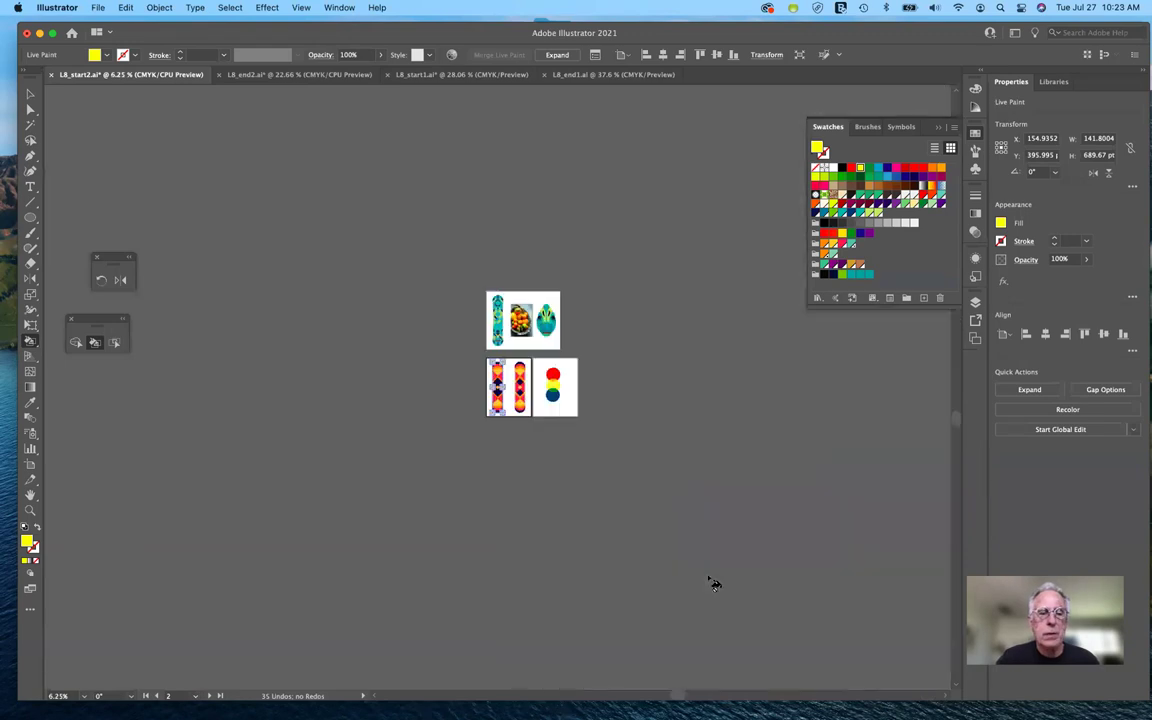
key("super+equal")
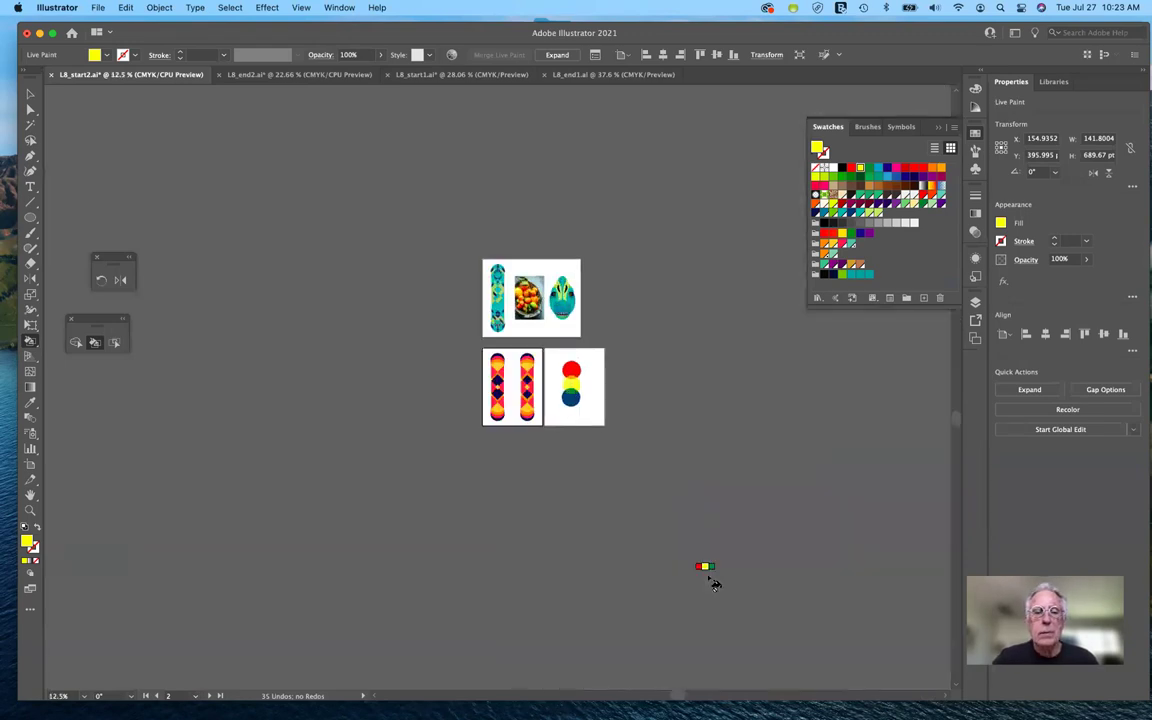
key("super+equal")
key("super+equal")
key("super+equal")
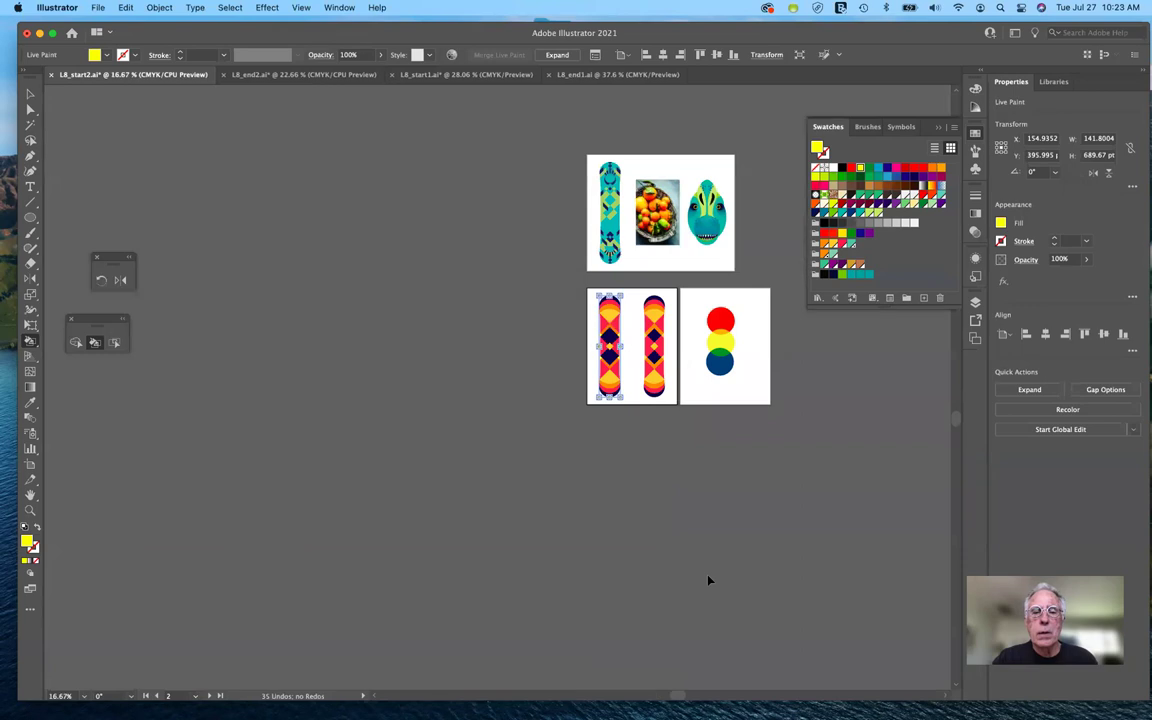
key("super+equal")
key("super+equal")
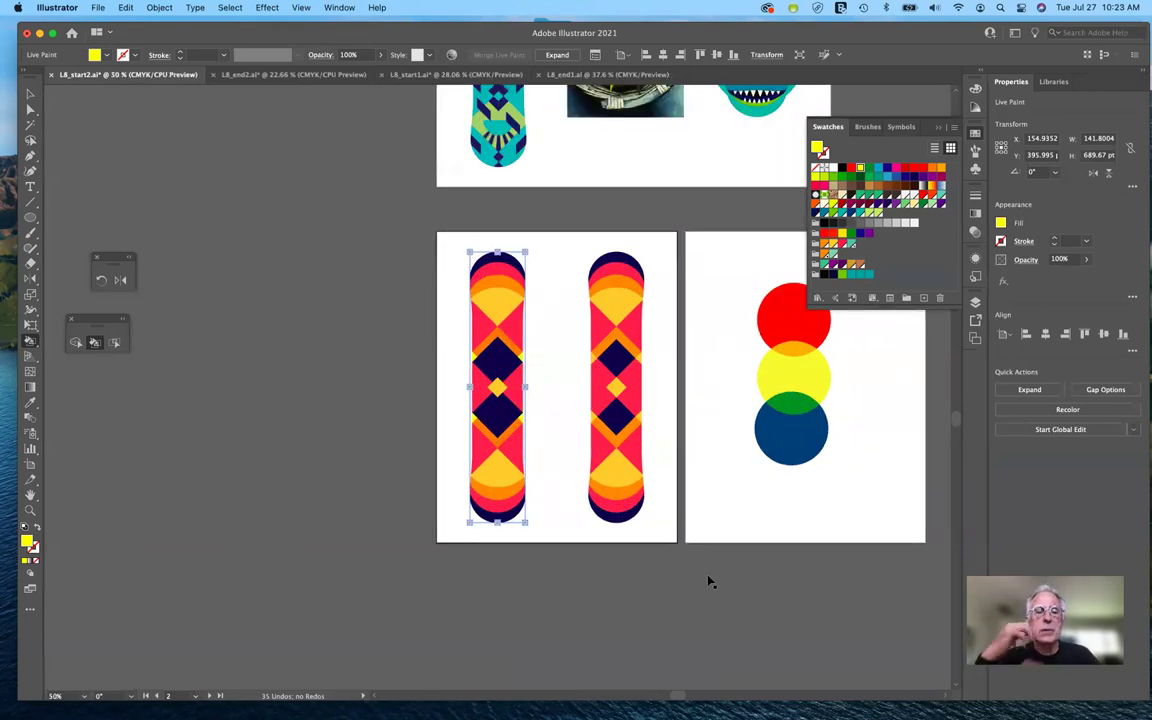
key("super+equal")
key("super+equal")
key("super+equal")
key("super+equal")
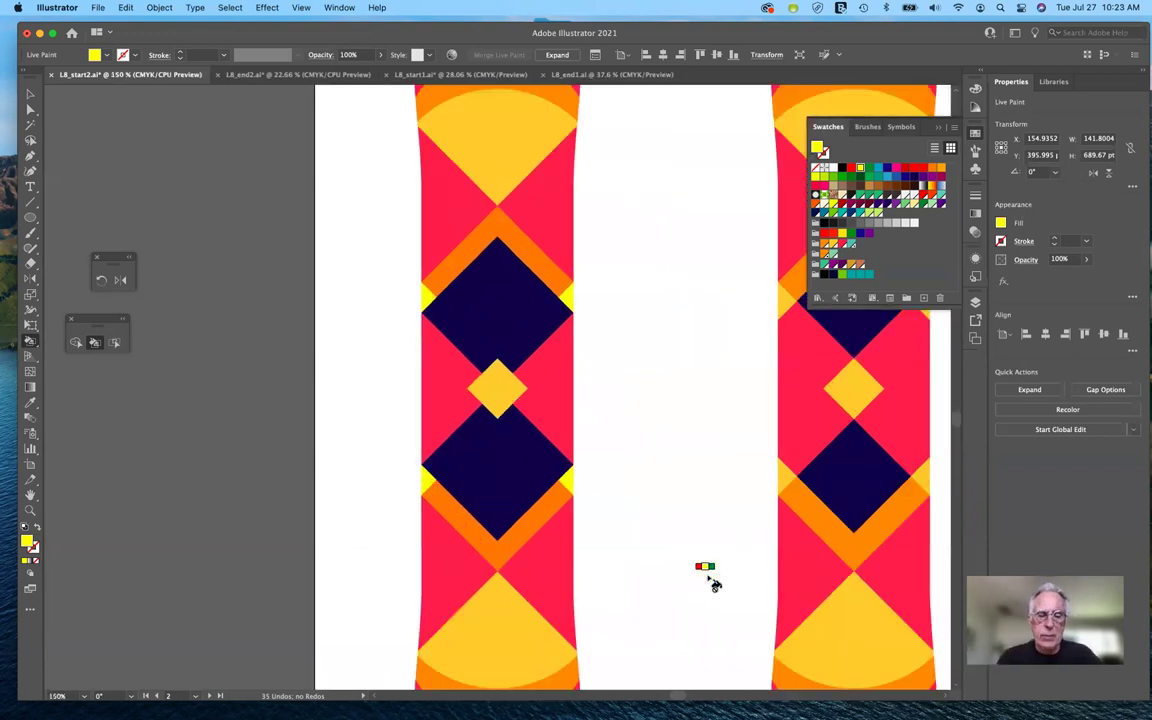
key("super+equal")
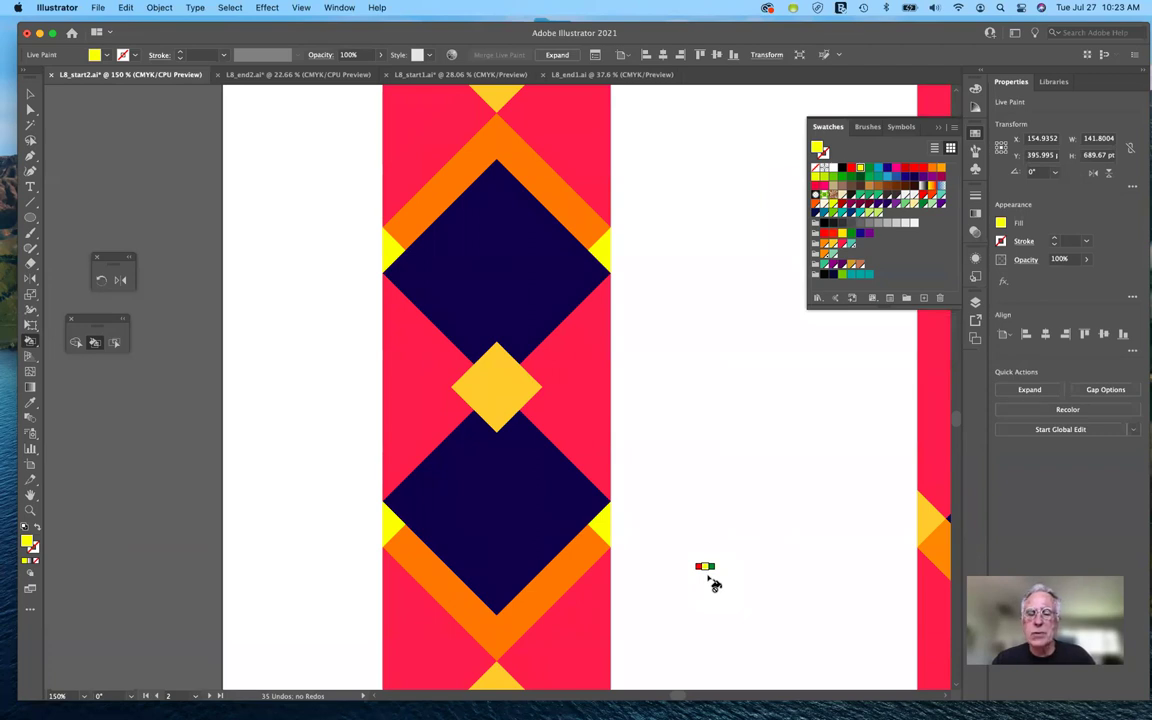
key("v")
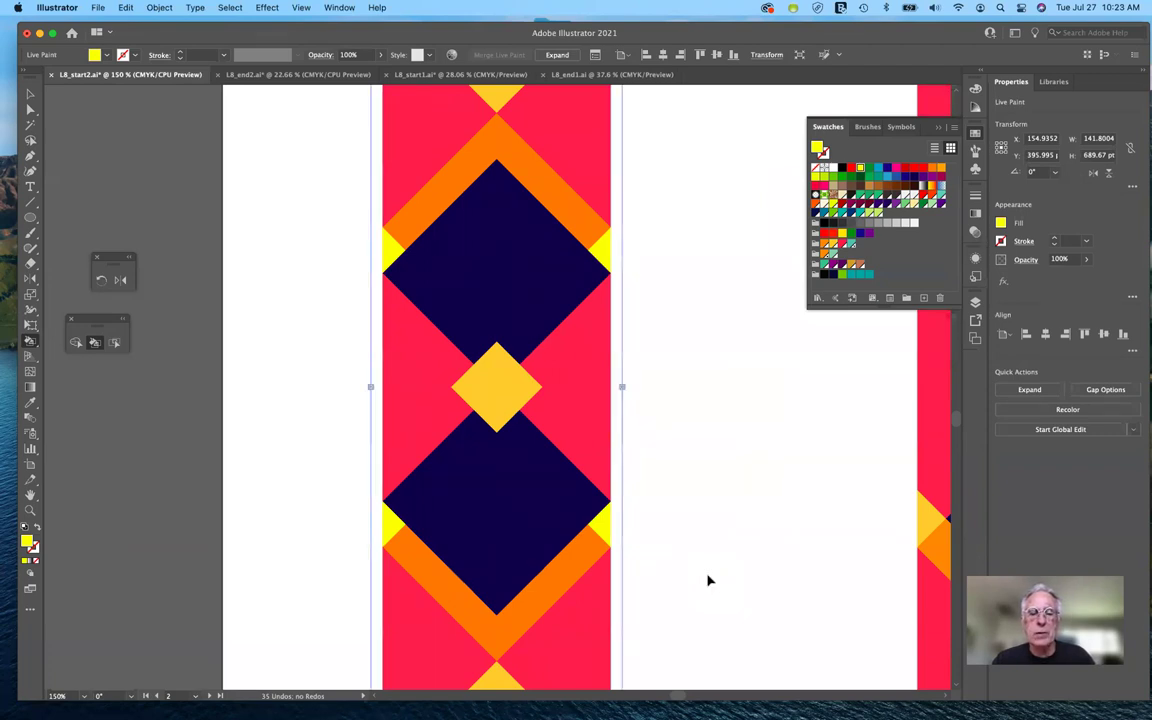
key("super+minus")
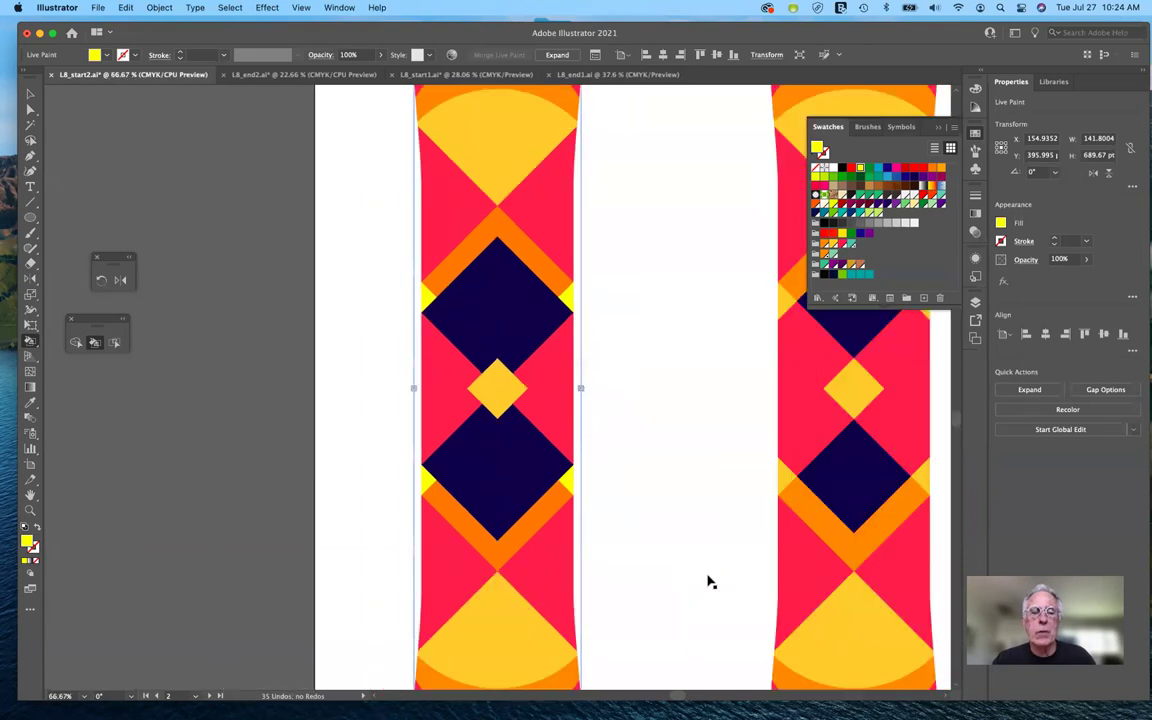
- Cycle the Live Paint Bucket forward through all the document swatches, wrapping past the last one to the dark blue swatch
key("k")
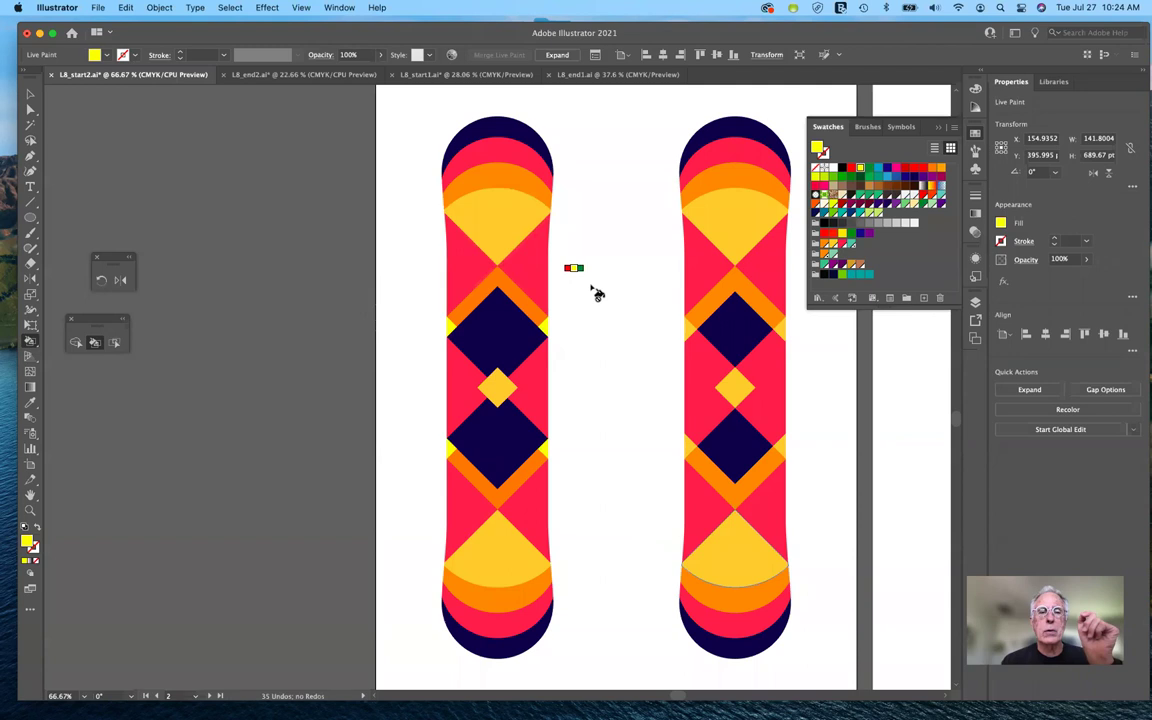
key("Right")
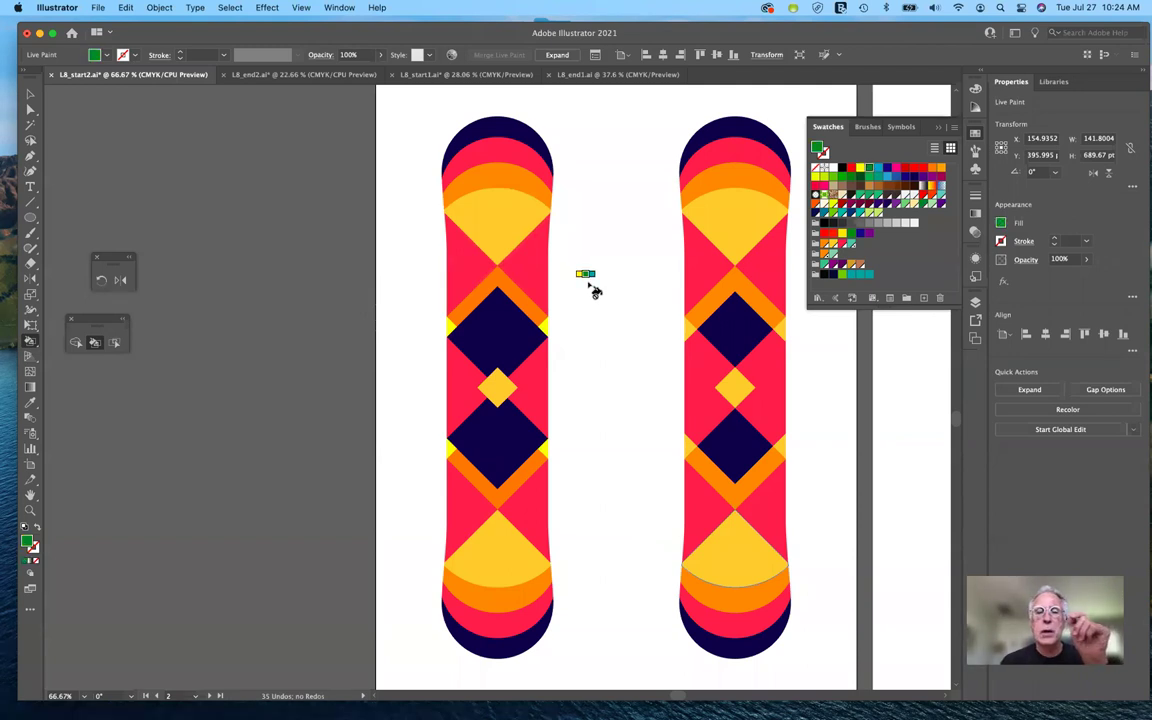
key("Right")
key("Right")
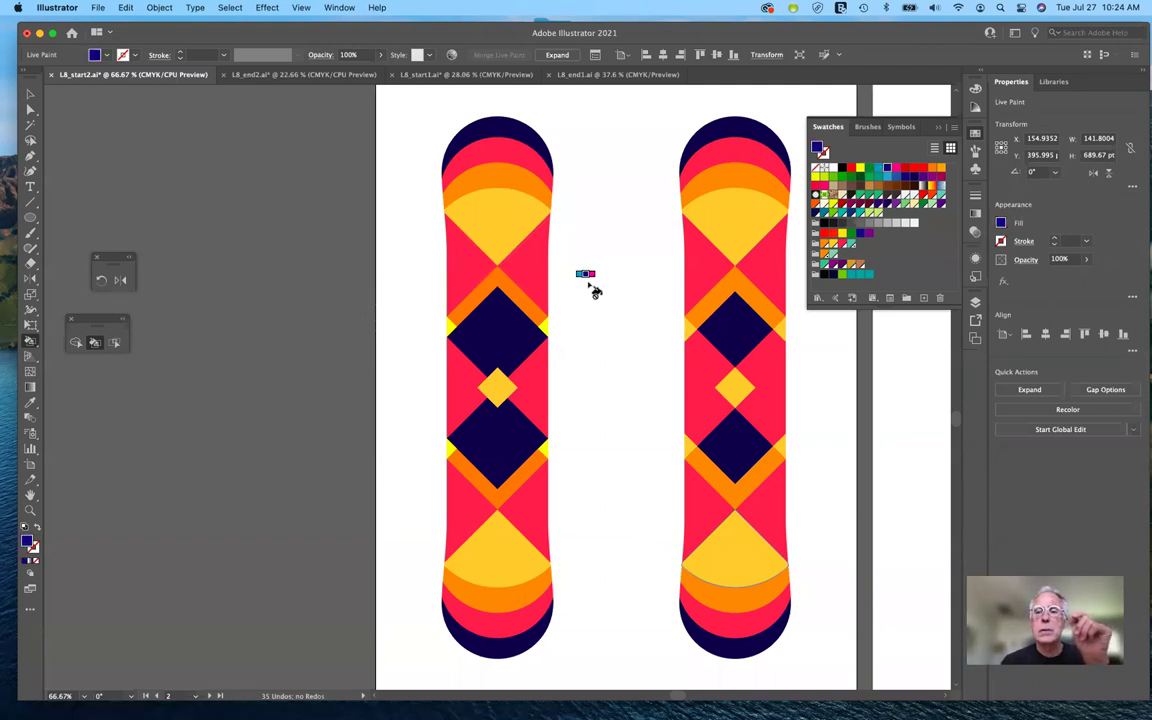
key("Right")
key("Right")
key("Right")
key("Right")
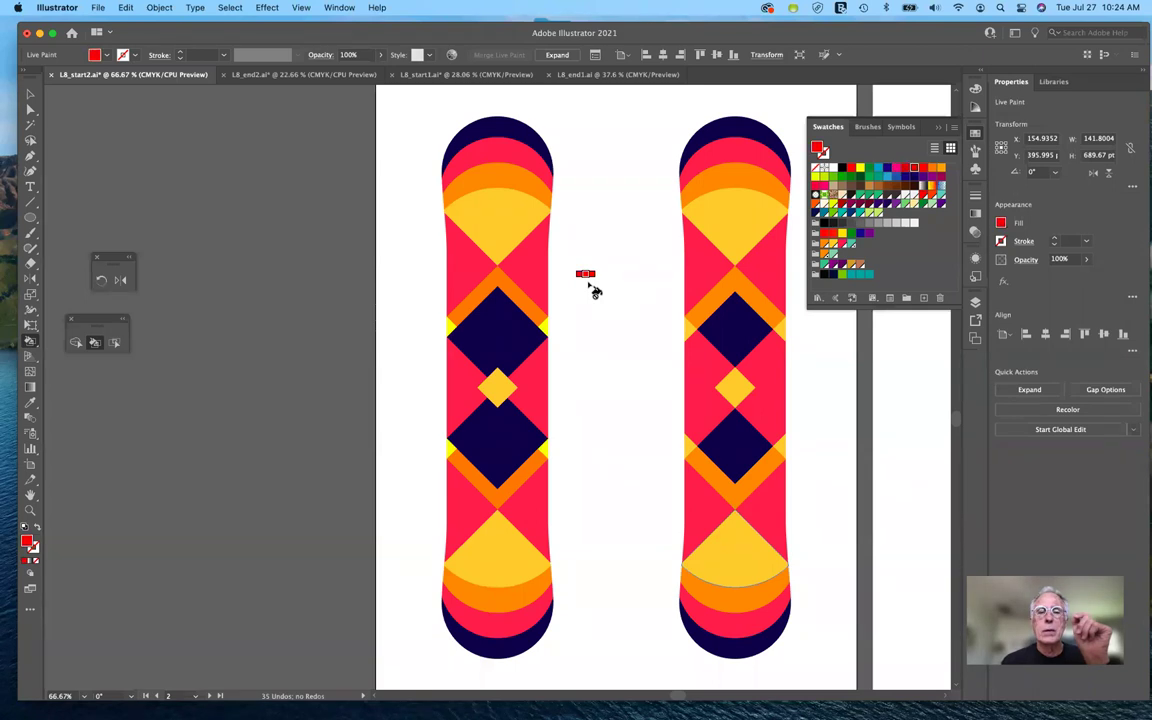
key("Right")
key("Right")
key("Right")
key("Right")
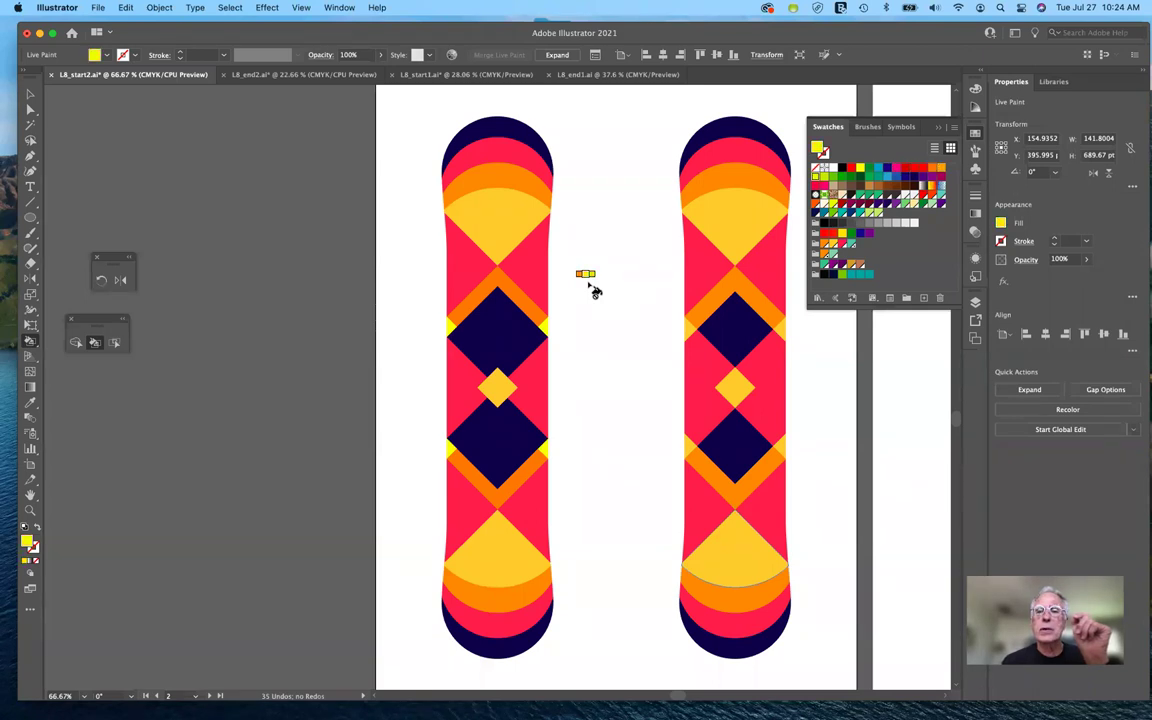
key("Right")
key("Right")
key("Right")
key("Right")
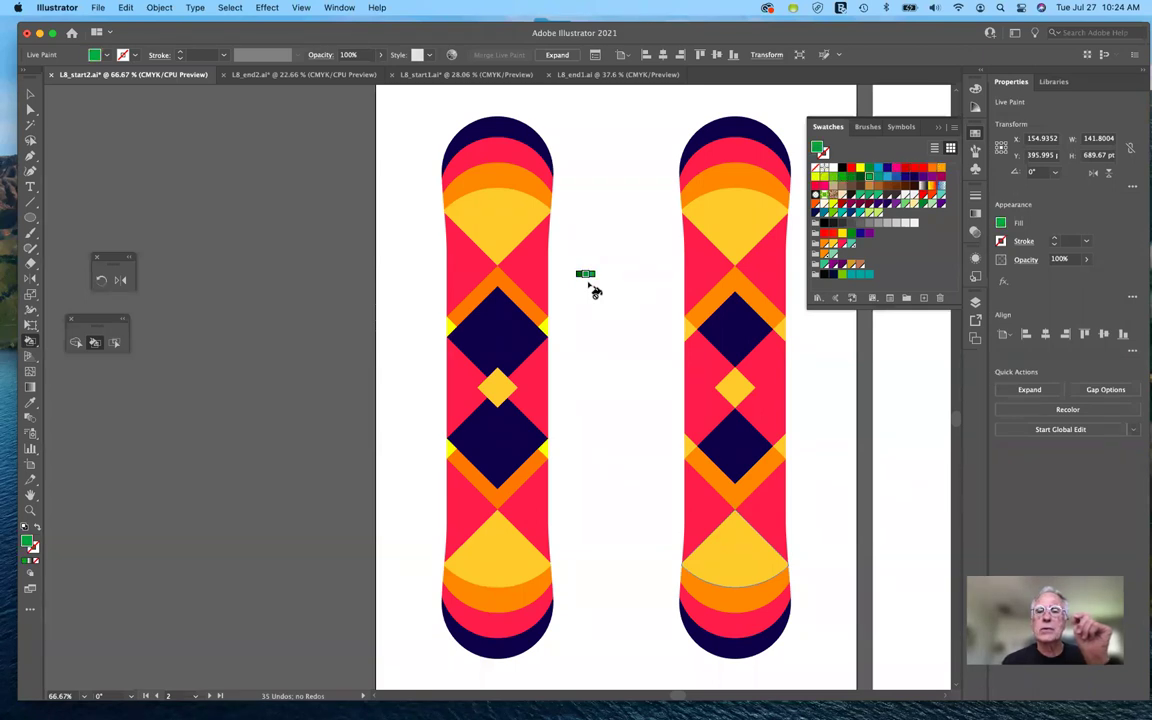
key("Right")
key("Right")
key("Right")
key("Right")
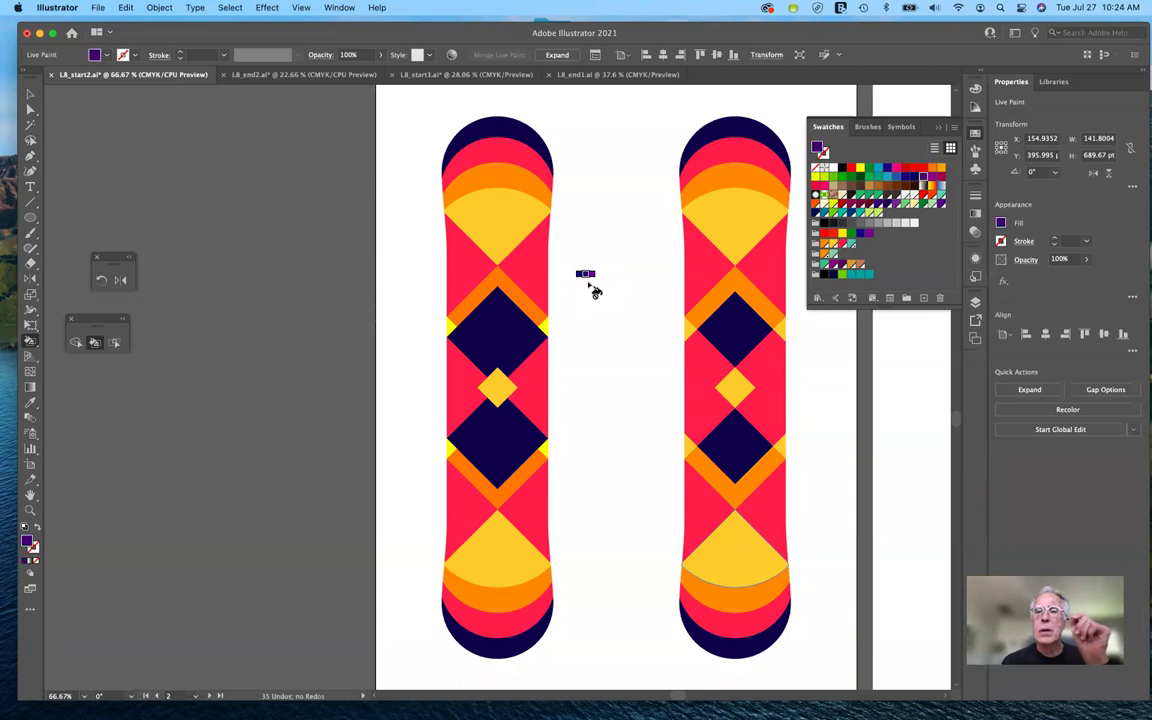
key("Right")
key("Right")
key("Right")
key("Right")
key("Right")
key("Right")
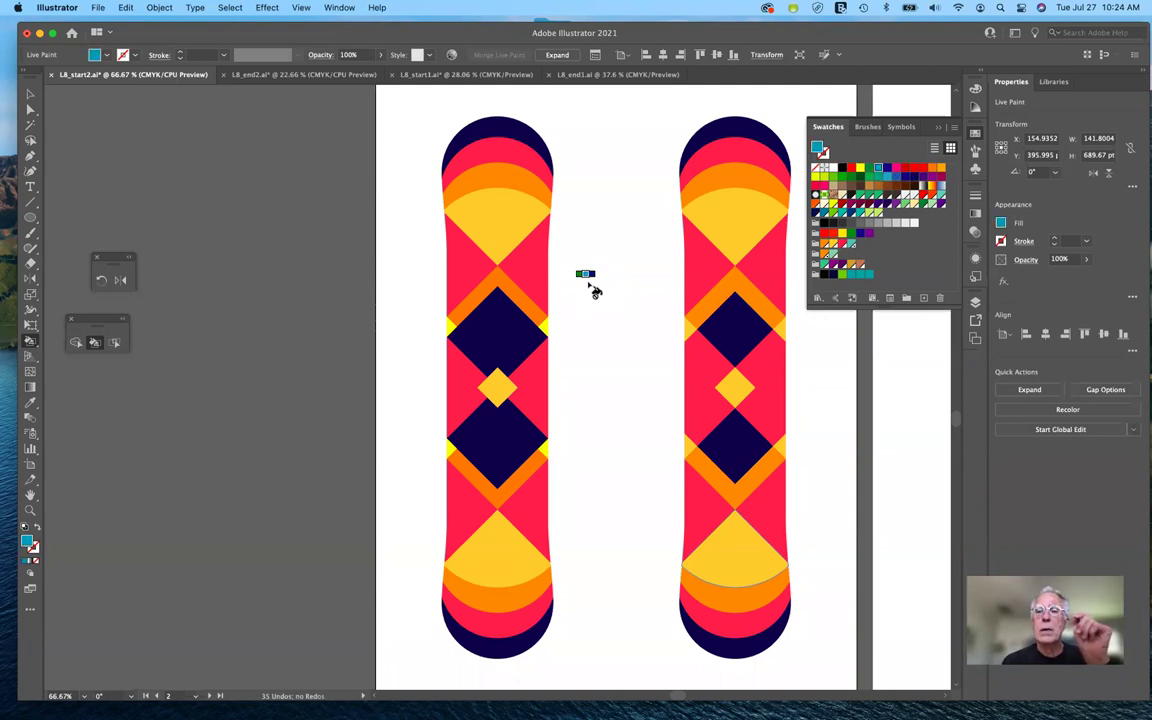
key("Right")
key("Right")
key("Right")
key("Right")
key("Right")
key("Right")
key("Right")
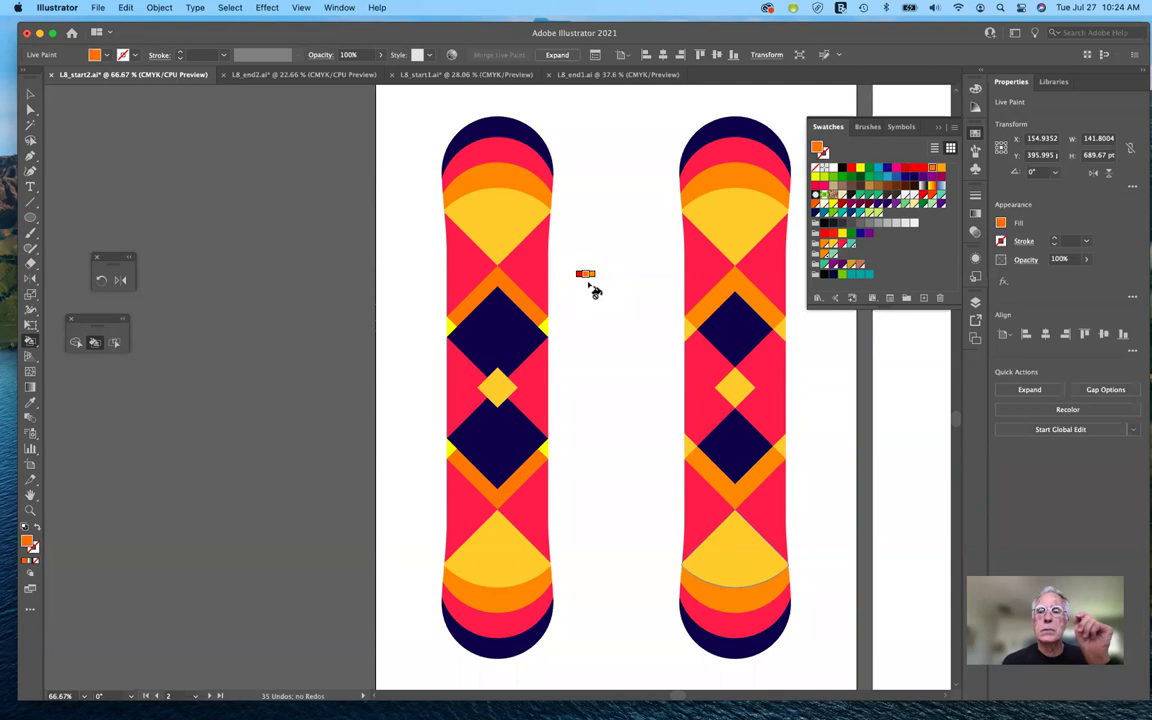
key("Right")
key("Right")
key("Right")
key("Right")
key("Right")
key("Right")
key("Right")
key("Right")
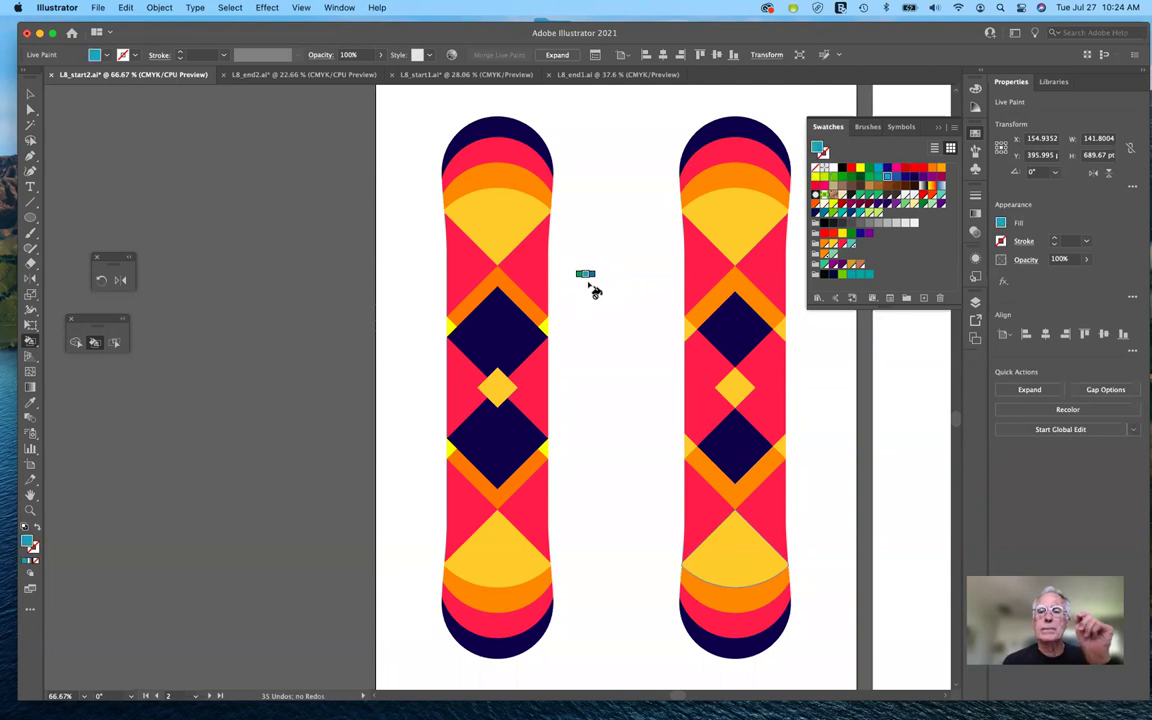
key("Right")
key("Right")
key("Right")
key("Right")
key("Right")
key("Right")
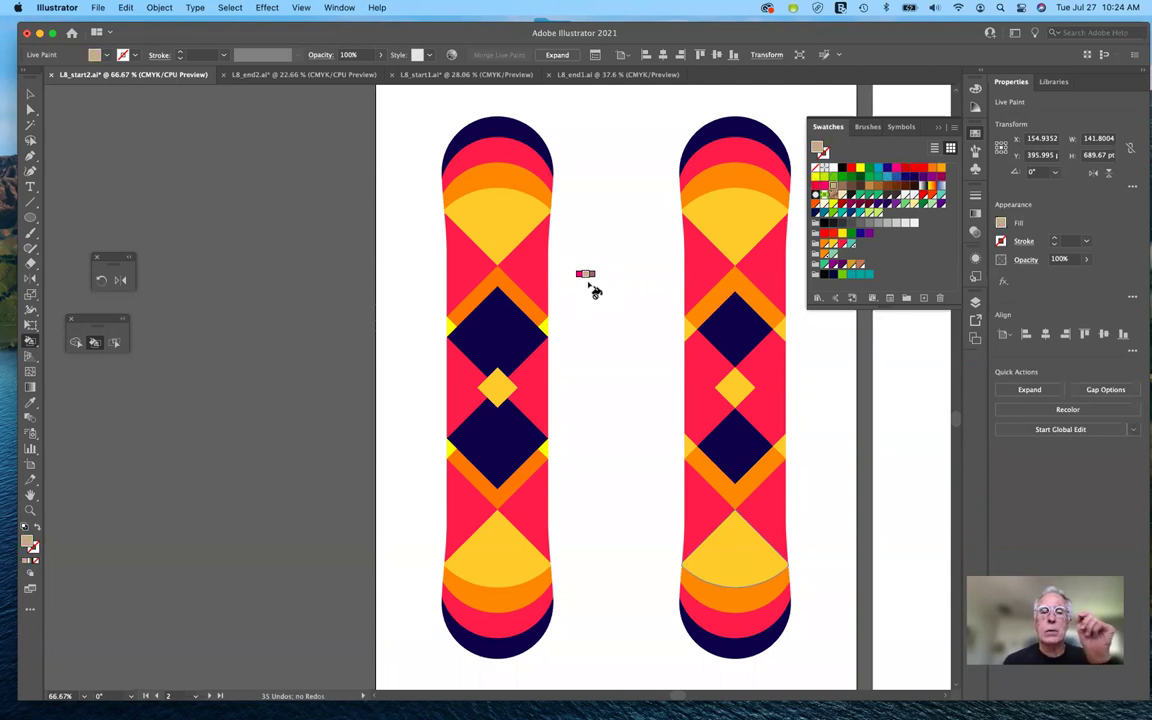
key("Right")
key("Right")
key("Right")
key("Right")
key("Right")
key("Right")
key("Right")
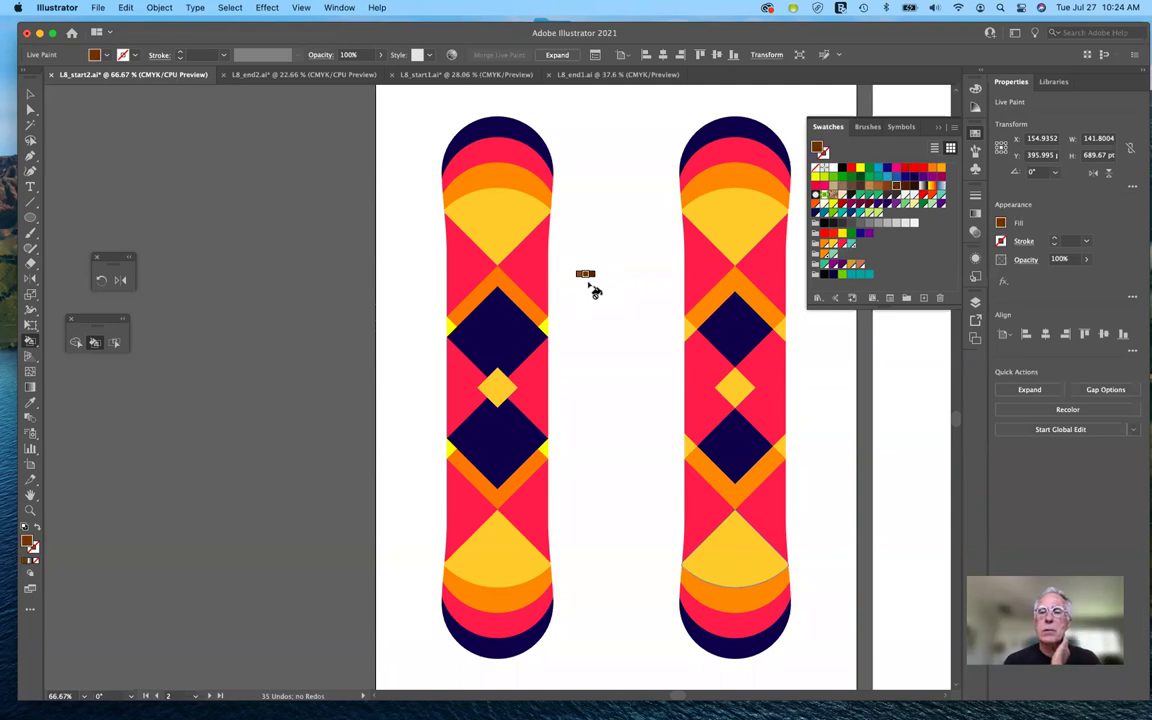
key("Right")
key("Right")
key("Right")
key("Right")
key("Right")
key("Right")
key("Right")
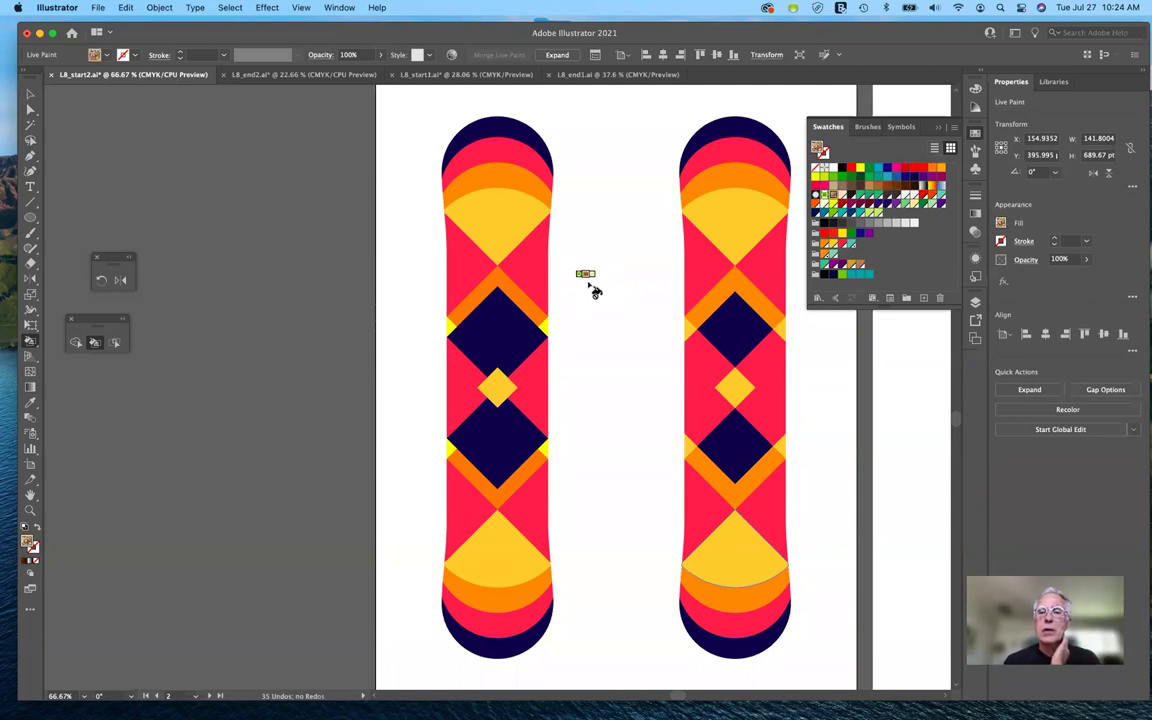
key("Right")
key("Right")
key("Right")
key("Right")
key("Right")
key("Right")
key("Right")
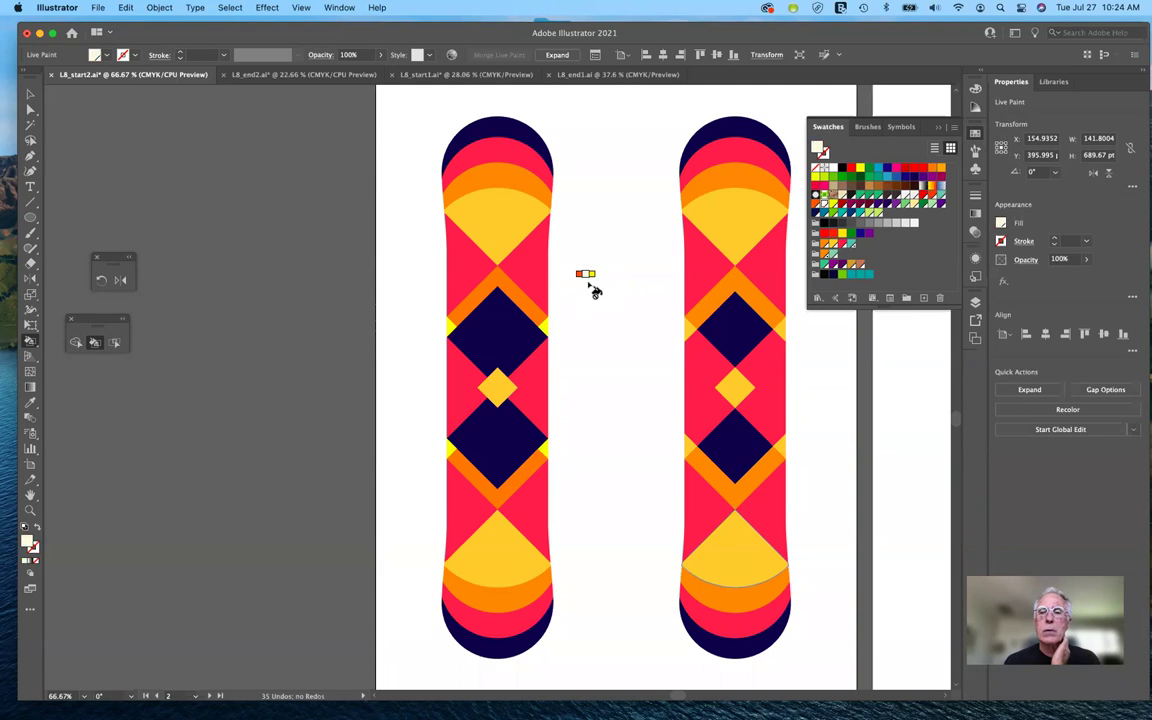
key("Right")
key("Right")
key("Right")
key("Right")
key("Right")
key("Right")
key("Right")
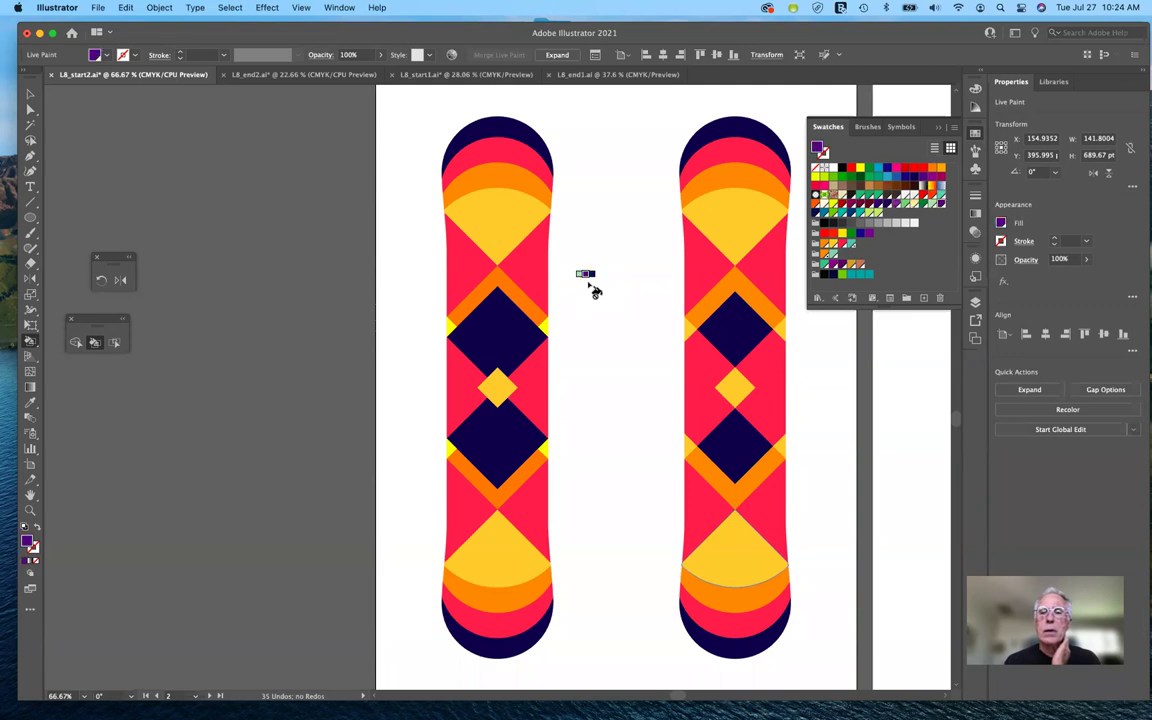
key("Right")
key("Right")
key("Right")
key("Right")
key("Right")
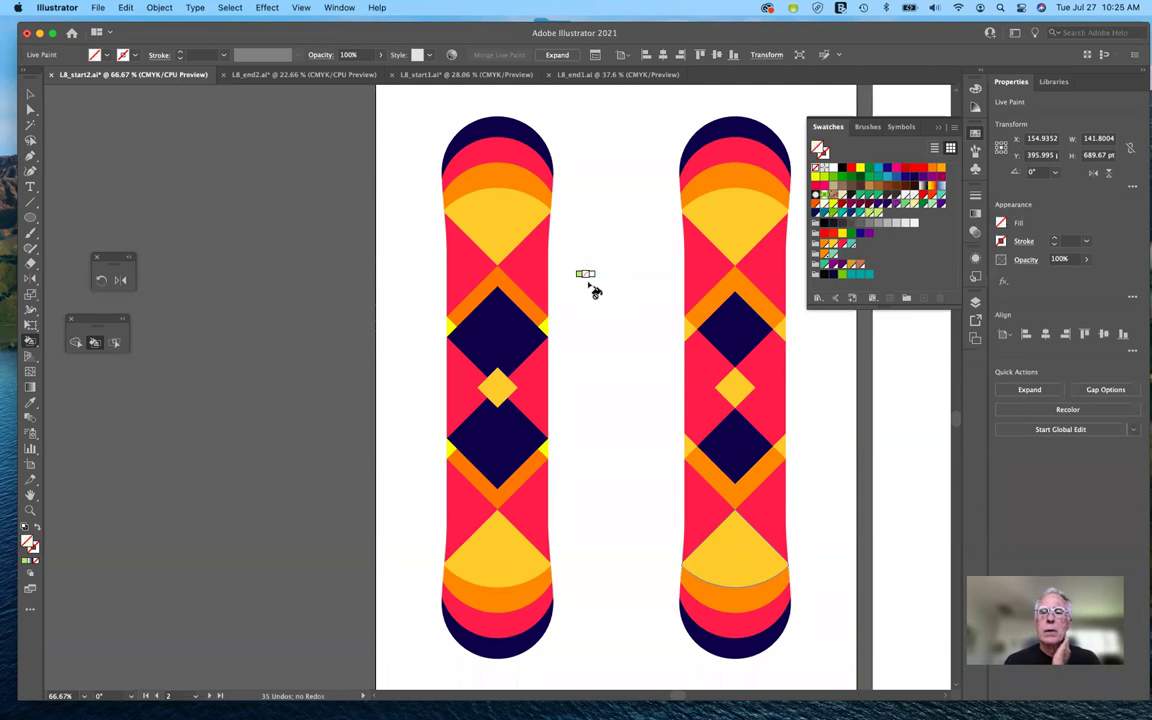
key("Right")
key("Right")
key("Right")
key("Right")
key("Right")
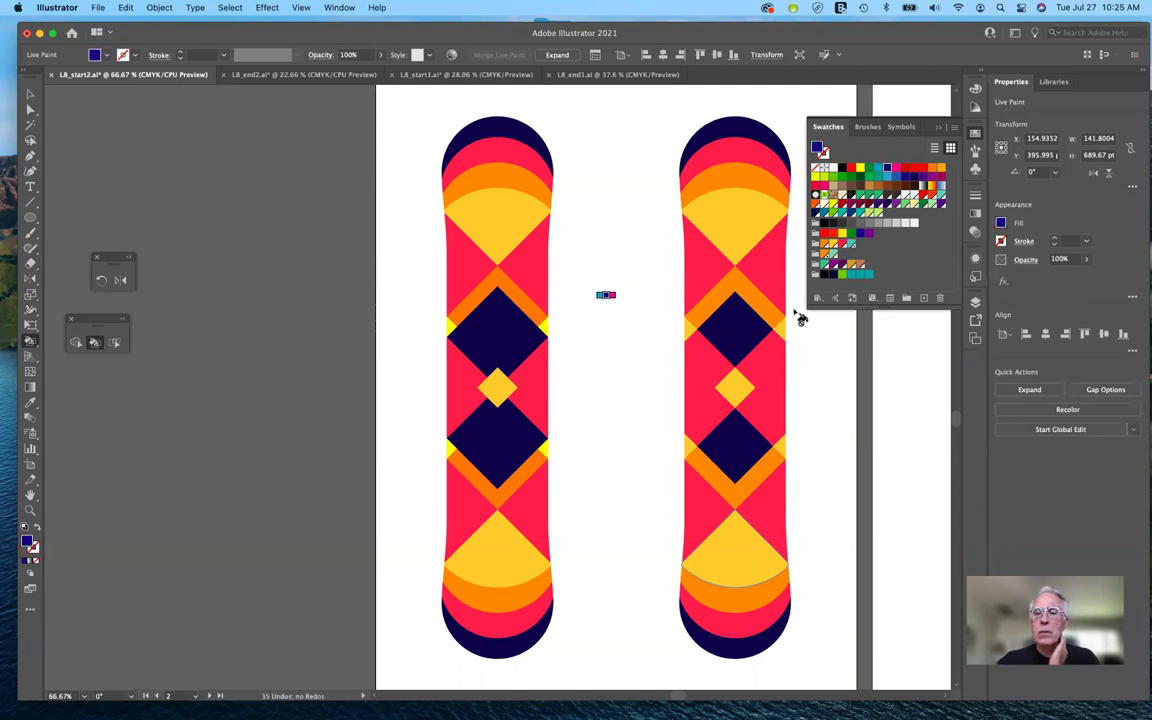
- Select the color group with black, navy, green and teal, and cycle the Live Paint Bucket forward to a red swatch
left_click(815, 276)
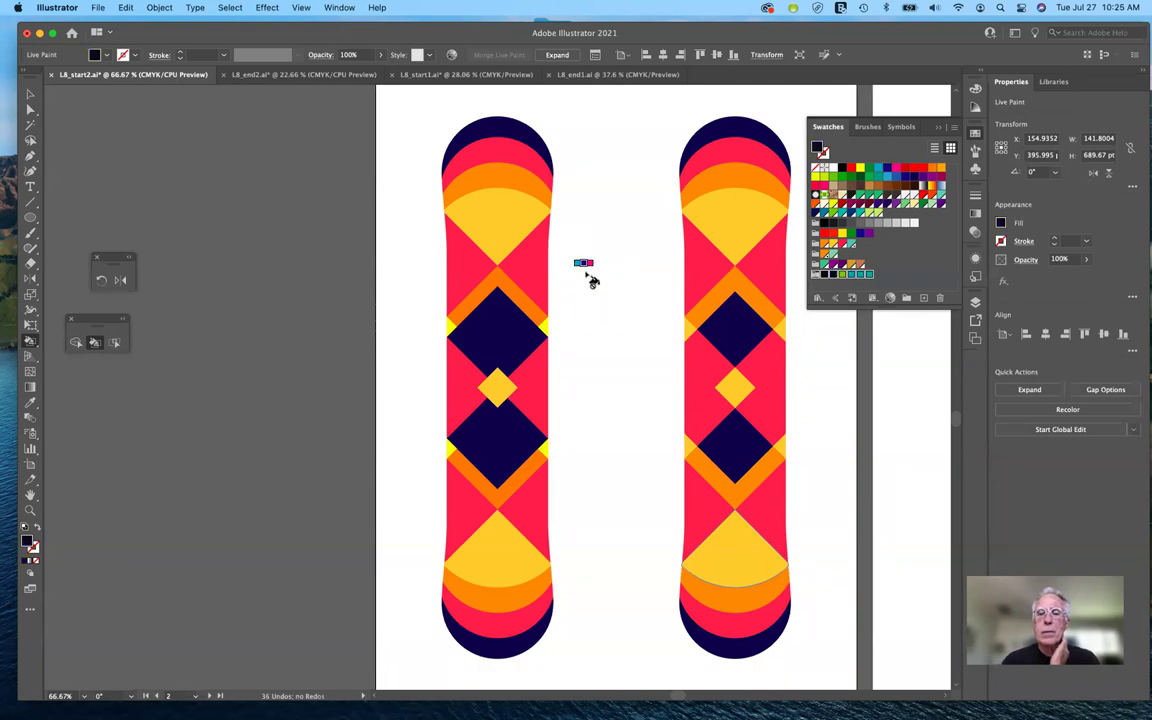
key("Right")
key("Right")
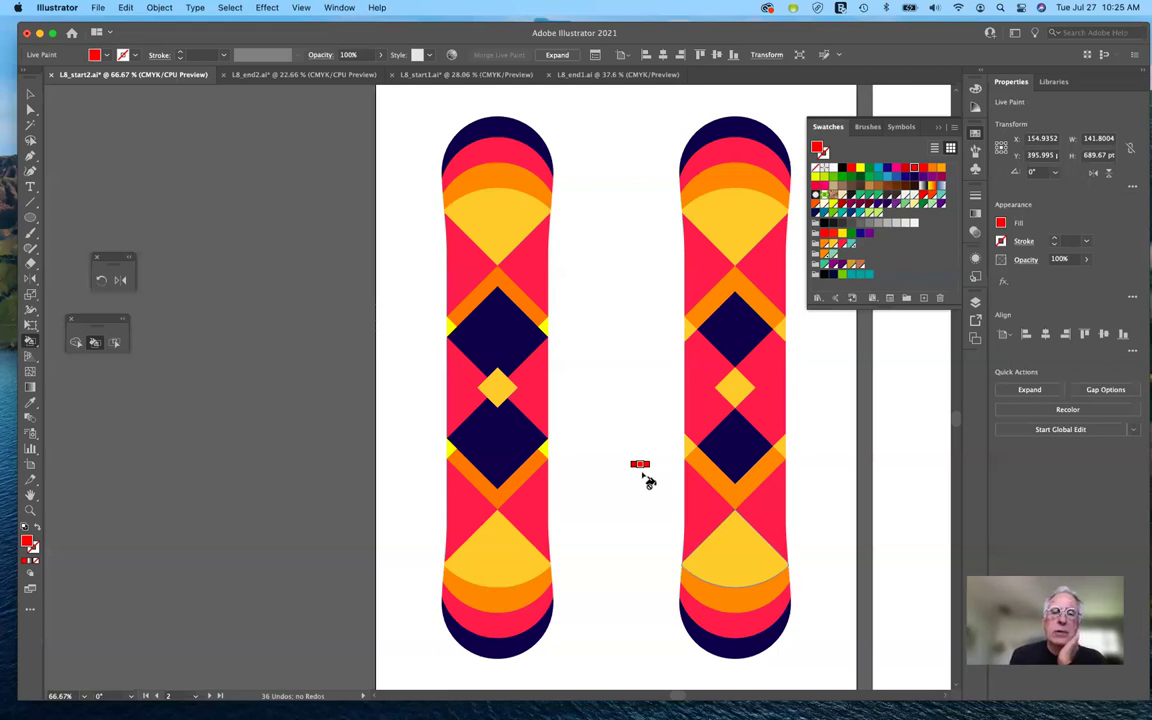
- Examine the artboard with the teal snowboard, the fruit basket photo and the dinosaur head
scroll(648, 482, "right", 5)
scroll(648, 482, "up", 4)
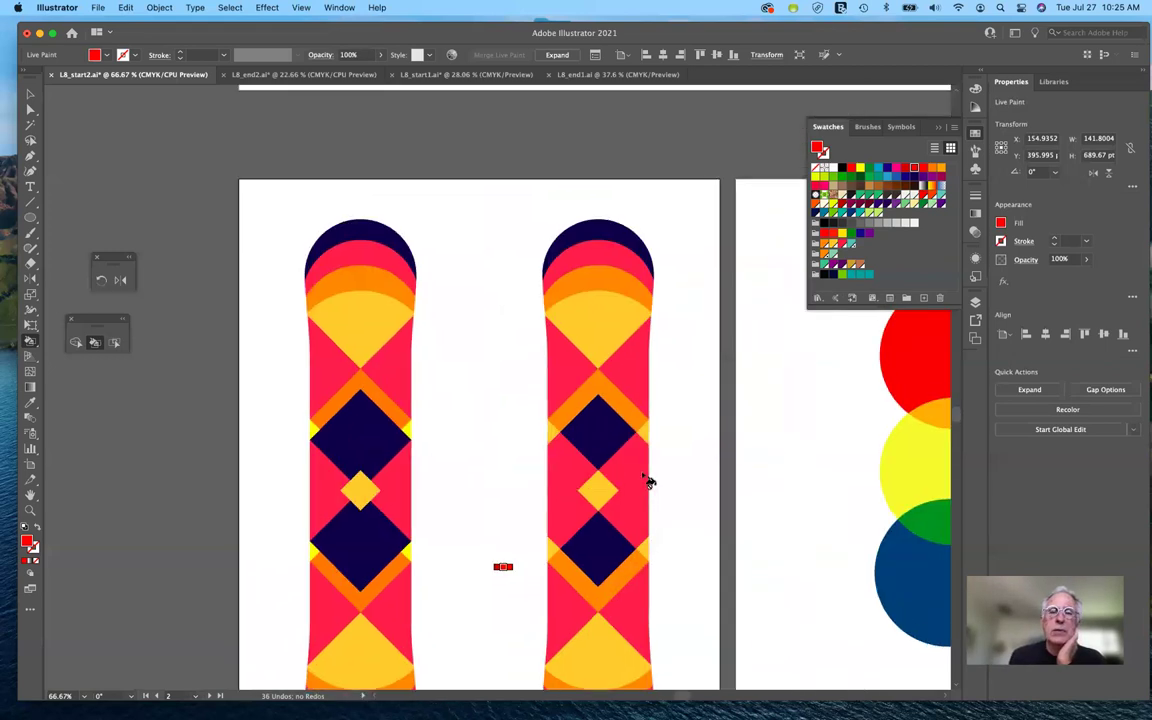
scroll(648, 482, "up", 10)
scroll(648, 482, "right", 5)
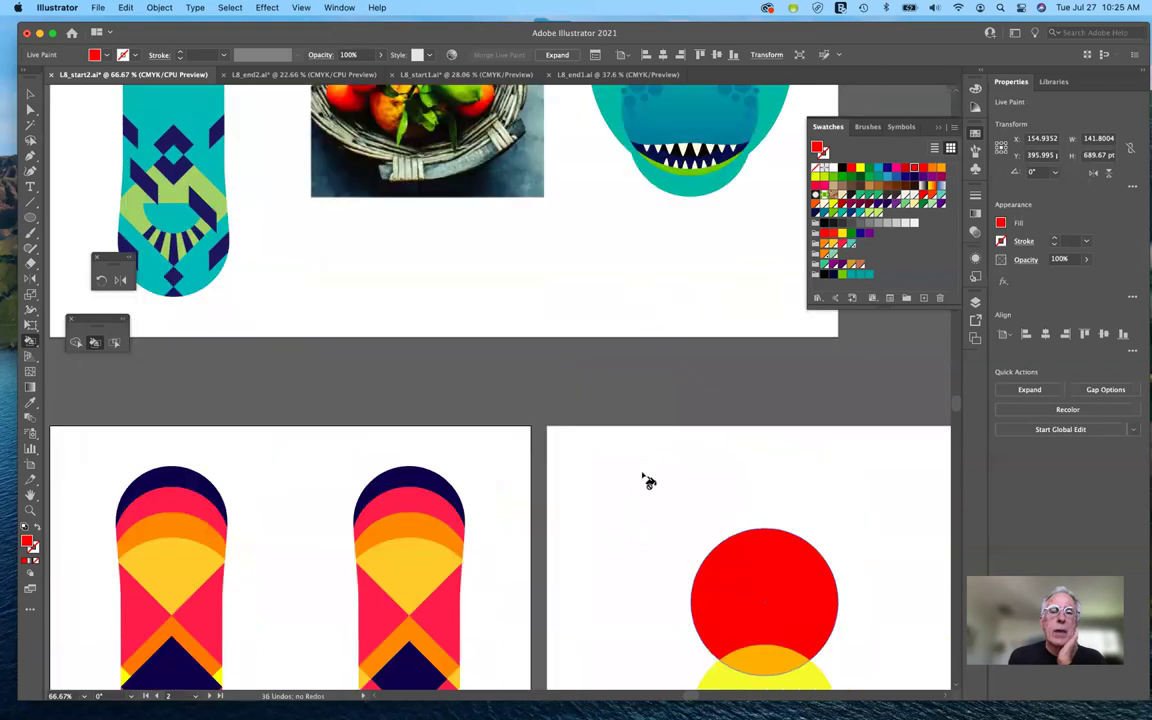
scroll(648, 482, "up", 4)
scroll(648, 482, "left", 6)
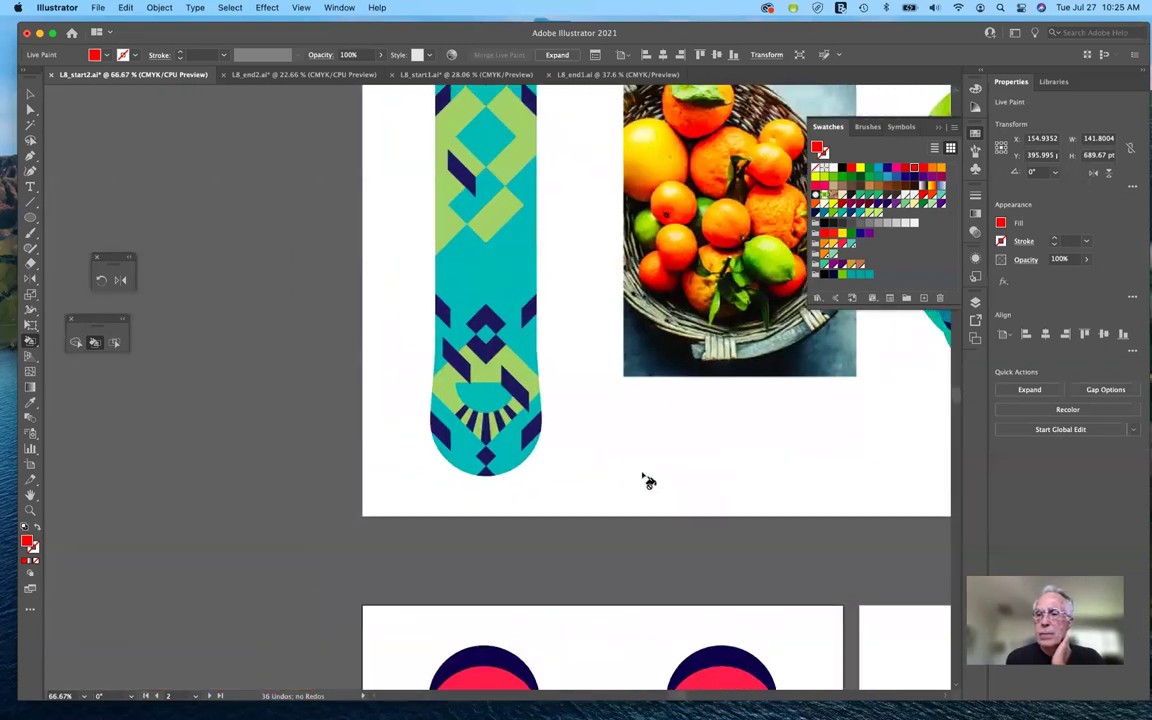
scroll(648, 482, "right", 2)
scroll(648, 482, "right", 3)
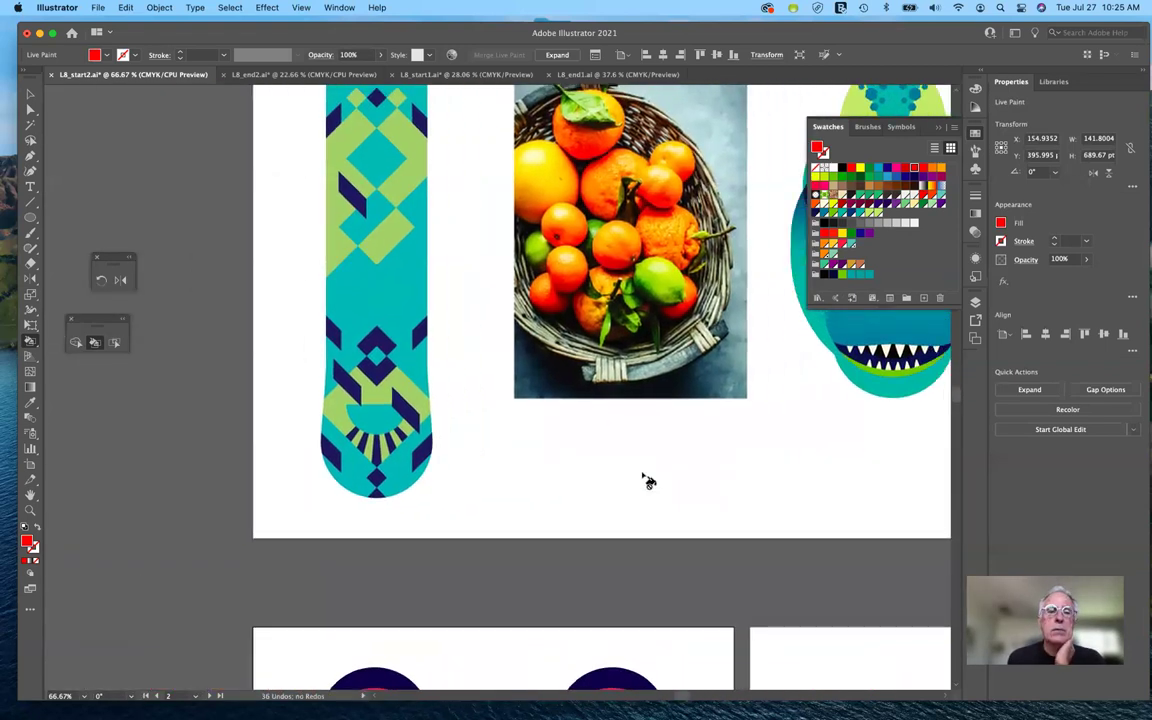
scroll(648, 482, "up", 3)
scroll(648, 482, "left", 1)
scroll(648, 482, "up", 3)
scroll(648, 482, "left", 1)
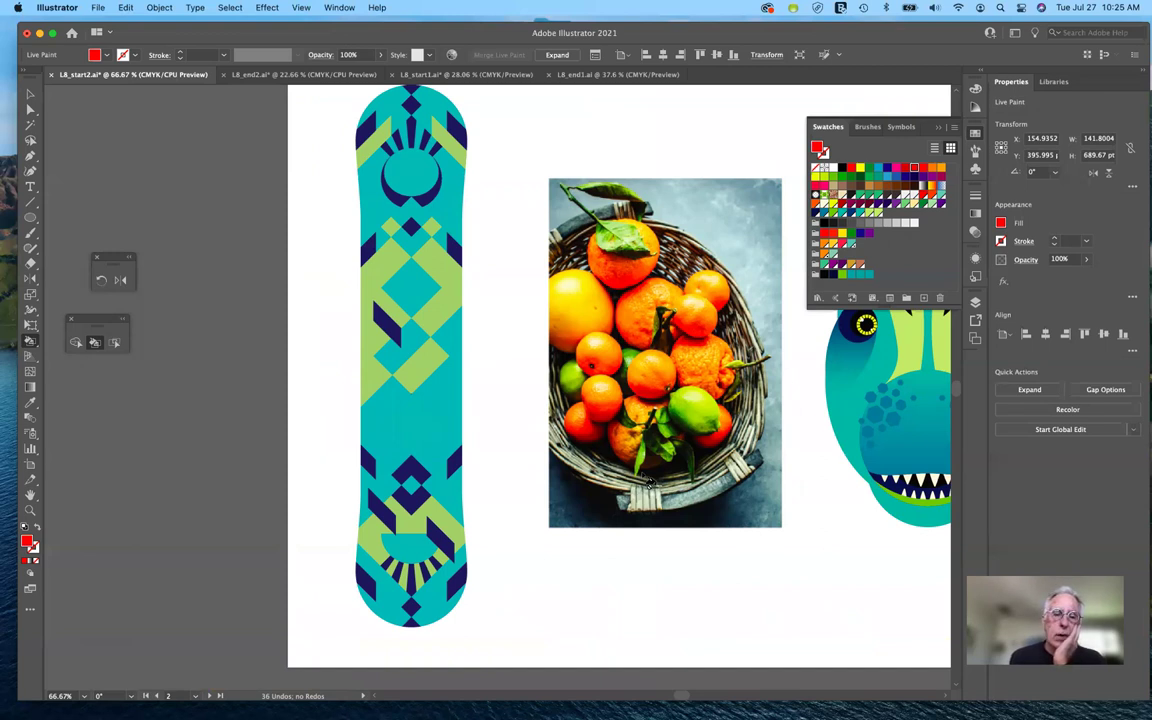
scroll(650, 482, "right", 3)
scroll(650, 482, "down", 2)
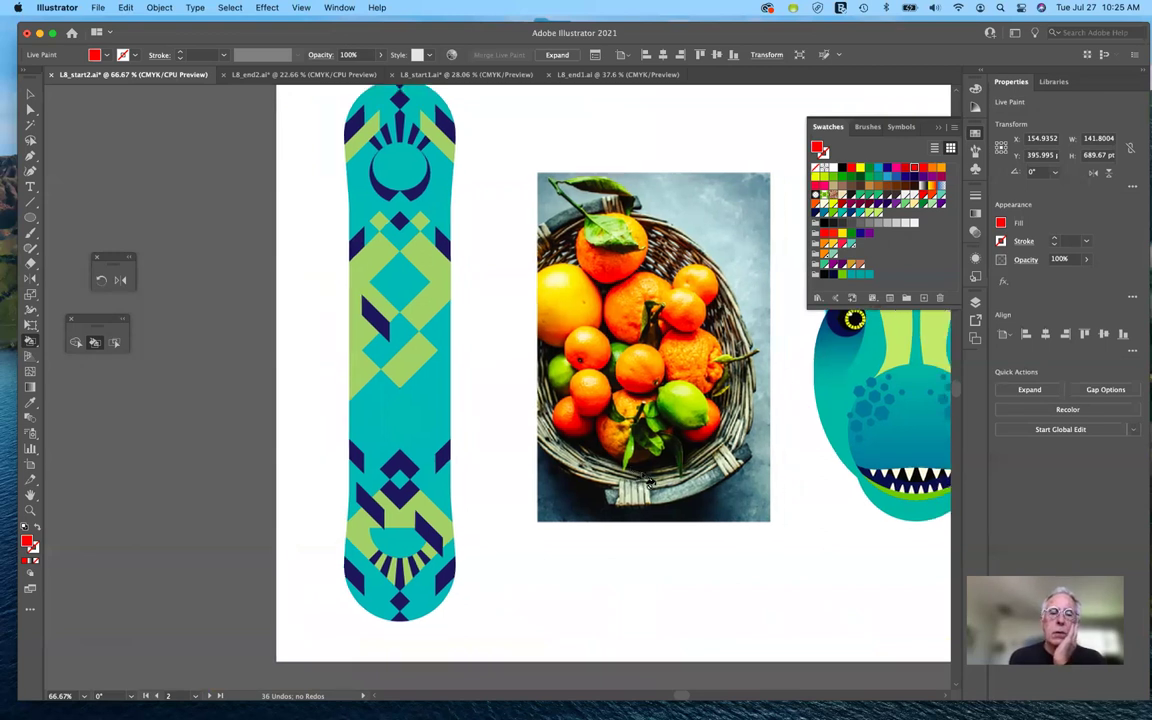
scroll(648, 481, "up", 5)
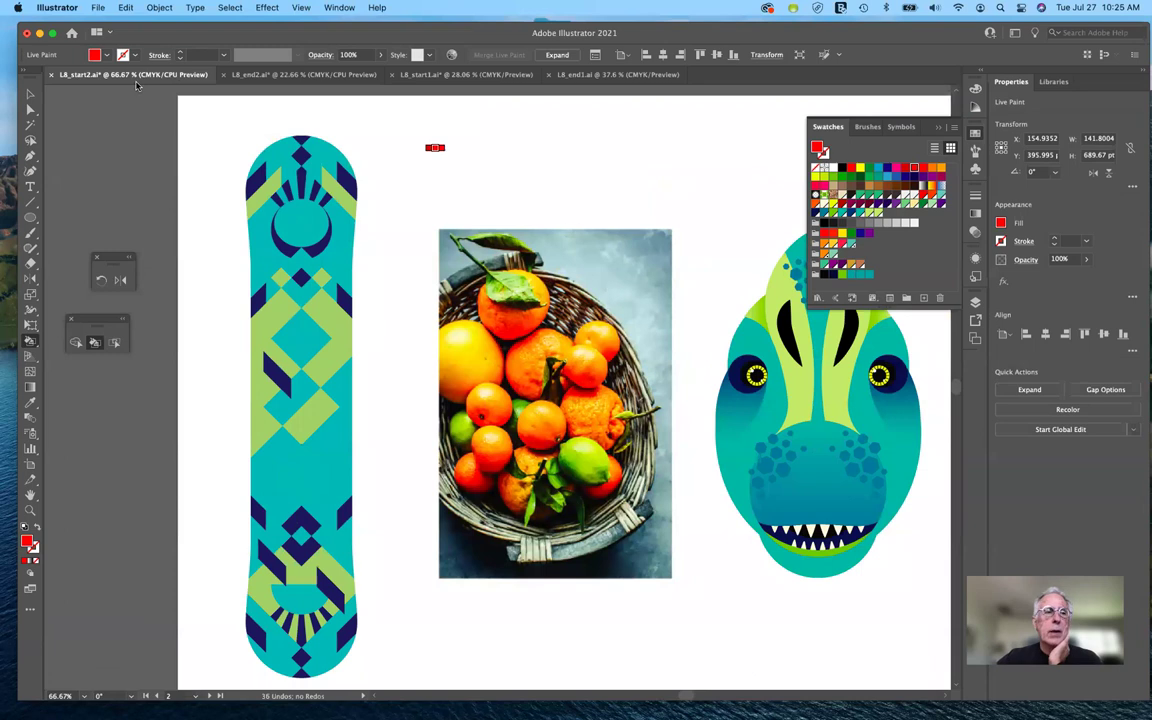
- Select the fruit basket photo and look through the objects inside Layer 1
left_click(30, 93)
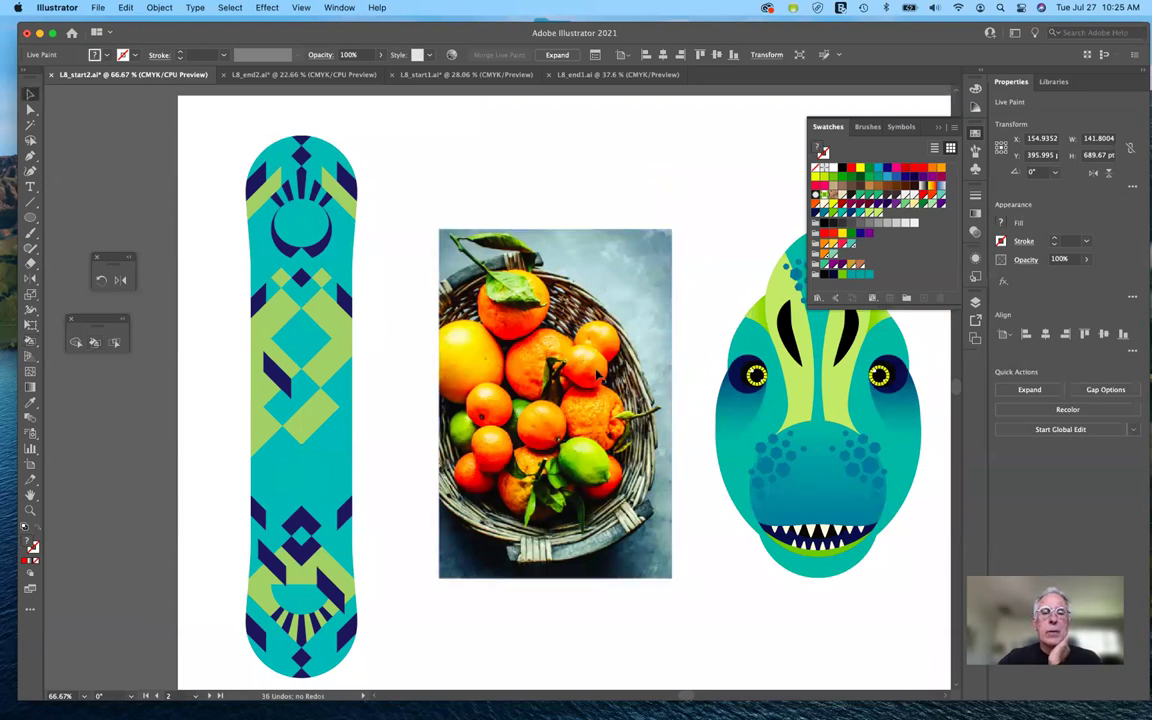
left_click(593, 371)
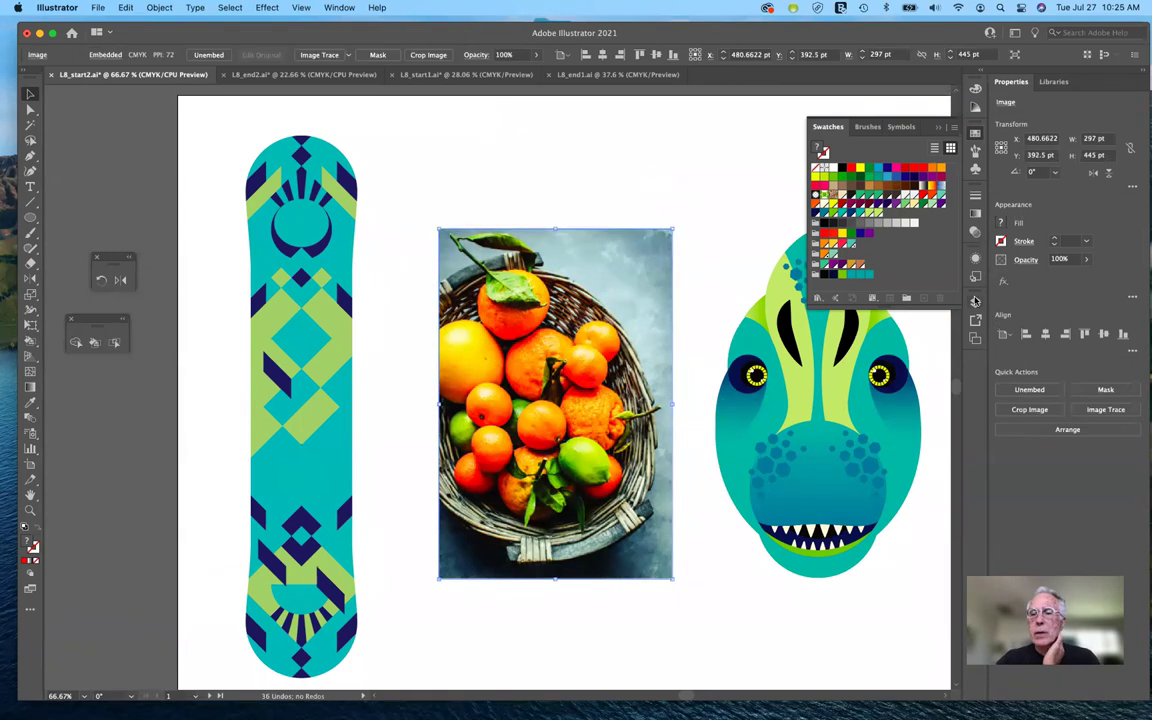
left_click(975, 301)
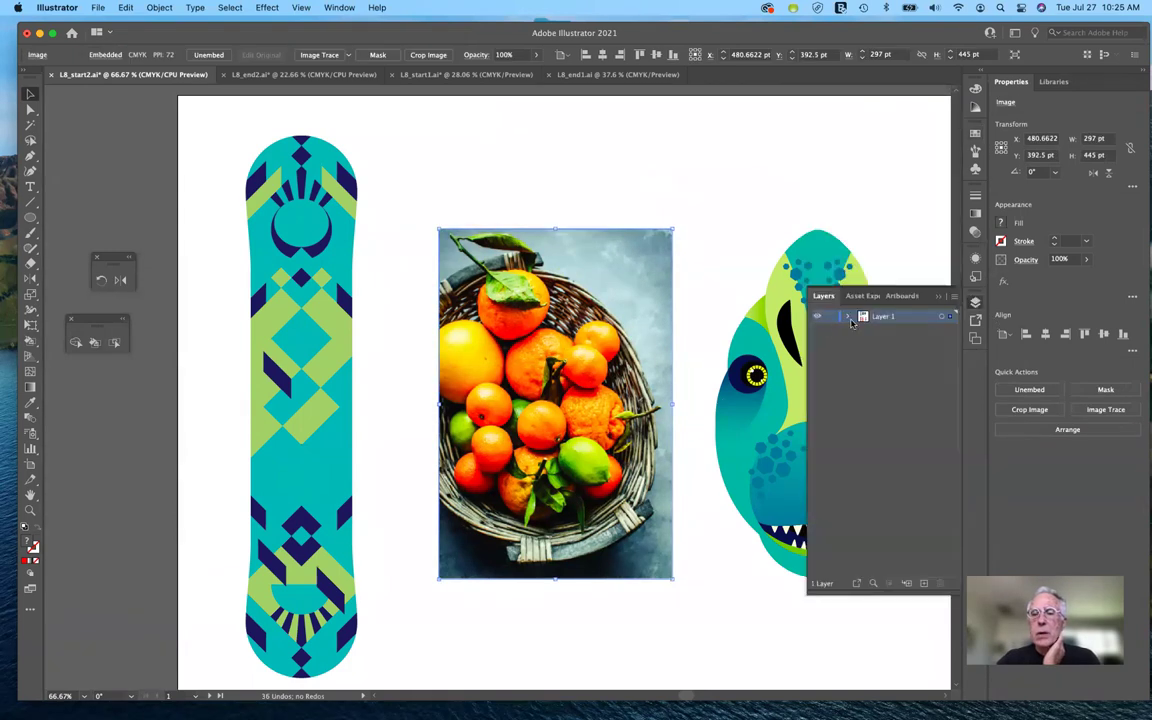
left_click(847, 316)
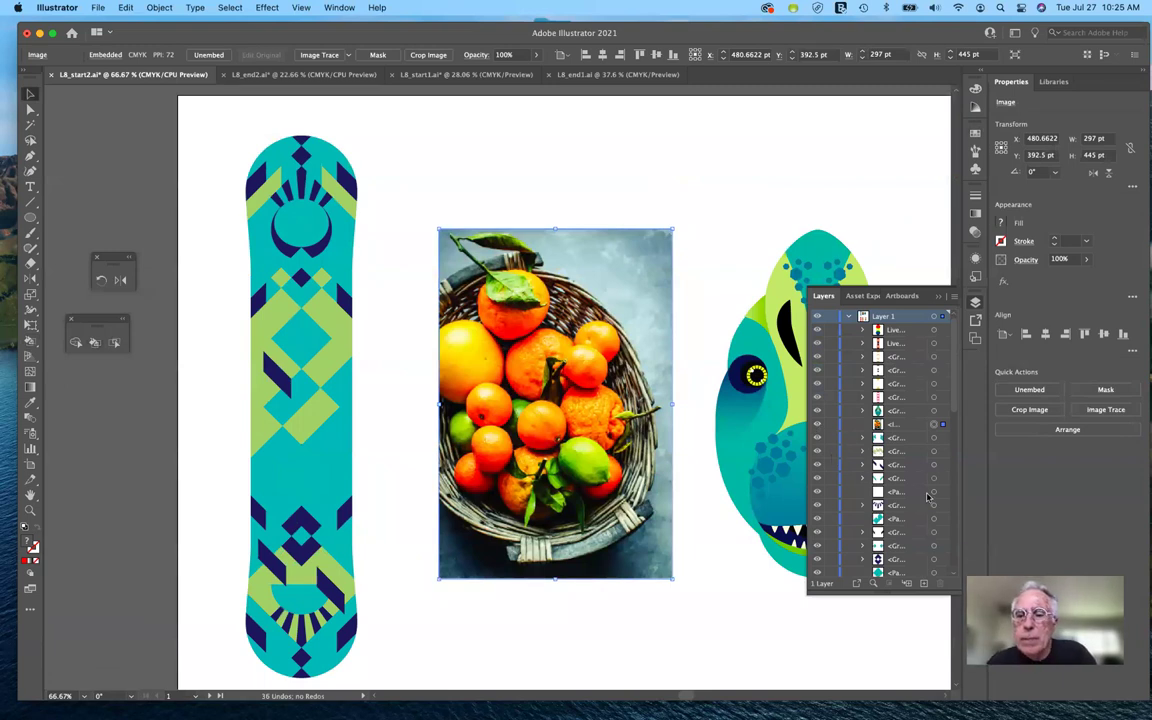
scroll(927, 496, "down", 5)
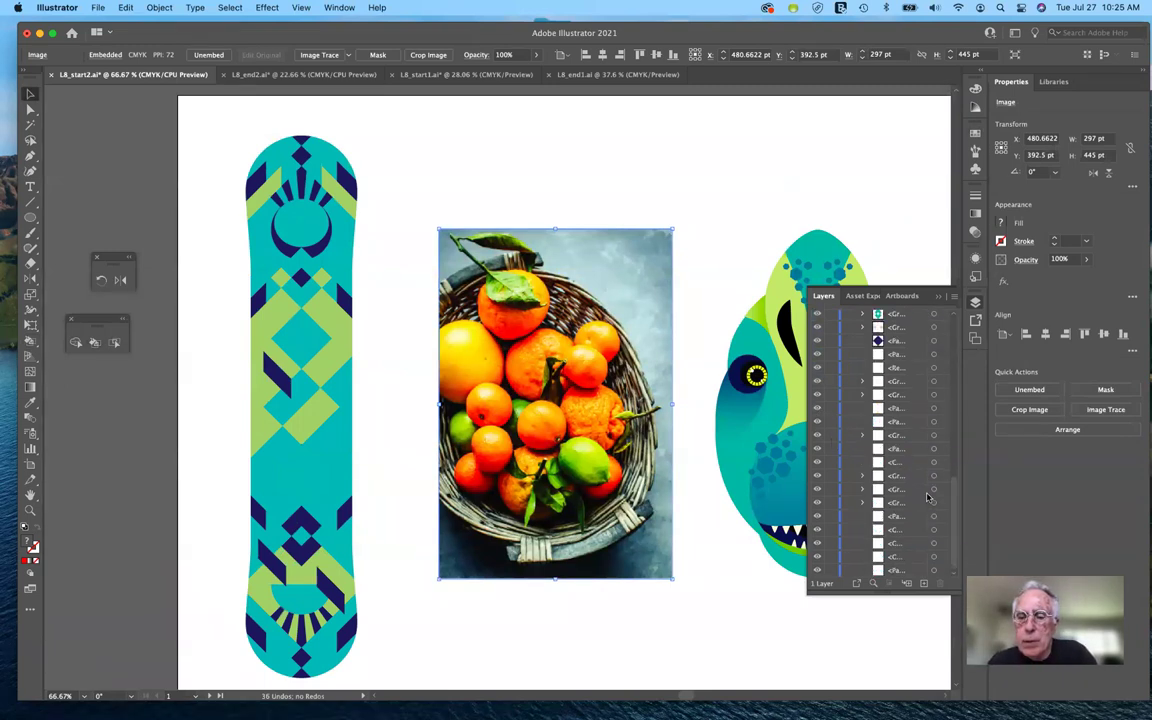
scroll(927, 496, "up", 5)
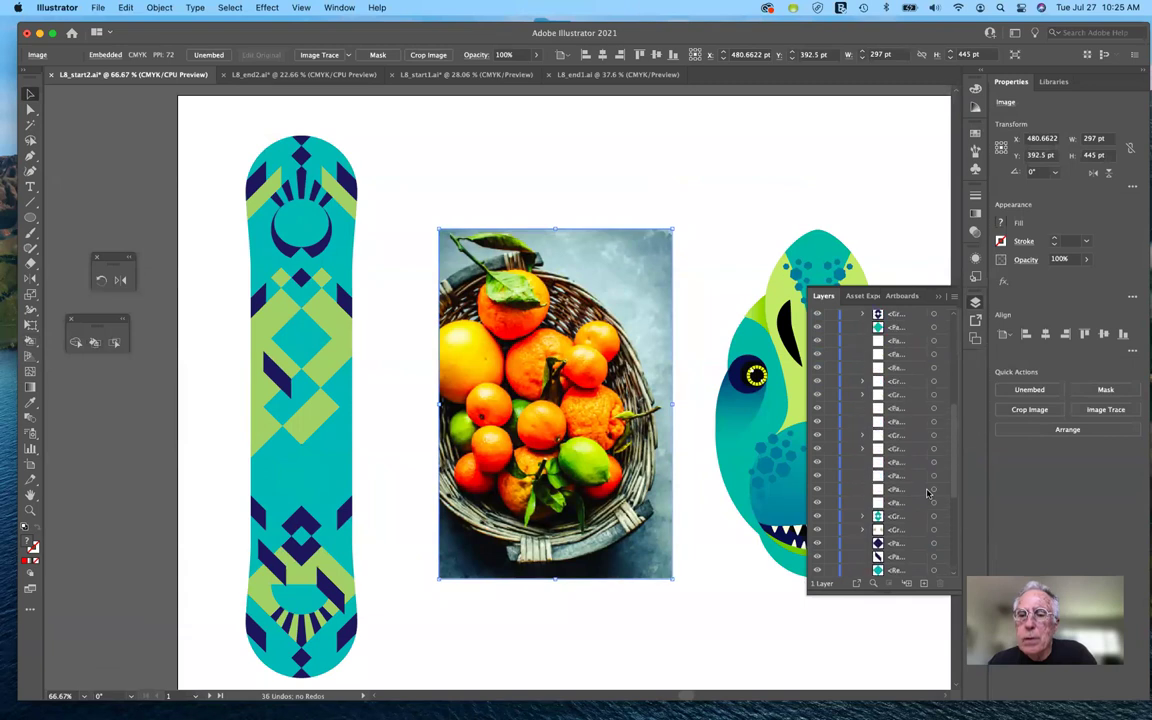
scroll(927, 493, "up", 3)
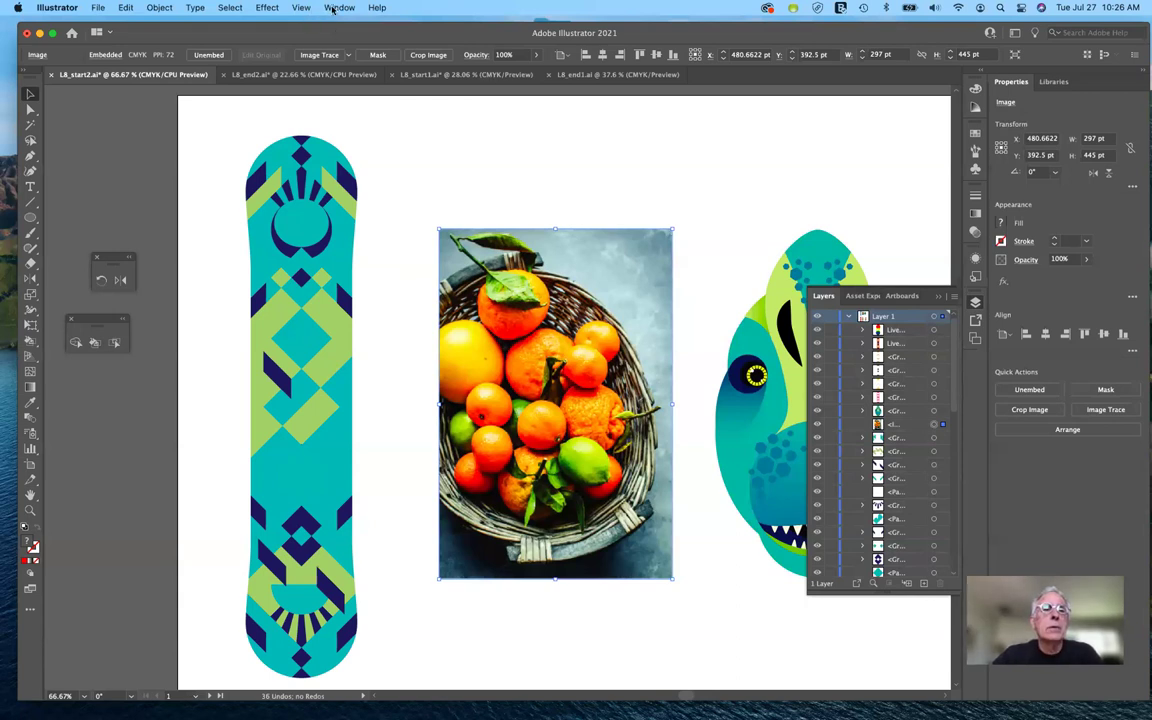
left_click(937, 299)
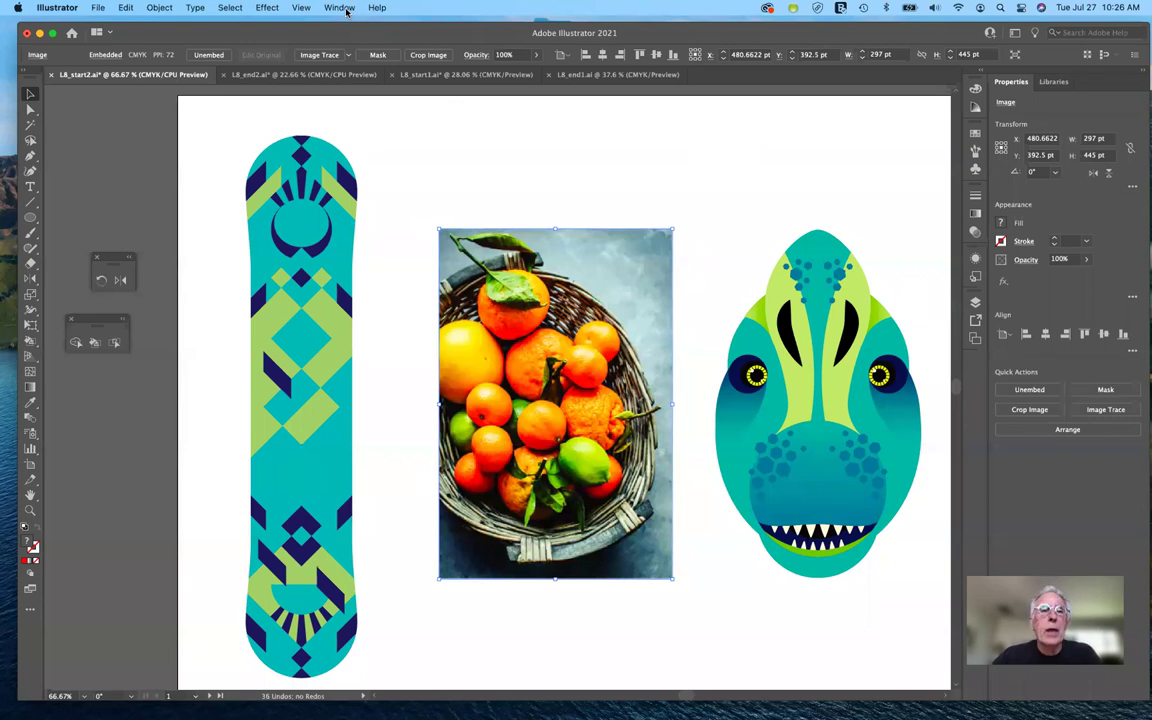
- Image-trace the fruit basket photo with the 6 Colors preset and expand the tracing into editable paths
left_click(345, 9)
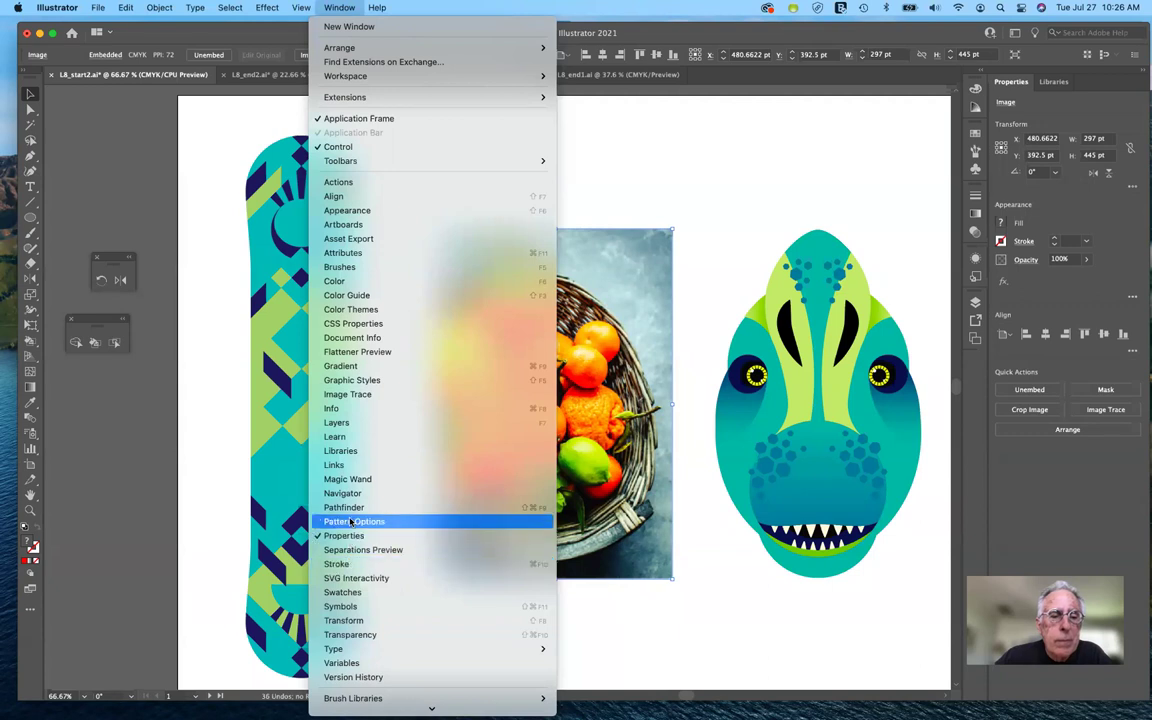
left_click(357, 396)
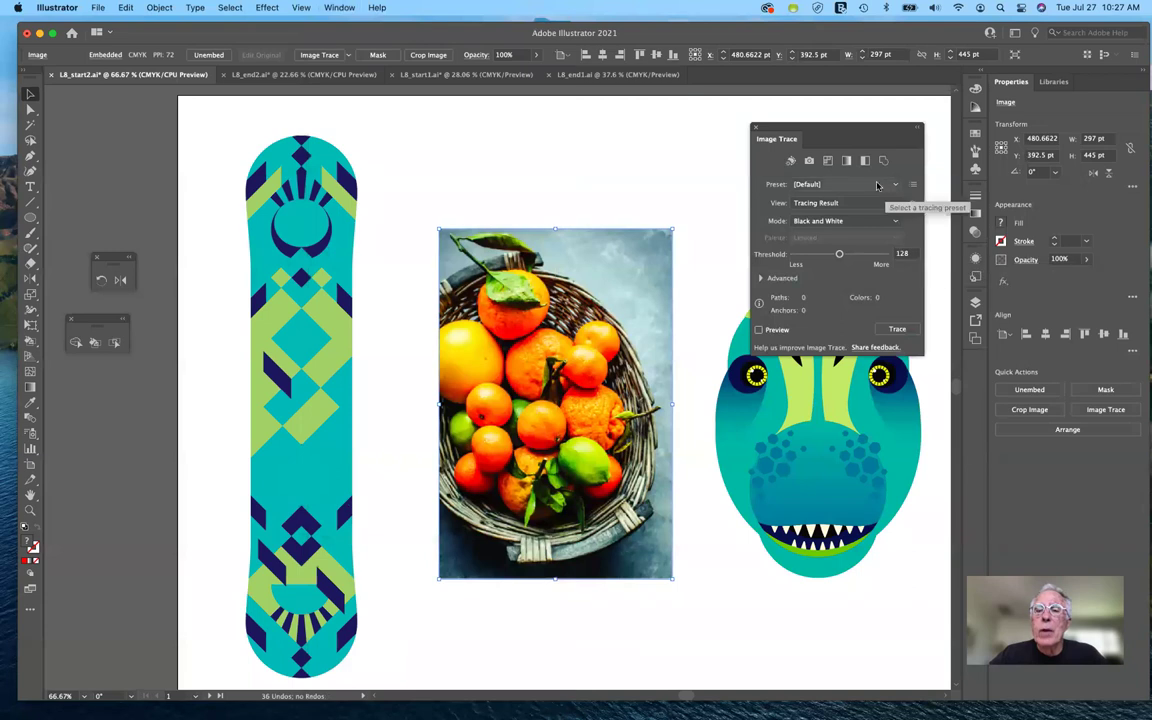
left_click(900, 330)
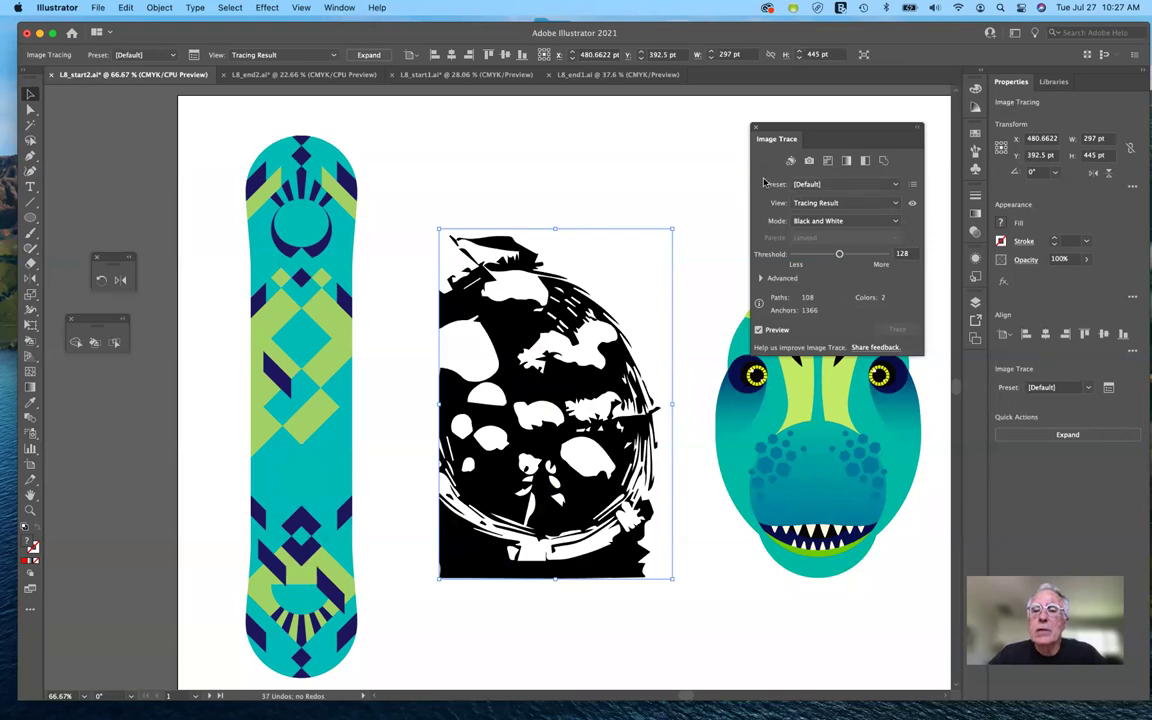
left_click(893, 185)
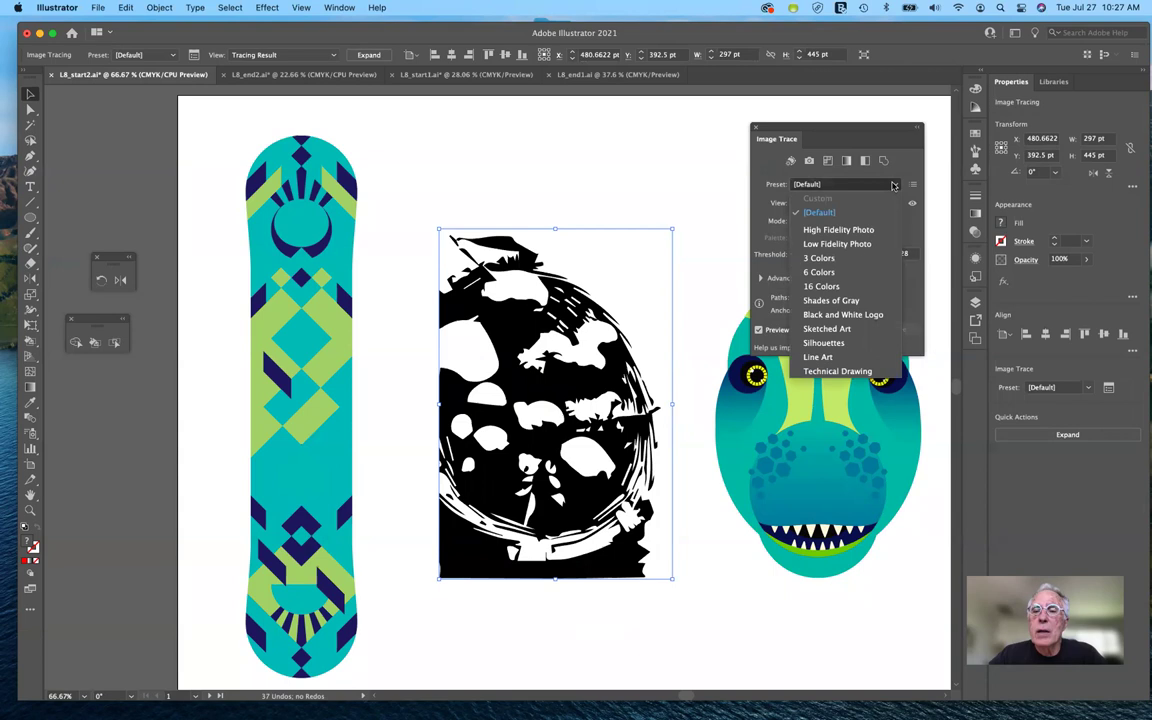
left_click(820, 272)
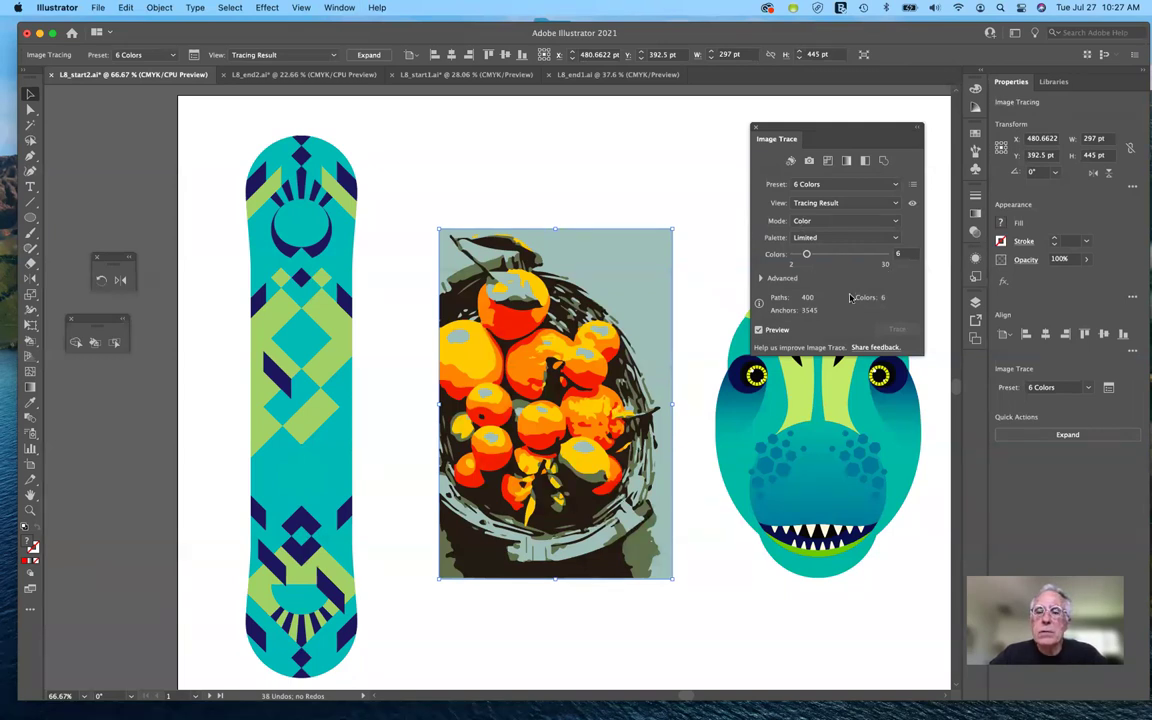
left_click(761, 278)
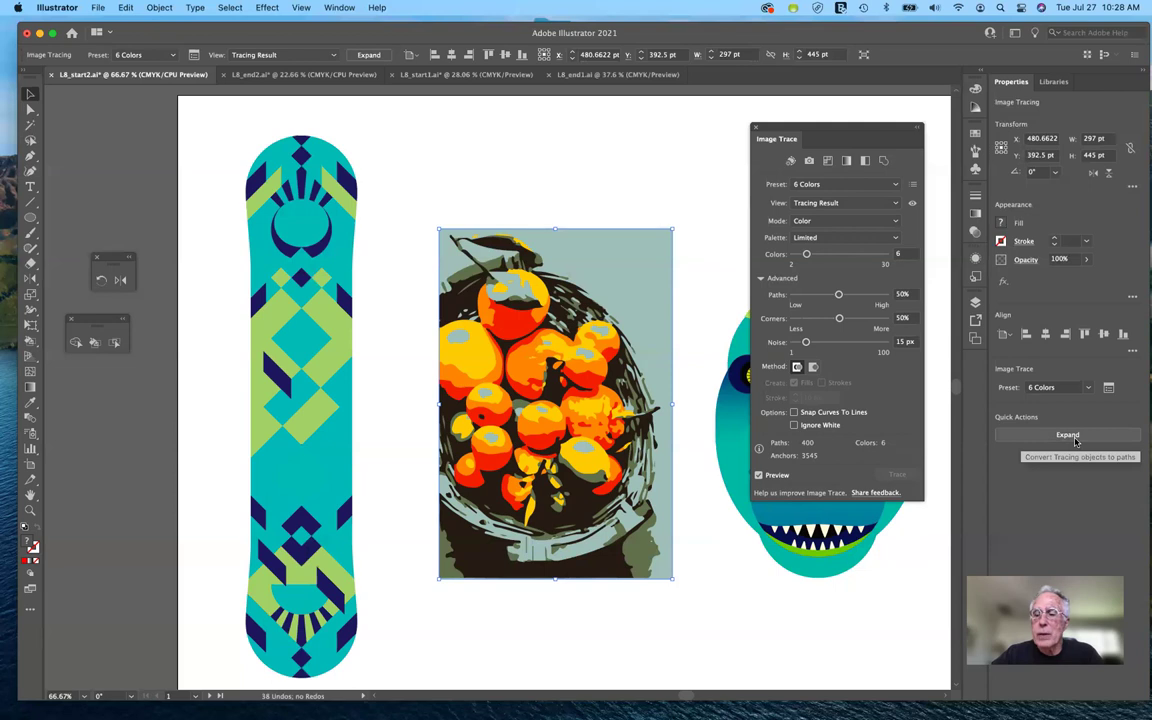
left_click(377, 56)
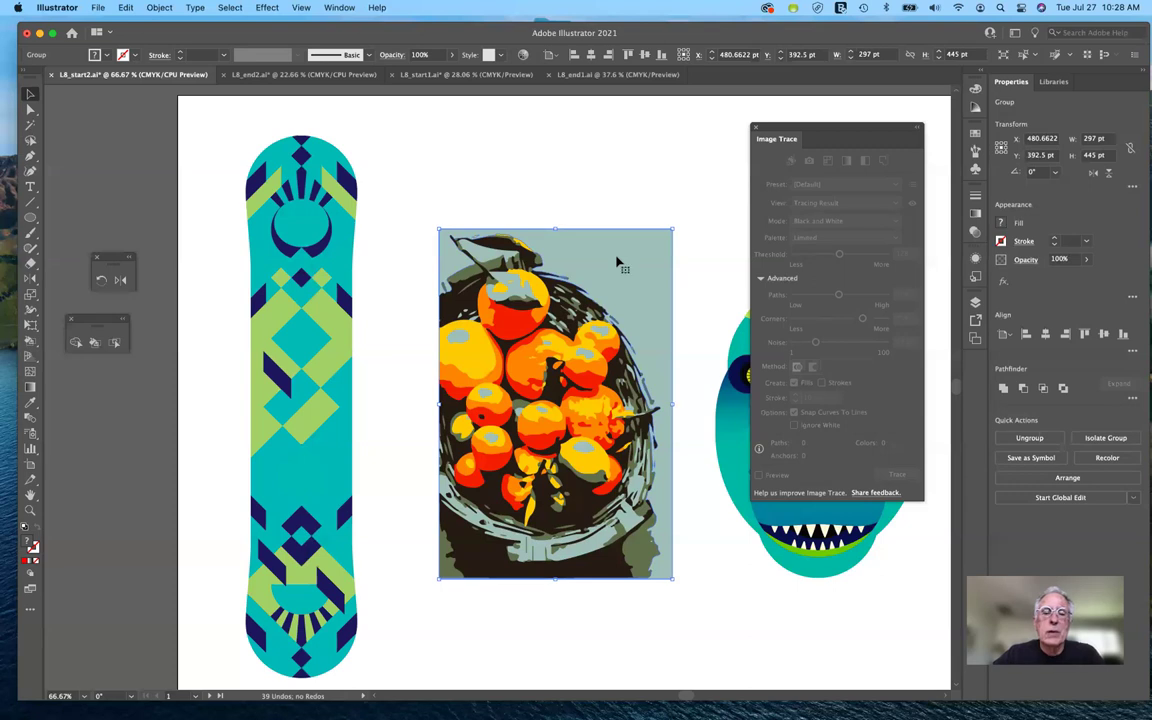
- Directly select only the pale gray-green background shape of the expanded fruit tracing and close the Image Trace settings
left_click(29, 110)
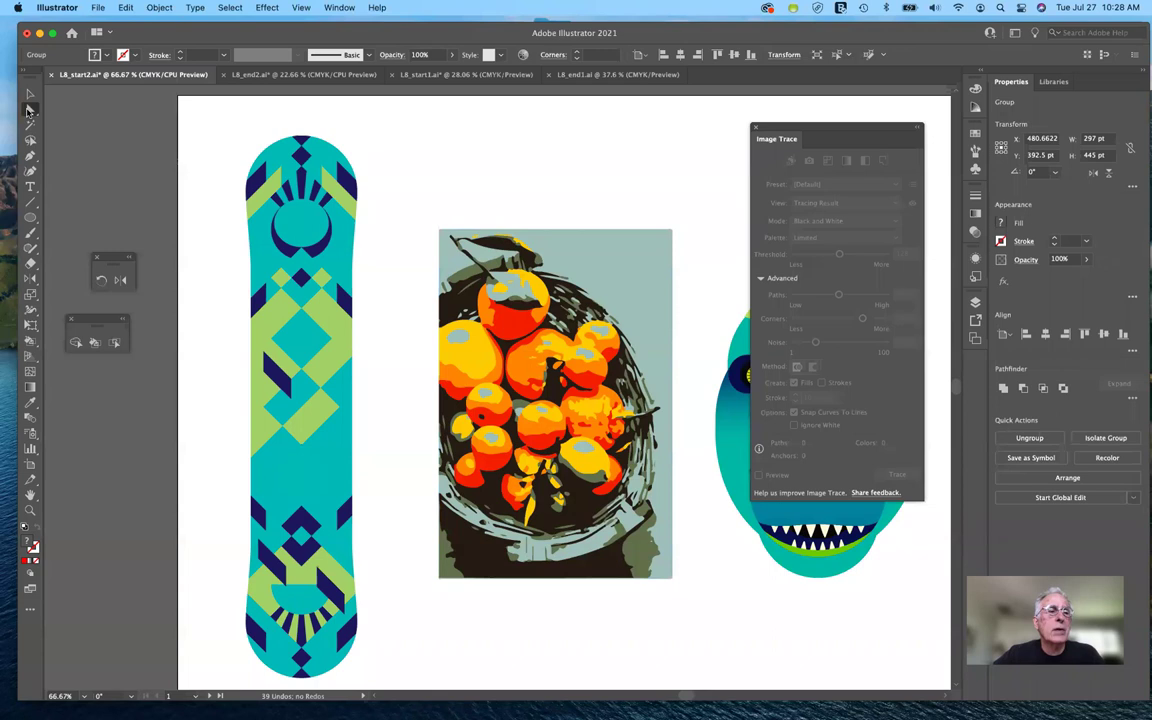
left_click(29, 110)
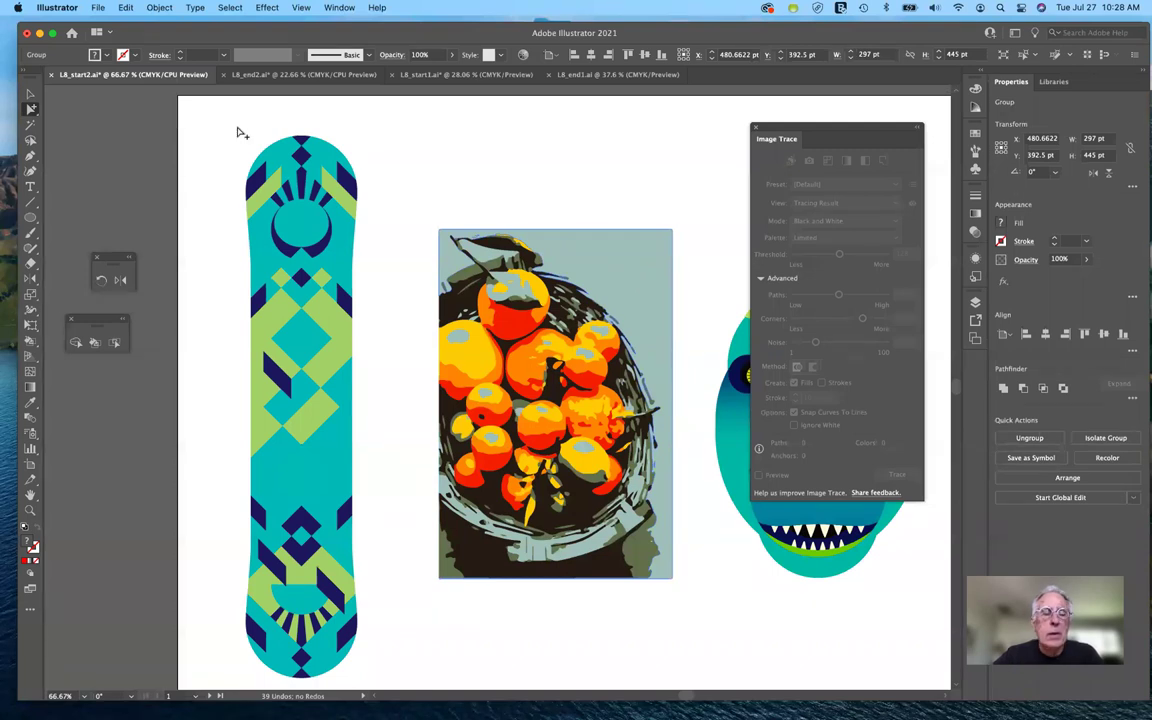
left_click(32, 108)
left_click(32, 108)
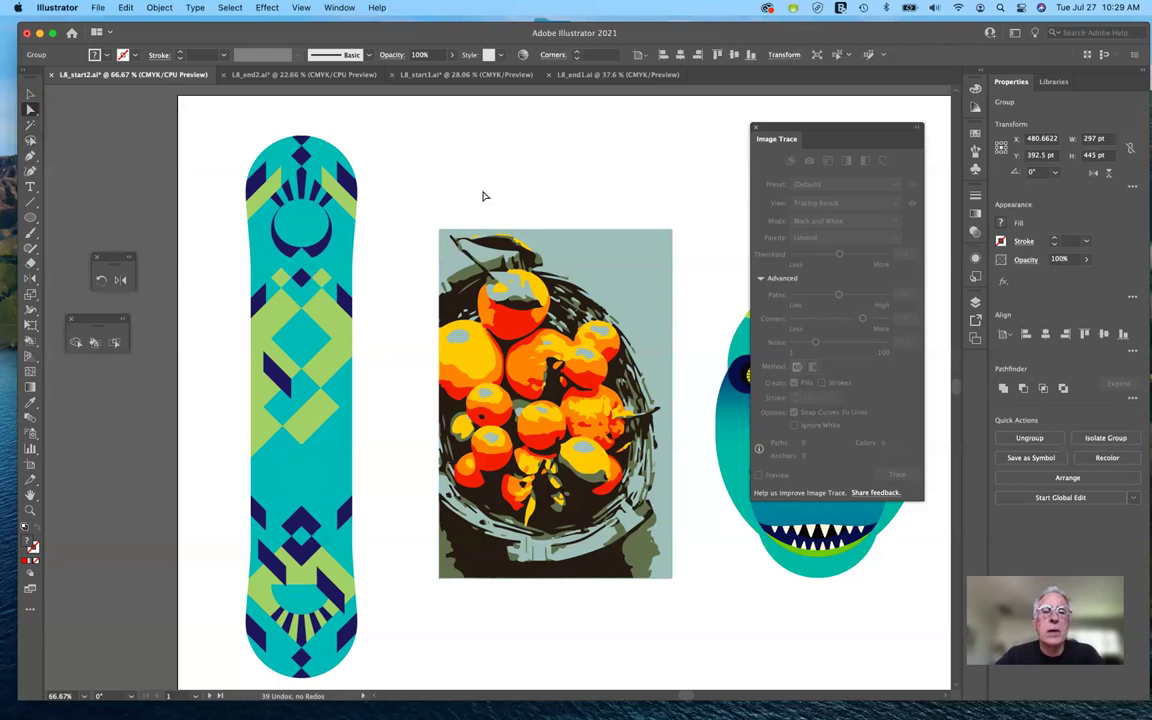
left_click(630, 200)
left_click(629, 265)
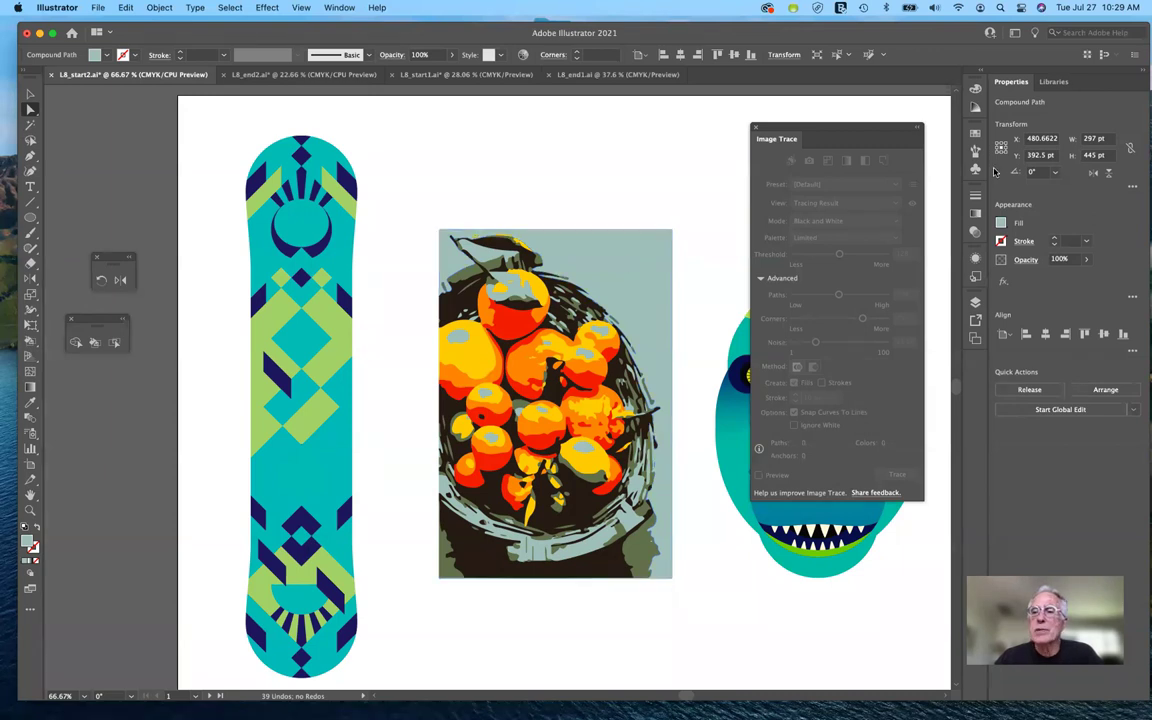
left_click(755, 128)
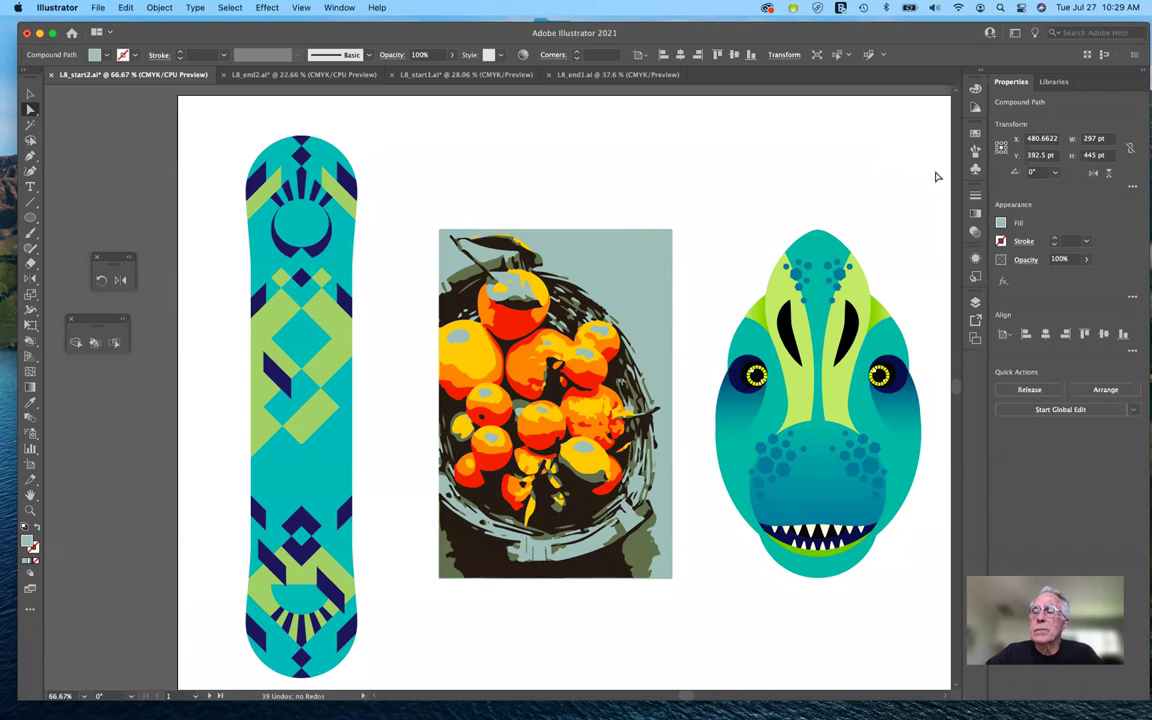
- Try a yellow swatch fill on the tracing's background shape and undo it
left_click(975, 137)
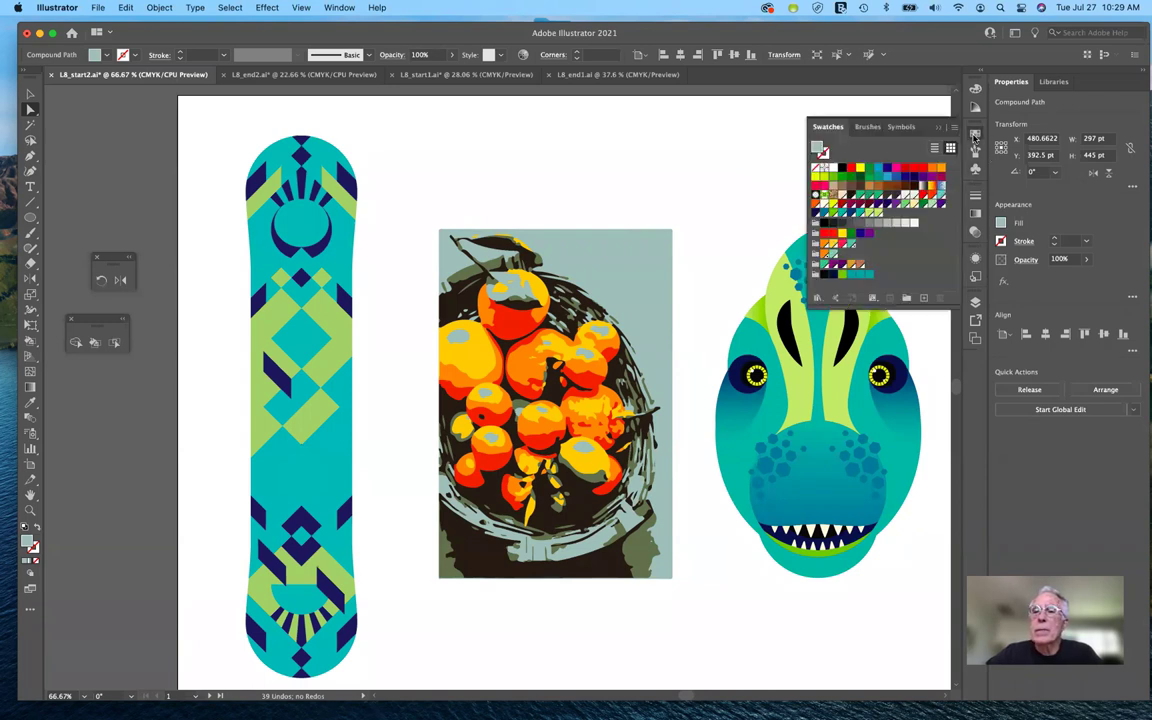
left_click(860, 168)
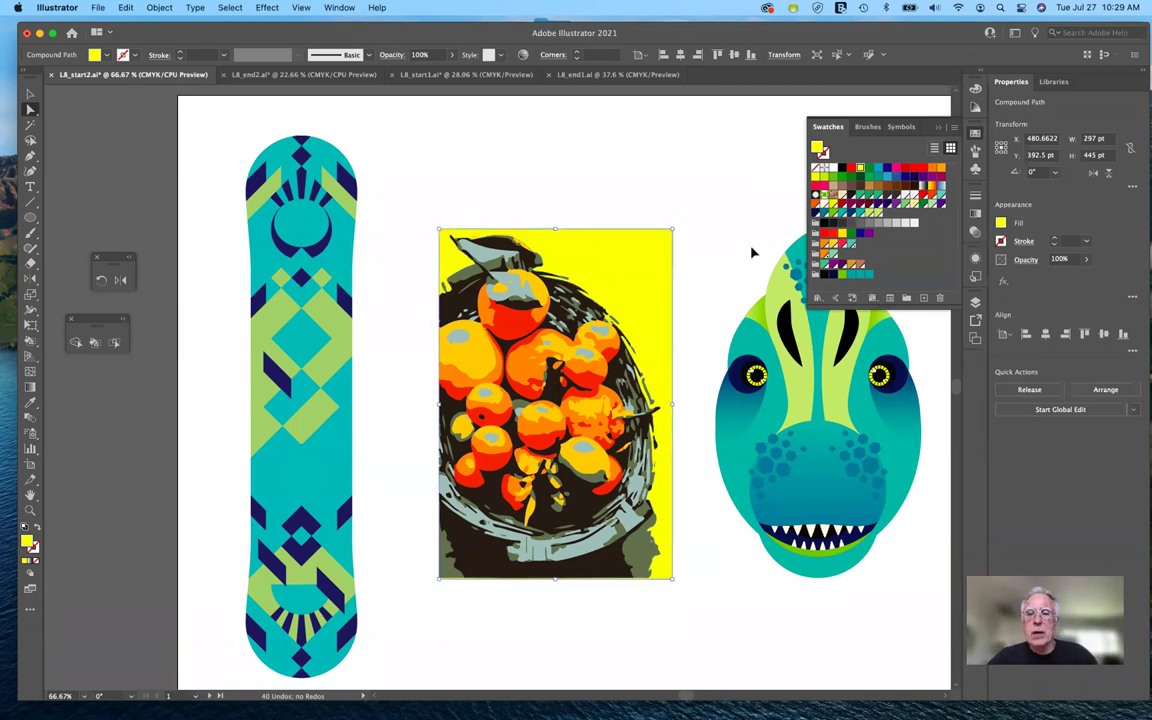
key("super+z")
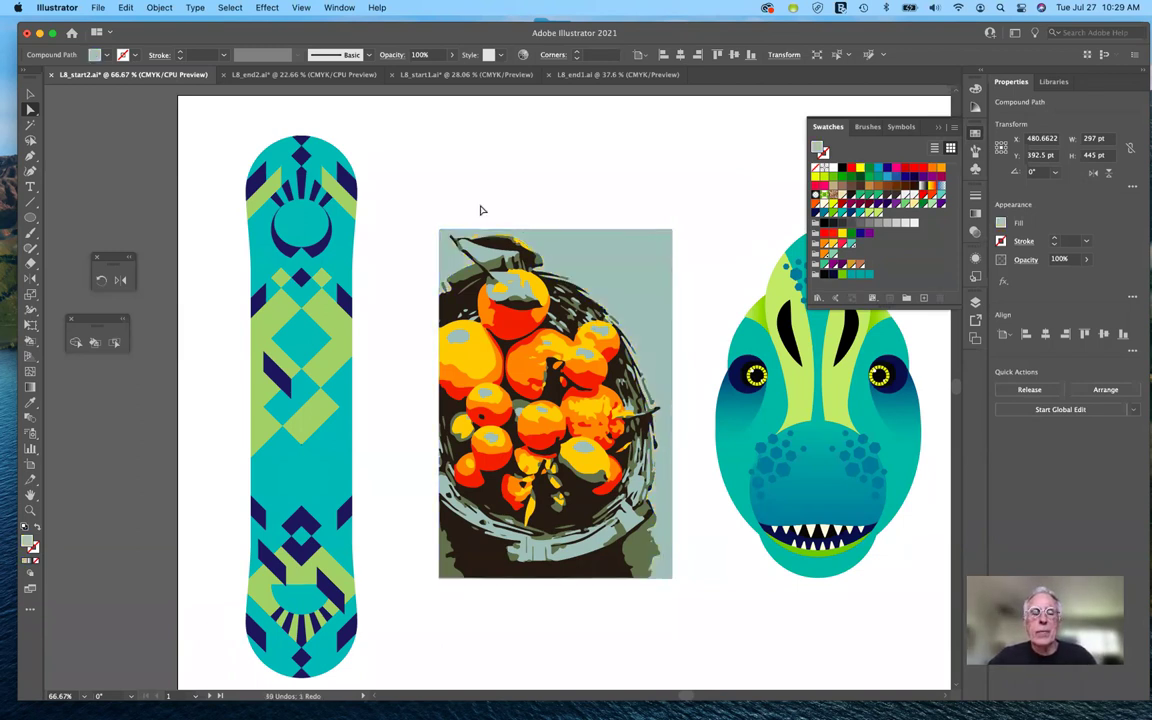
- Select the whole fruit tracing and save its colors as a color group named fruitBasket, converting process colors to global
left_click_drag(402, 198, 684, 620)
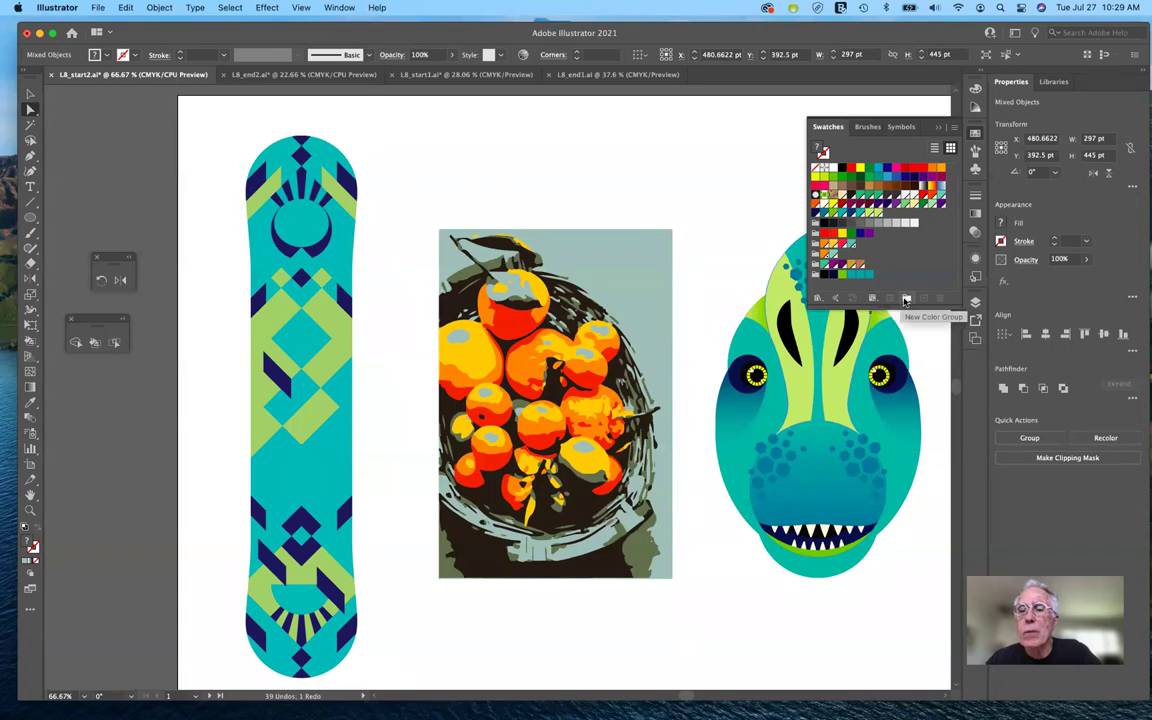
left_click(906, 298)
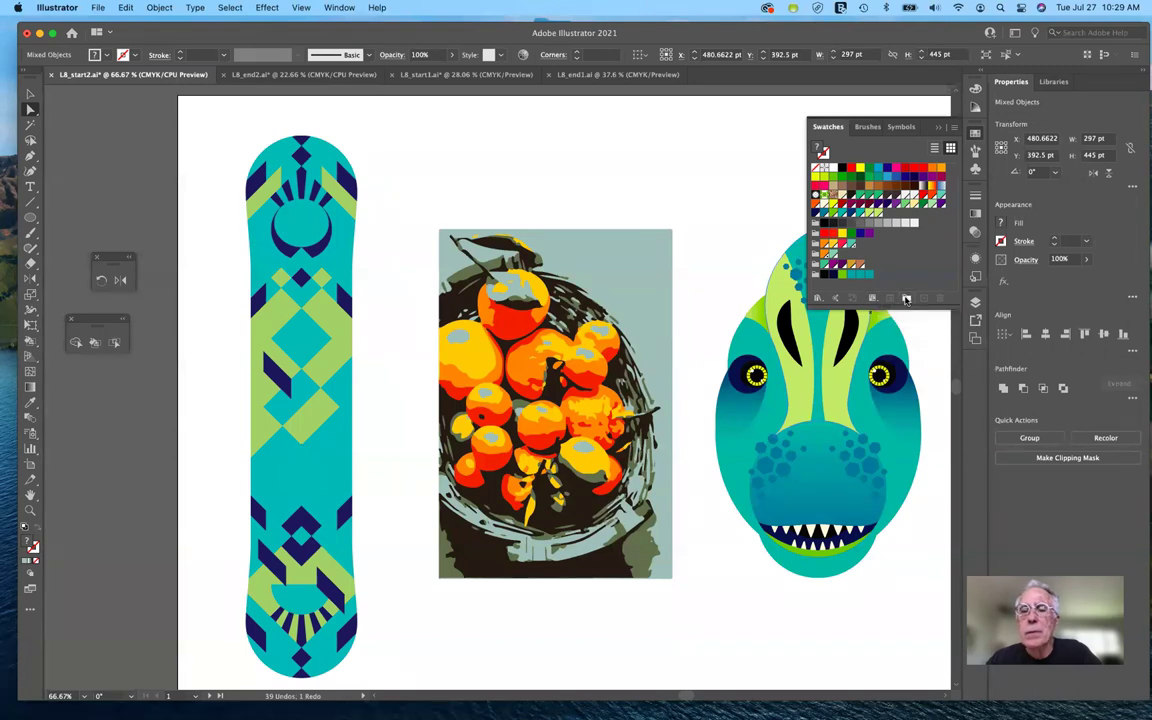
left_click_drag(658, 281, 641, 138)
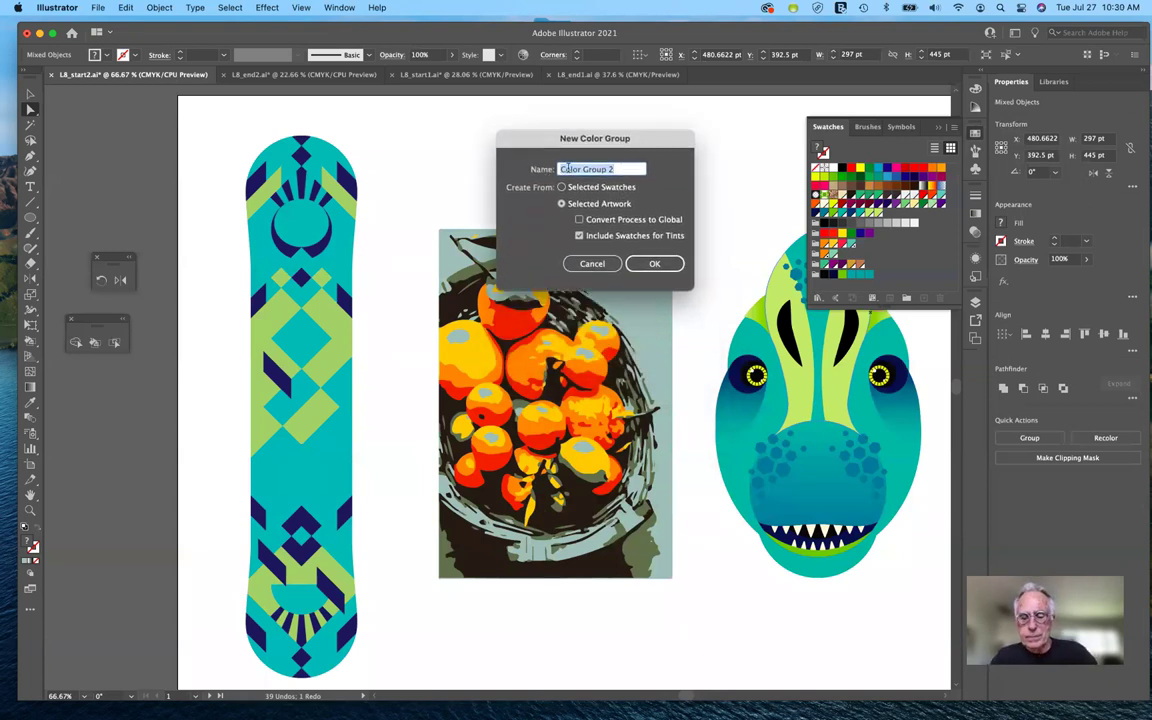
type("fru")
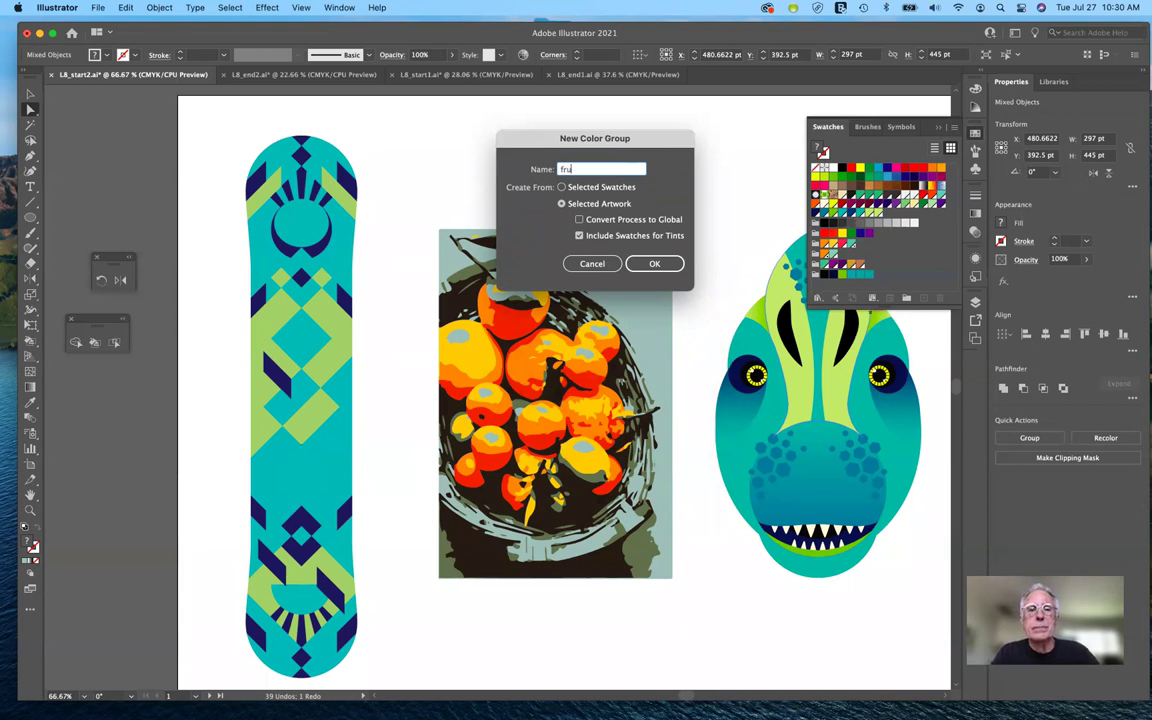
type("itBasket")
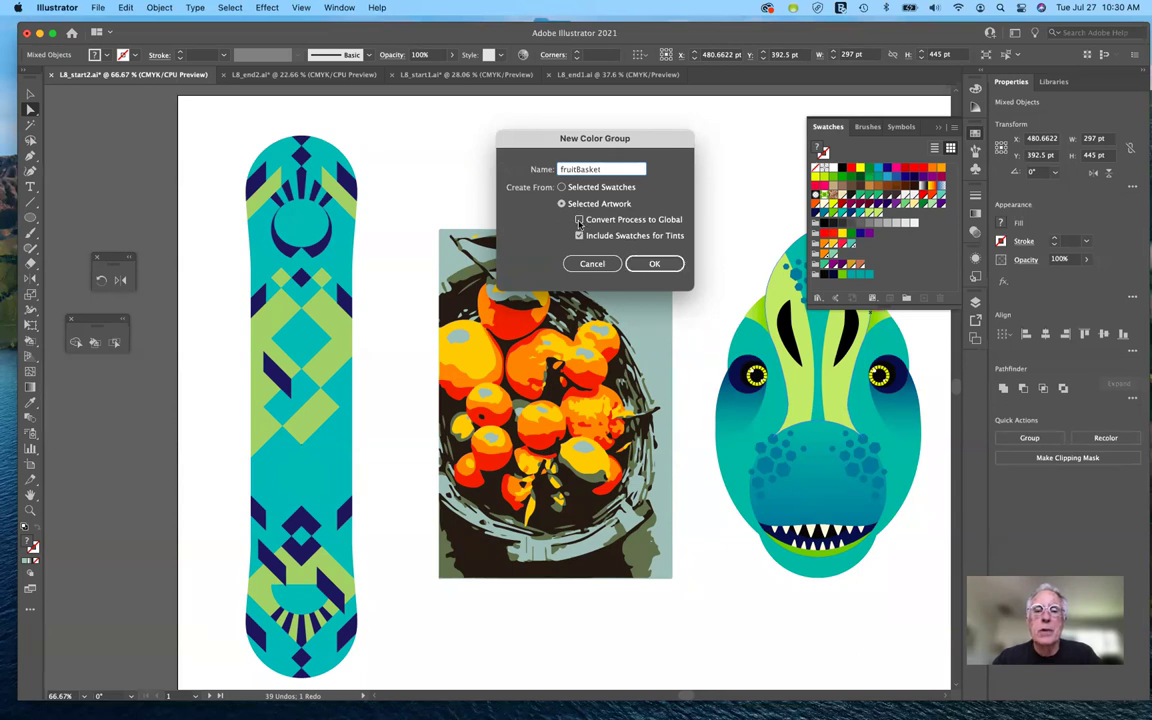
left_click(580, 220)
left_click(662, 264)
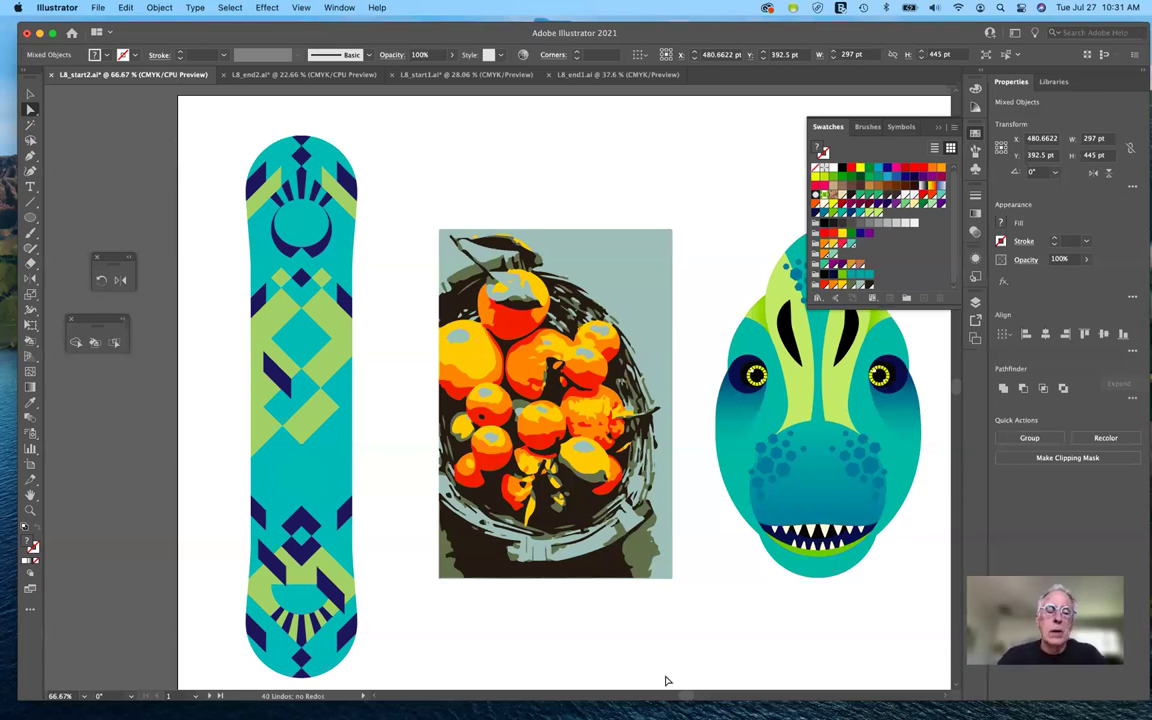
- Switch to L8_end1.ai and examine the North Cascades badge and the purple jacket artboards
scroll(667, 681, "up", 5)
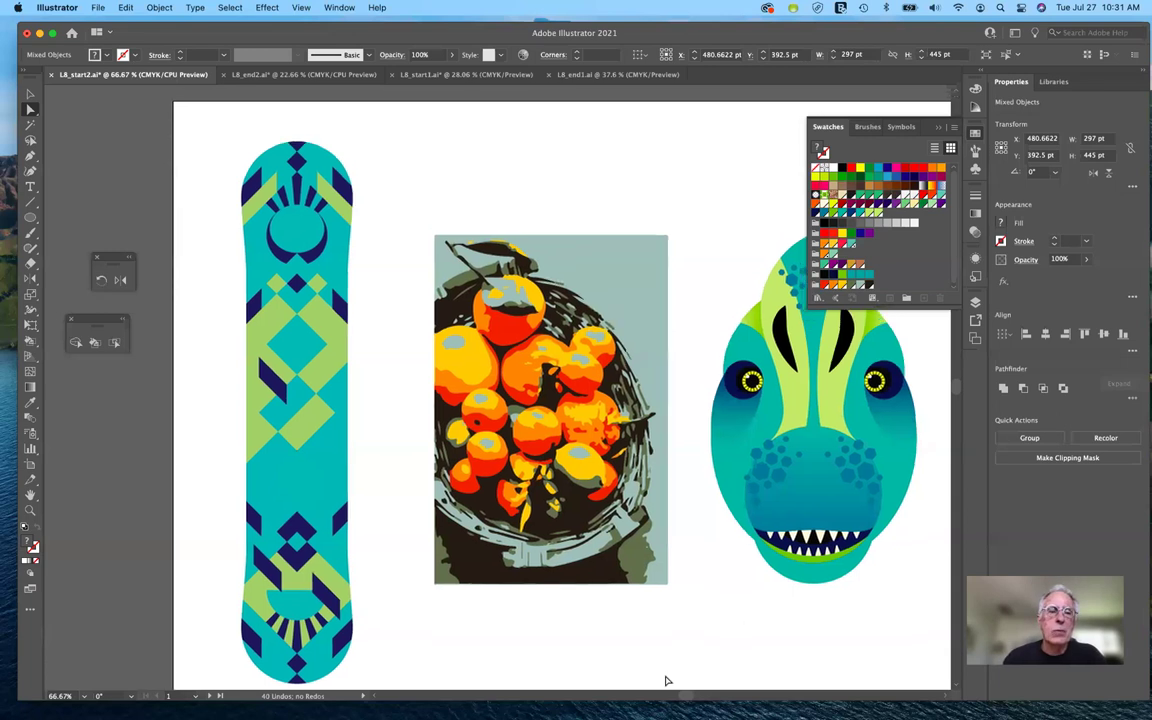
scroll(667, 681, "up", 5)
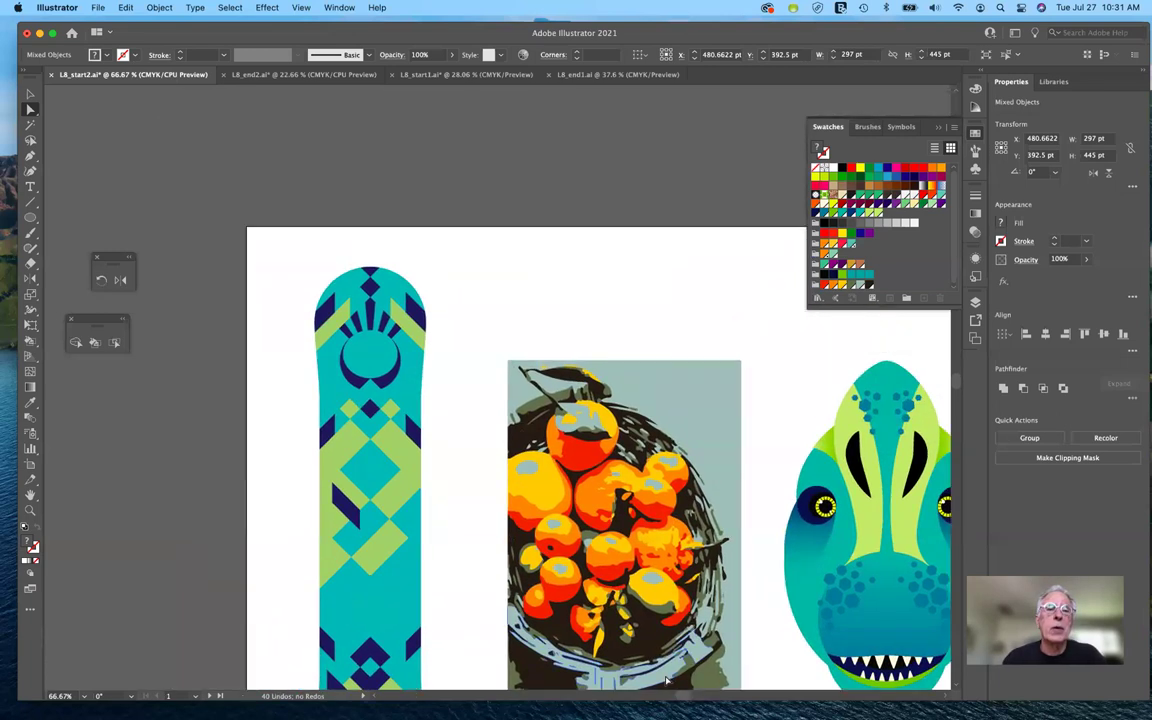
scroll(667, 681, "down", 2)
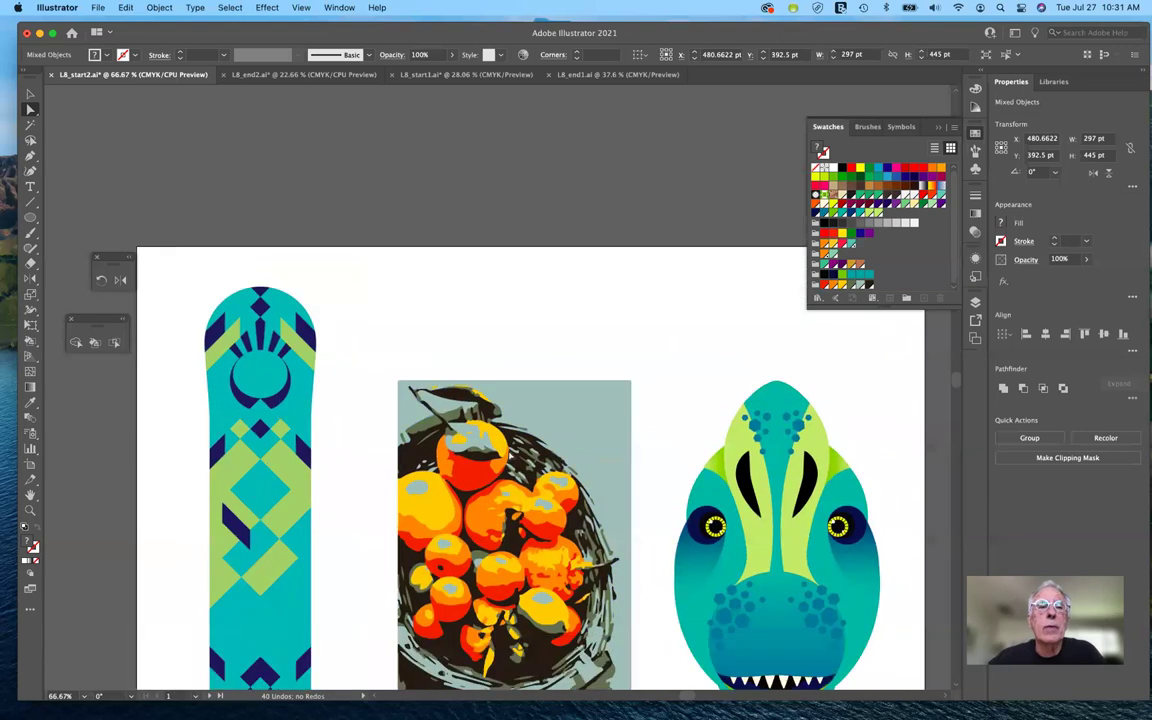
left_click(440, 77)
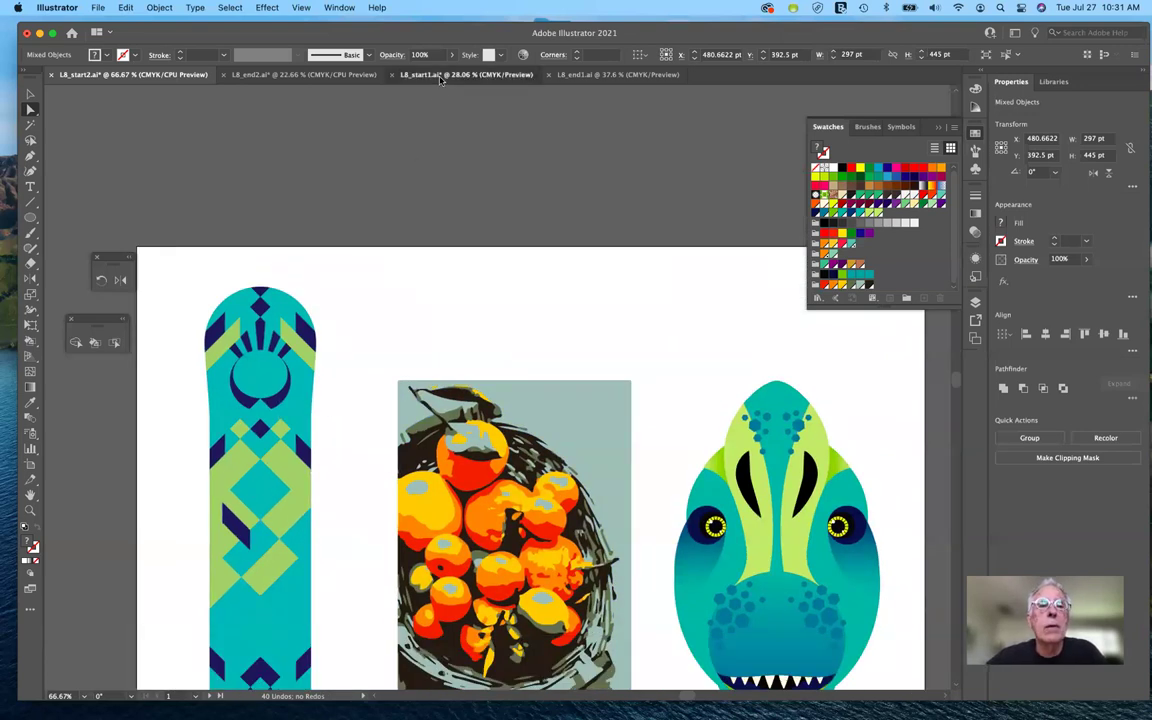
left_click(576, 76)
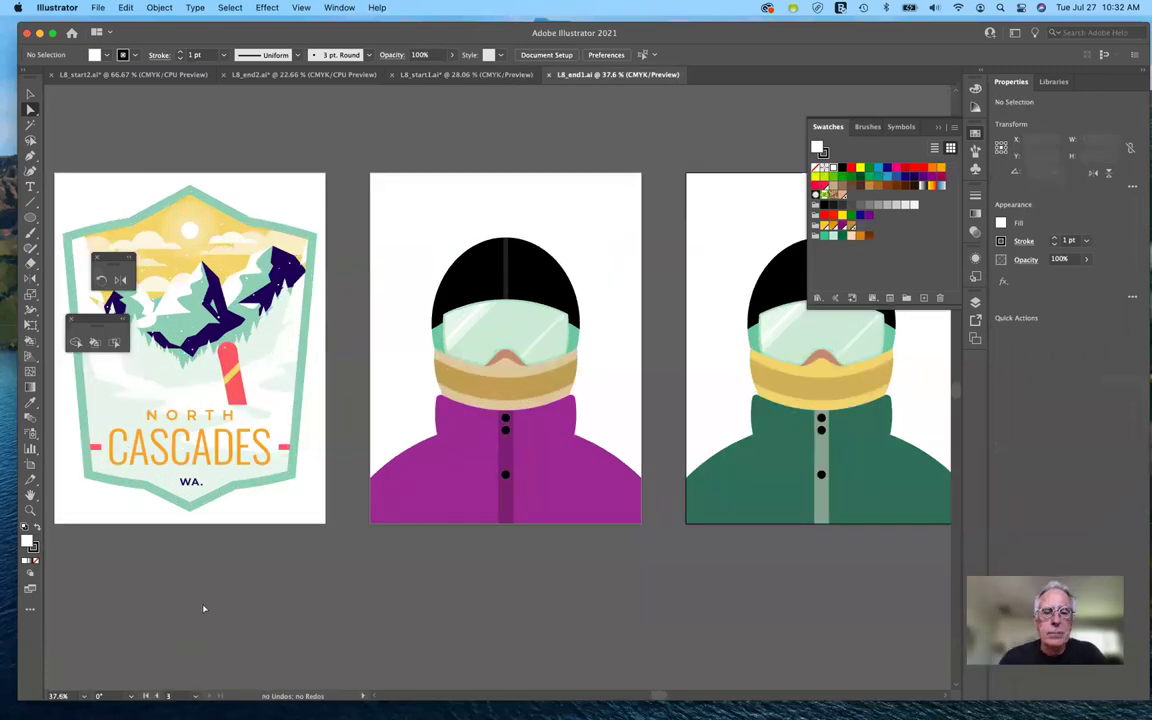
scroll(203, 608, "left", 5)
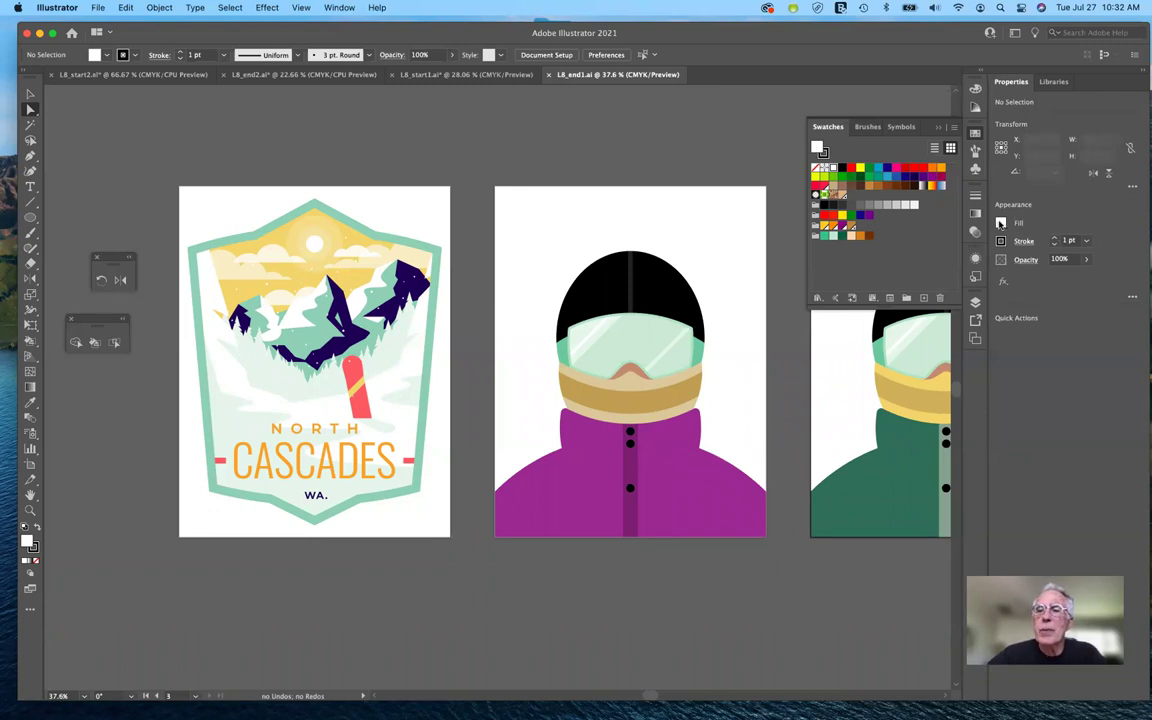
- Set the fill color to a bright blue of RGB 23, 155, 221 in the Color Picker, with Only Web Colors turned off
double_click(29, 542)
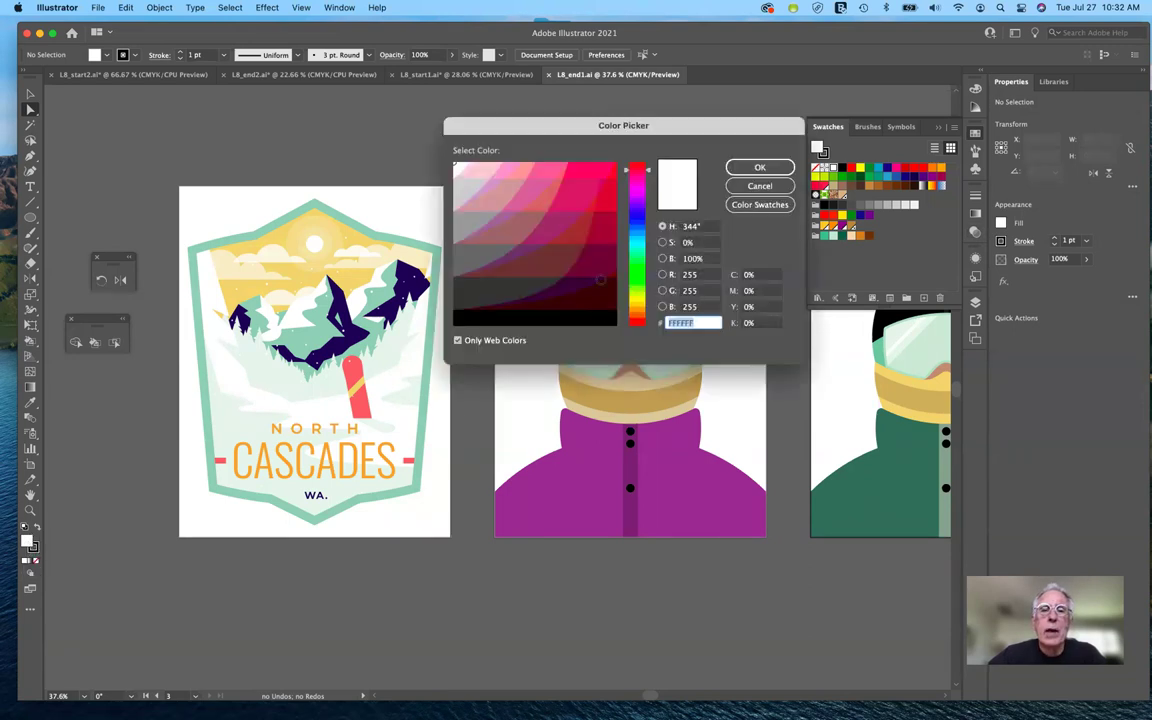
left_click(457, 341)
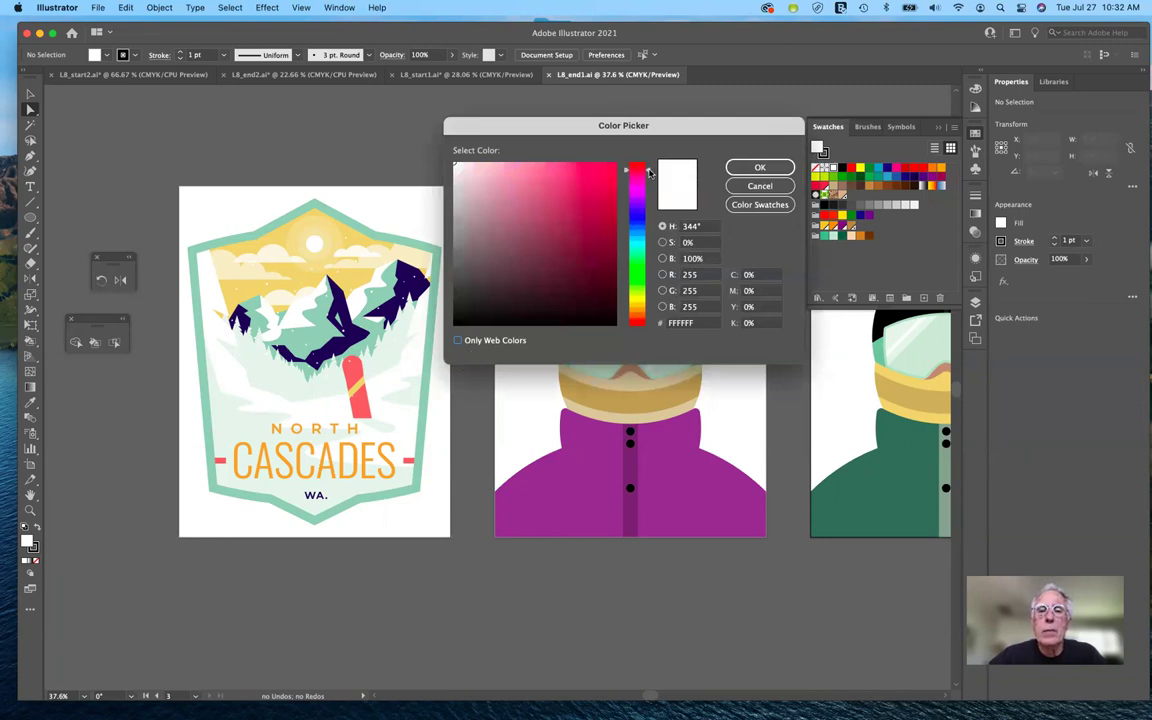
left_click_drag(649, 172, 640, 233)
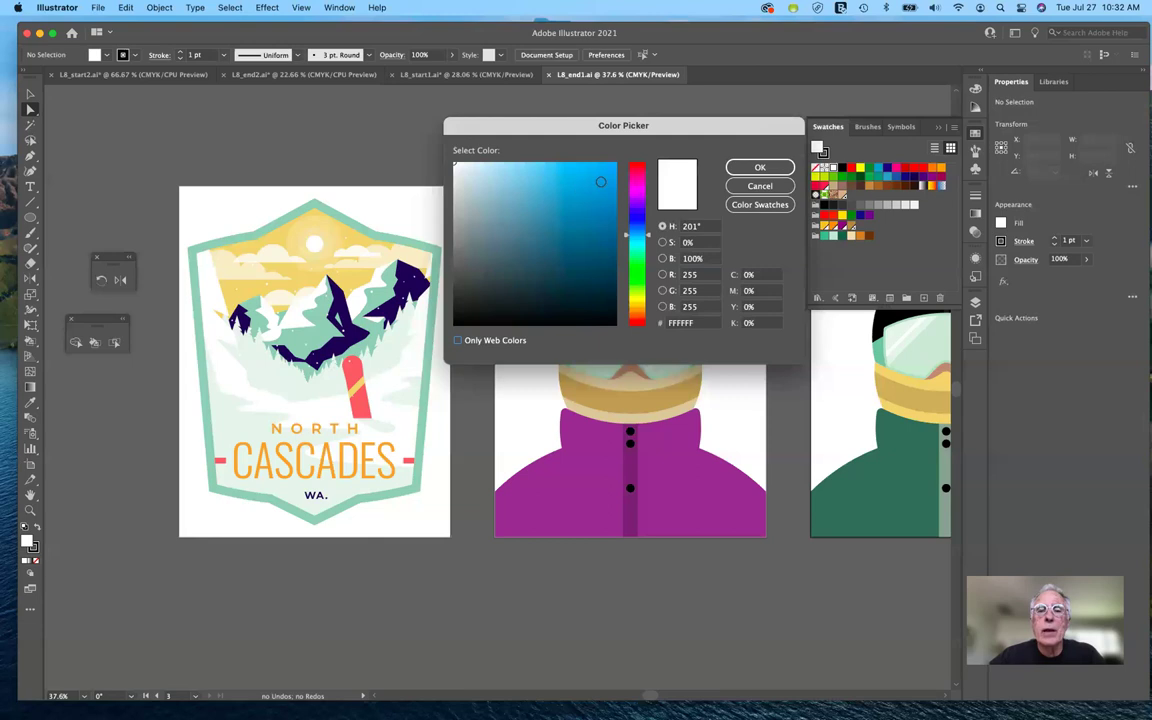
left_click(600, 183)
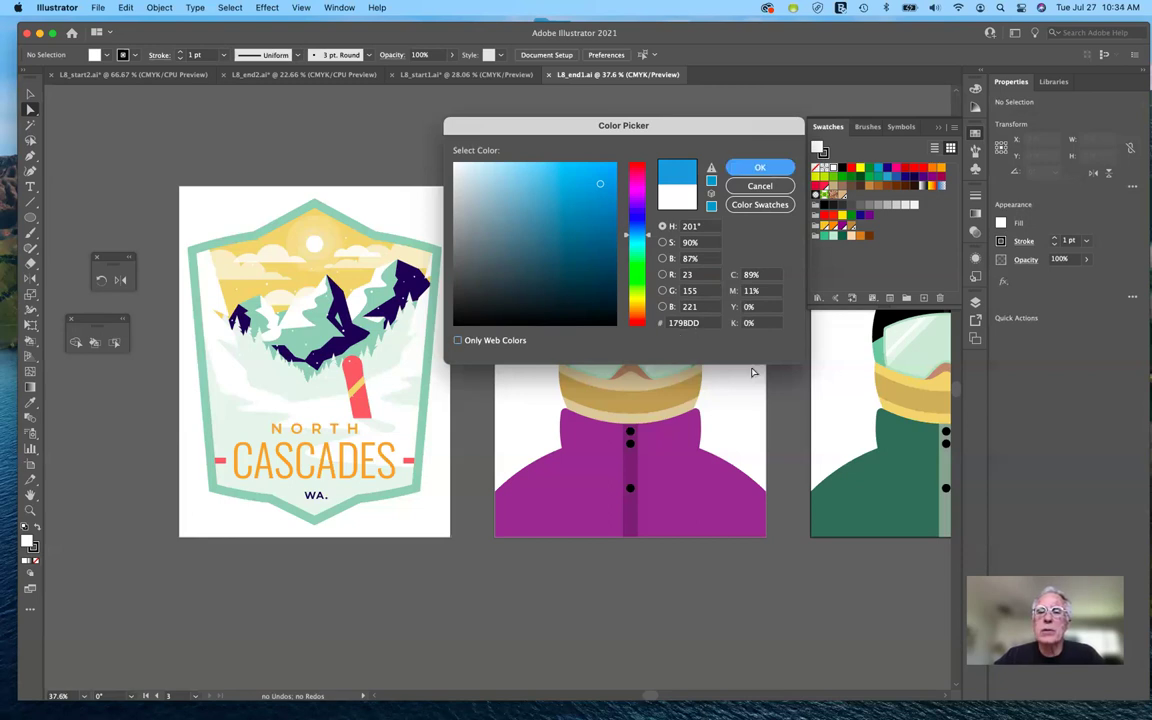
key("Return")
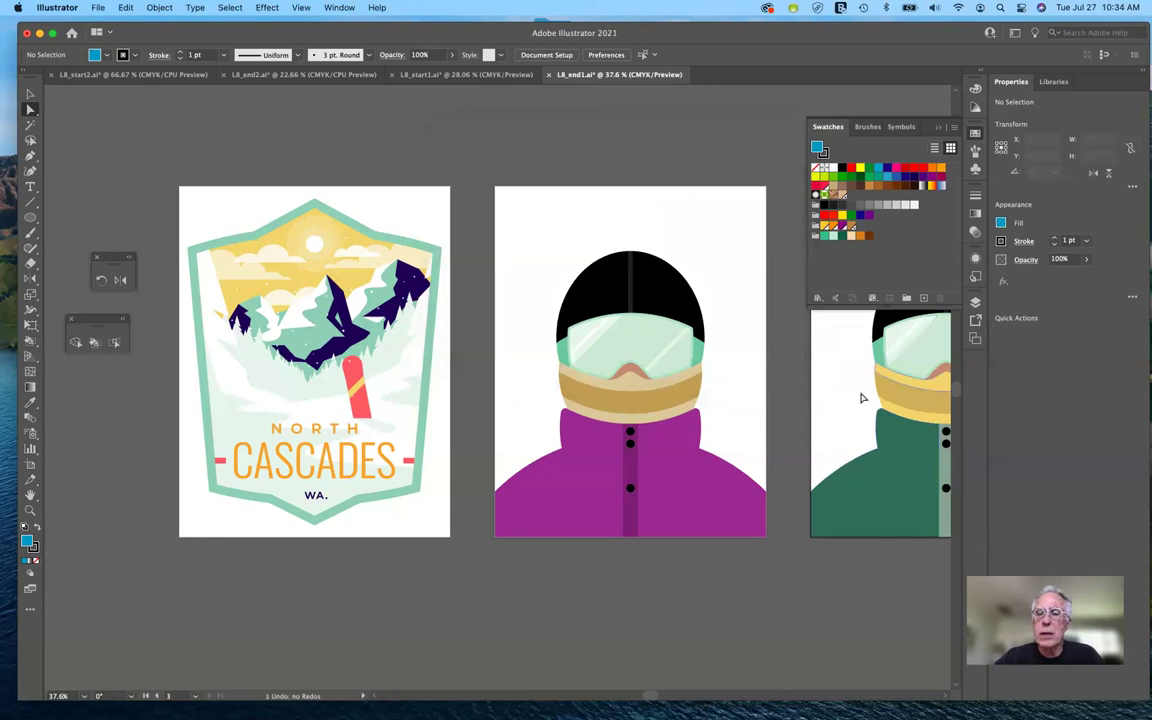
- Save the blue fill as a new global process color swatch named skyBlue in CMYK mode
left_click(924, 298)
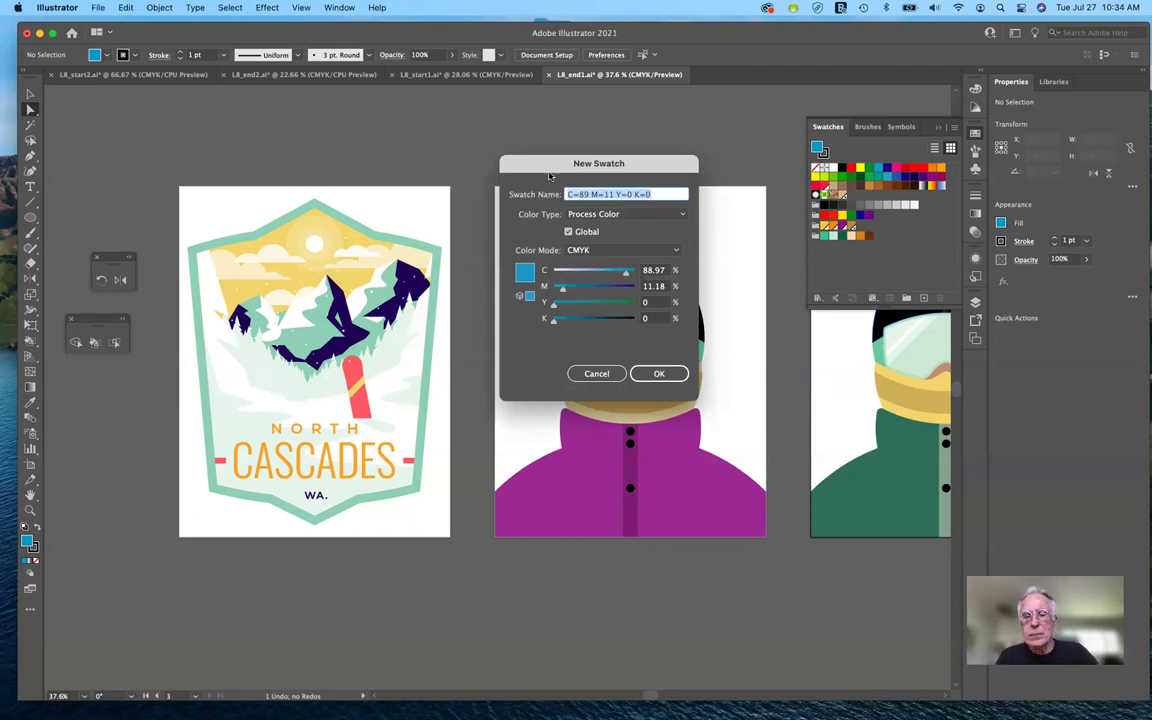
type("skyBlue")
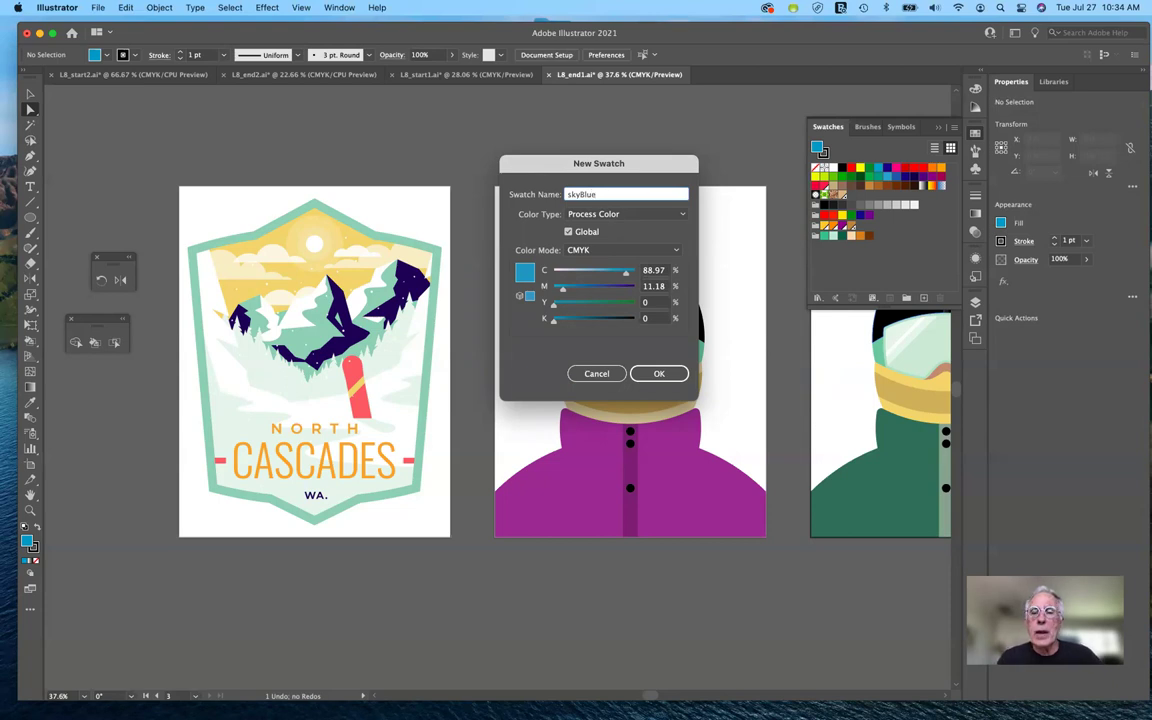
key("super+a")
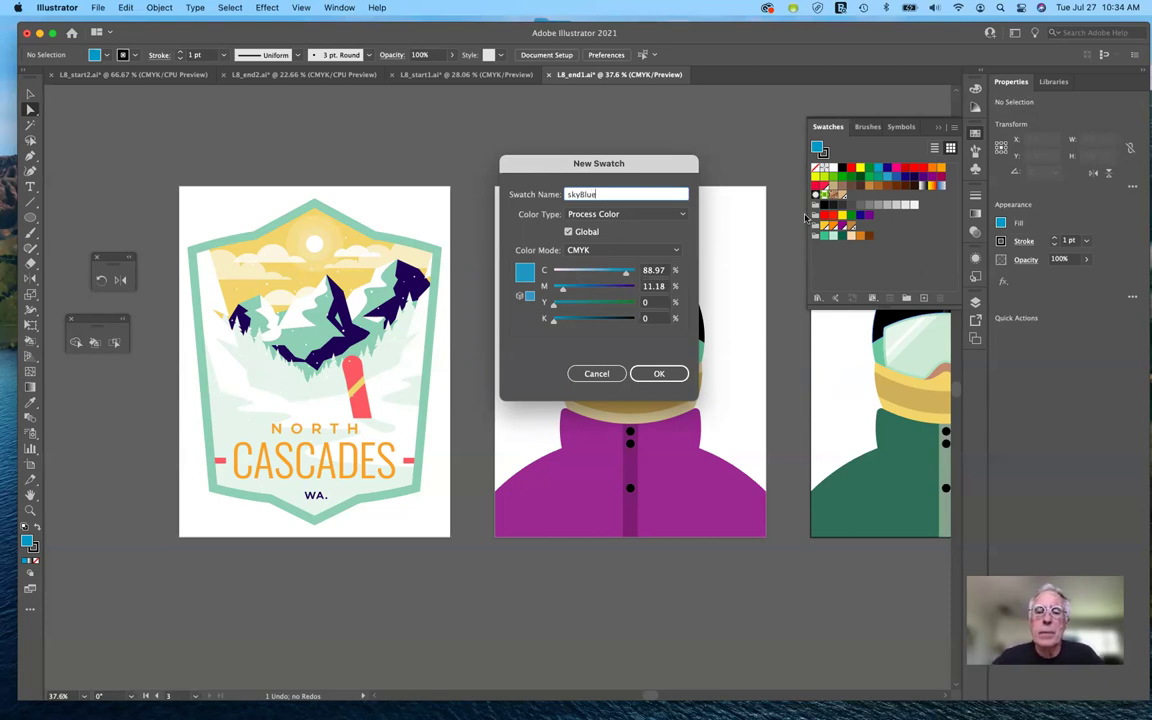
left_click(569, 232)
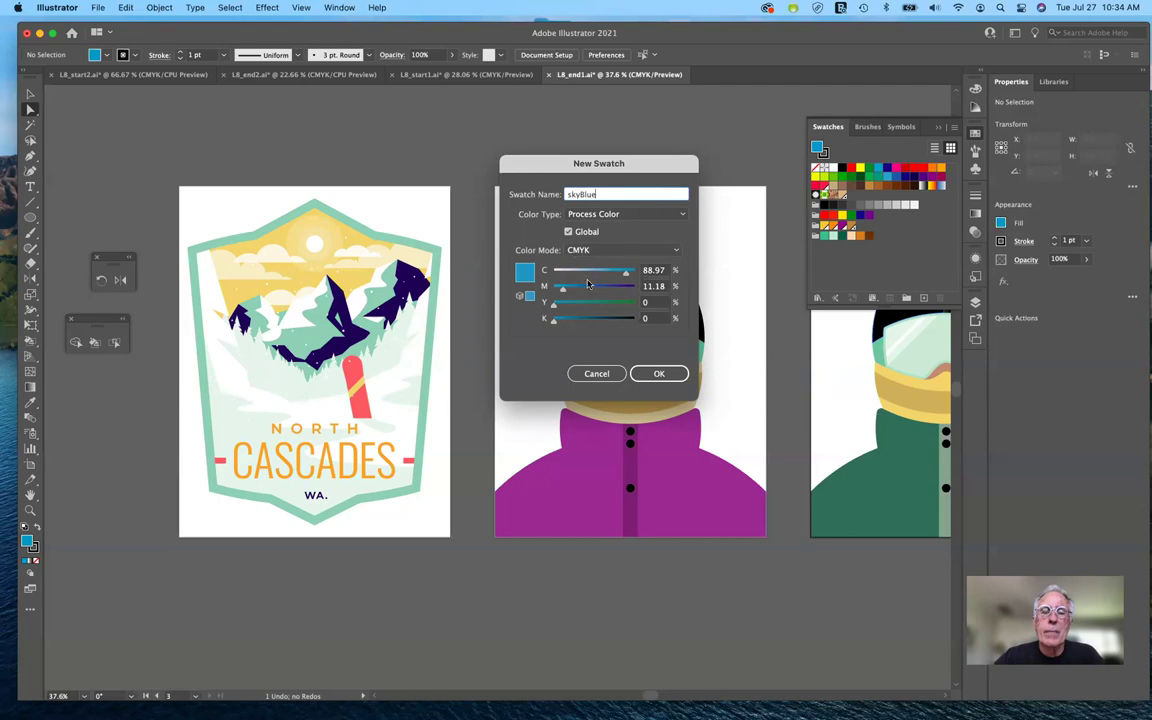
left_click(652, 373)
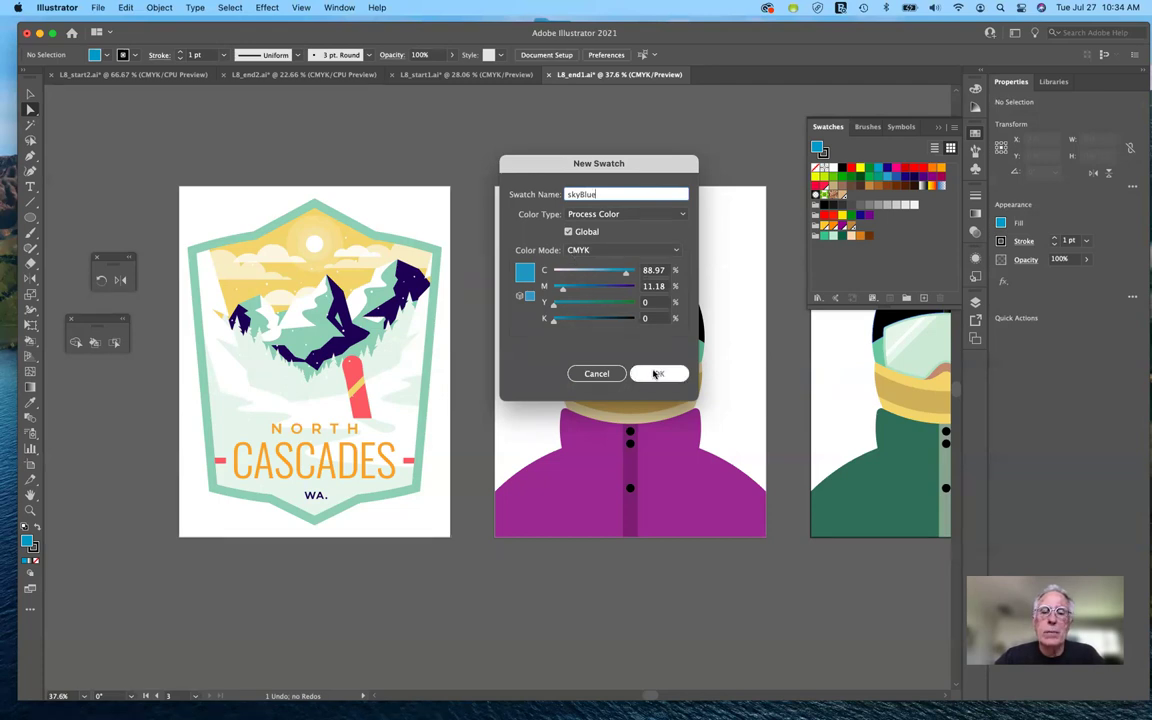
left_click(655, 374)
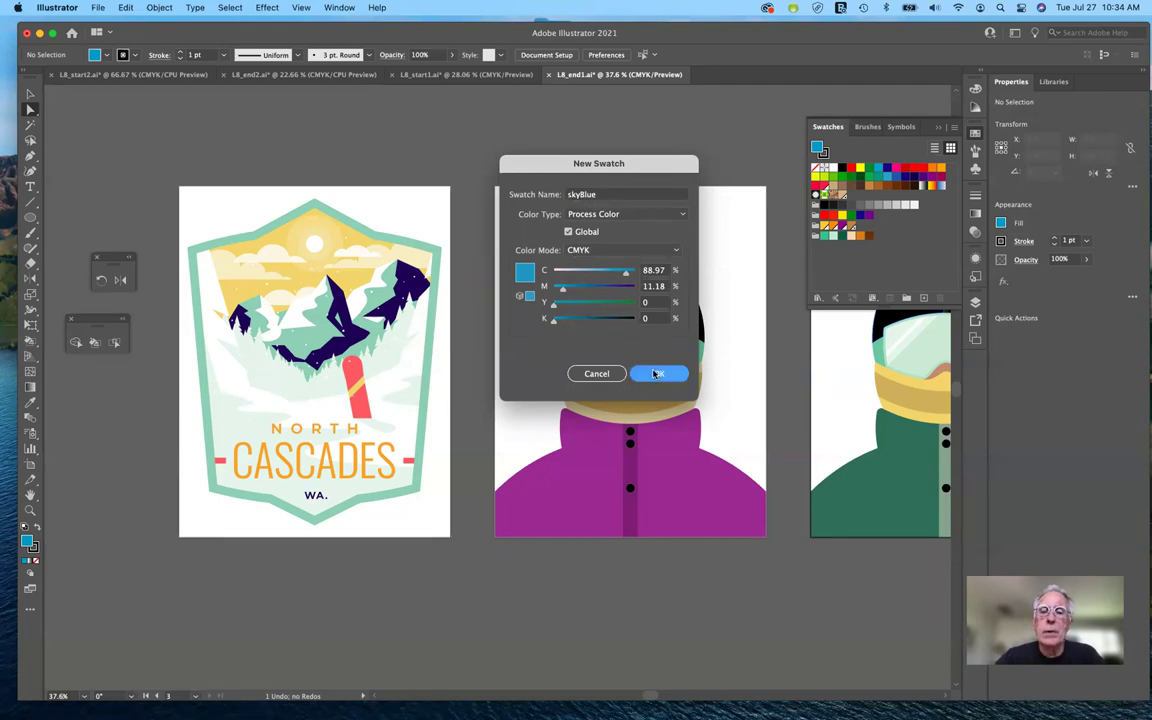
left_click(657, 373)
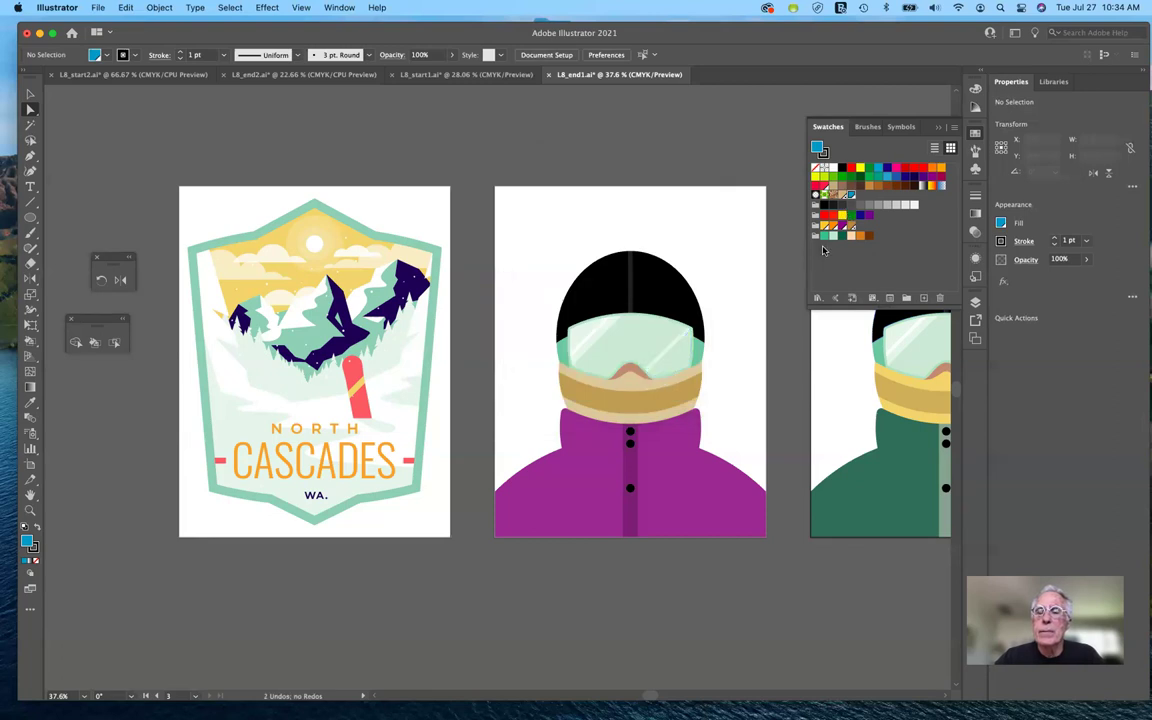
- Create a color group named demoColors from the skyBlue swatch and move the purple C=60 M=90 Y=0 K=0 swatch into it
left_click(906, 298)
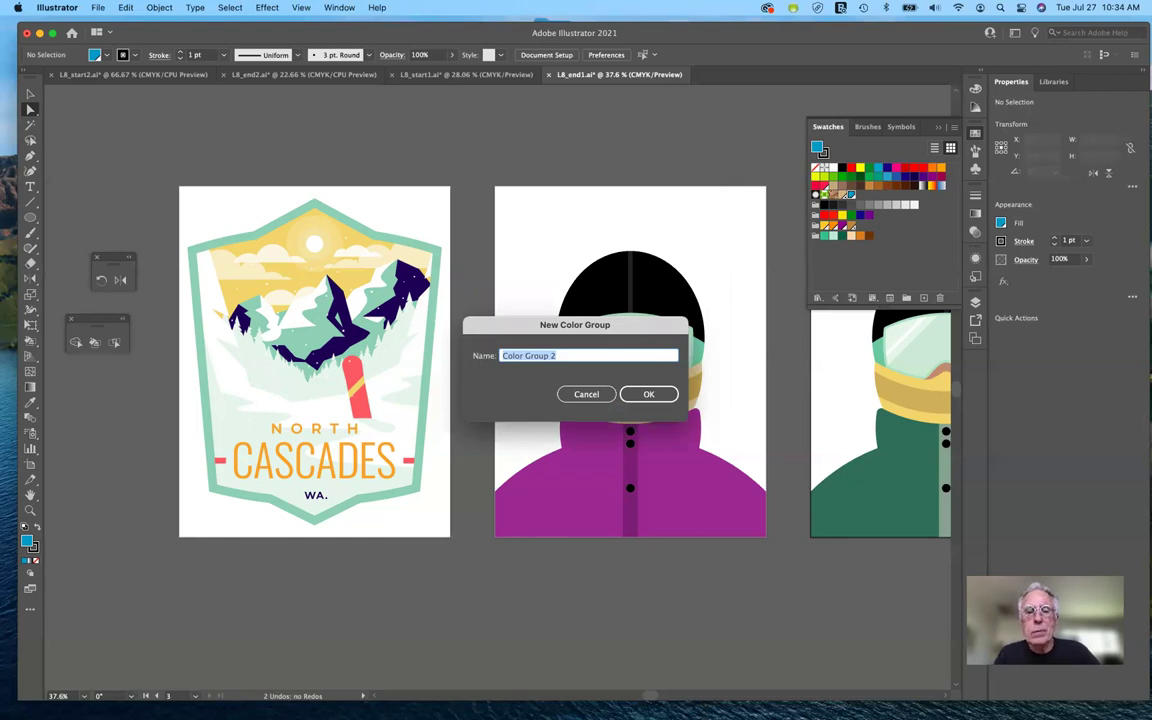
type("demo")
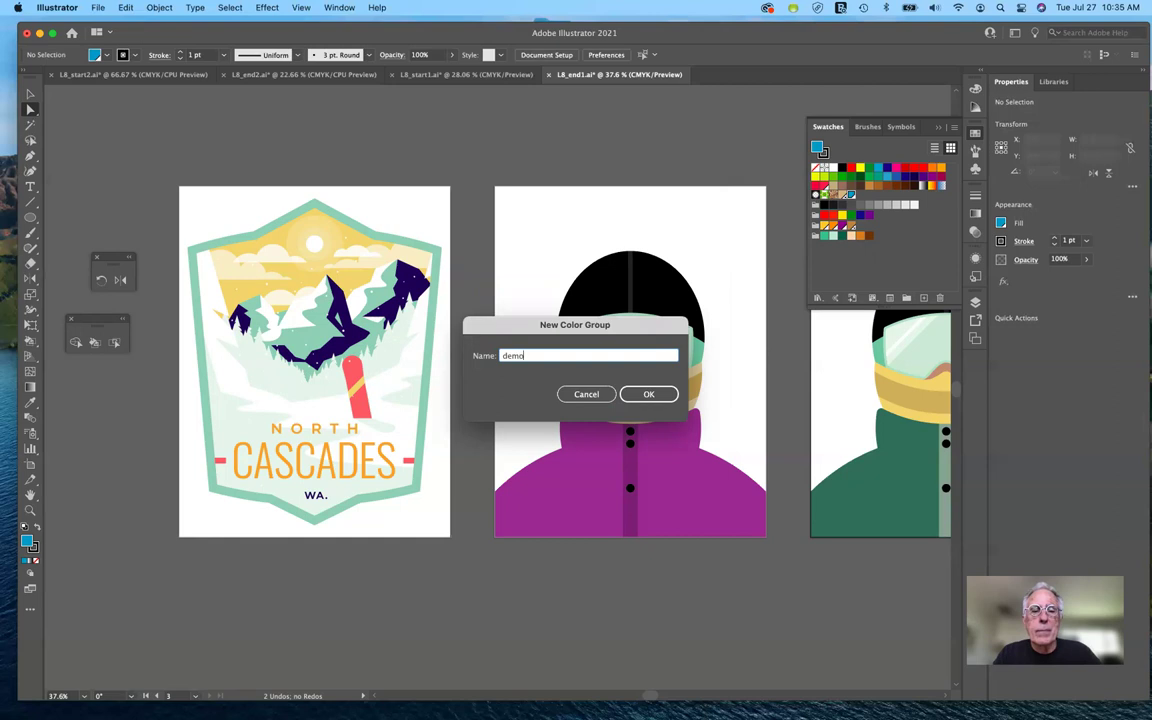
type("Color")
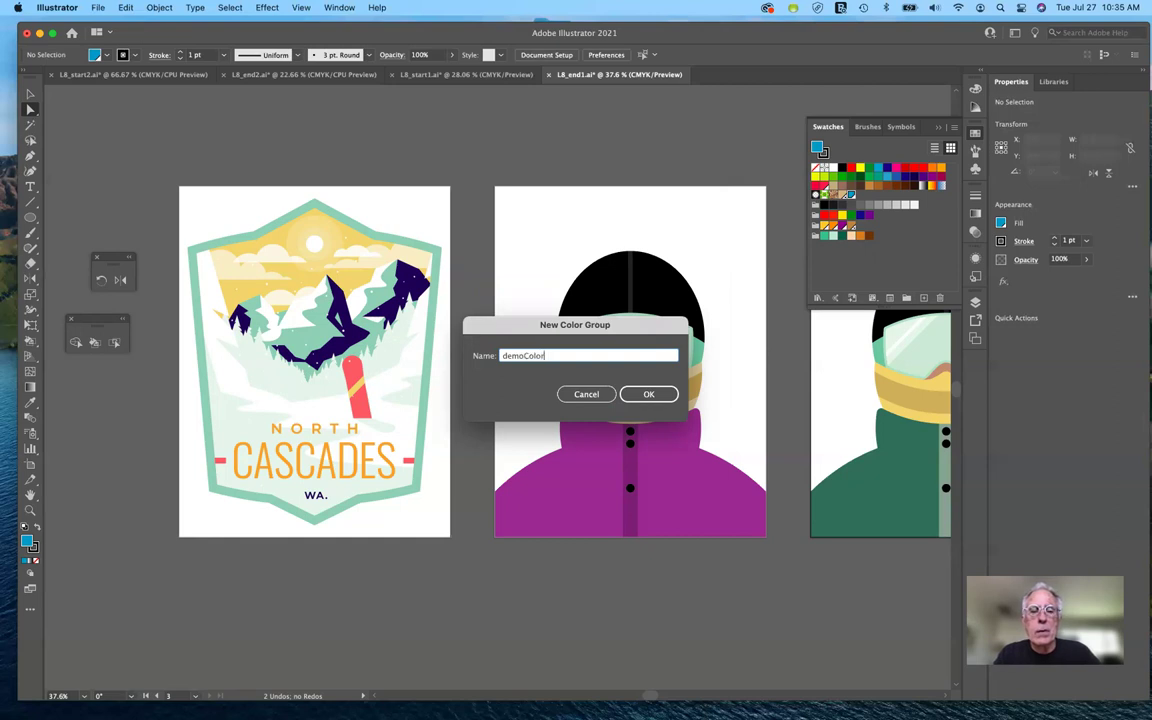
type("s")
key("Return")
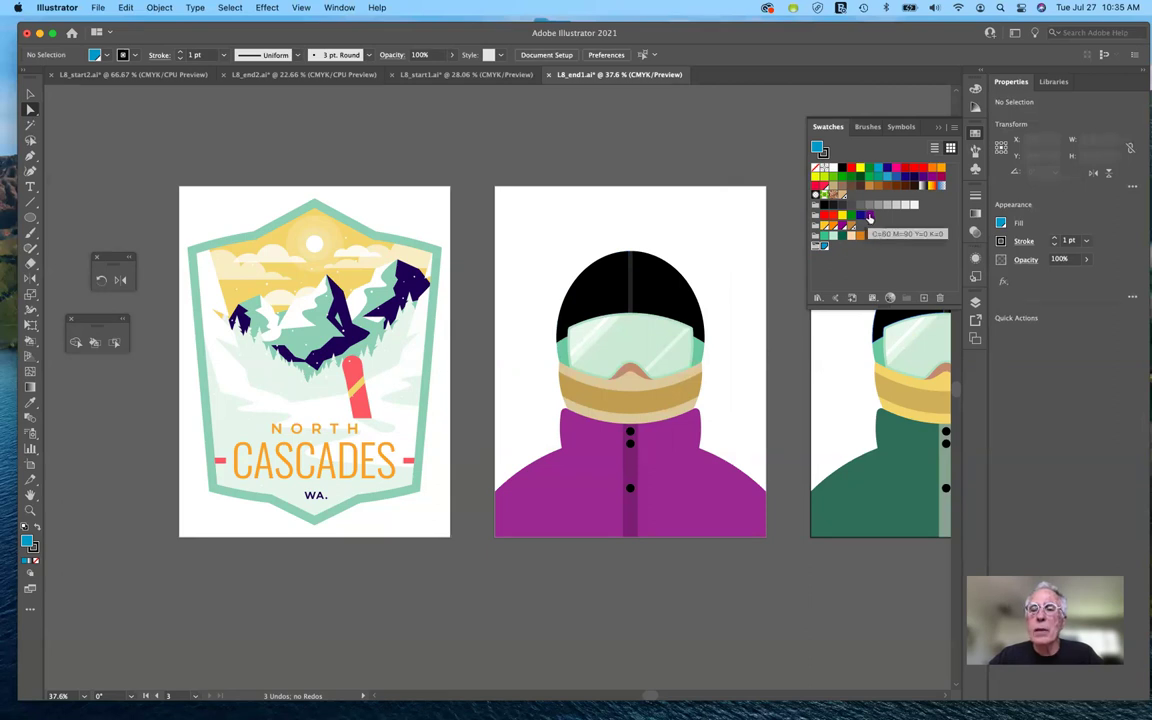
left_click_drag(869, 216, 833, 246)
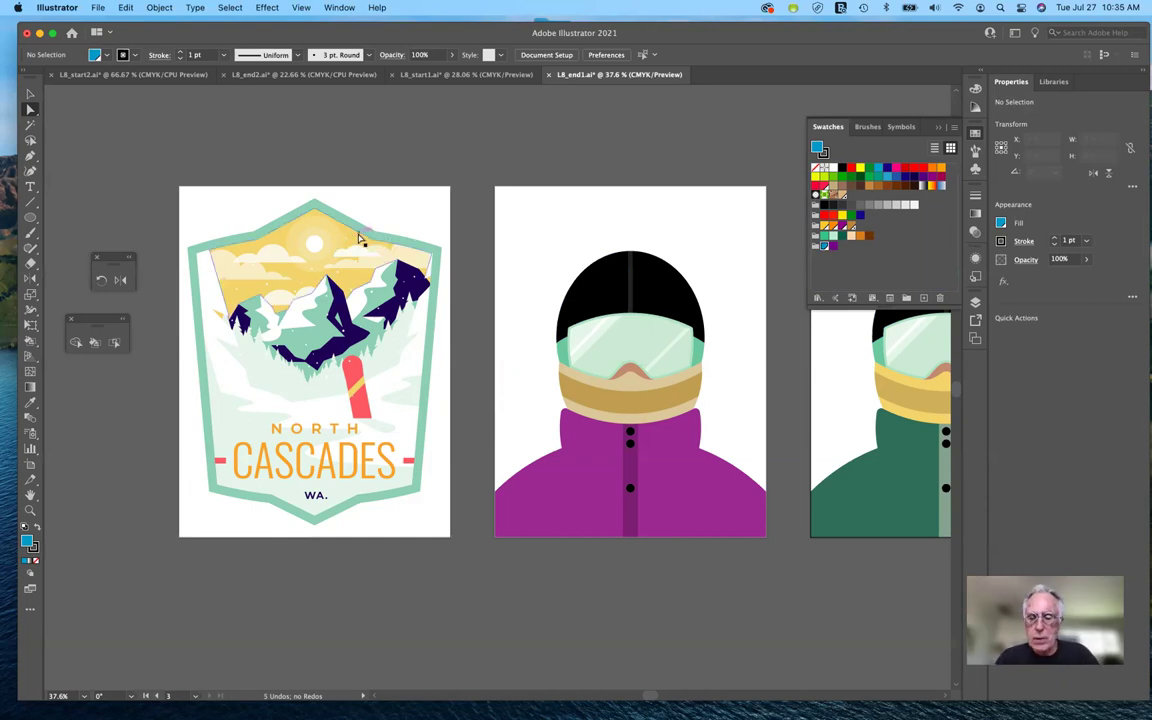
- Fill the sky shape and the red snowboard of the North Cascades badge with the skyBlue swatch, then deselect
key("super+equal")
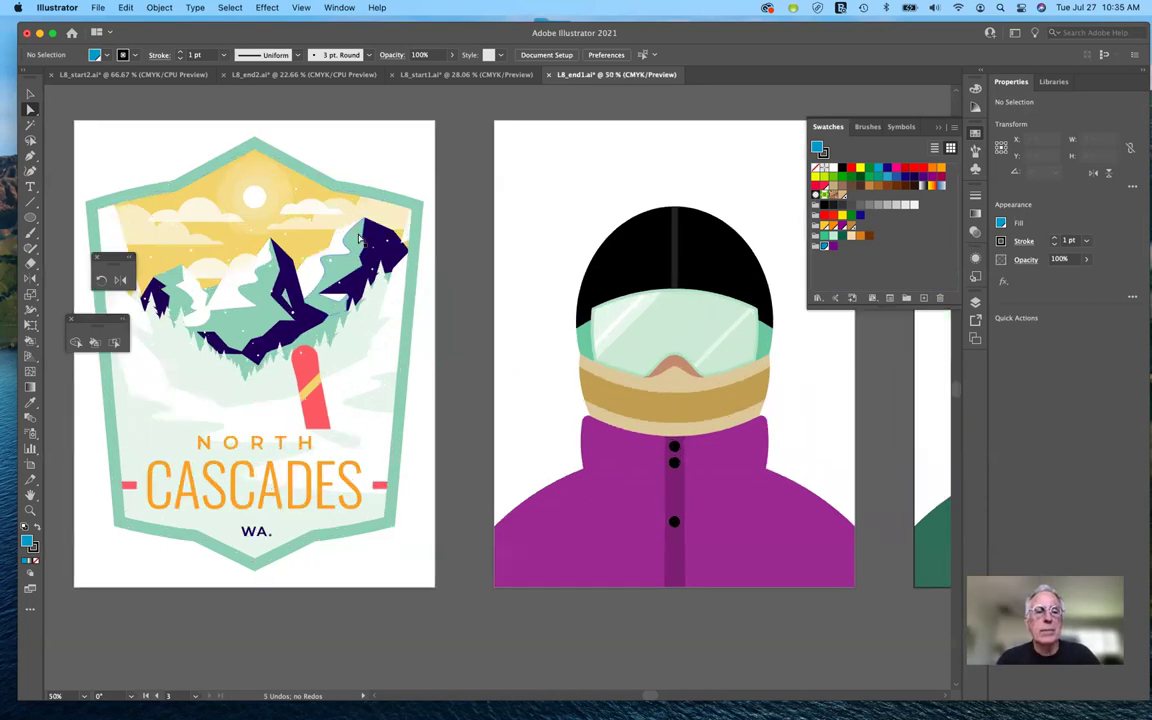
scroll(360, 238, "left", 5)
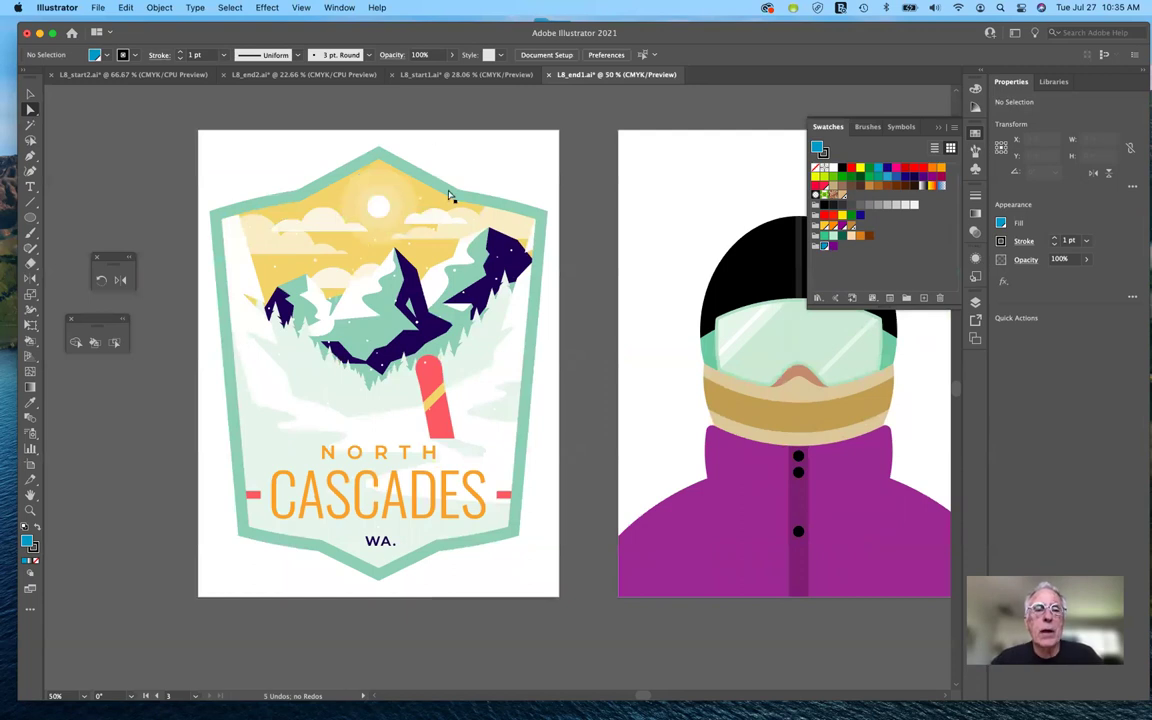
left_click(437, 205)
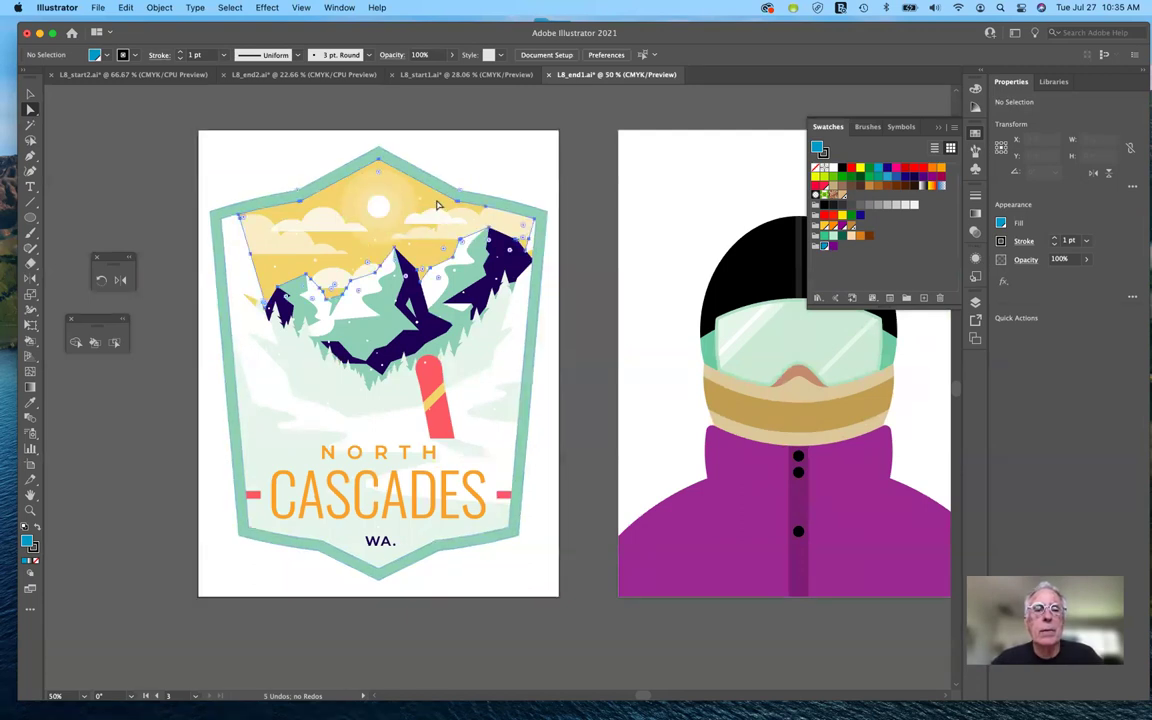
left_click(823, 246)
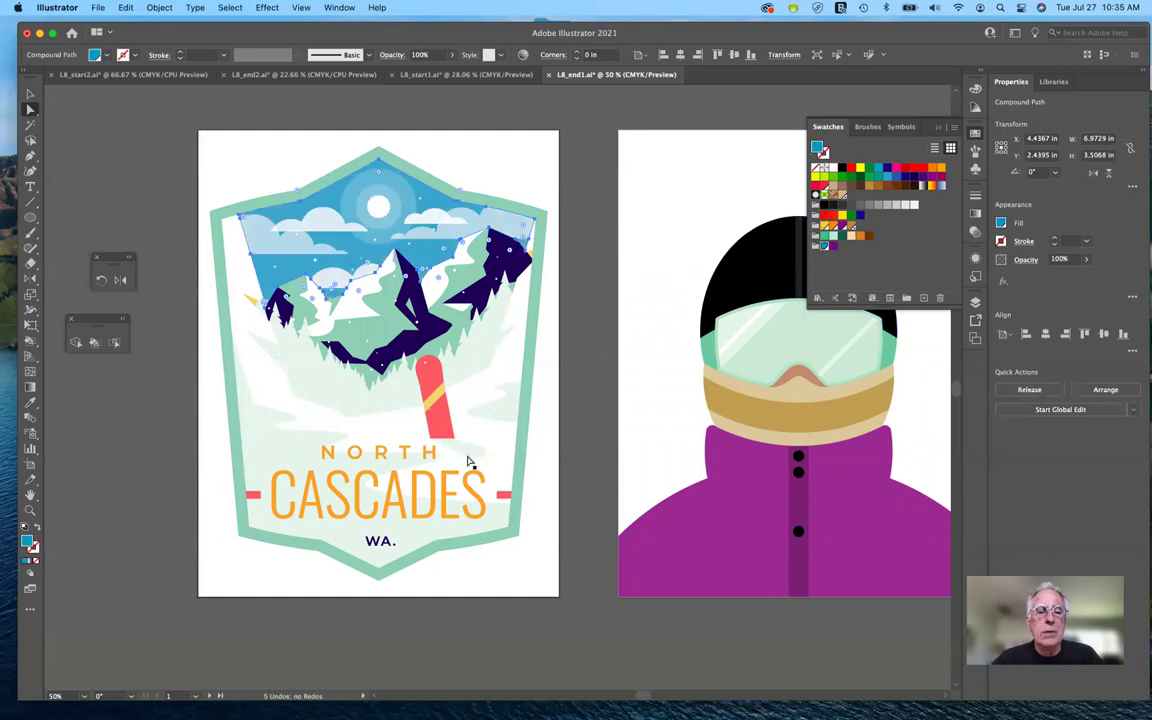
left_click(438, 424)
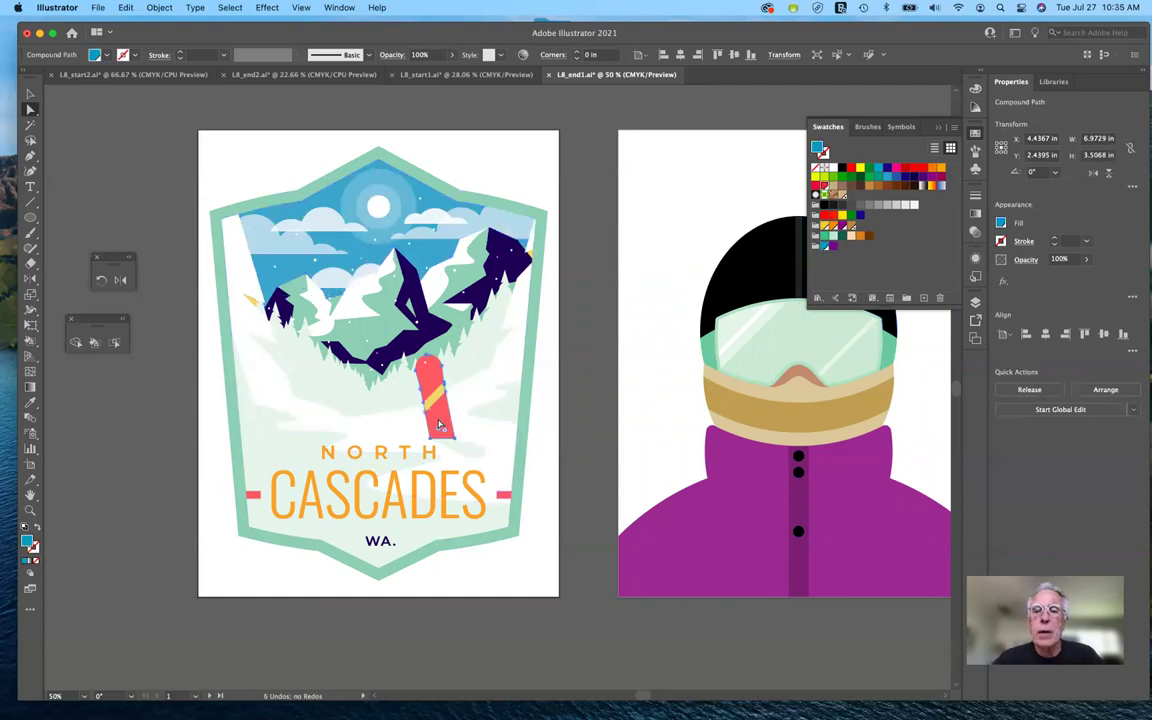
left_click(823, 246)
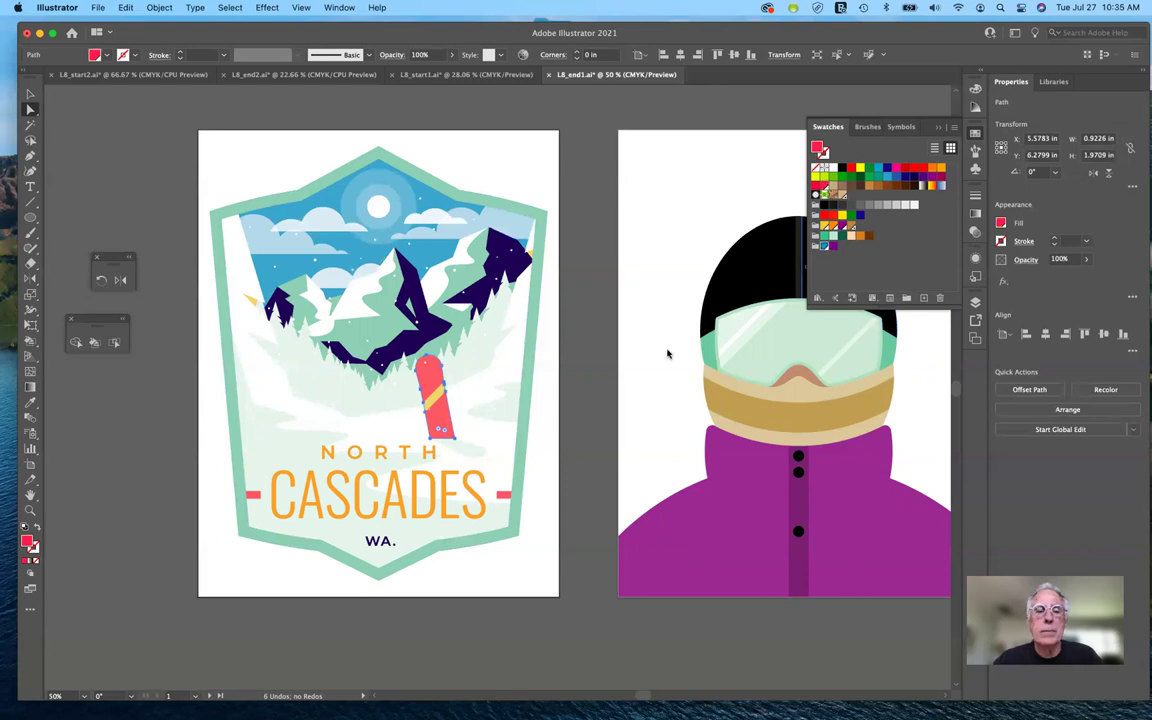
left_click(554, 450)
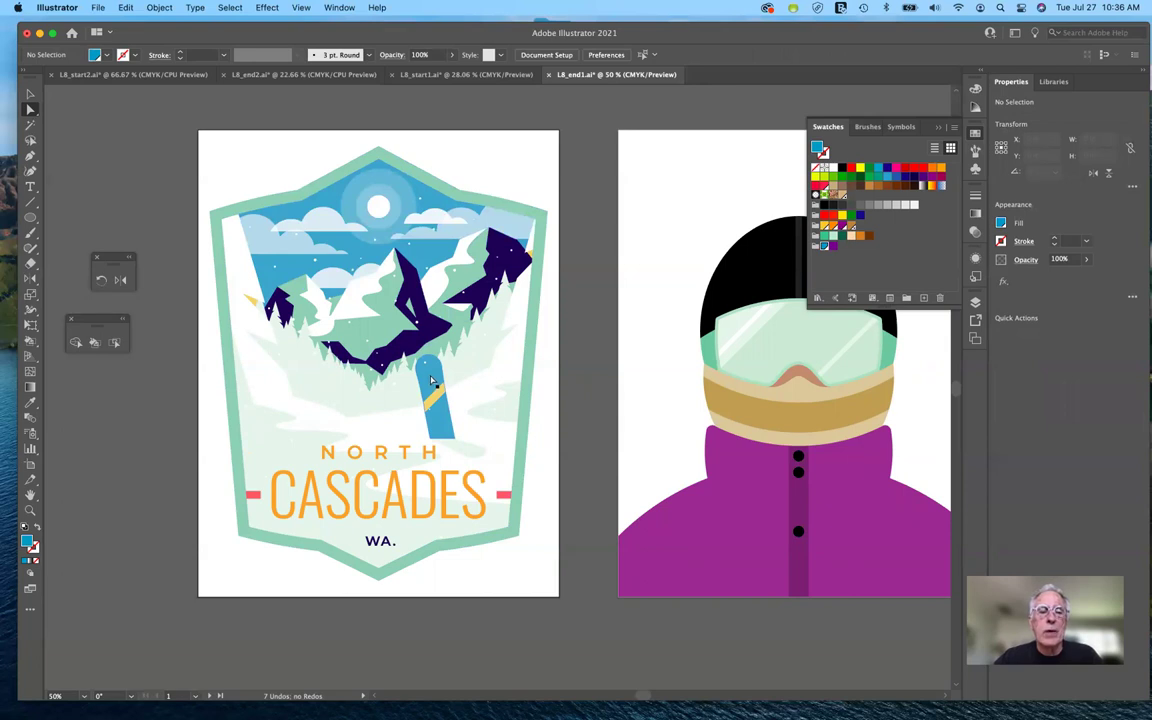
- Select the blue snowboard and examine its fill in both the color mixer and swatches views
left_click(432, 380)
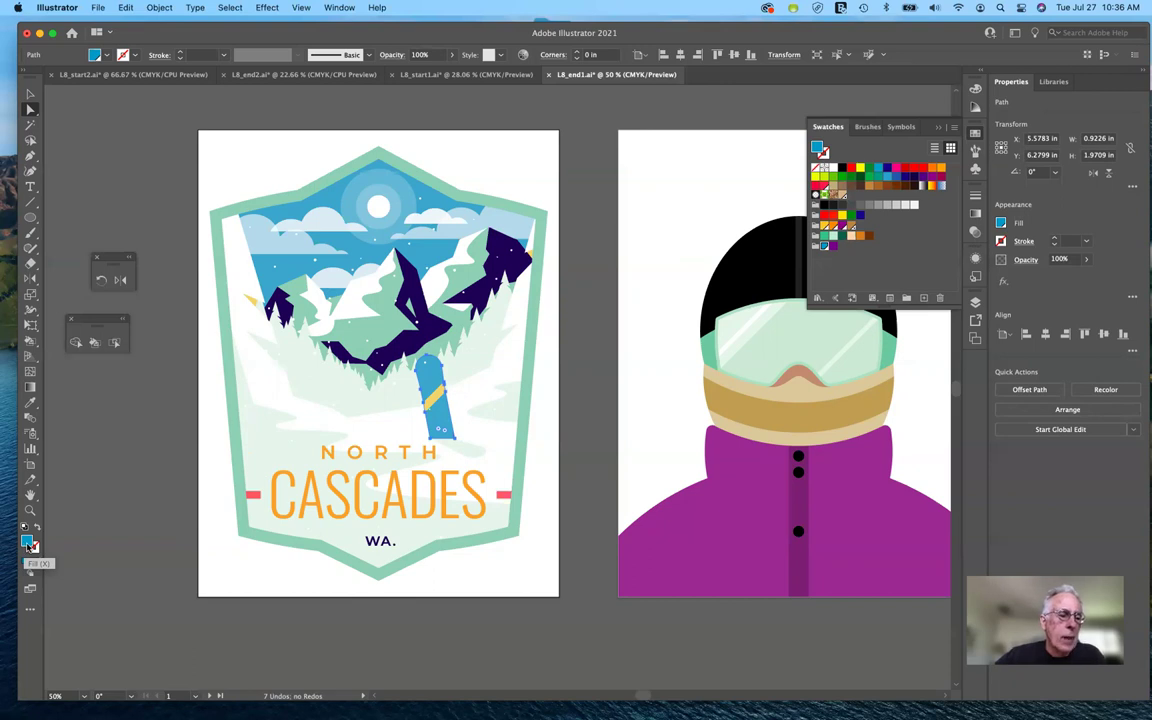
left_click(1001, 223)
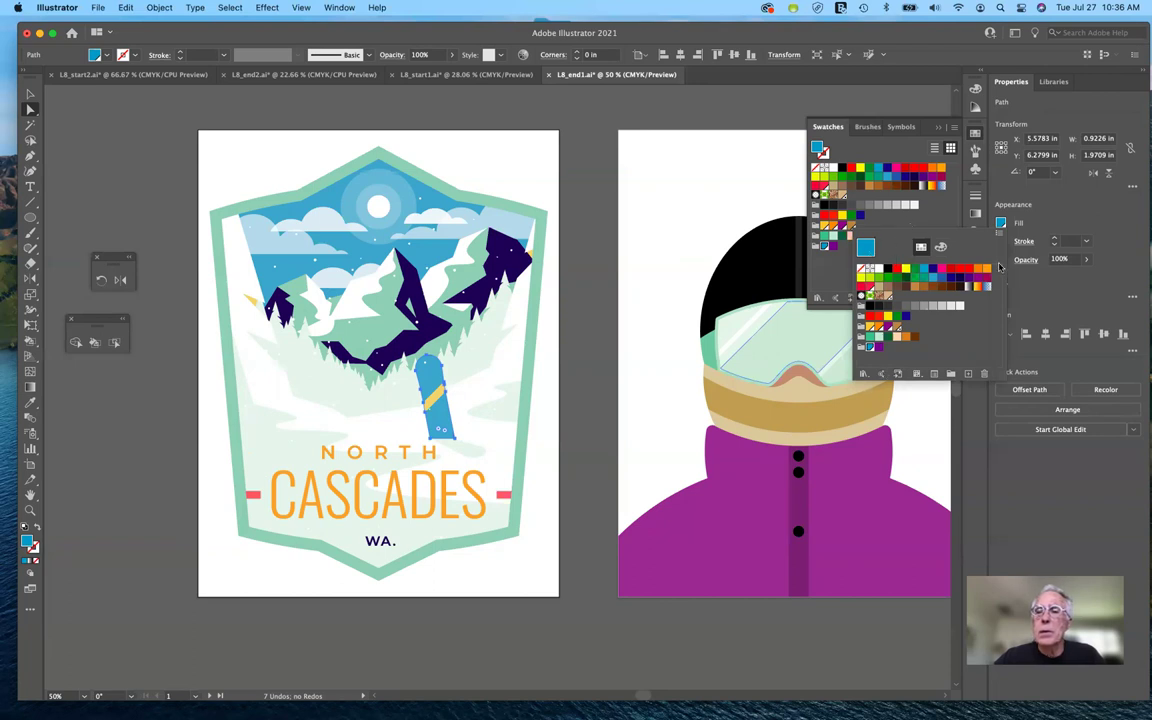
left_click(921, 247)
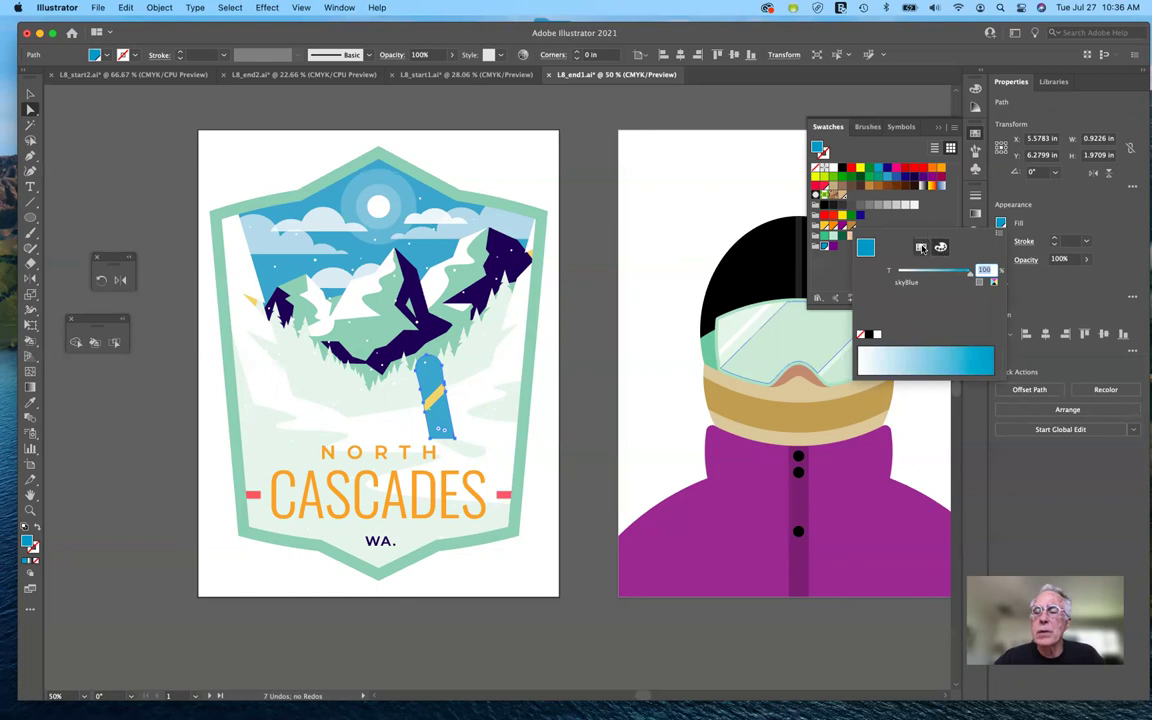
left_click(921, 247)
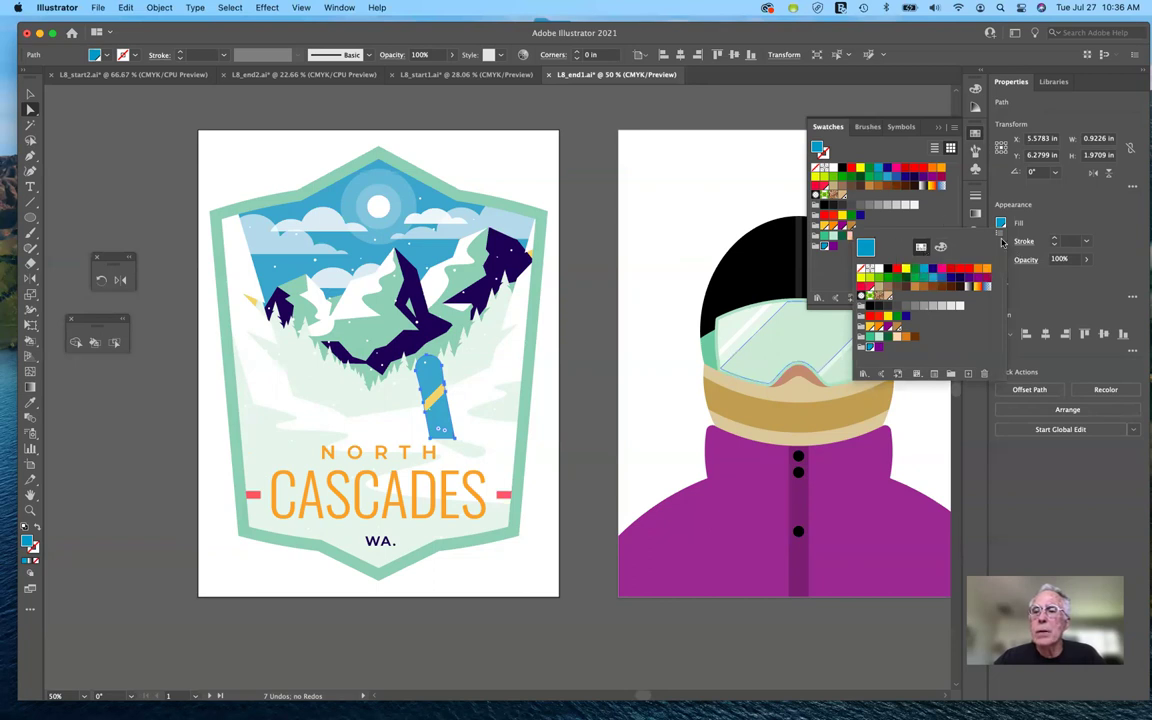
- Edit the global skyBlue swatch to 68% magenta with Preview on, apply the change, and deselect the snowboard
left_click(826, 250)
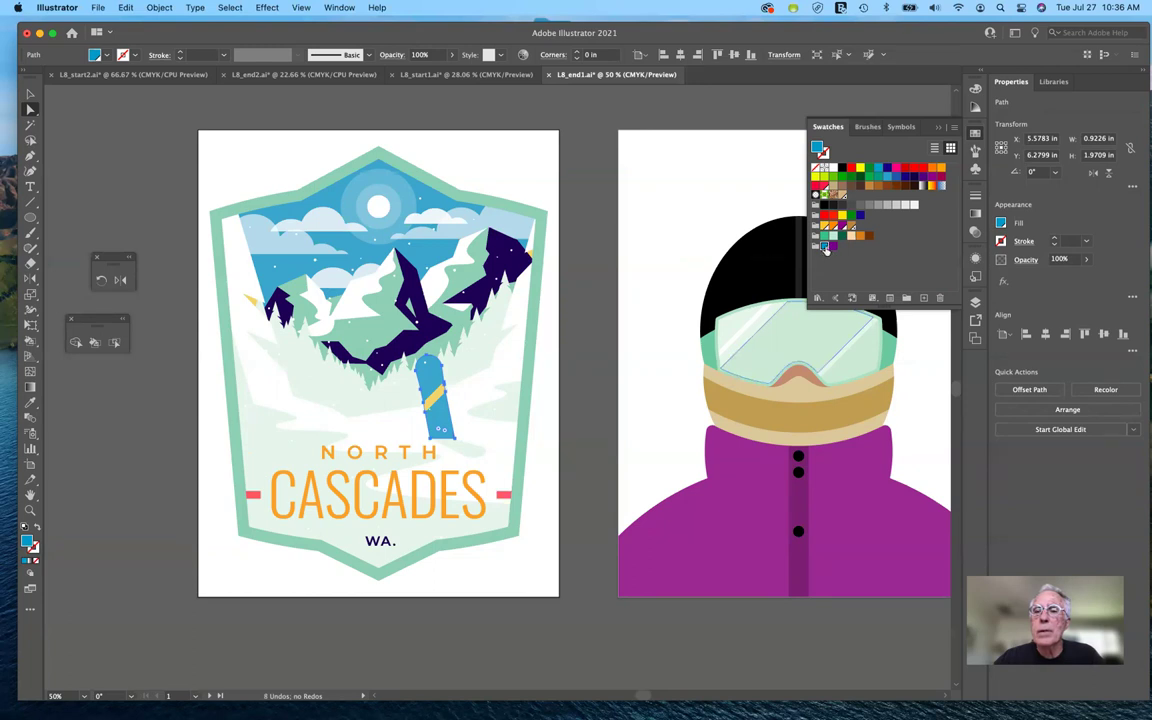
double_click(826, 250)
left_click_drag(728, 113, 638, 126)
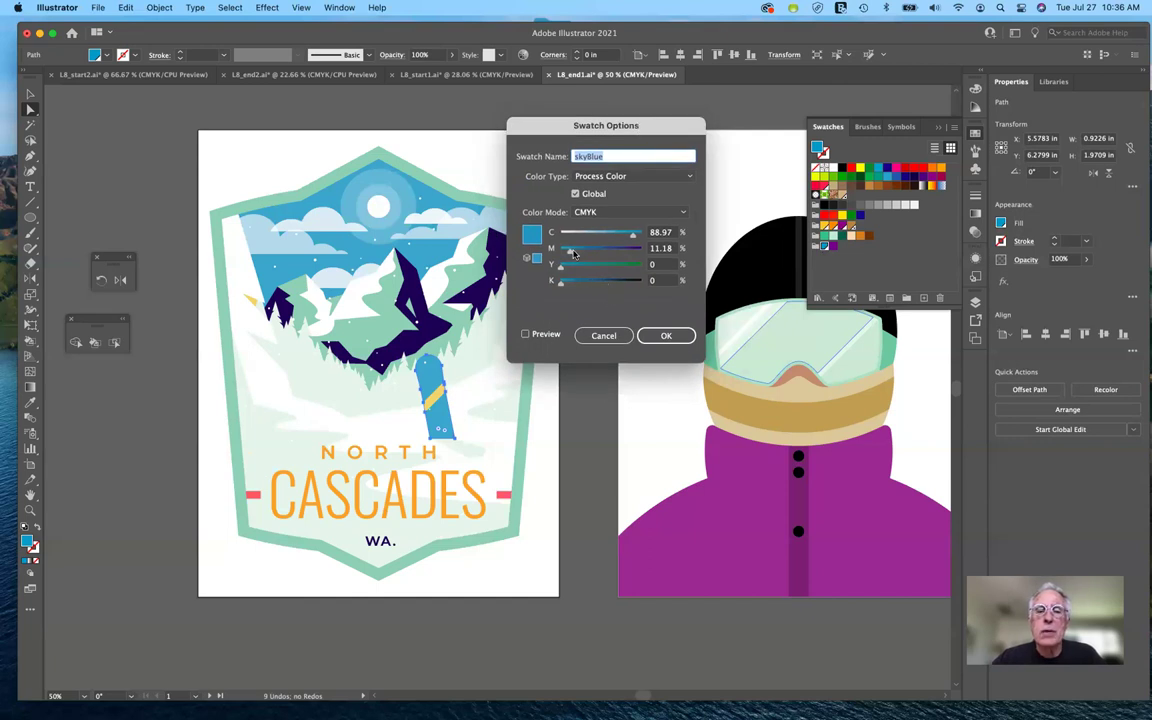
left_click_drag(570, 254, 619, 257)
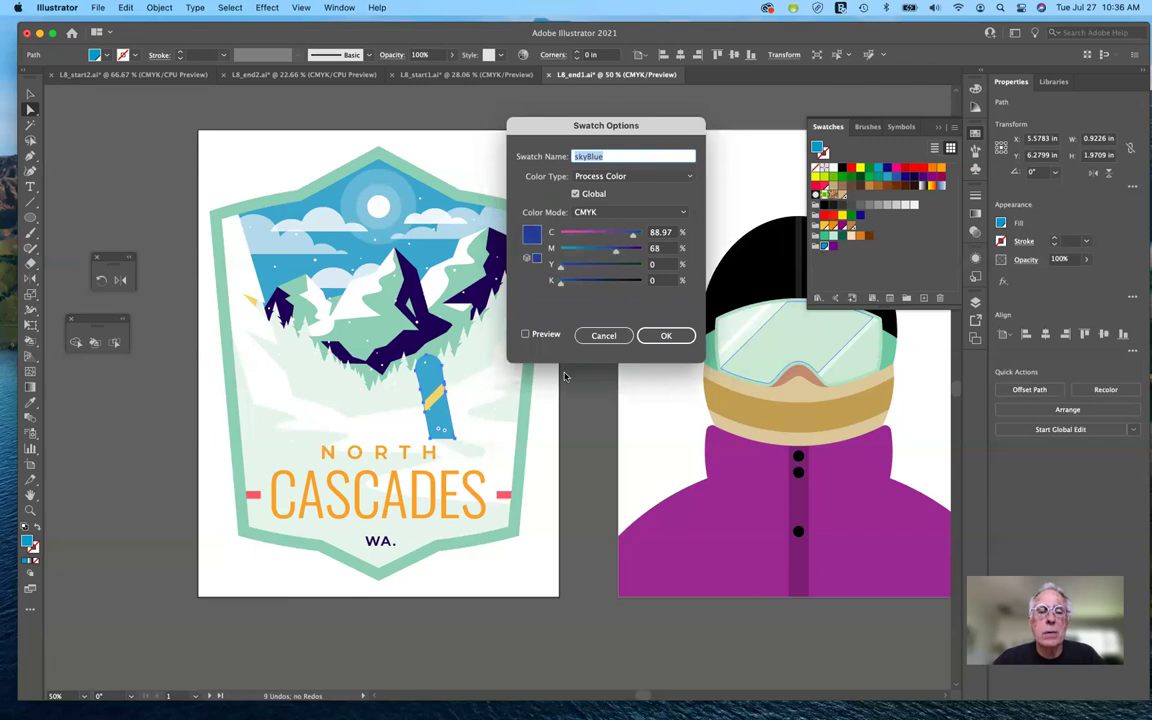
left_click(525, 335)
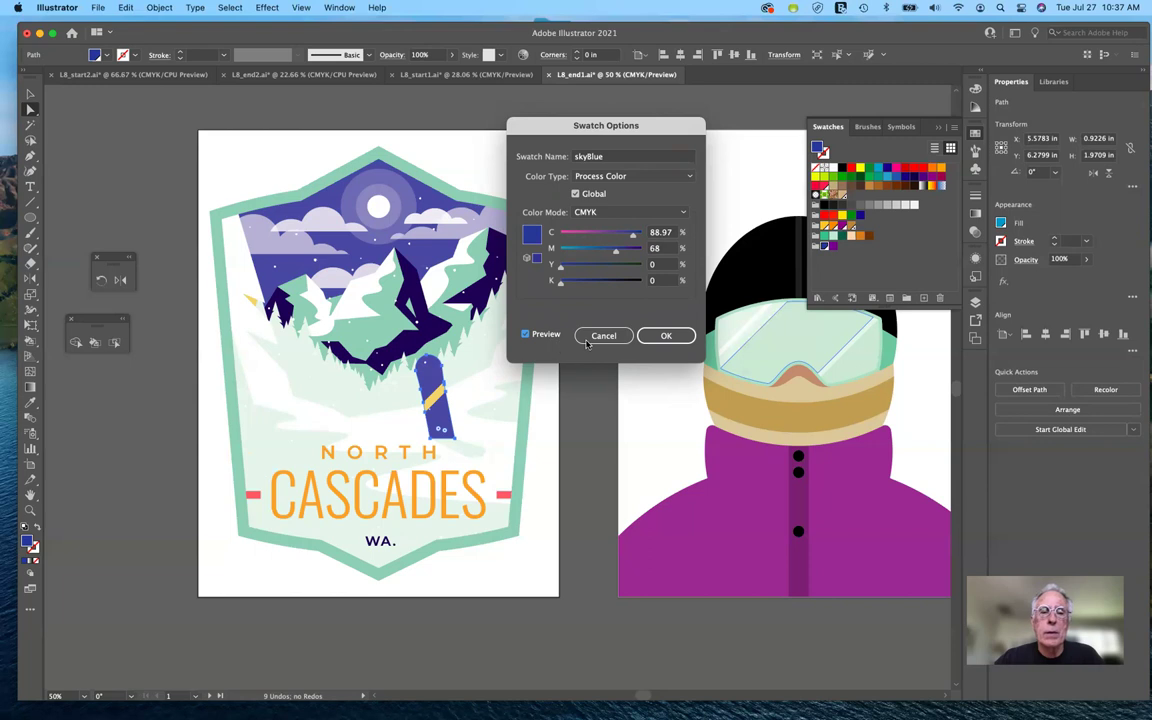
left_click(675, 337)
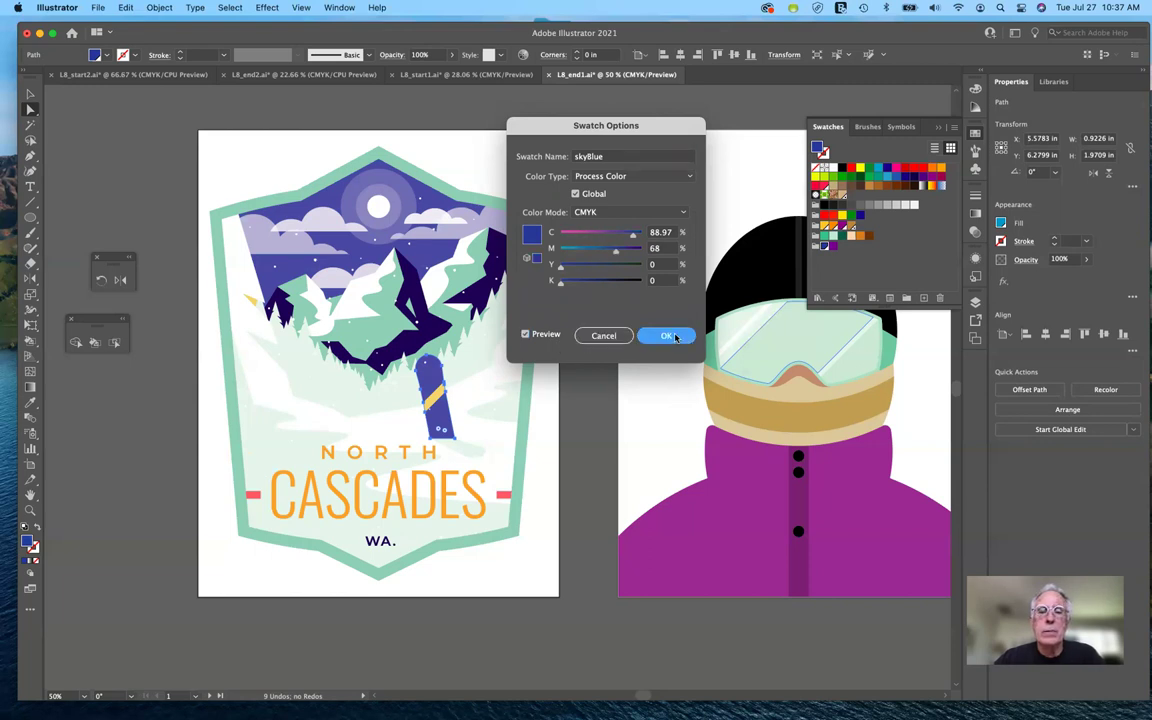
left_click(675, 337)
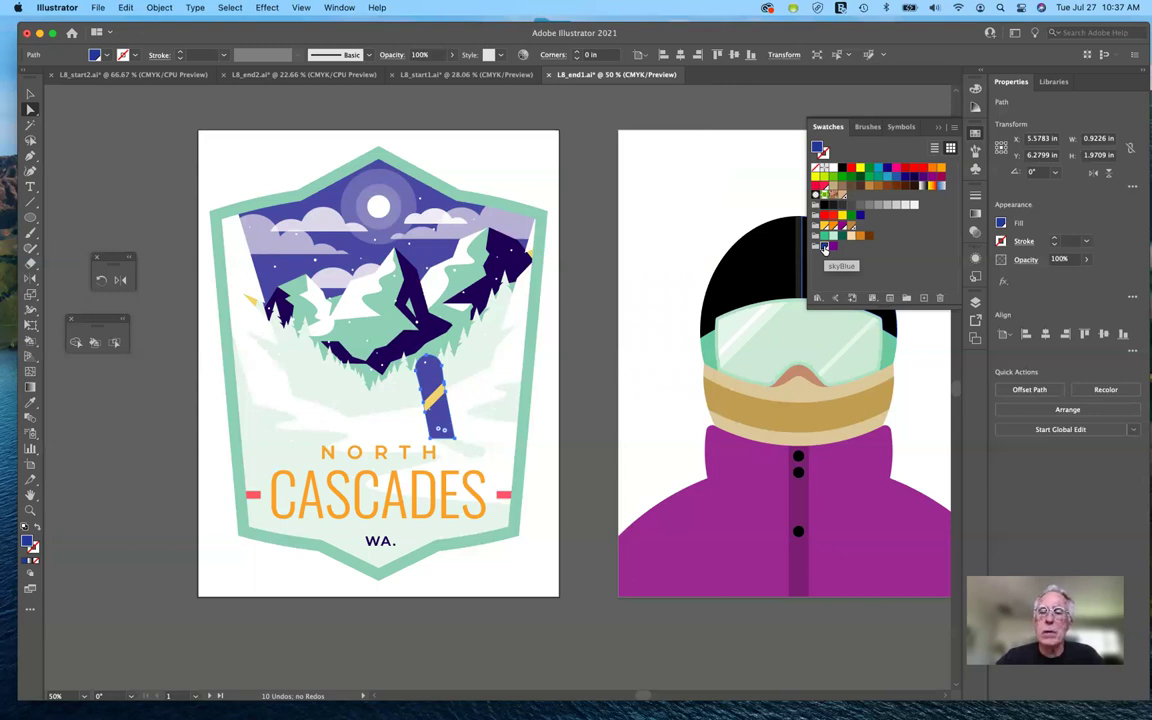
left_click(547, 397)
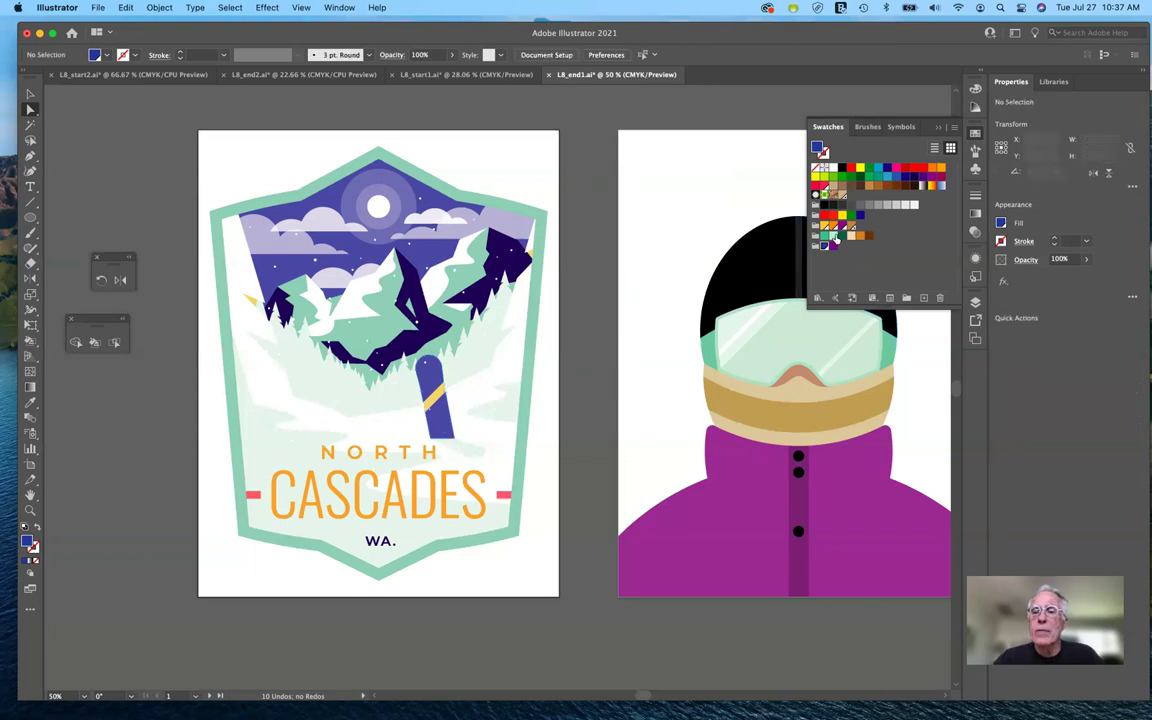
- Try to create a swatch named skyBlue from the current blue fill color with the Global option turned off
left_click(924, 299)
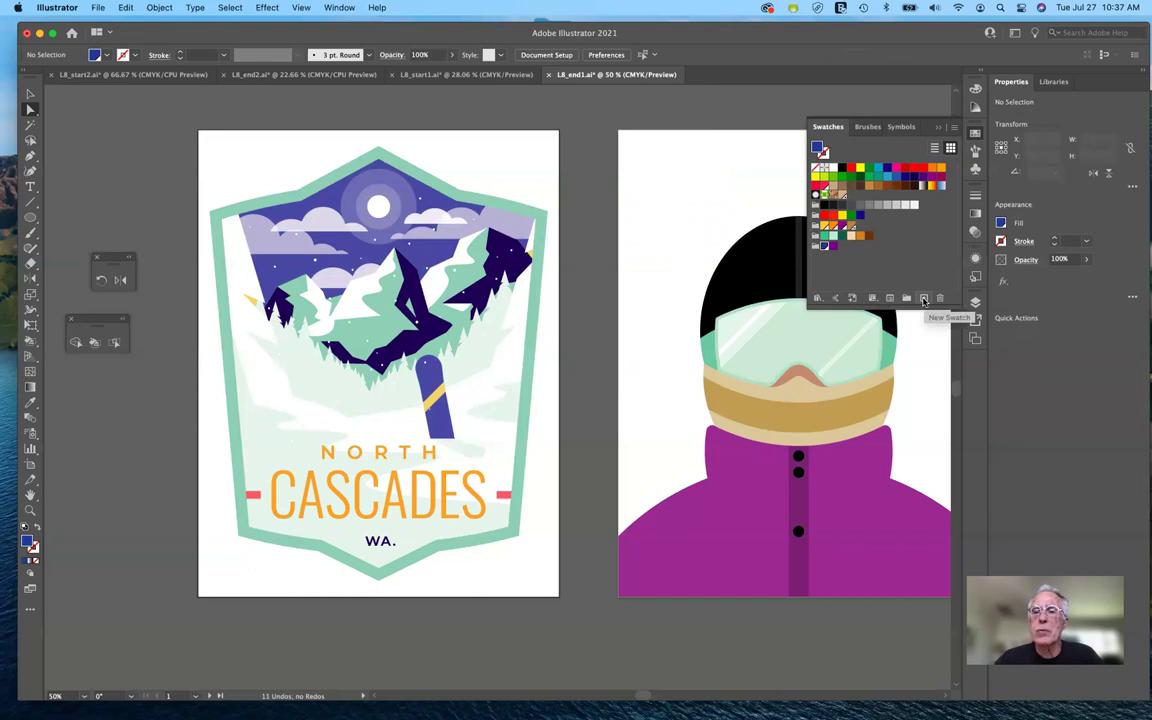
left_click(924, 299)
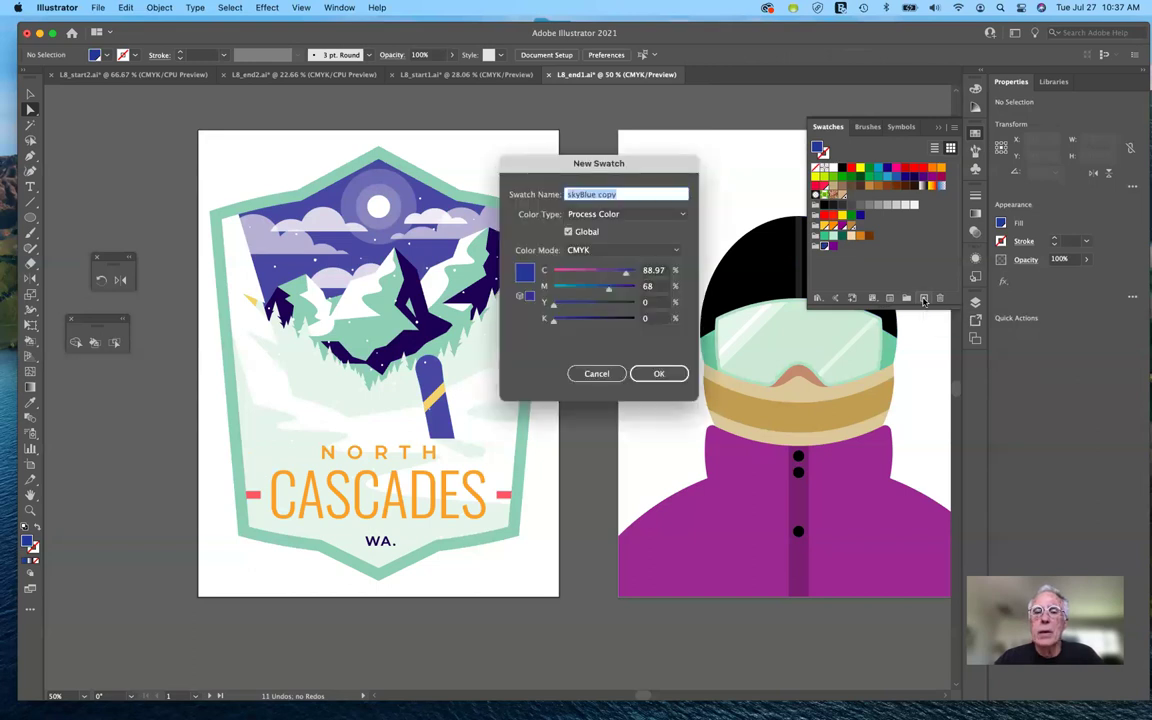
left_click(621, 194)
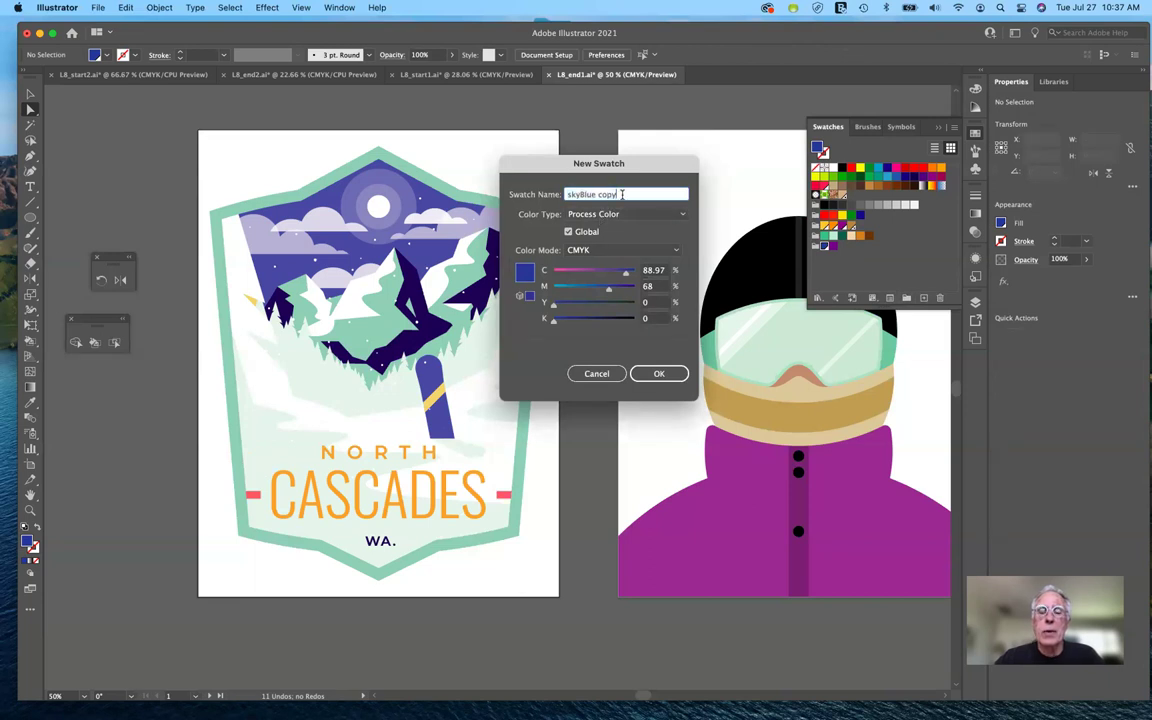
key("BackSpace")
key("BackSpace")
key("BackSpace")
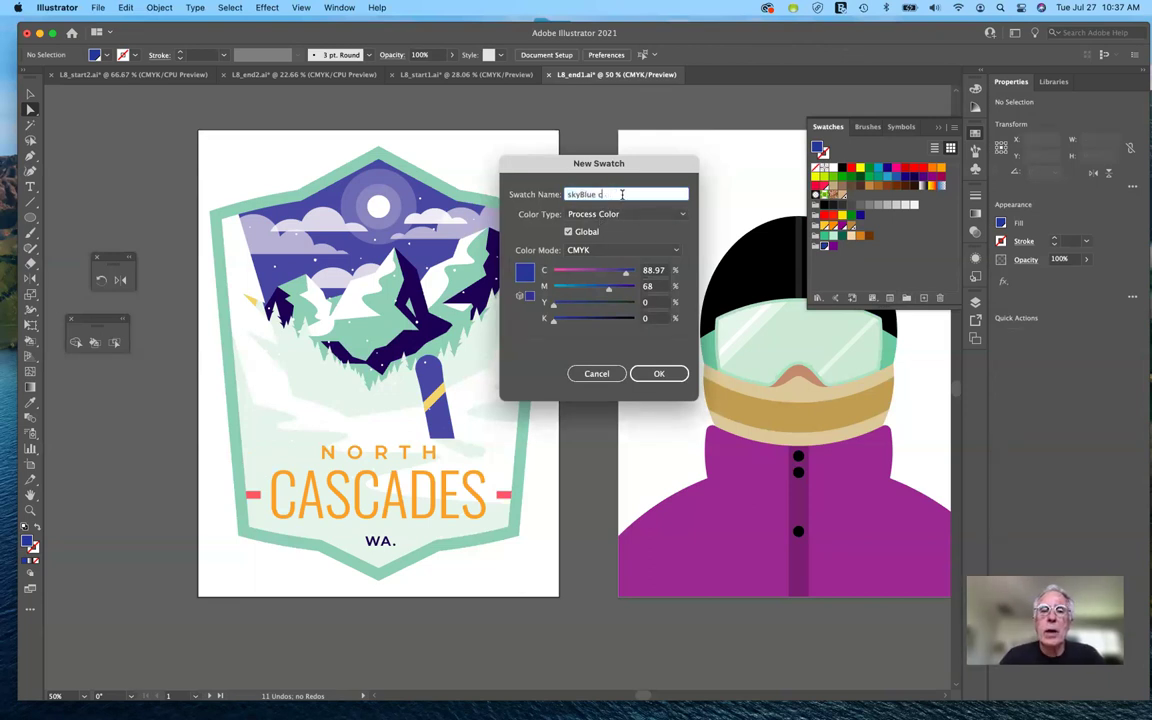
key("BackSpace")
key("BackSpace")
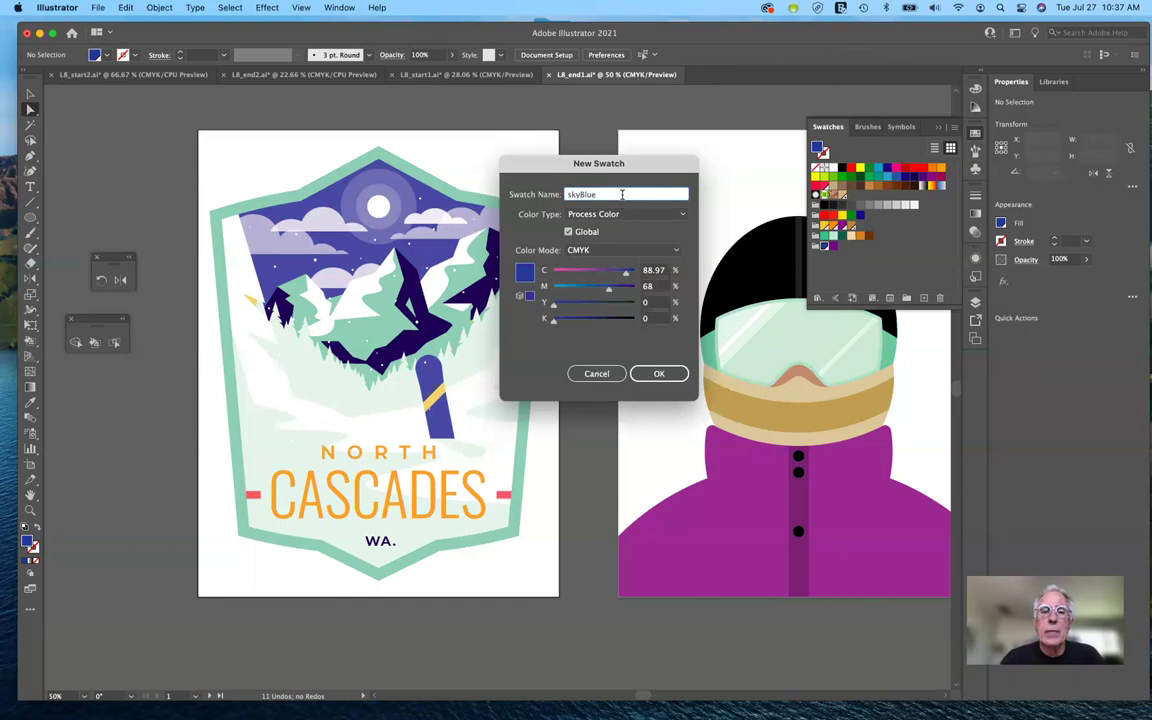
left_click(568, 232)
left_click(659, 374)
left_click(686, 304)
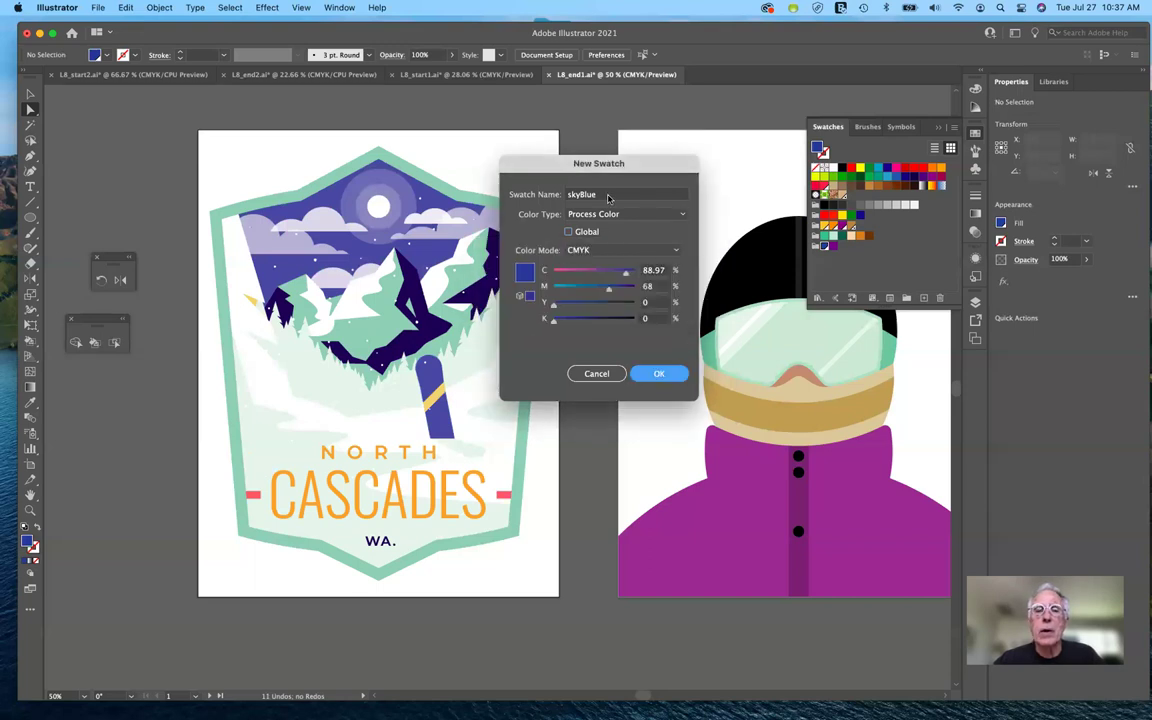
- Save the new non-global swatch as skyBlueBasic and fill the snowboard with it
left_click(606, 196)
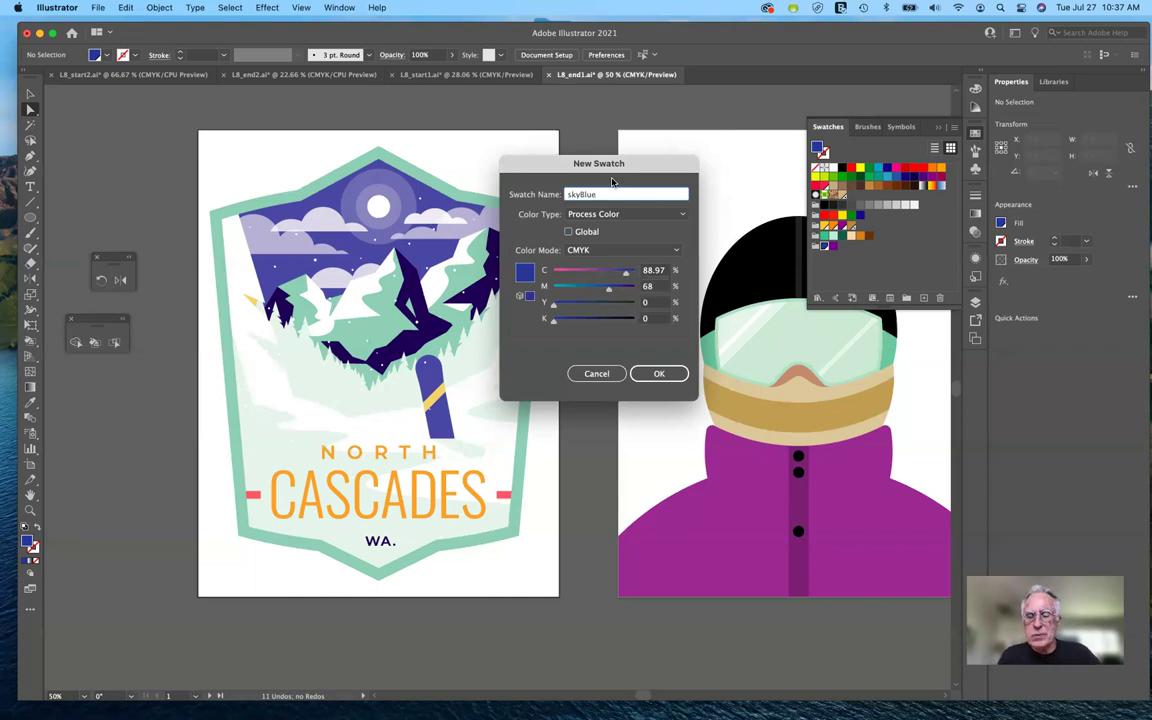
type("Basic")
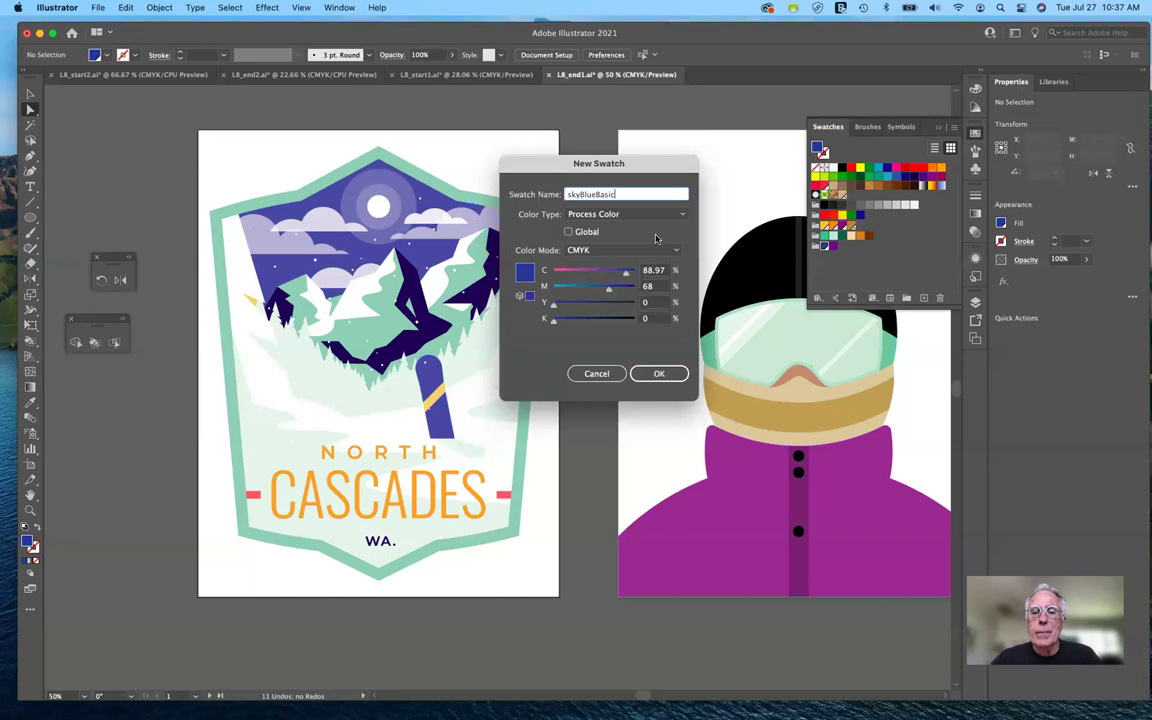
left_click(660, 375)
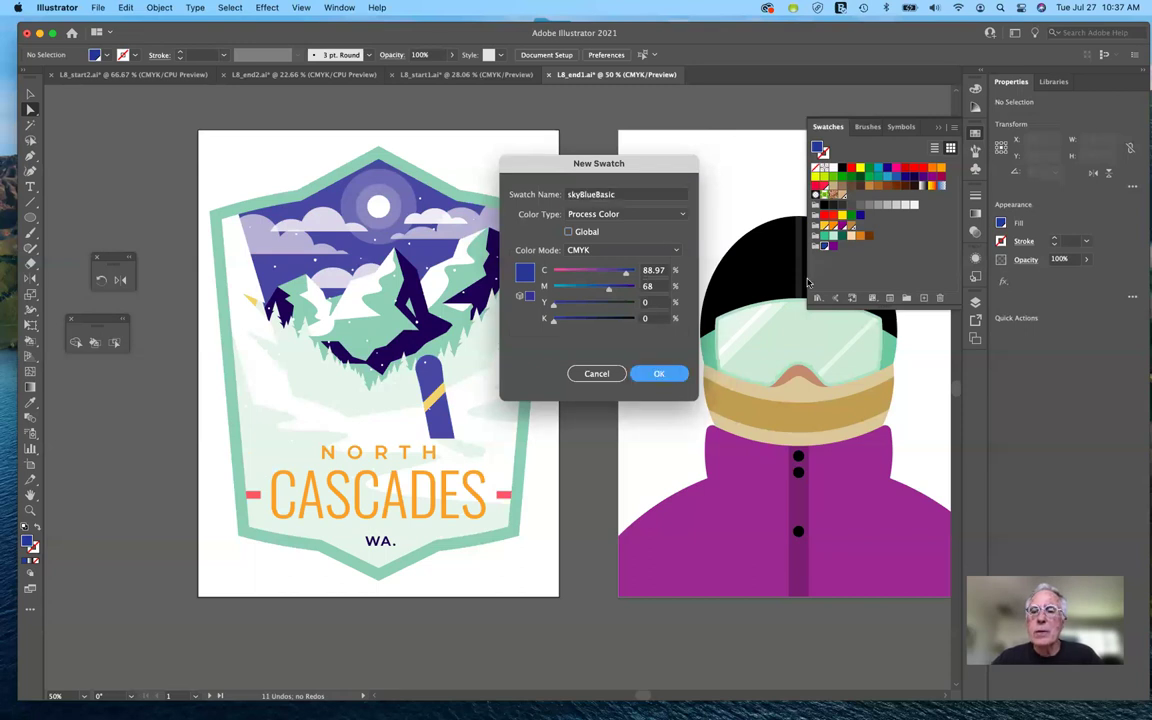
key("Return")
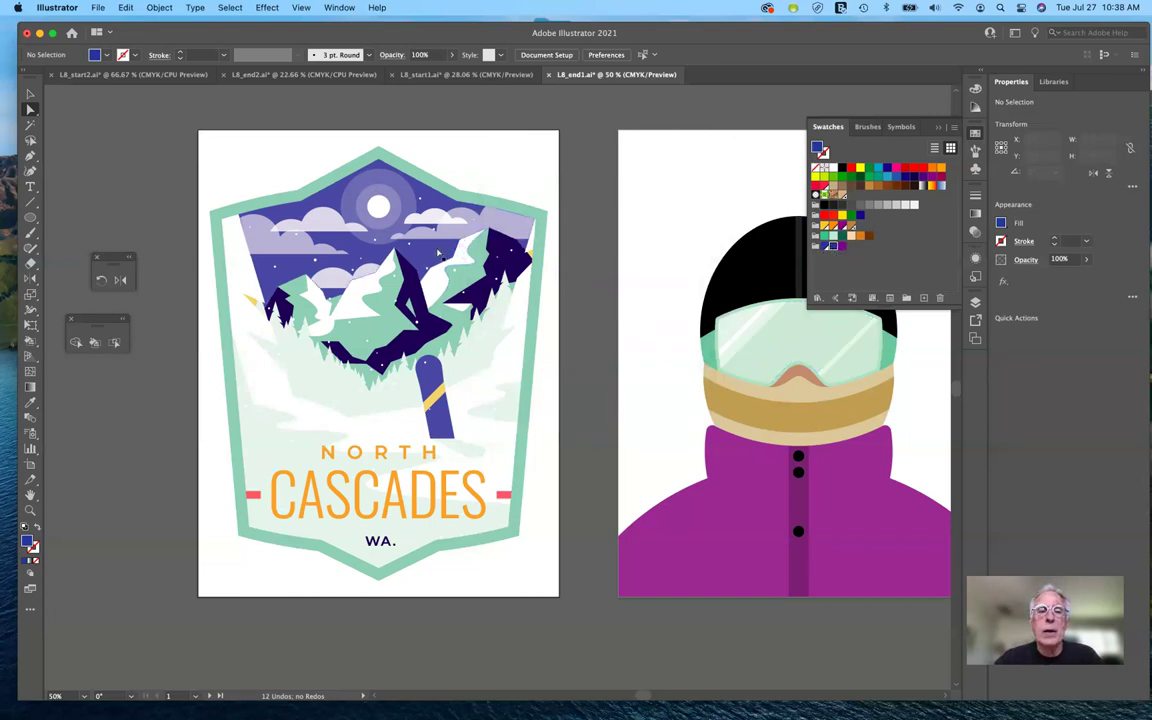
left_click(432, 398)
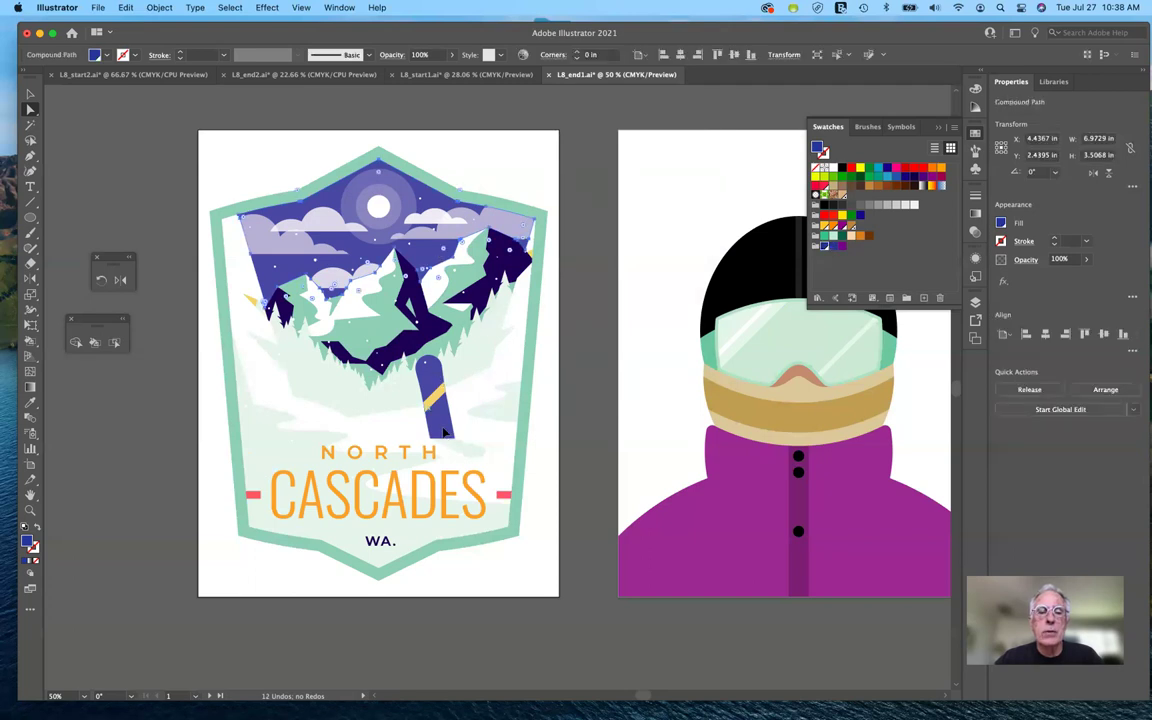
left_click_drag(445, 432, 822, 260)
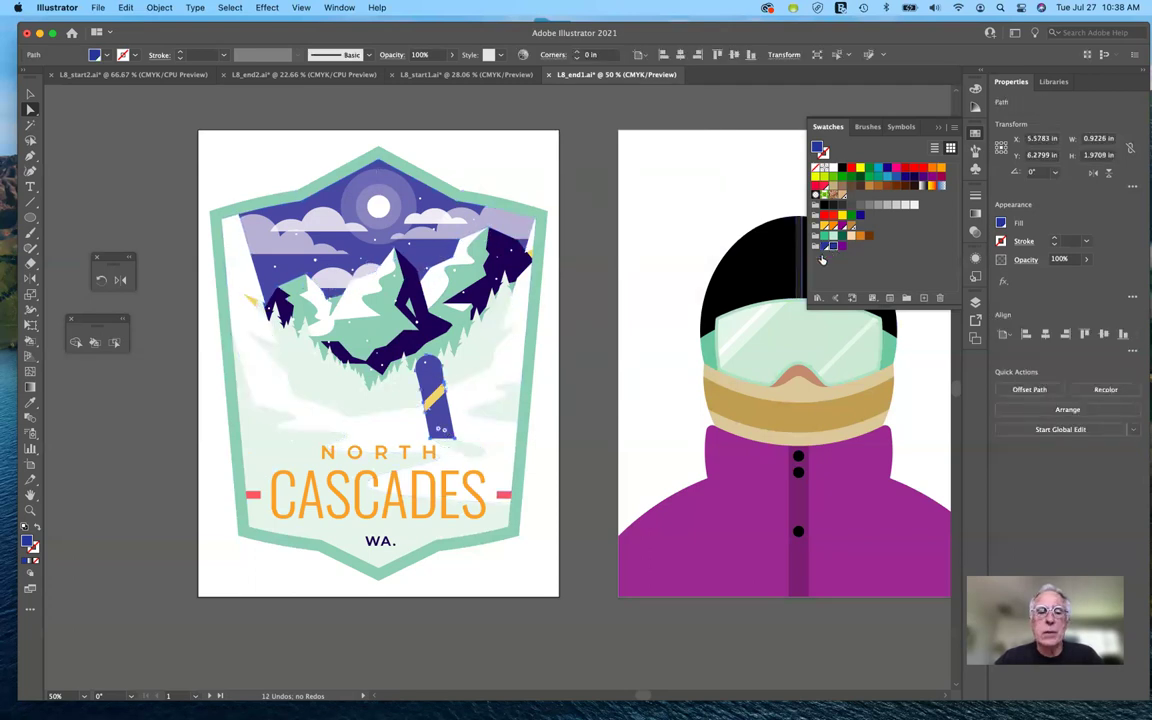
- Select the sky, set the global skyBlue swatch to 59% cyan and 28% magenta with Preview on, apply it, and deselect
left_click(435, 204)
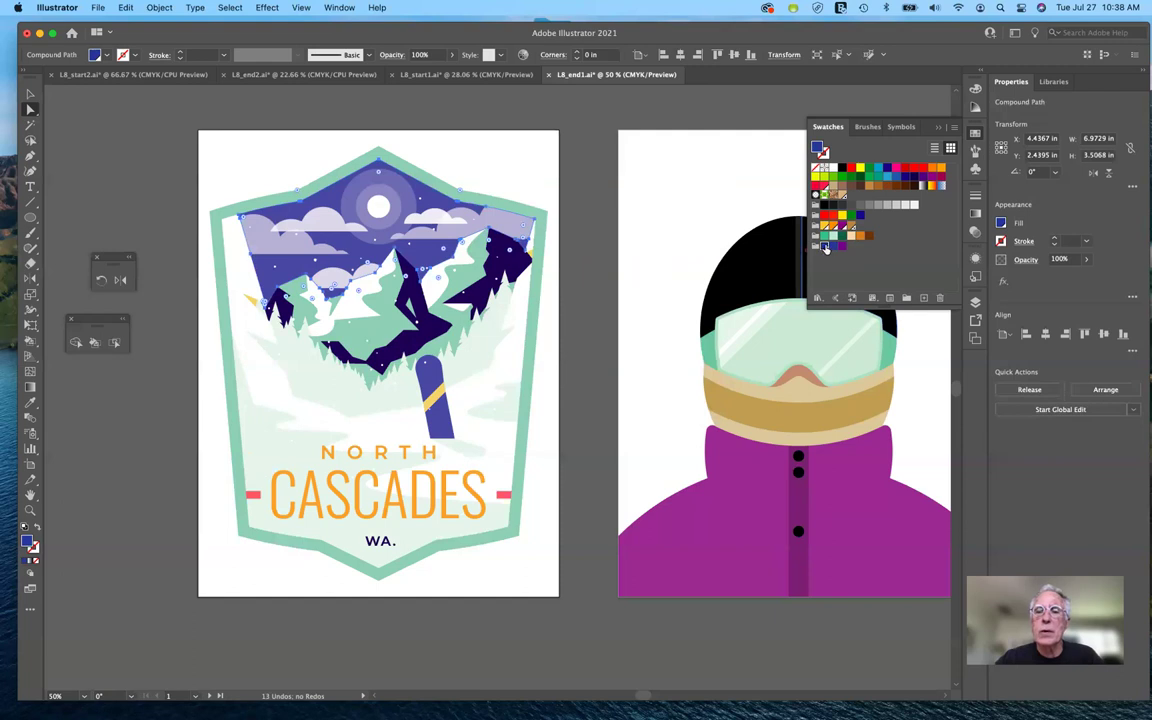
double_click(825, 247)
left_click_drag(634, 237, 609, 237)
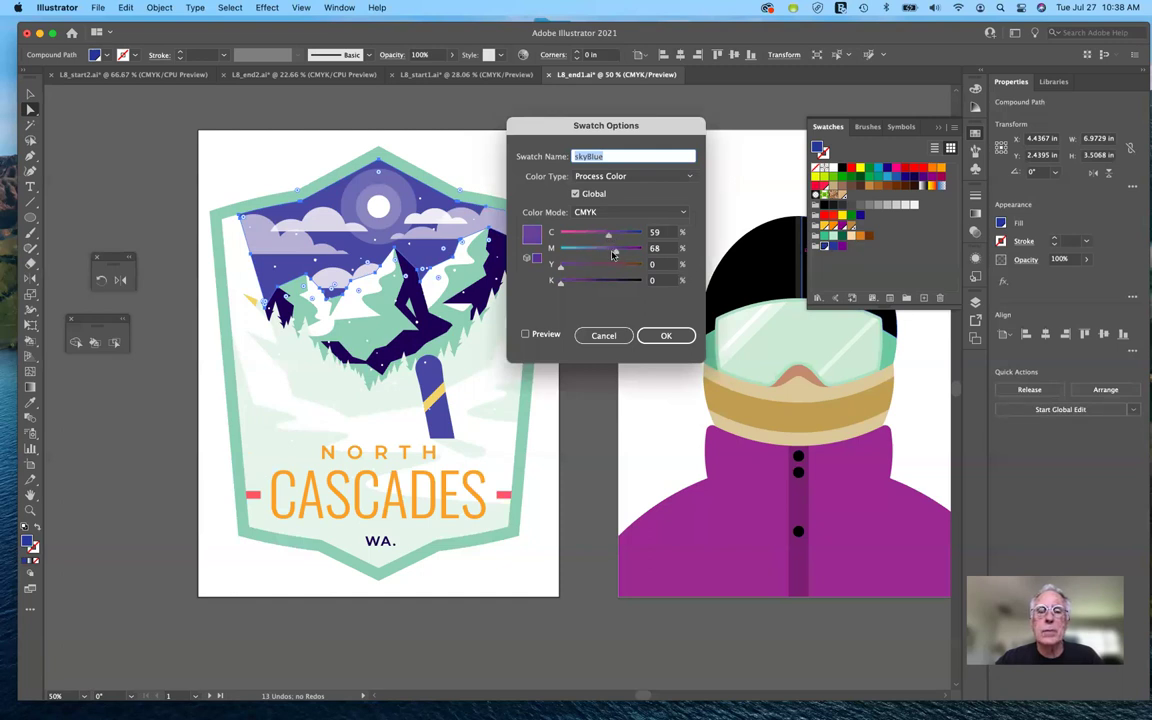
left_click_drag(615, 248, 583, 249)
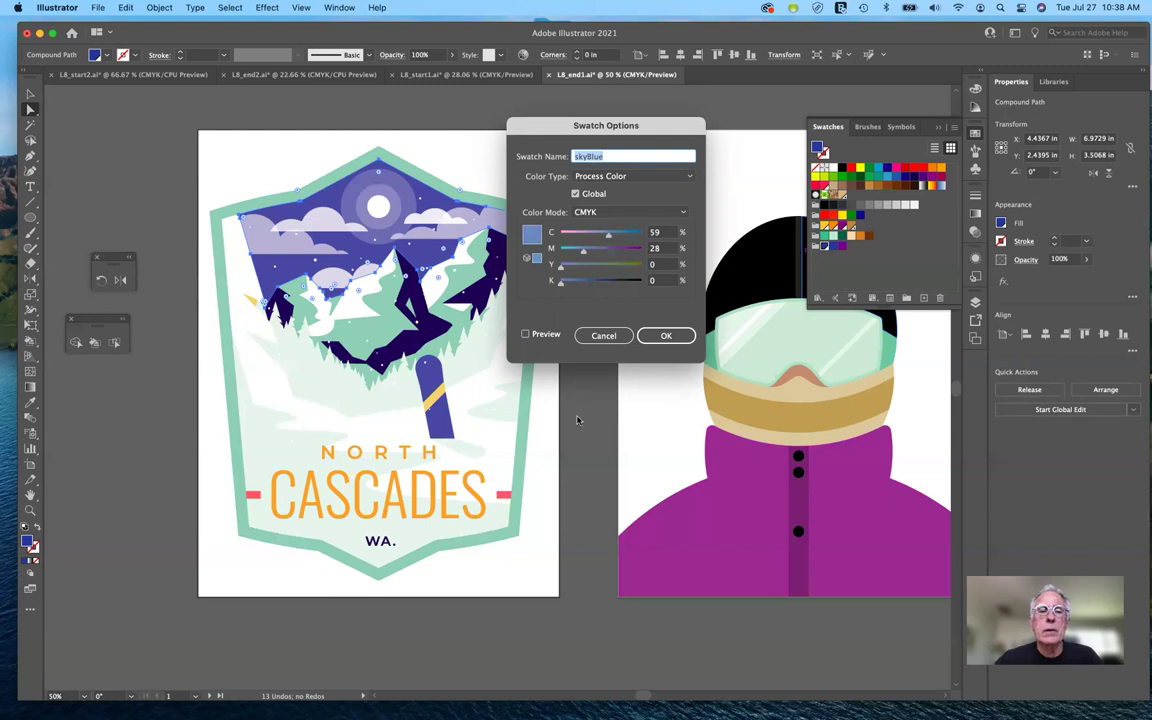
left_click(524, 336)
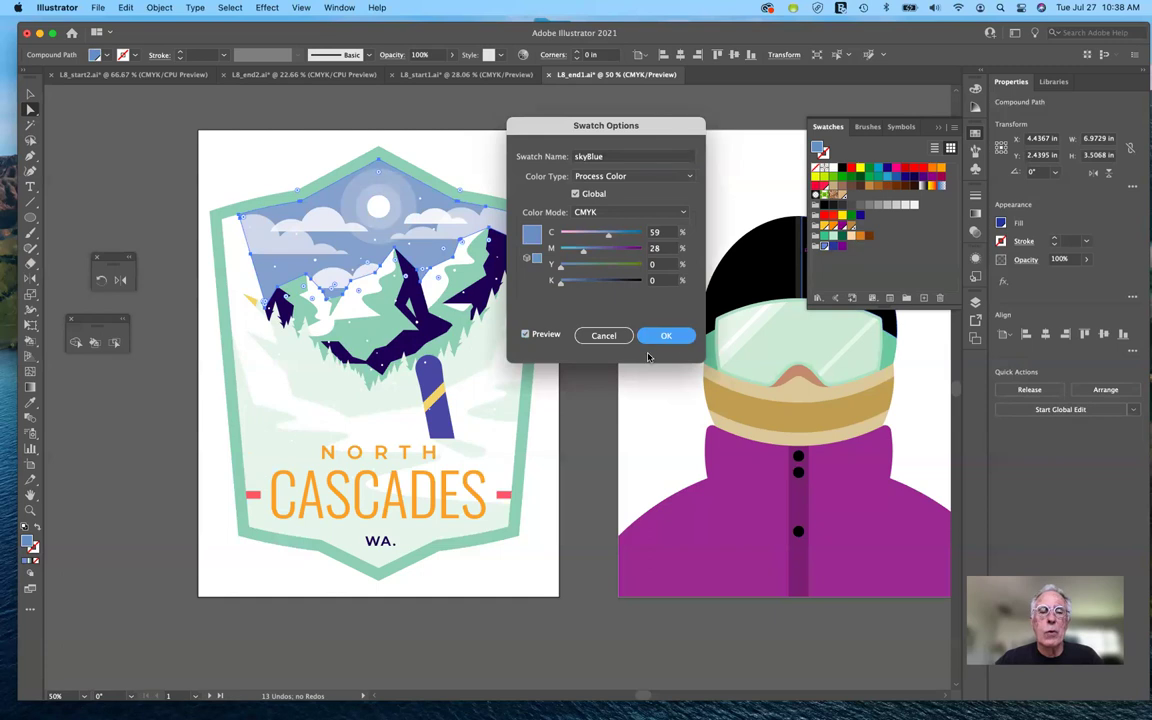
key("Return")
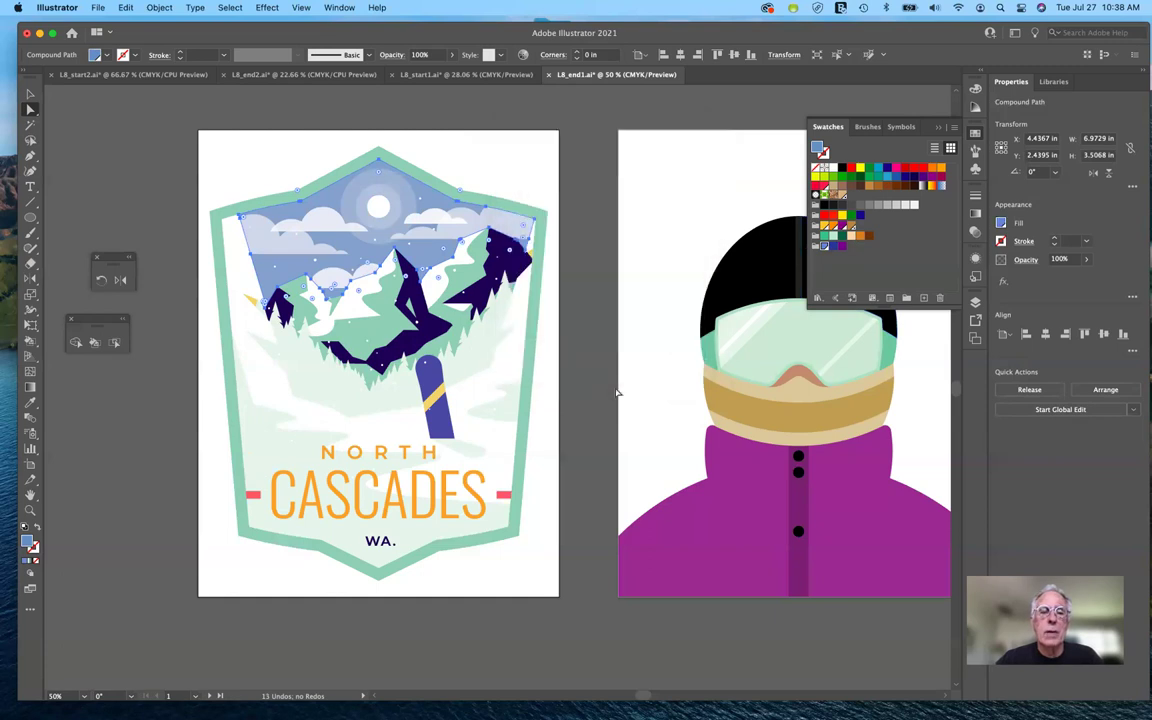
left_click(538, 416)
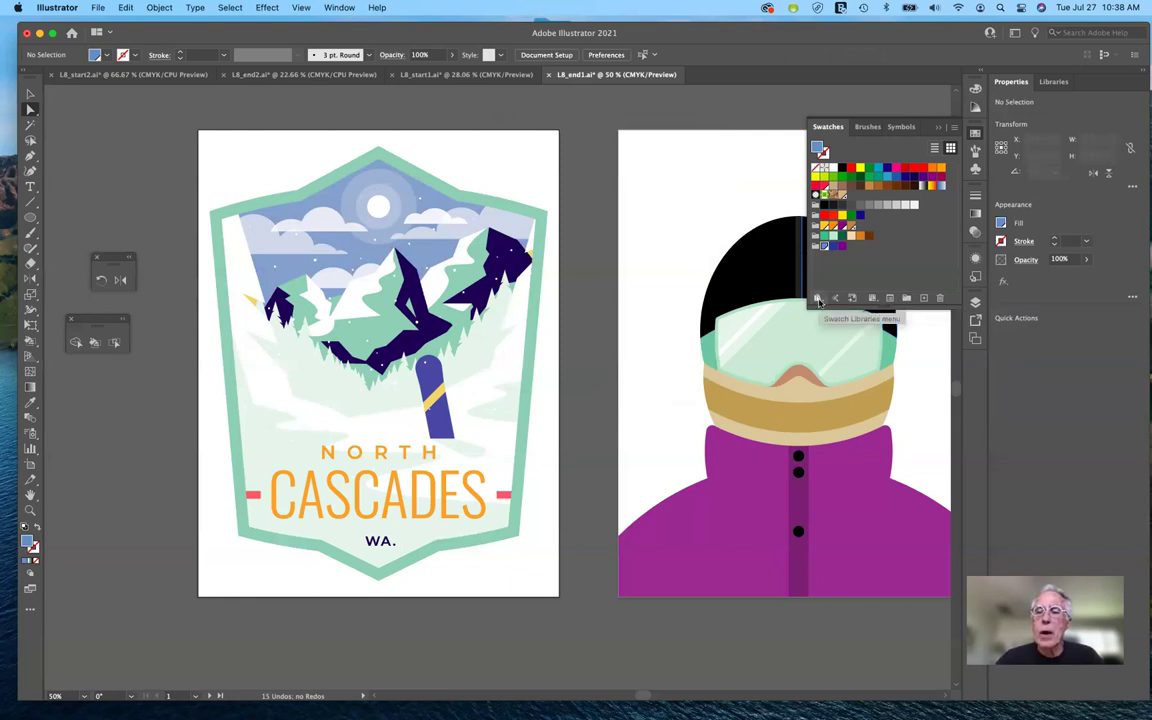
- Look through the color book libraries available for swatches, then close the list
left_click(818, 298)
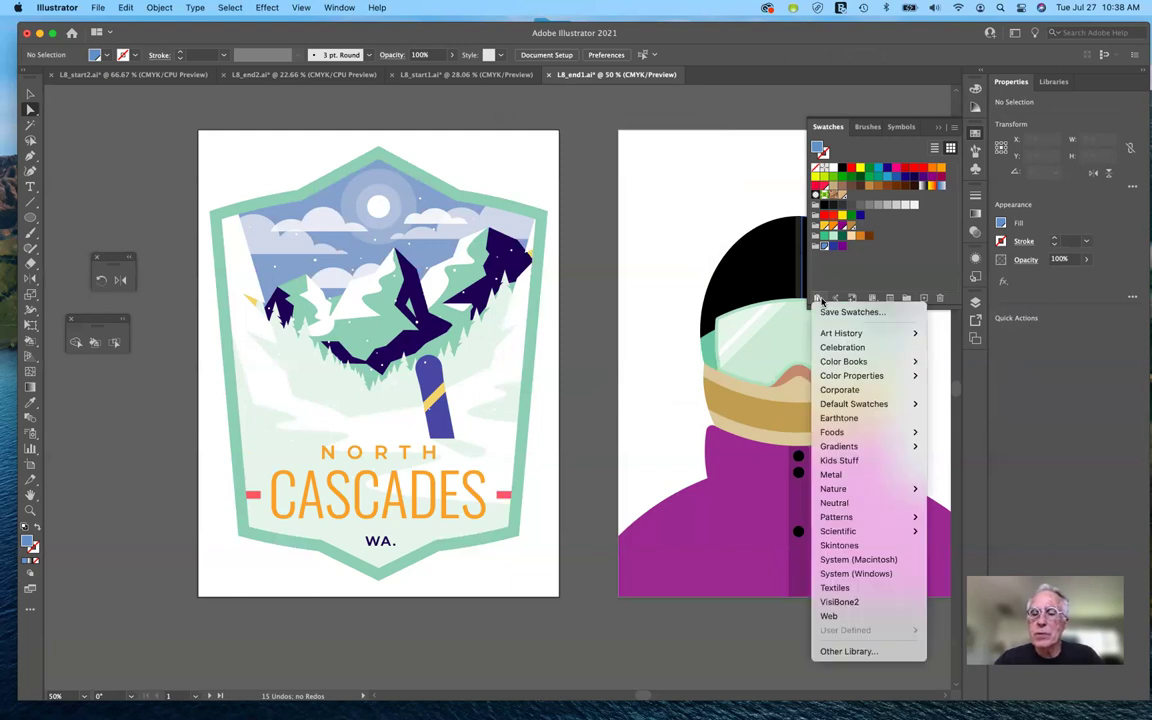
mouse_move(836, 376)
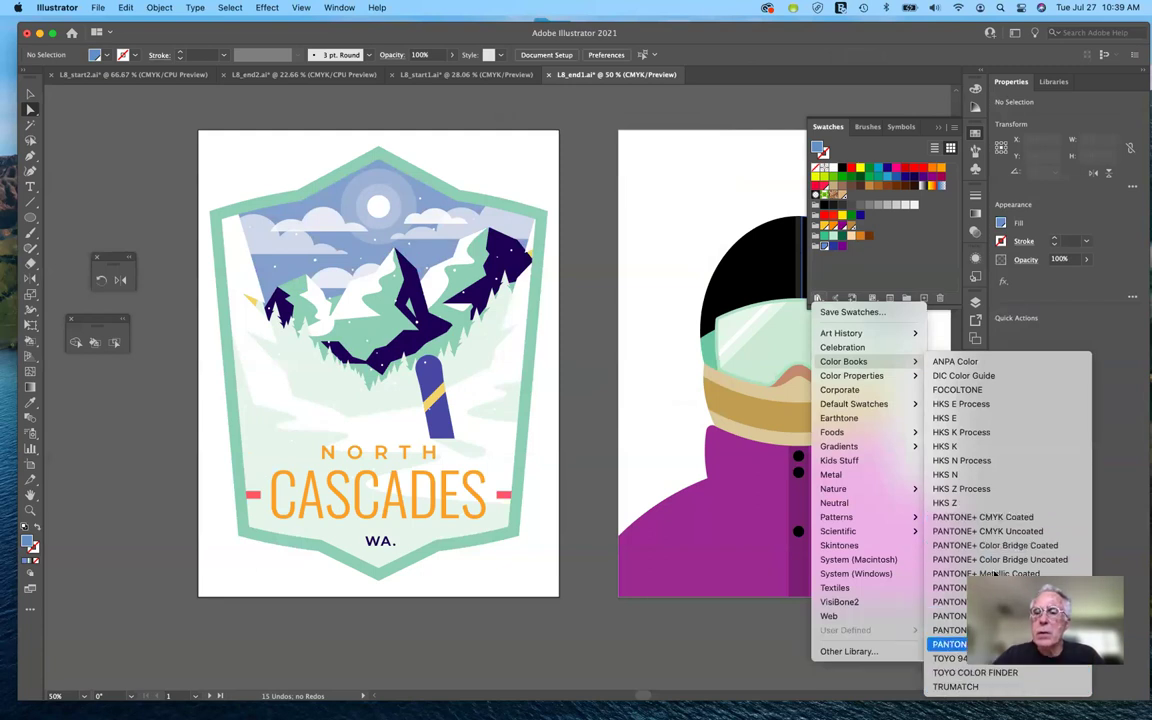
left_click(1080, 319)
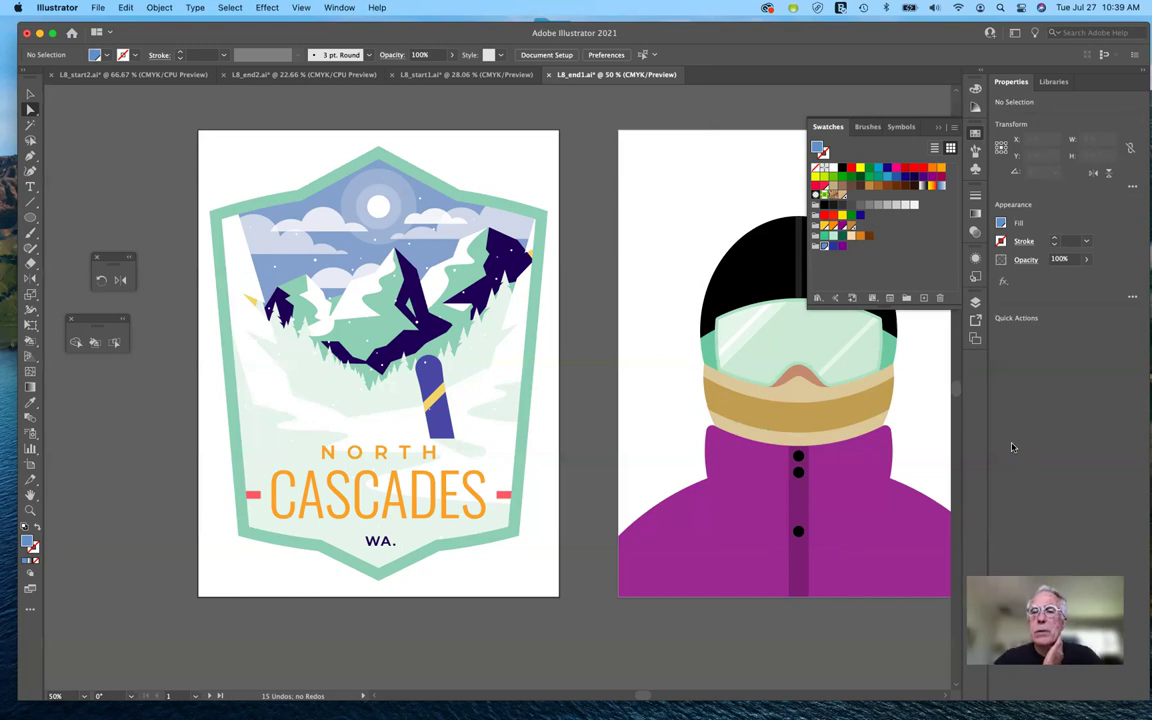
- Check the options of the brown PANTONE 7562 C spot swatch and duplicate the swatch
left_click(851, 228)
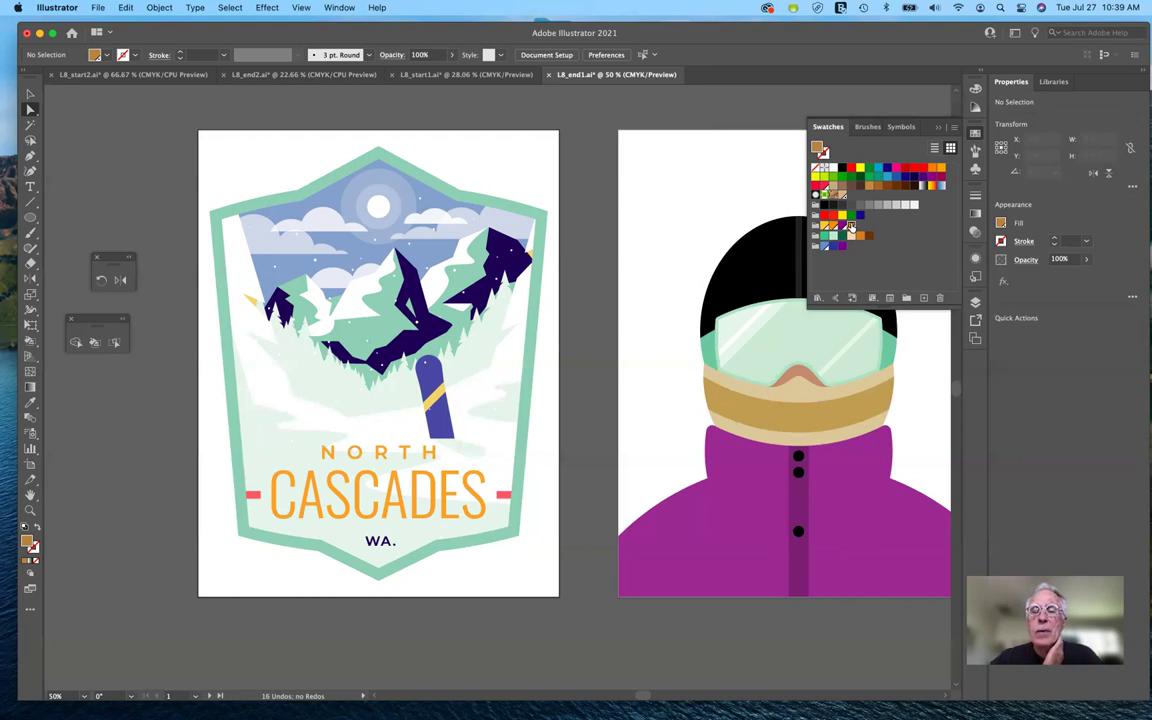
double_click(851, 228)
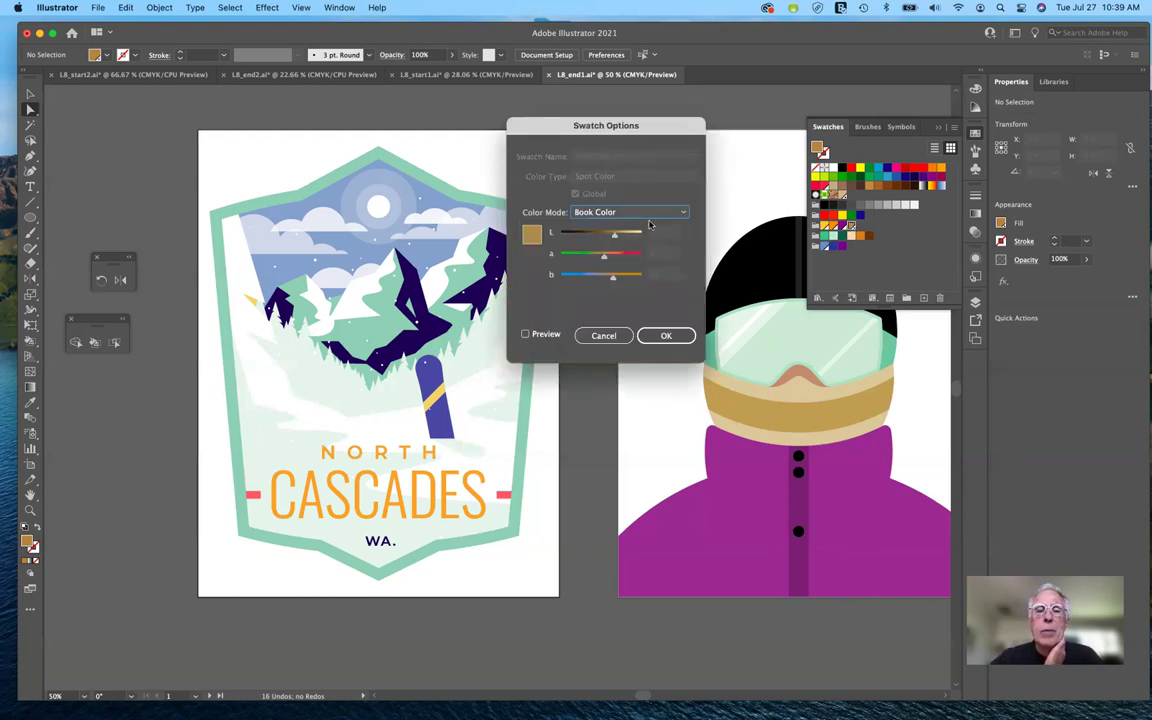
left_click(607, 336)
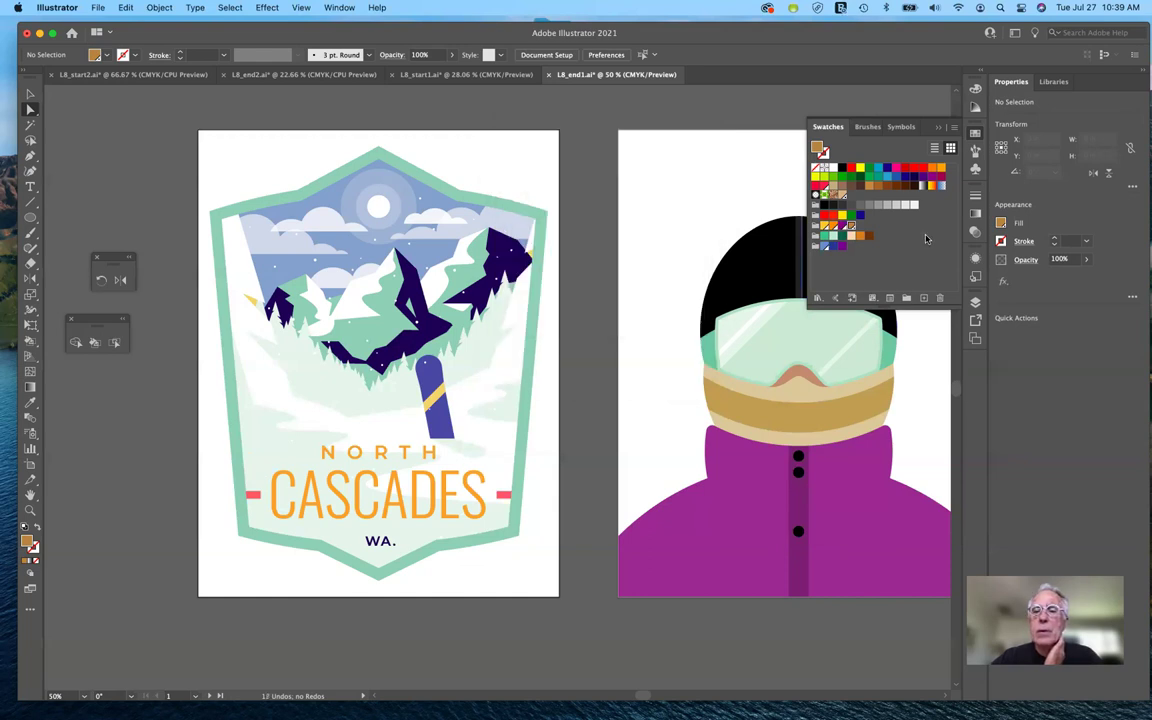
left_click(923, 298)
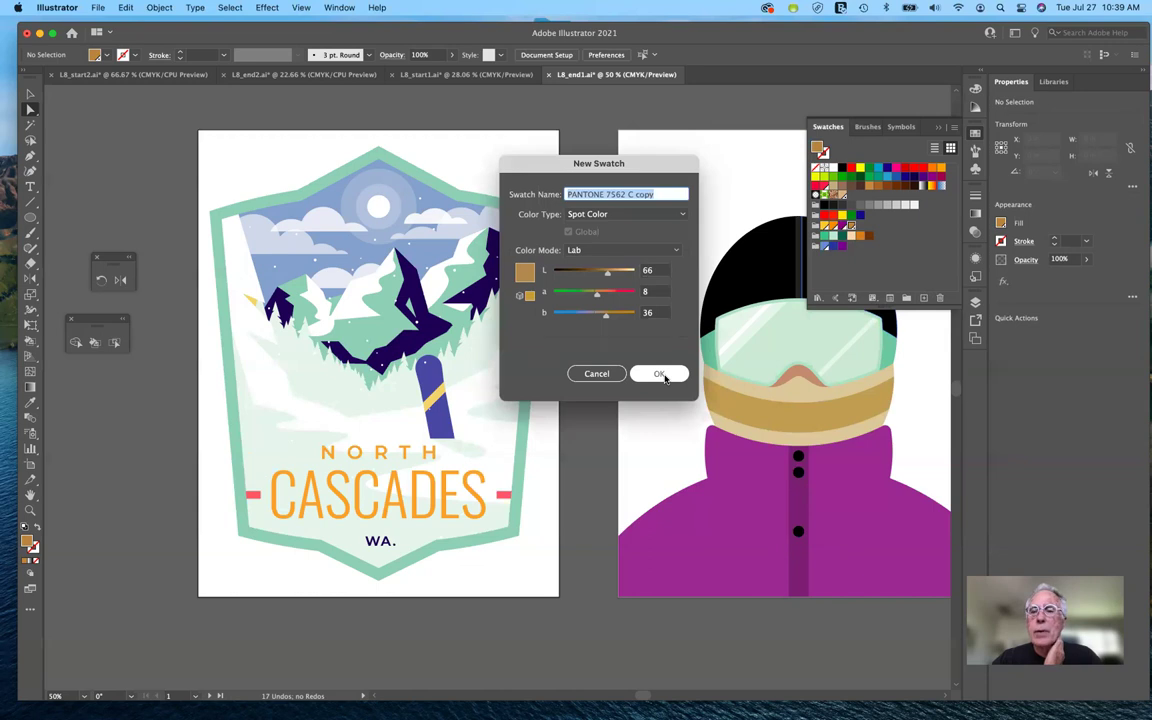
left_click(662, 375)
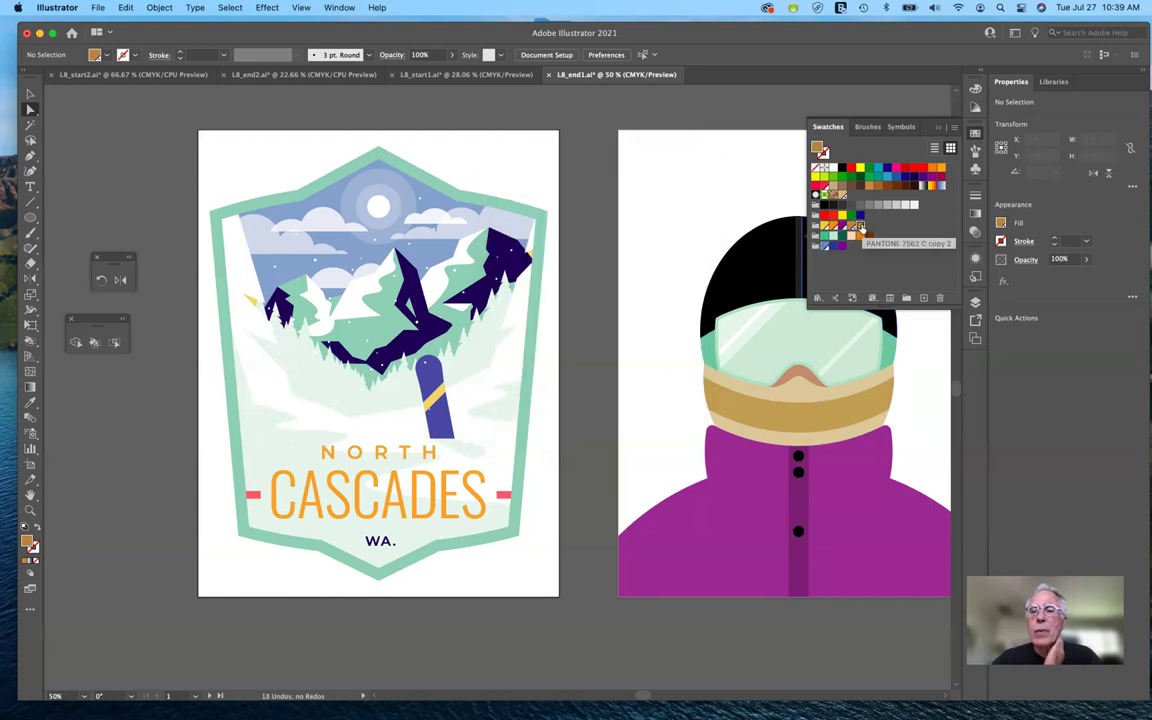
- Set the duplicated brown spot swatch's color mode to CMYK and rename it PANTONE Brown
double_click(859, 227)
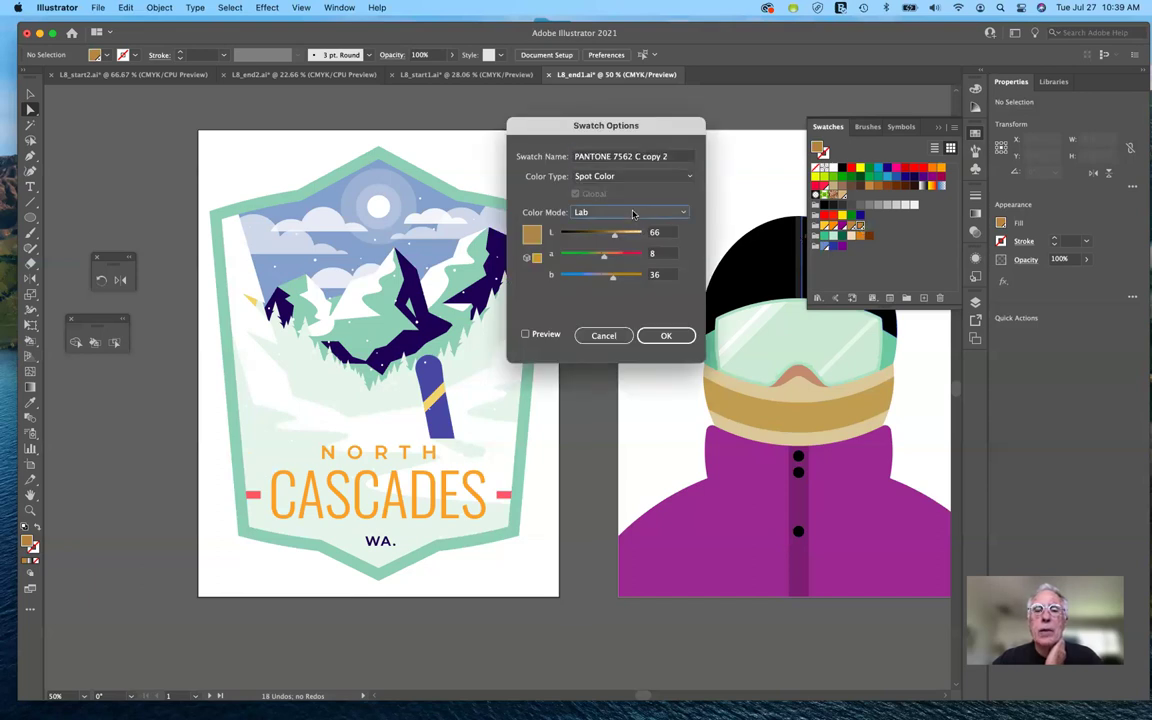
left_click(631, 212)
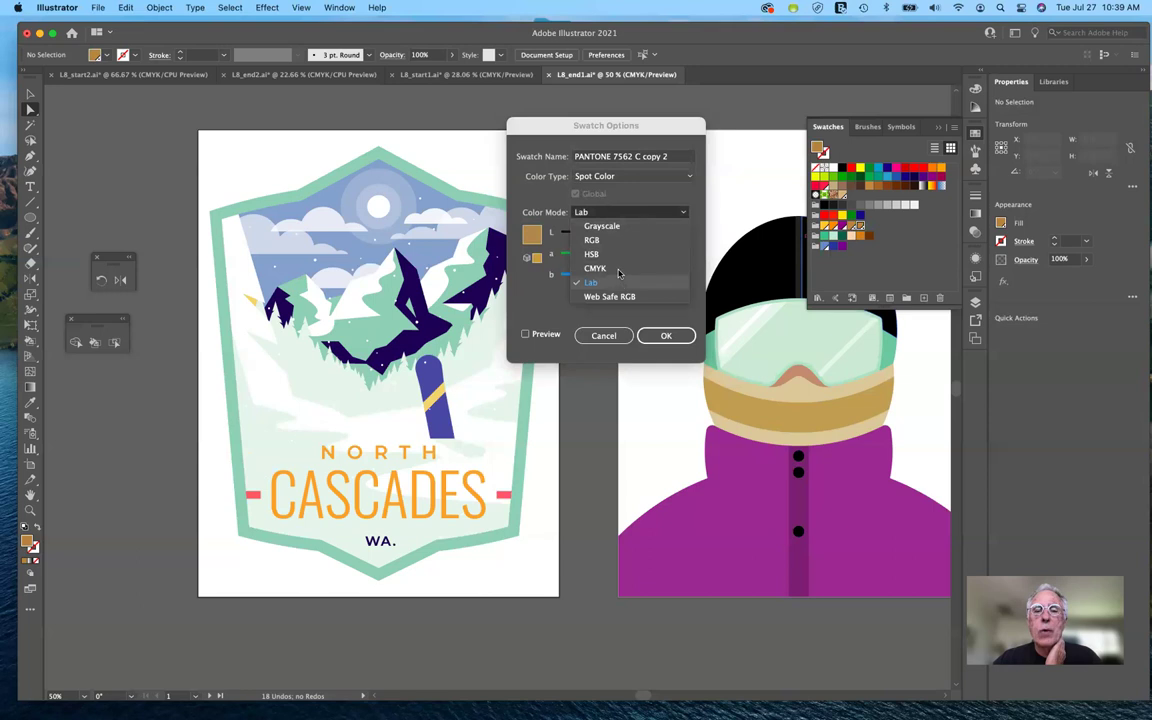
left_click(619, 268)
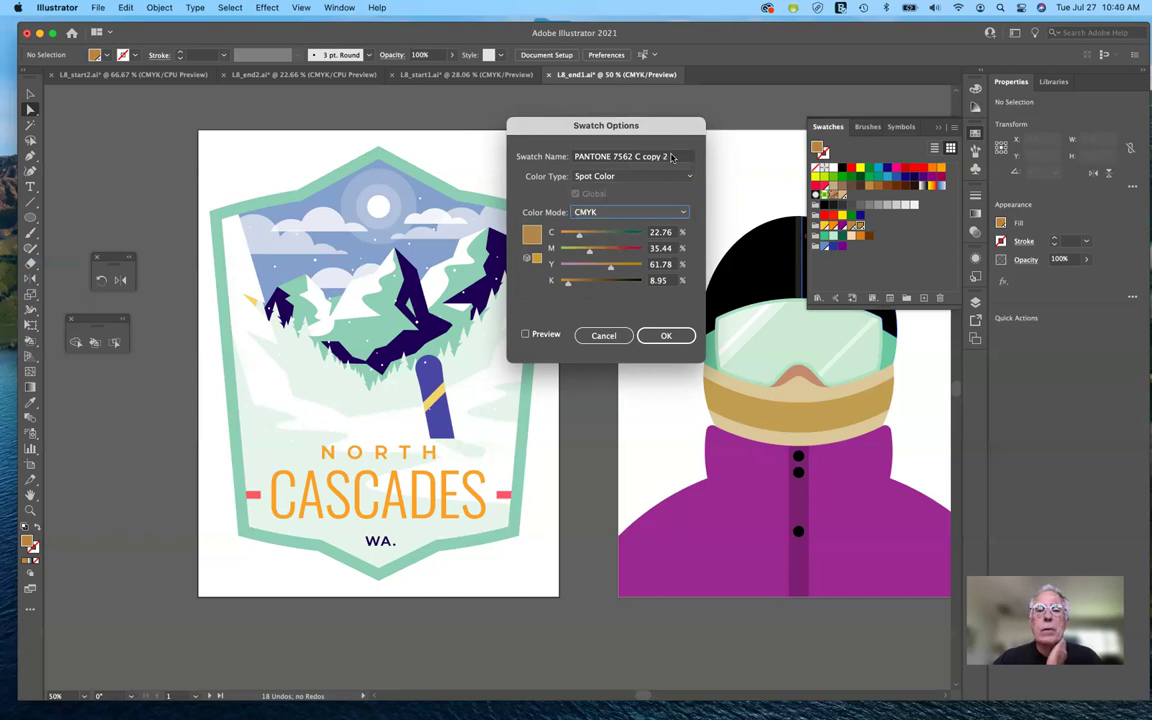
left_click(614, 156)
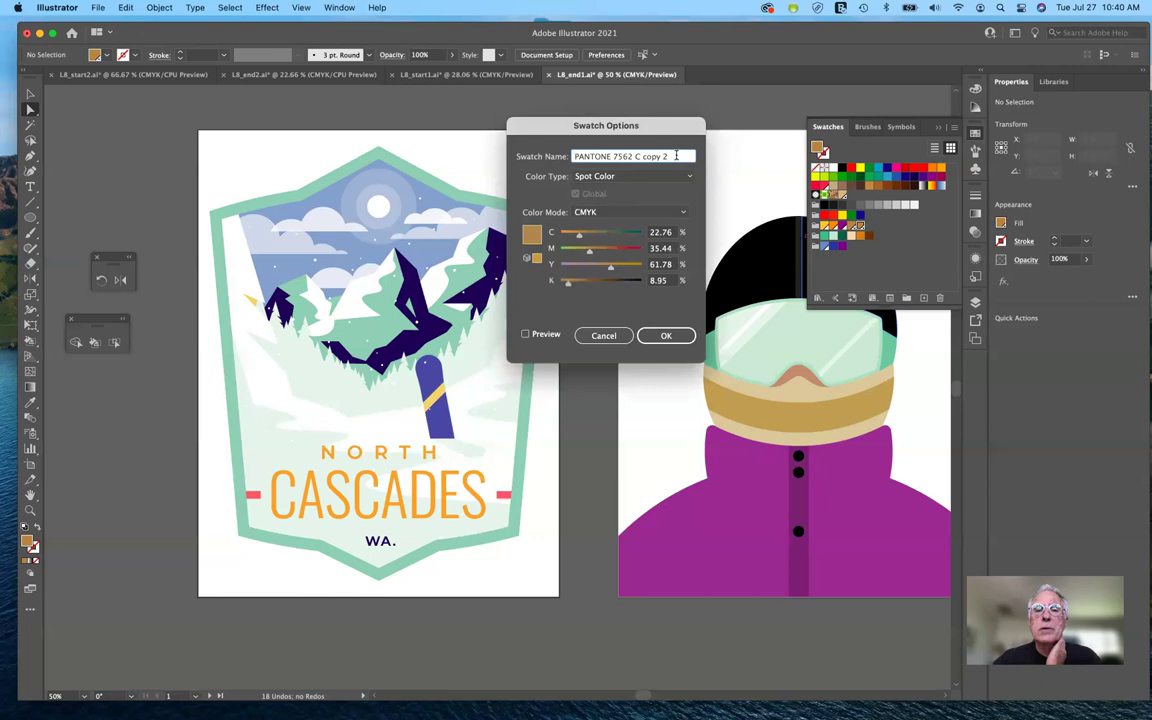
left_click_drag(614, 156, 670, 157)
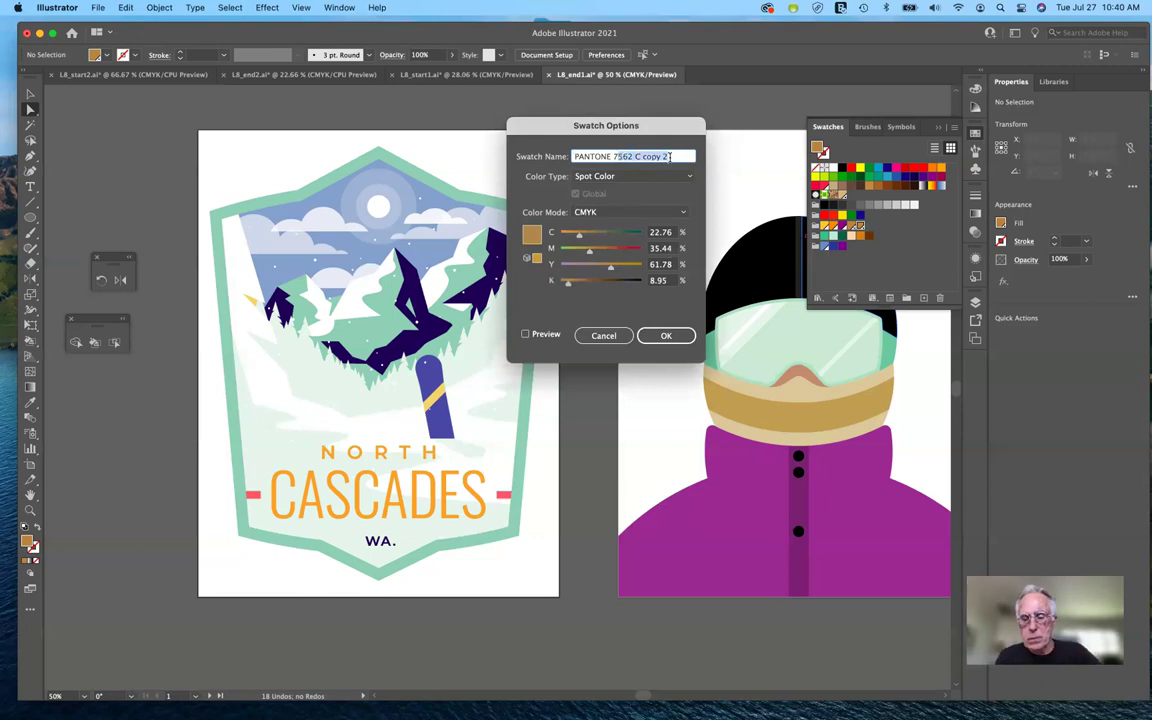
type("78r")
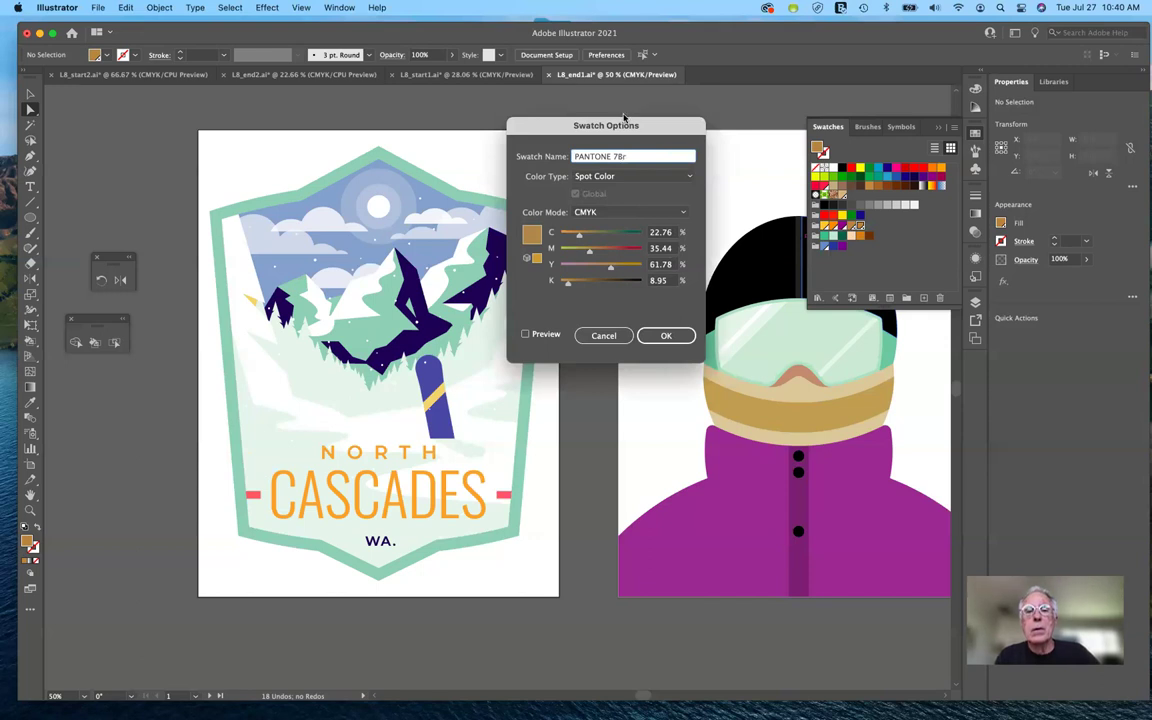
type("Brown")
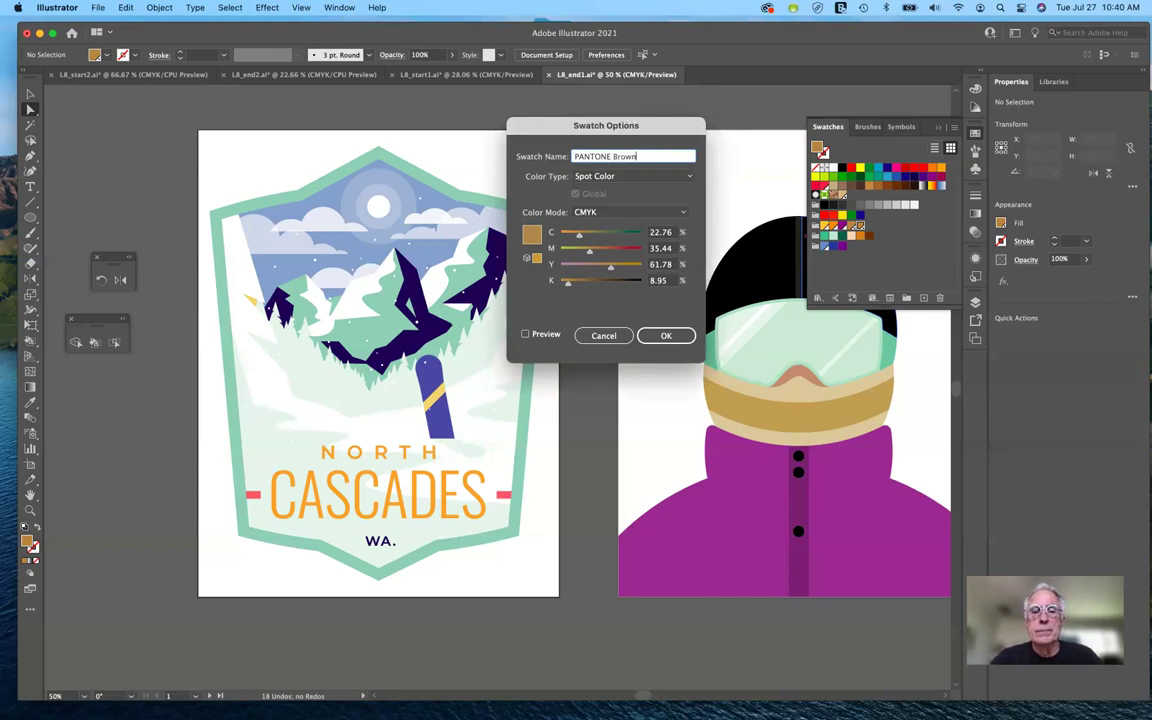
left_click(661, 337)
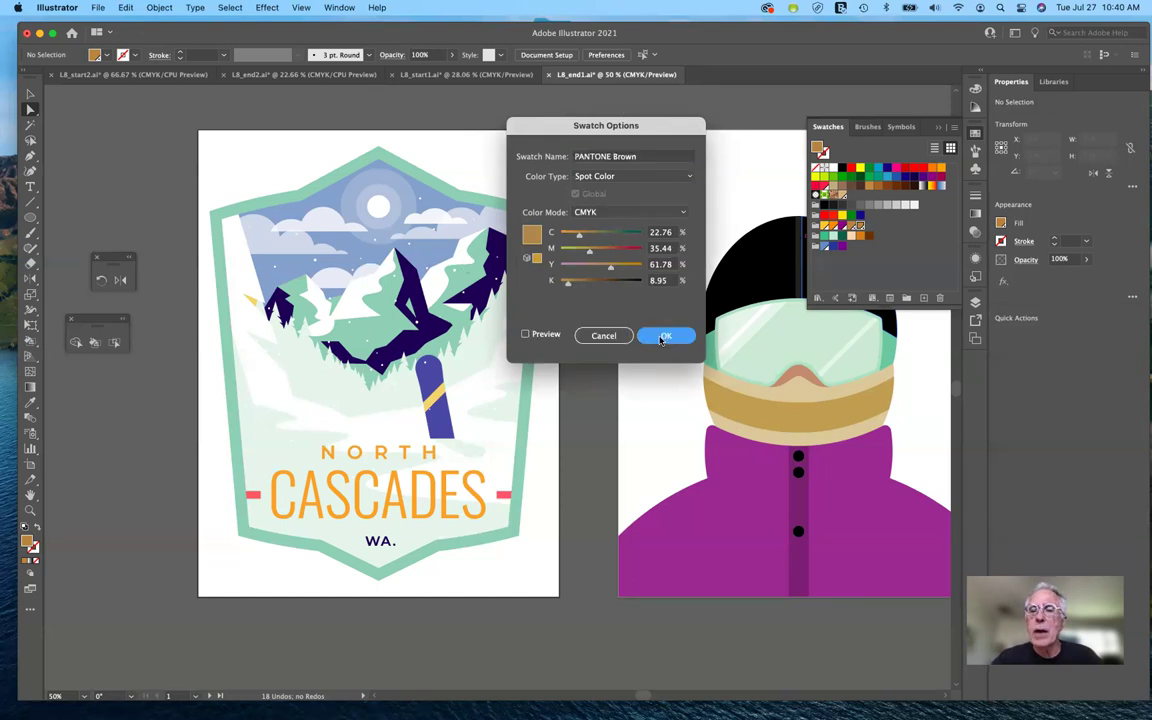
left_click(661, 337)
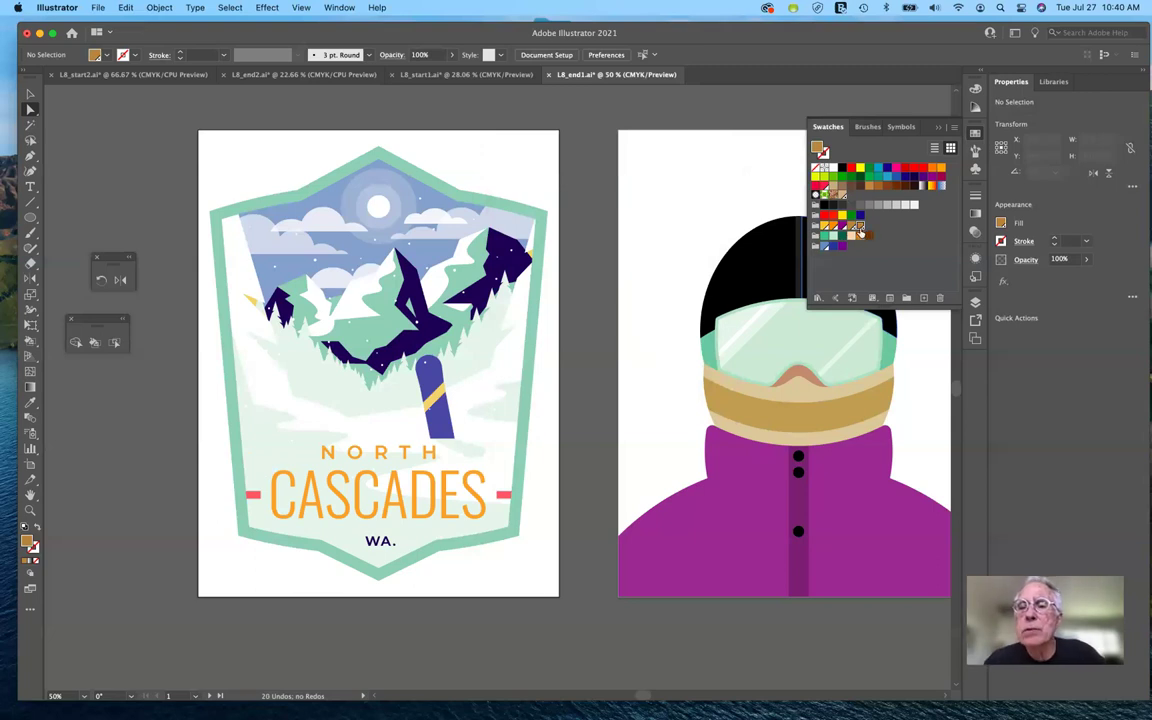
- Change the PANTONE Brown swatch's color type from spot to Process Color, keep it global, and apply the options
double_click(859, 228)
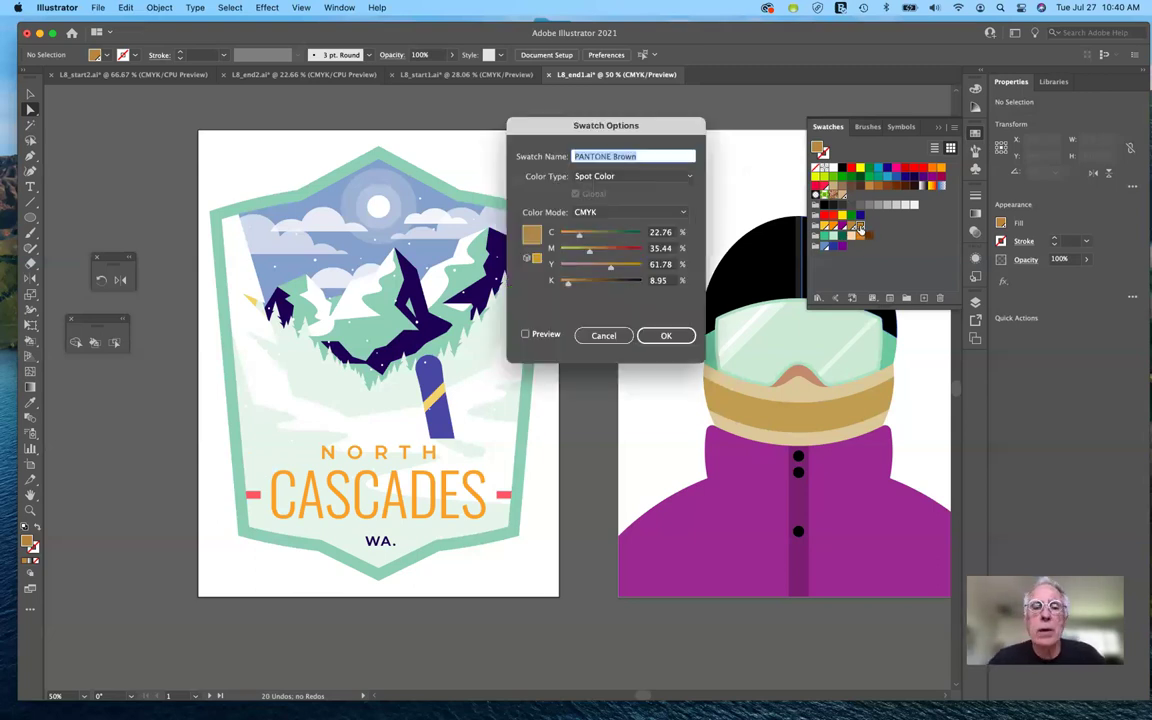
left_click(625, 177)
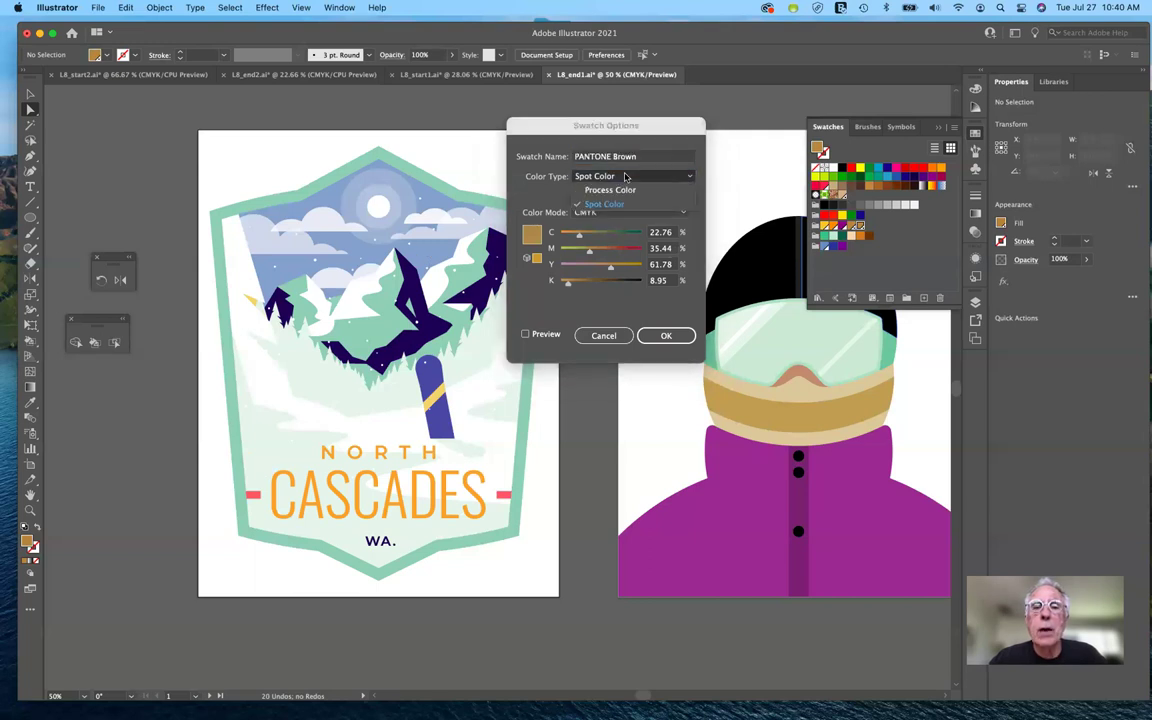
left_click(626, 190)
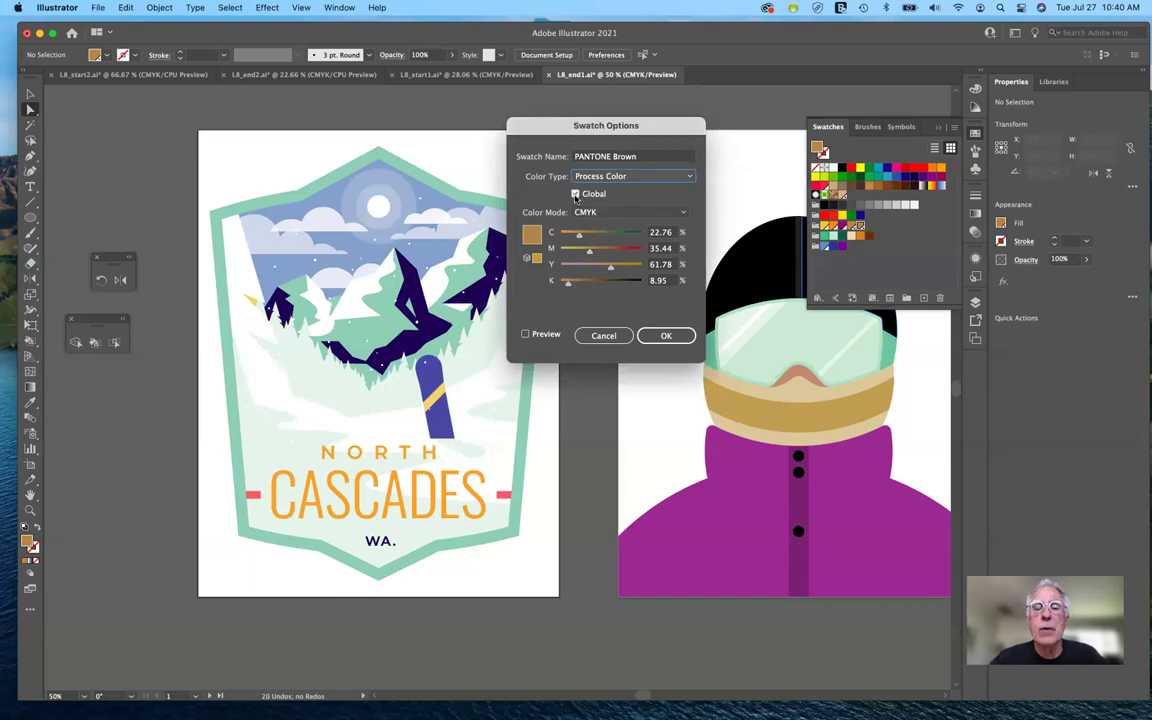
left_click(680, 336)
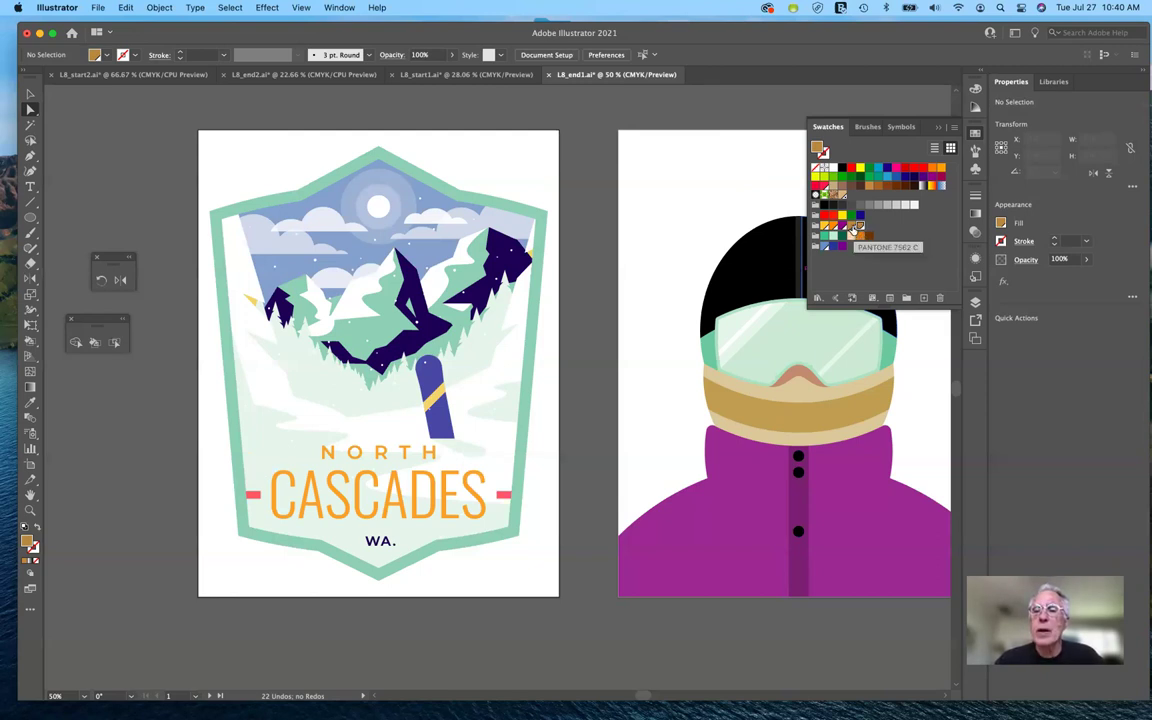
- Check the swatch options of the brown PANTONE 7562 C spot color without changing them, and put the swatches away
left_click(853, 229)
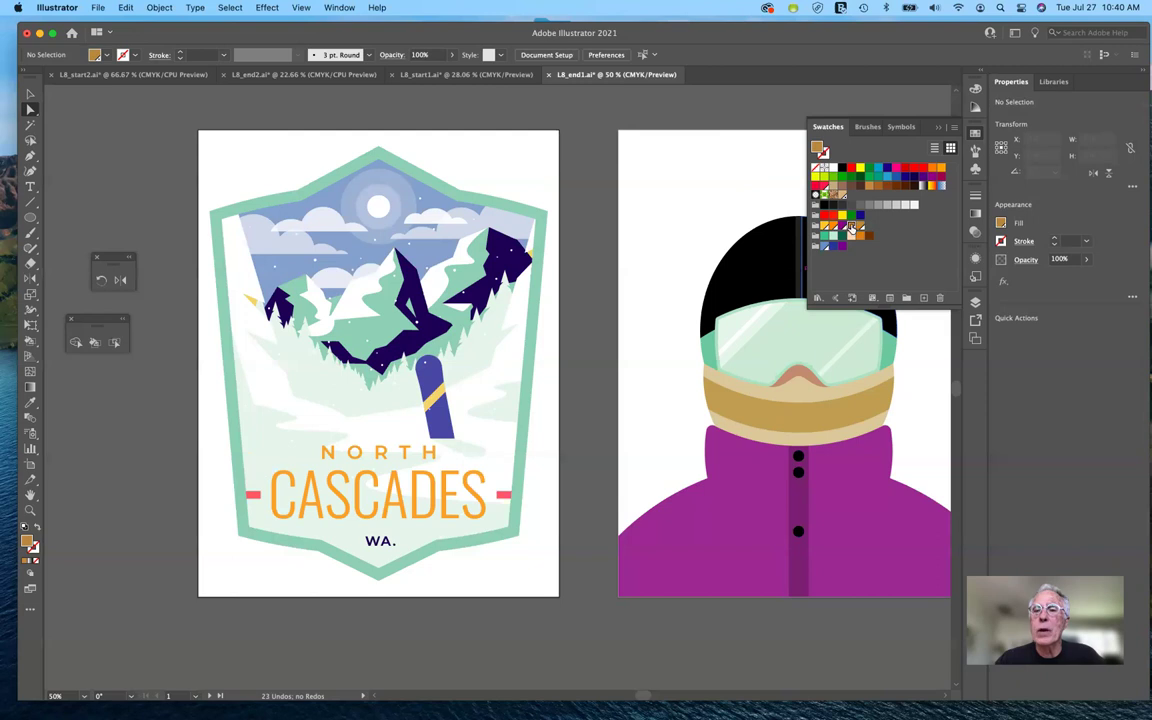
double_click(851, 228)
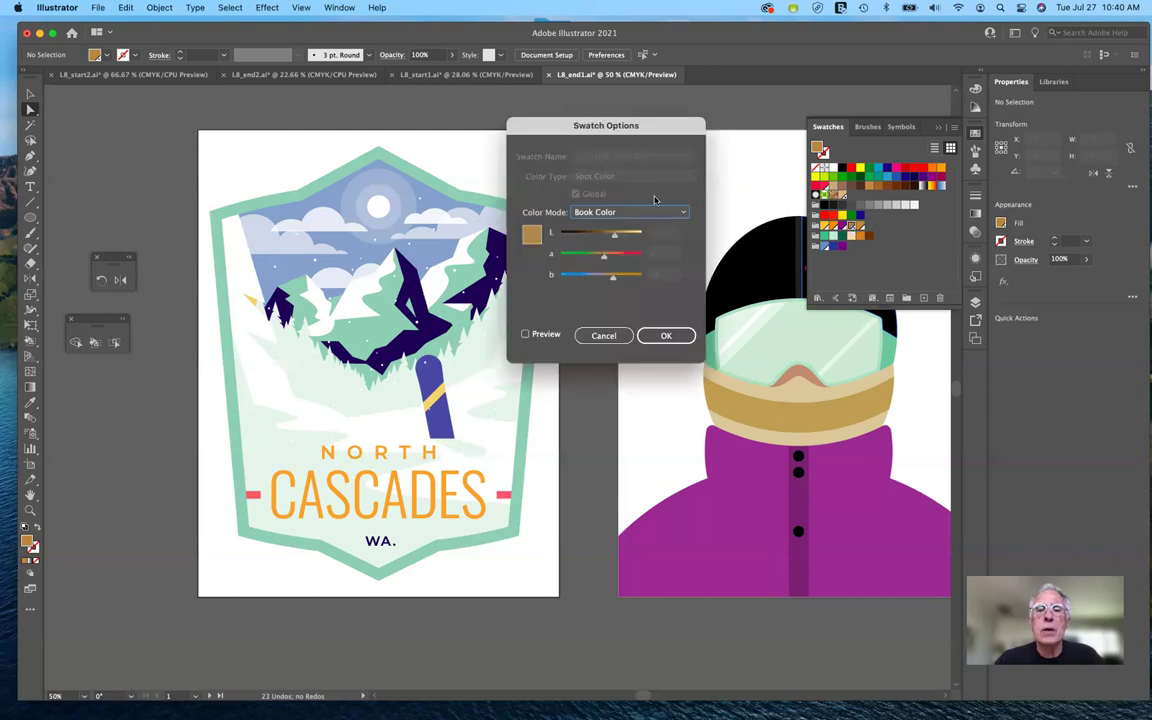
left_click(603, 335)
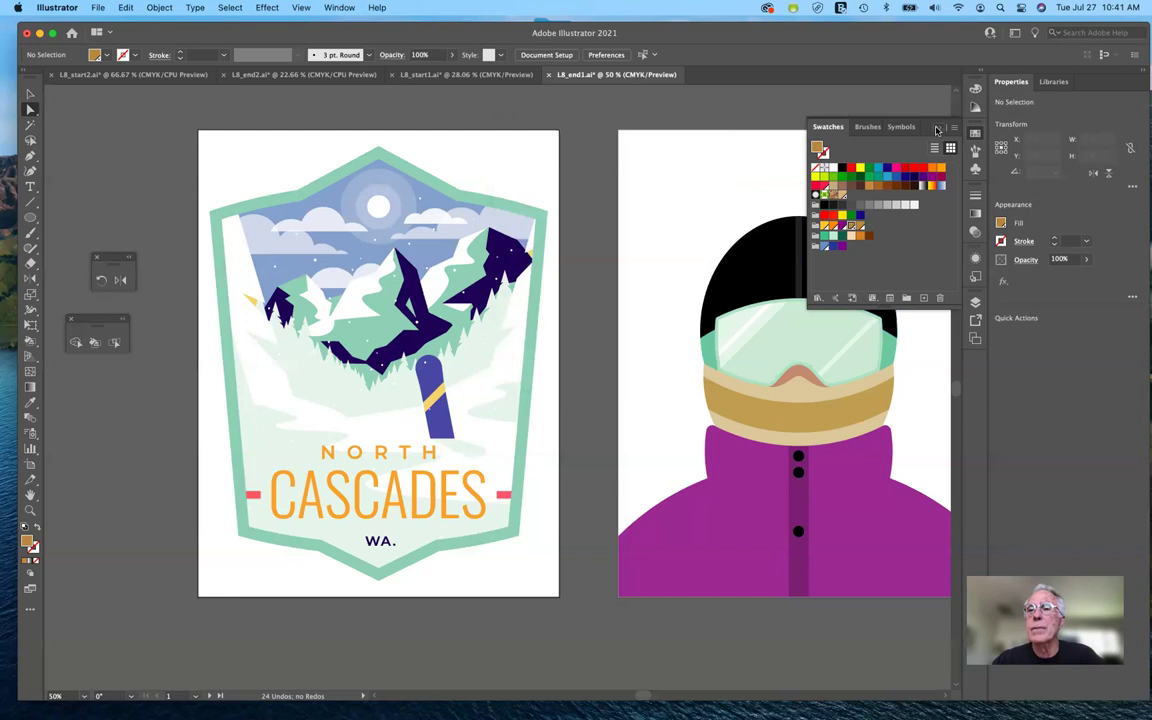
left_click(937, 129)
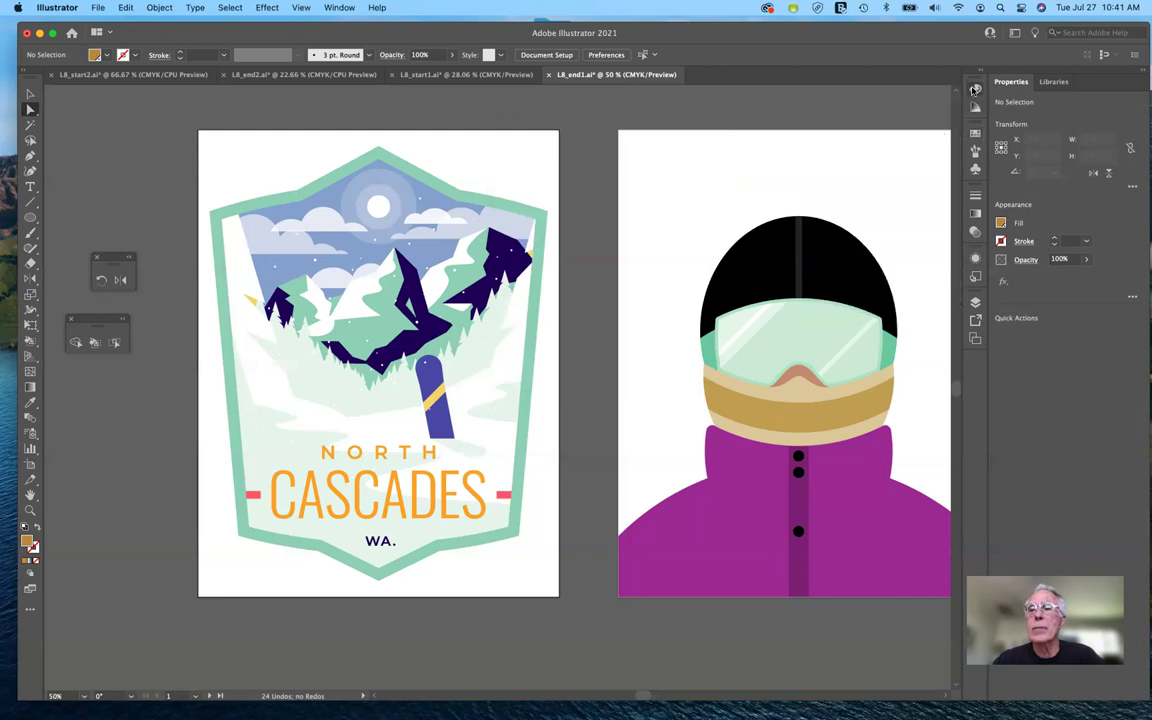
- Set the tint of the current PANTONE 7562 C fill color to 36% and look at its Color Guide variations
left_click(975, 90)
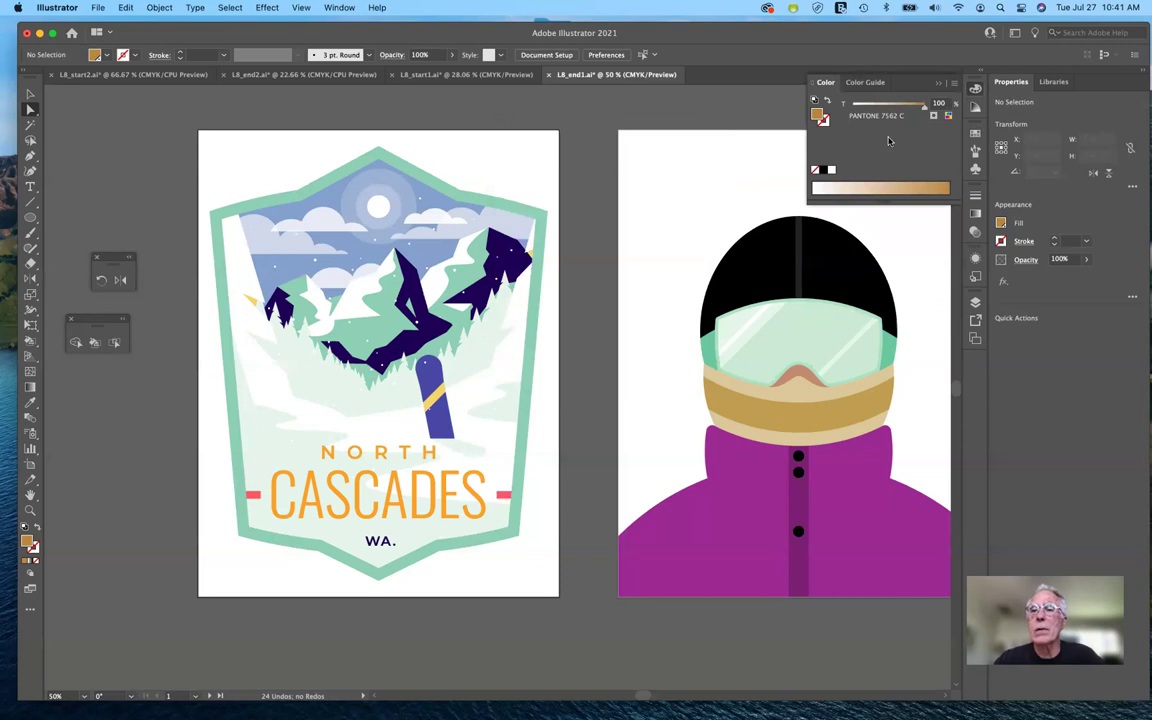
left_click(863, 84)
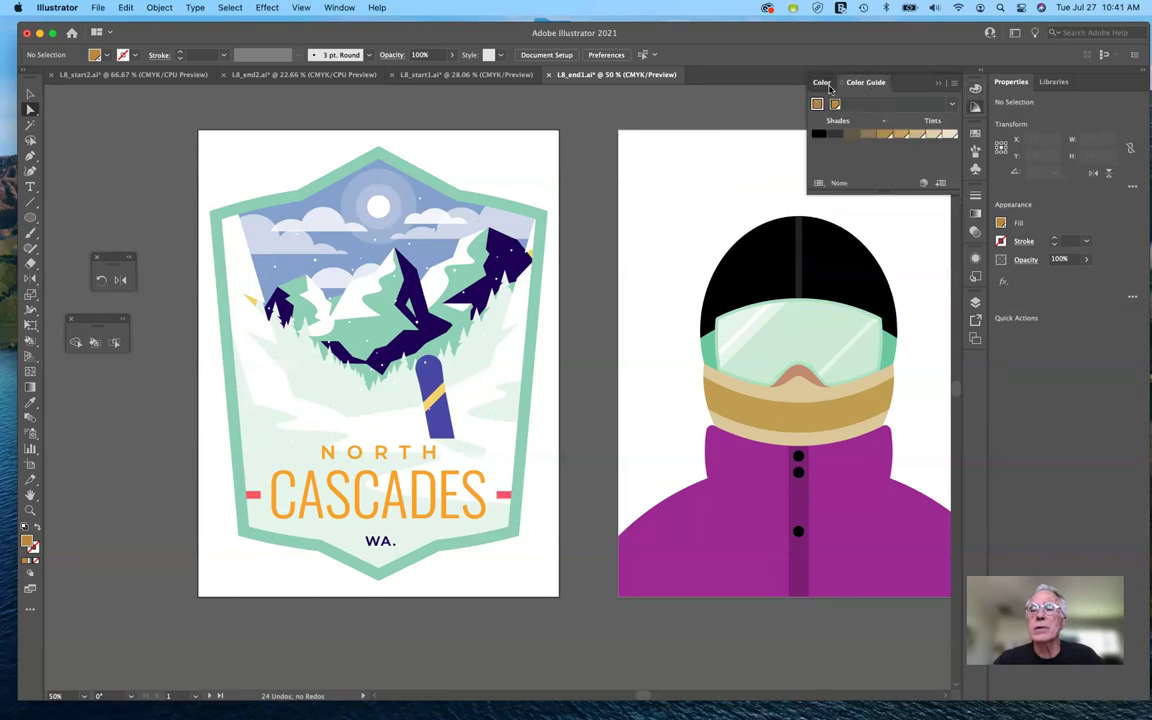
left_click(822, 83)
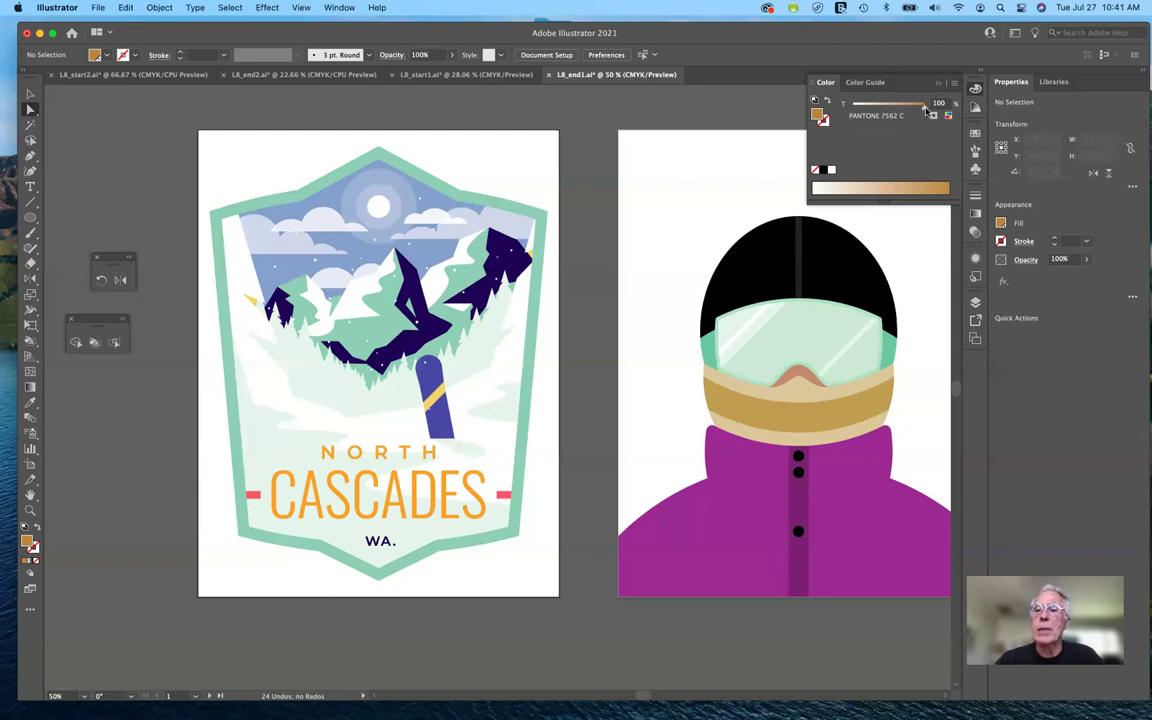
left_click_drag(925, 110, 879, 113)
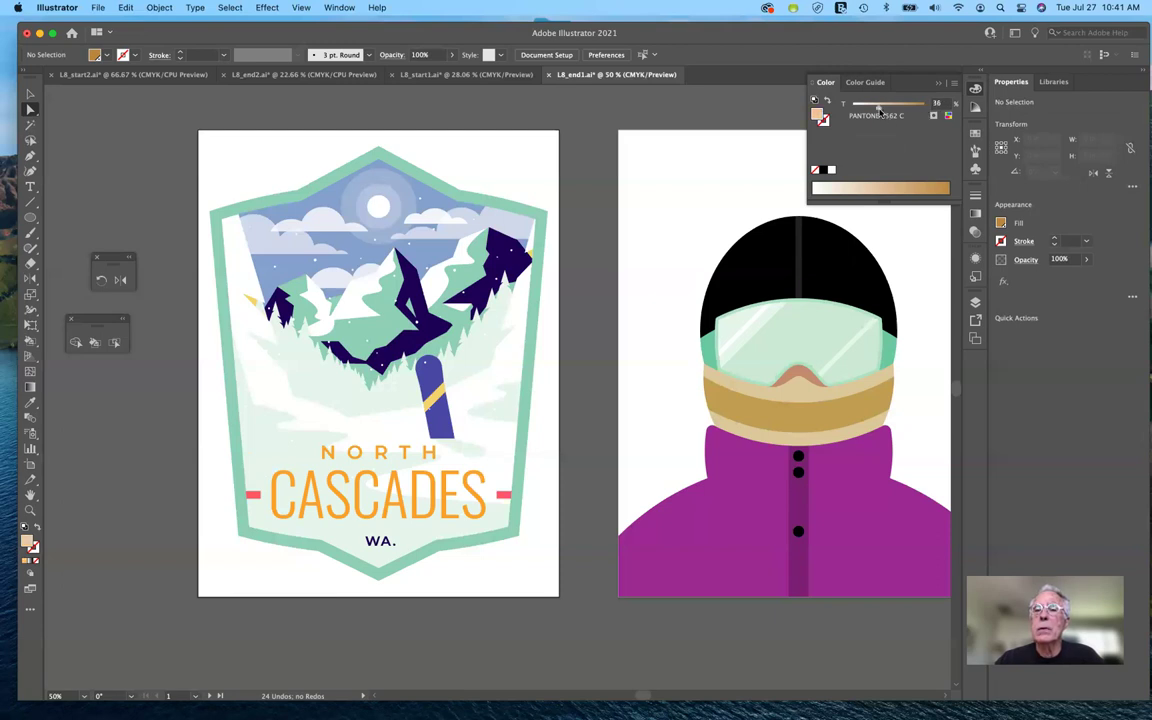
left_click(937, 85)
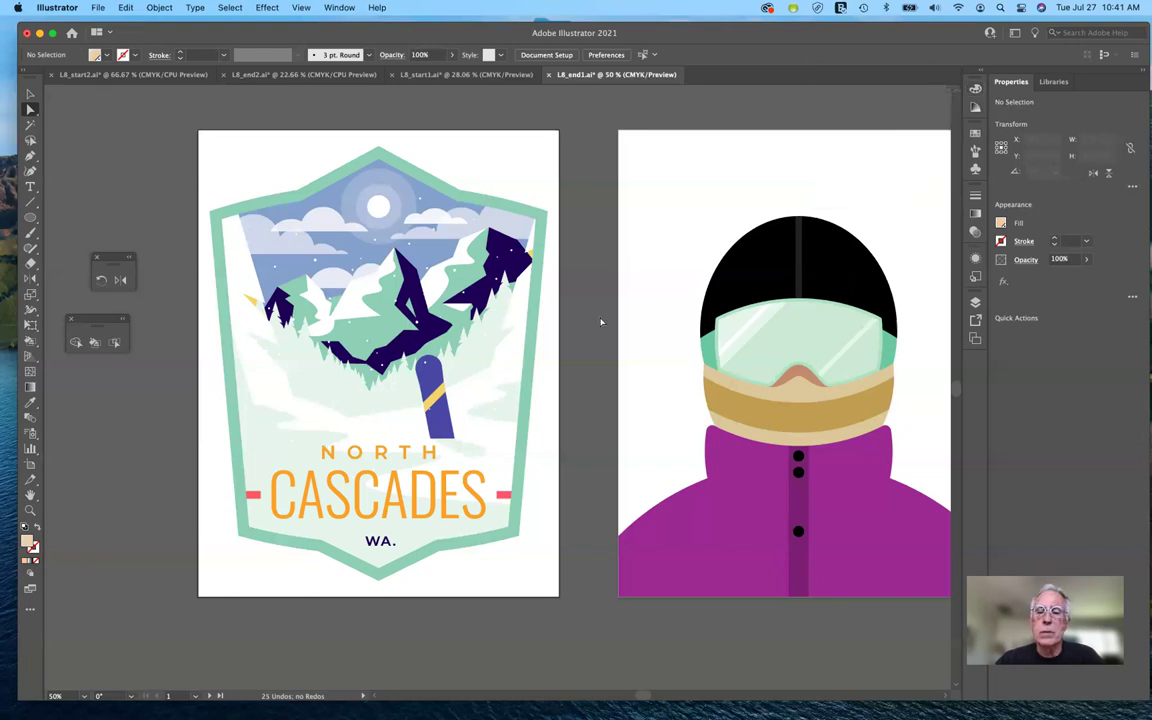
left_click(976, 108)
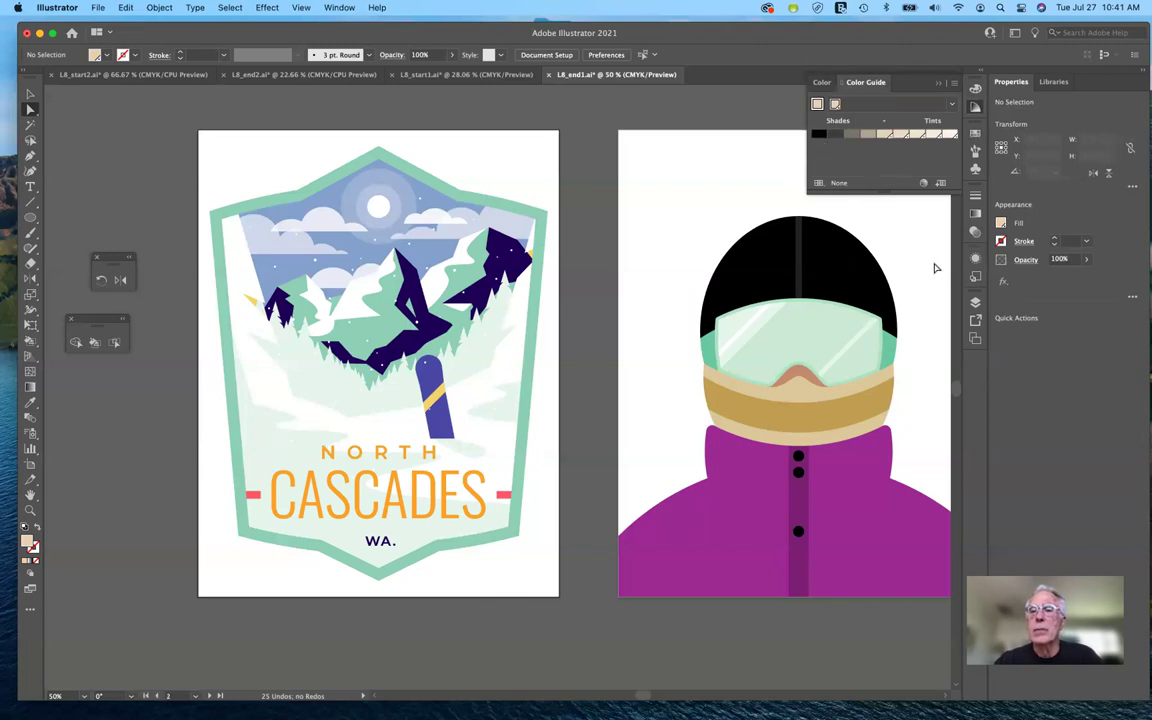
left_click(937, 86)
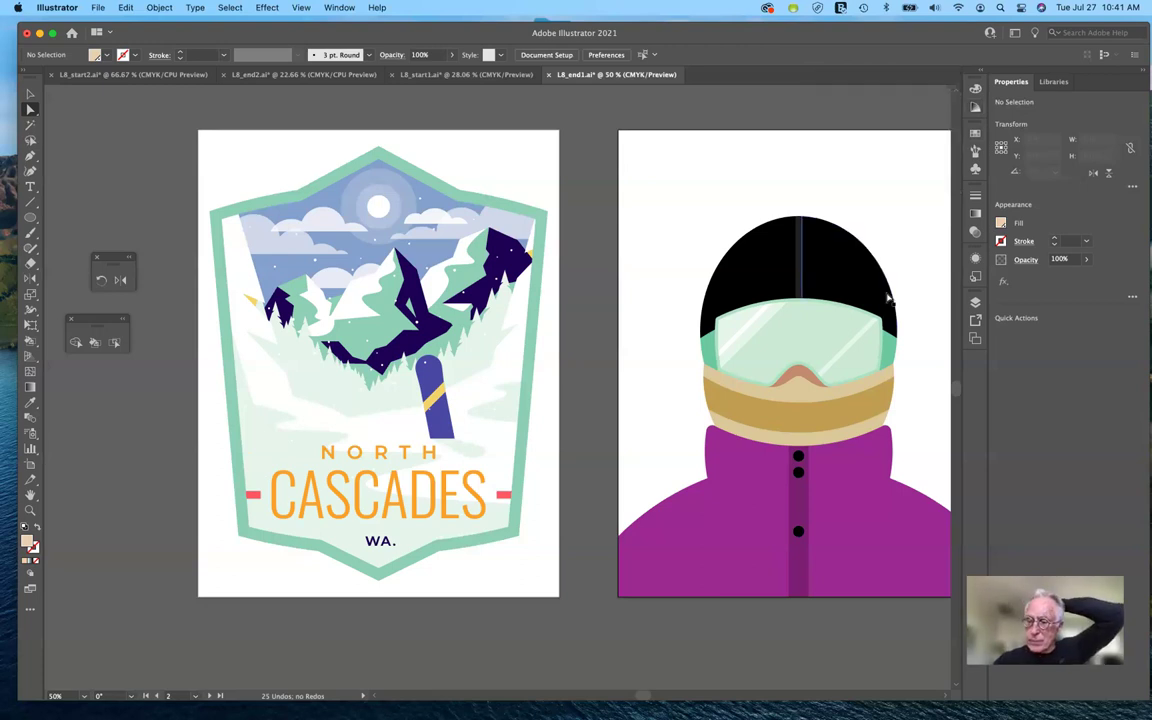
- Select both green goggle strap pieces on the figure in the purple jacket and group them
scroll(886, 300, "right", 5)
scroll(886, 300, "down", 3)
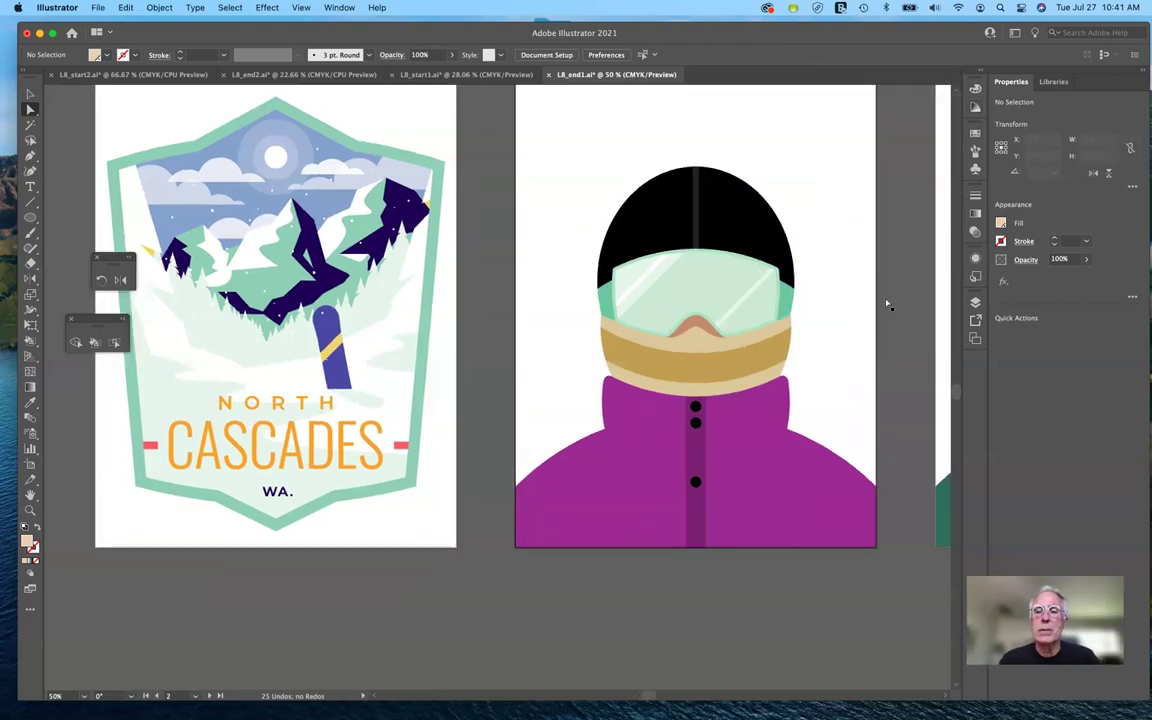
scroll(886, 303, "right", 10)
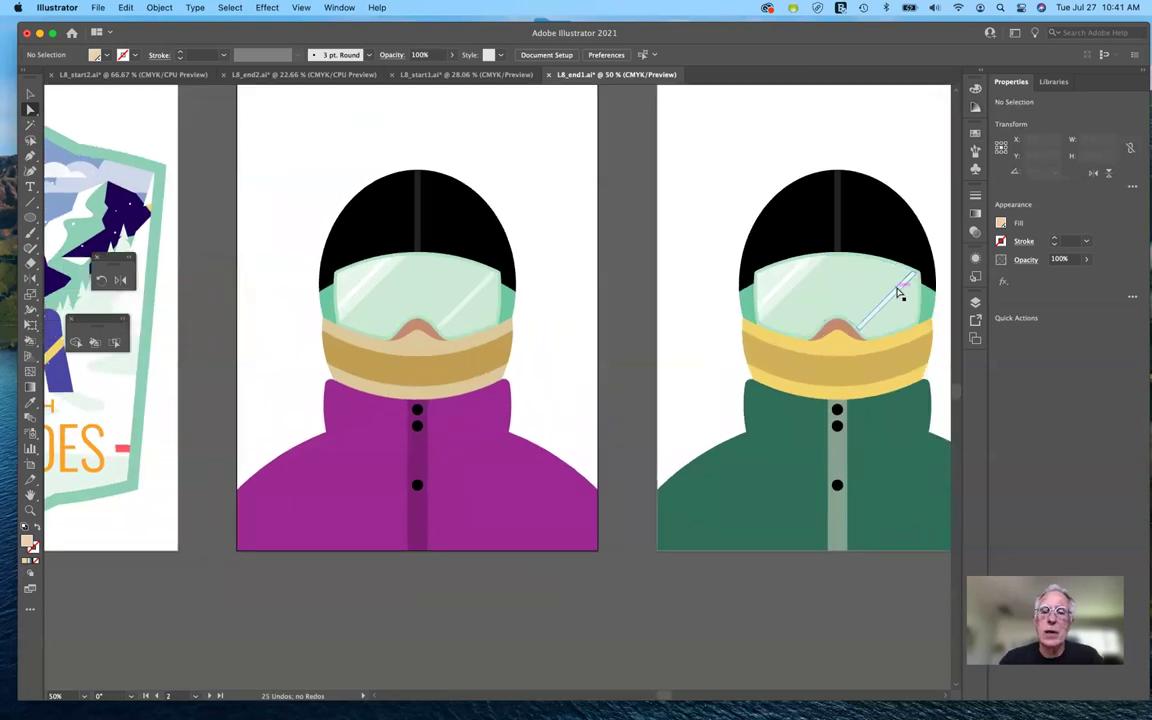
left_click(509, 301)
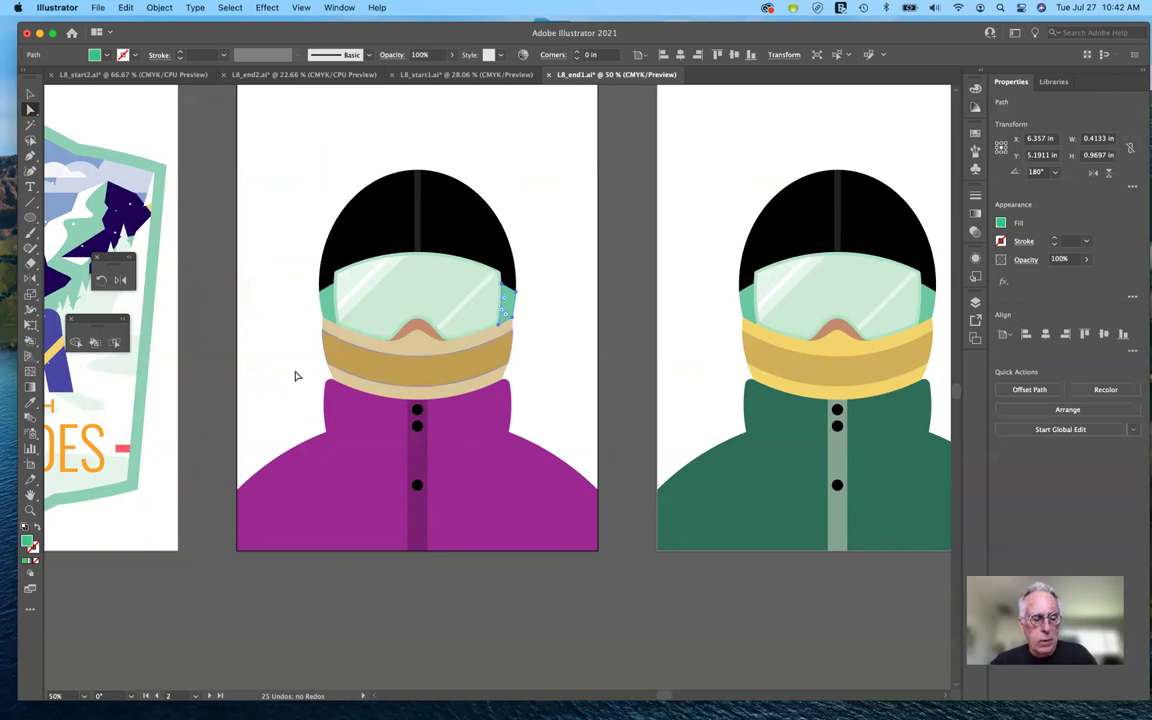
left_click(329, 300, "shift")
key("super+g")
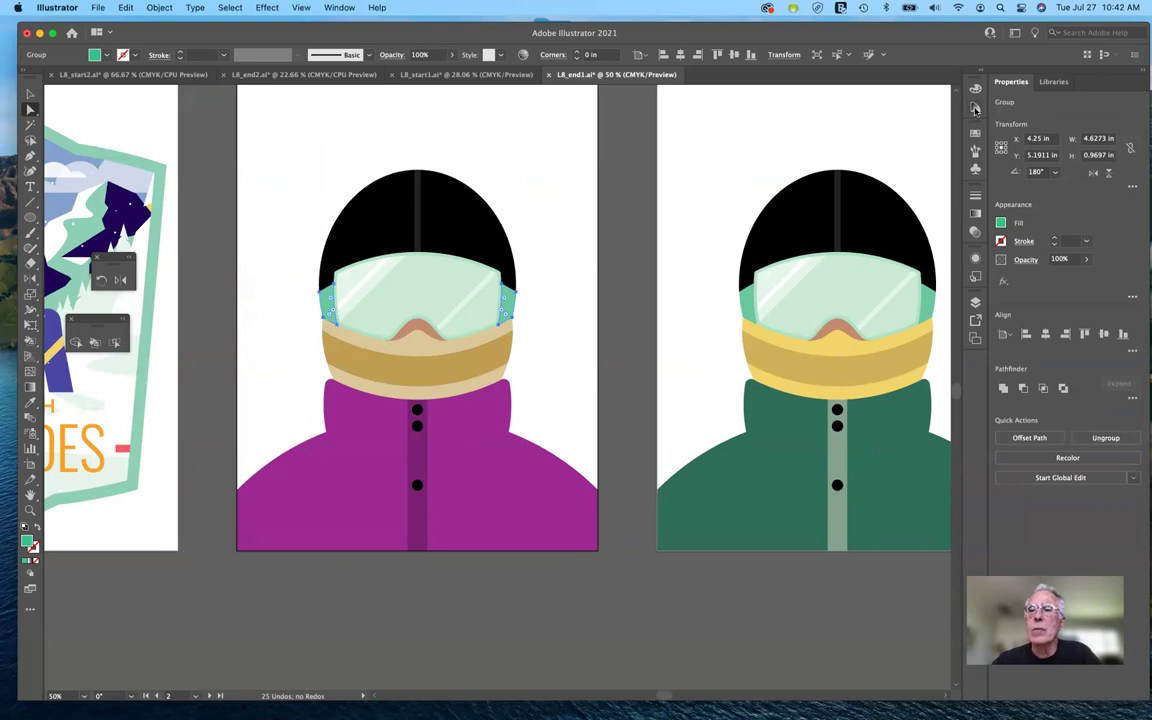
- Choose the Complementary 2 harmony rule in the Color Guide and save its colors as a swatch group
left_click(975, 108)
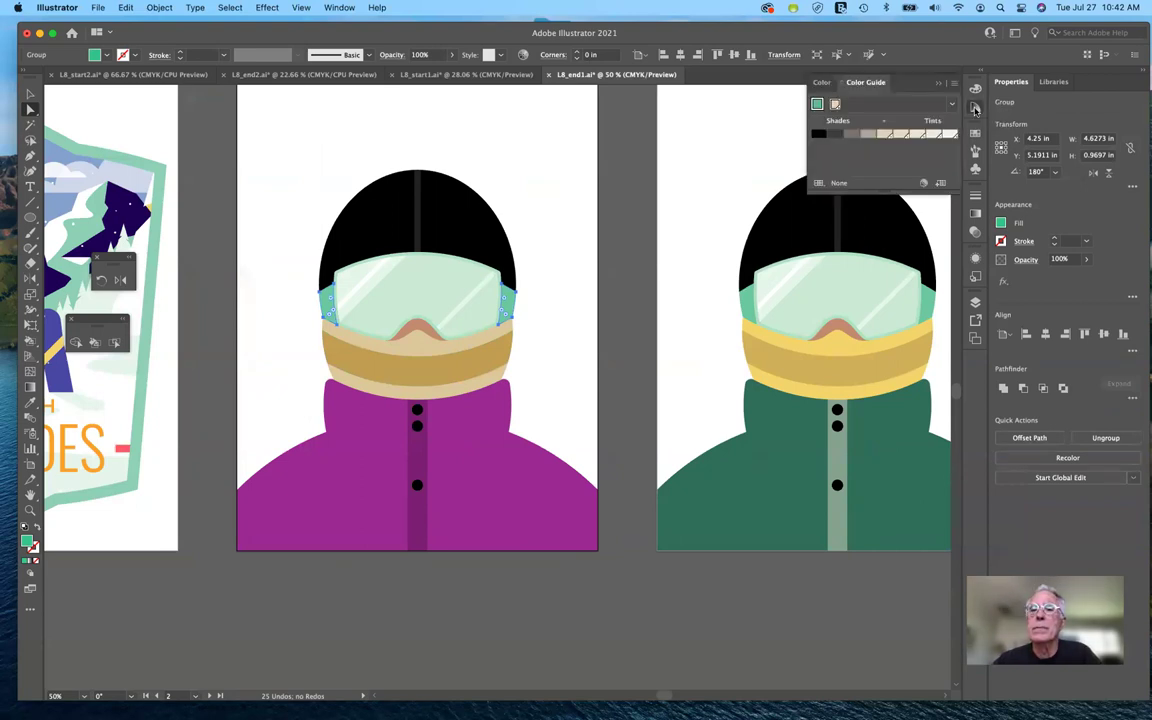
left_click(825, 82)
left_click(866, 83)
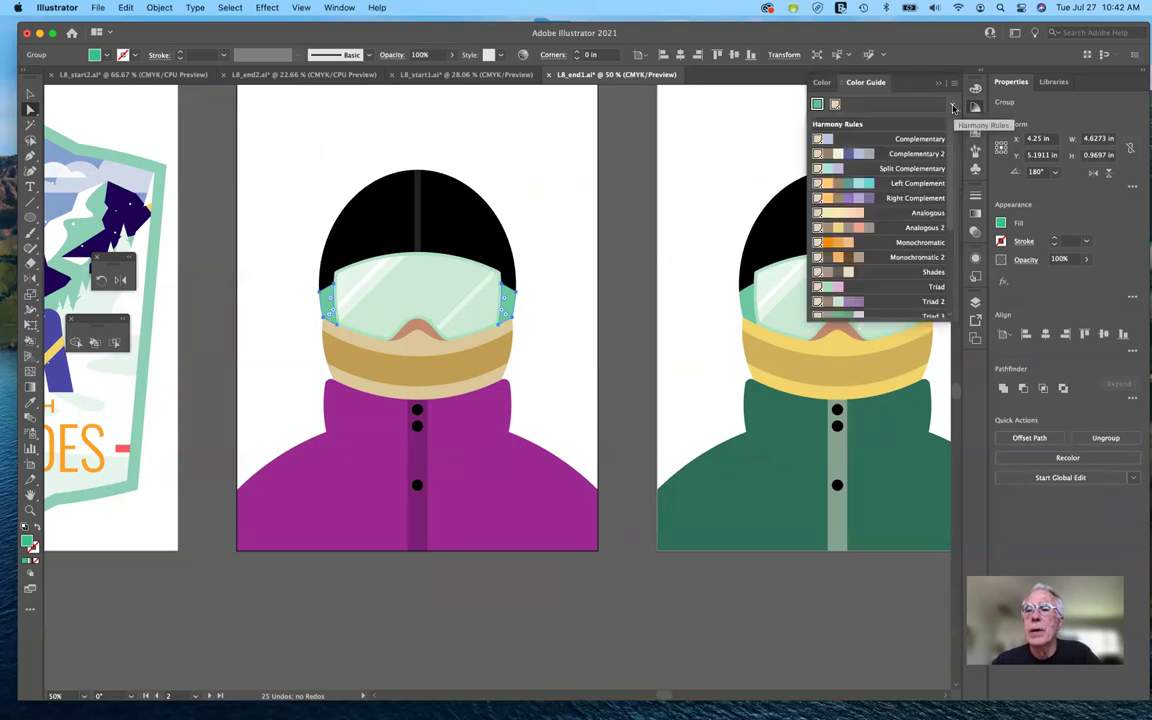
left_click(927, 156)
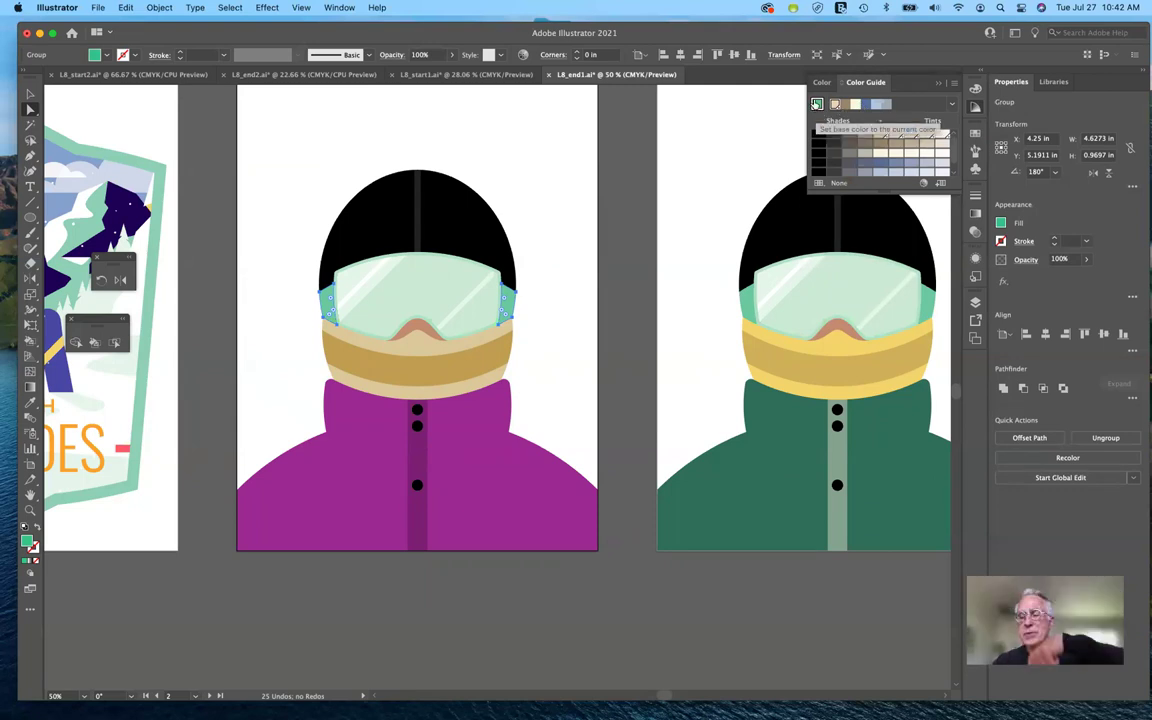
left_click(942, 186)
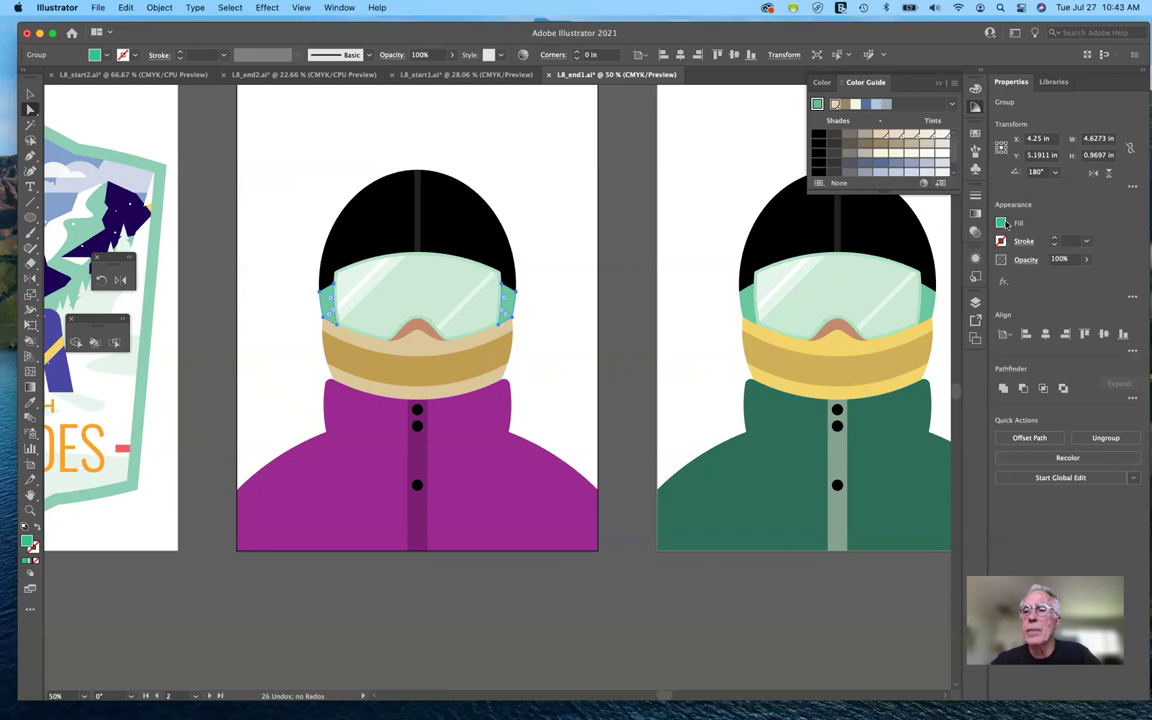
- Fill the grouped goggle straps with the brown swatch of the saved harmony group, changing it to the group's darker blue
left_click(976, 134)
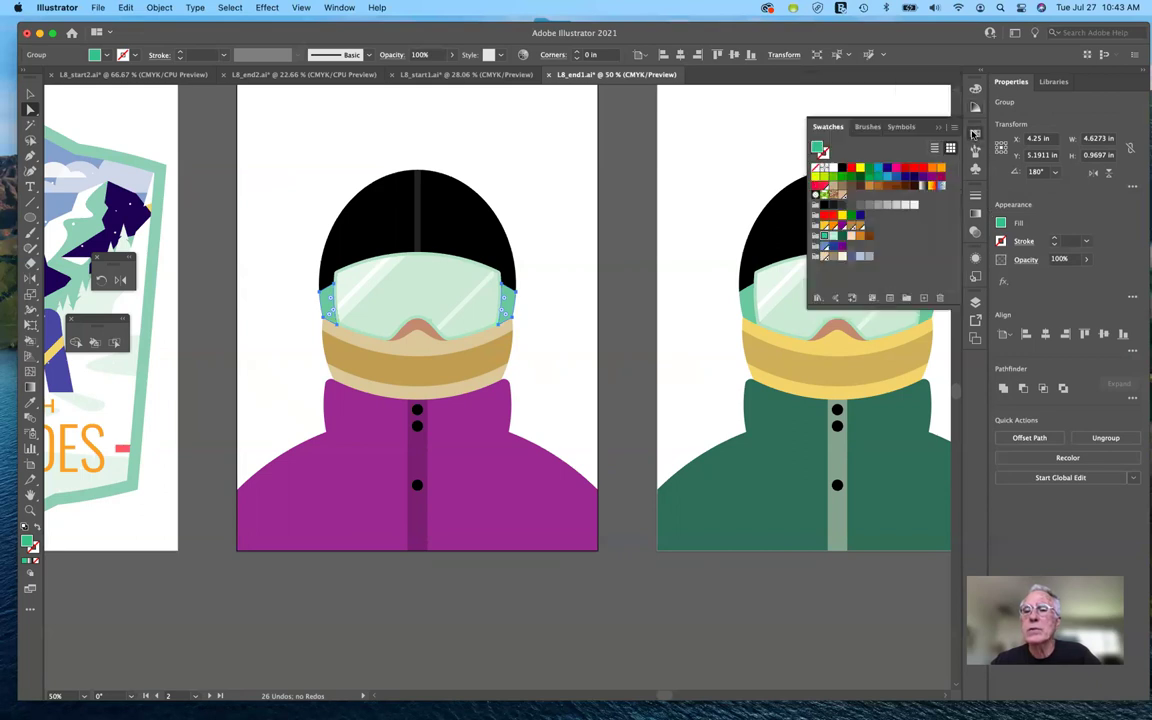
left_click(831, 257)
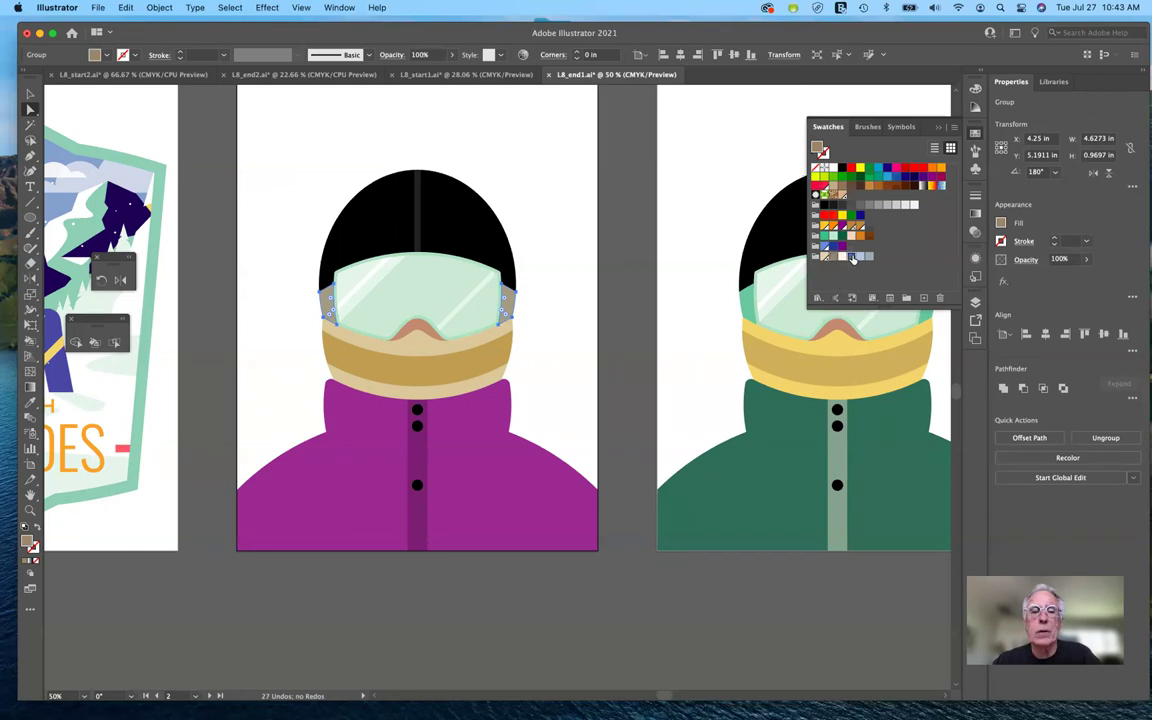
left_click(851, 257)
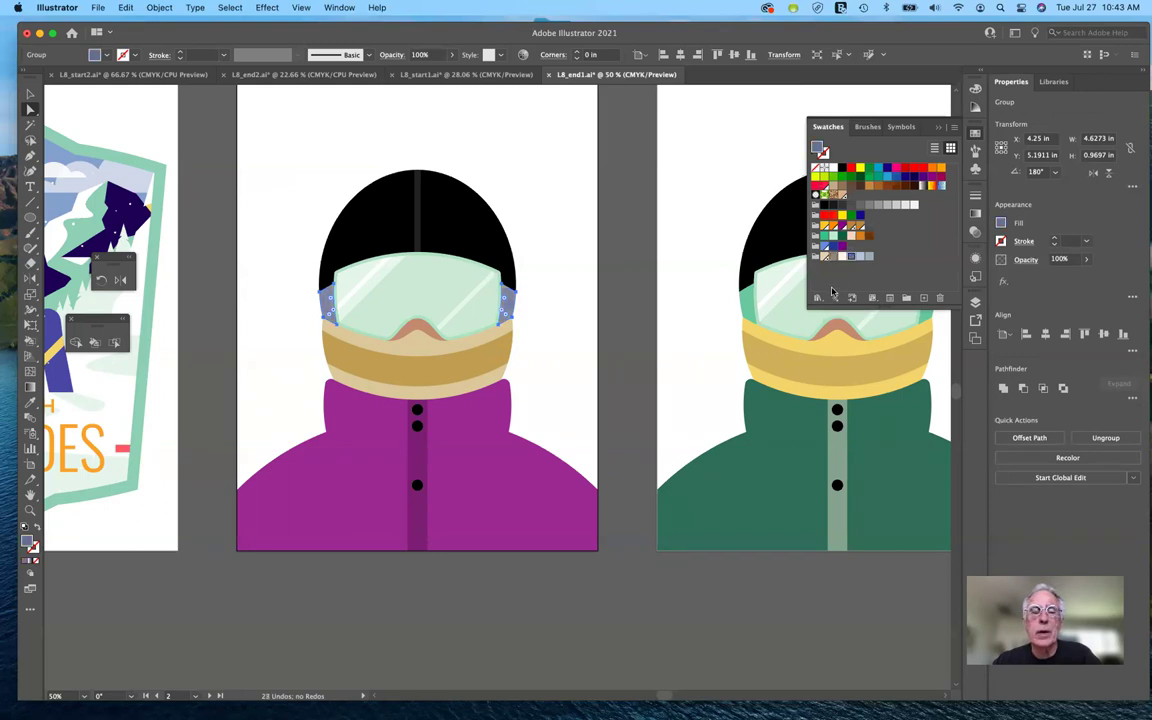
left_click(940, 127)
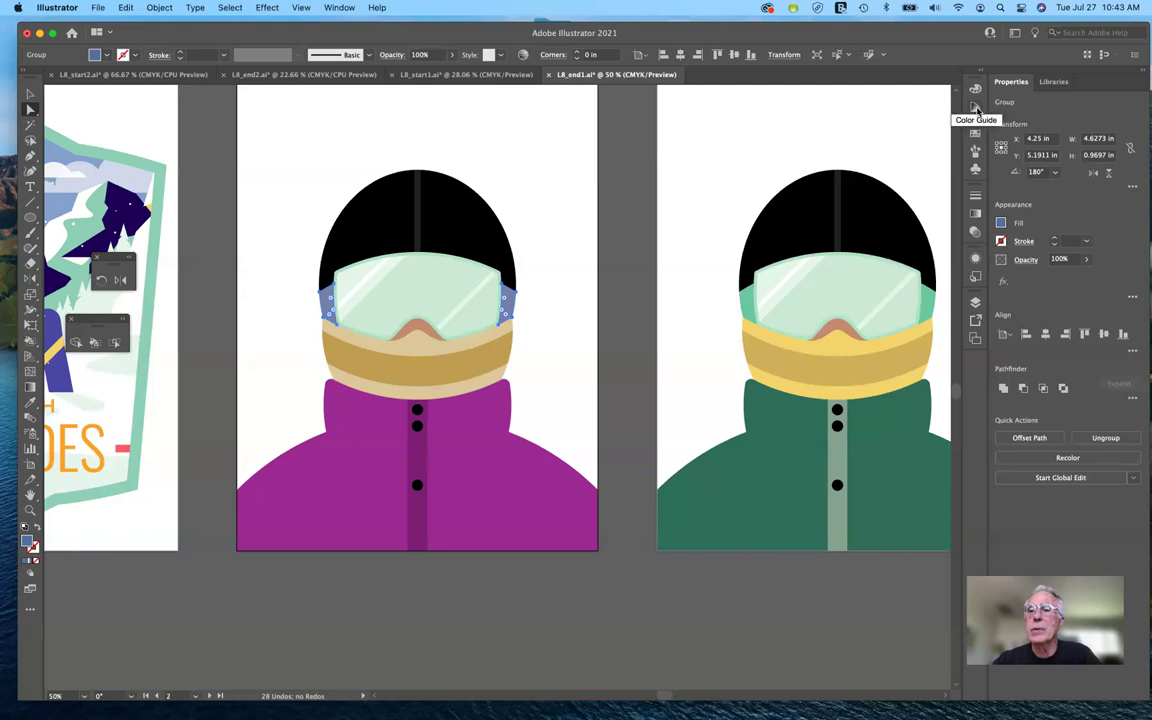
- Switch the Color Guide's harmony rule to Analogous 2, based on the straps' blue fill
left_click(976, 107)
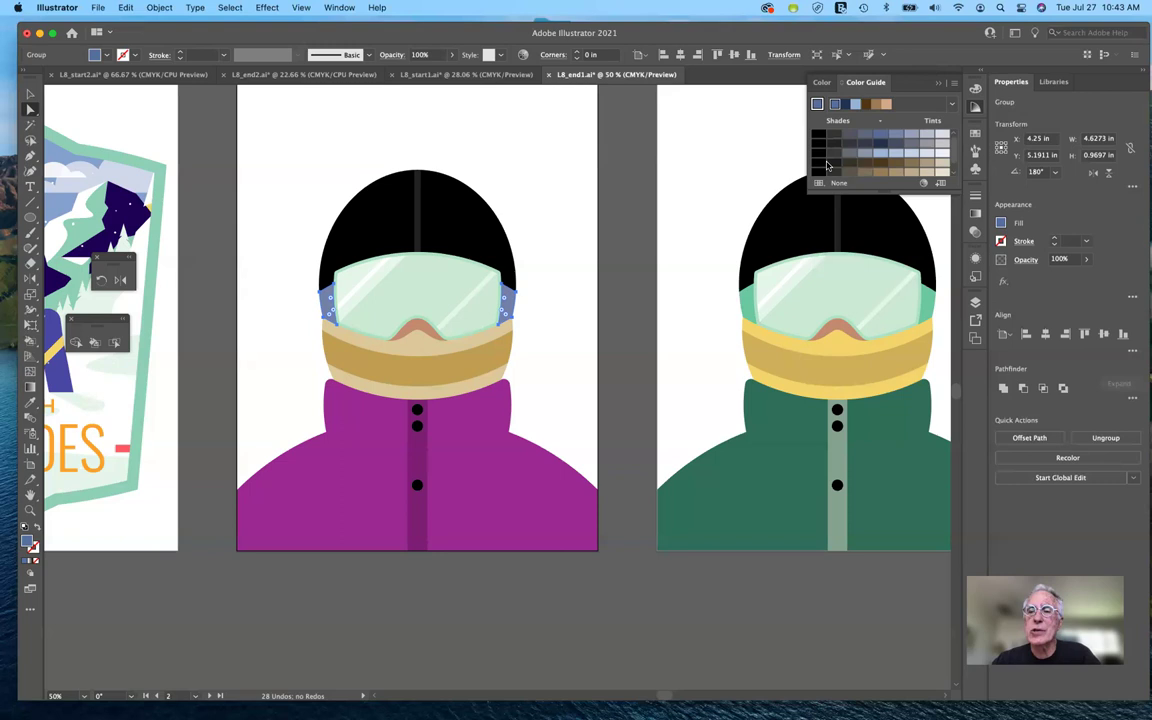
left_click(953, 105)
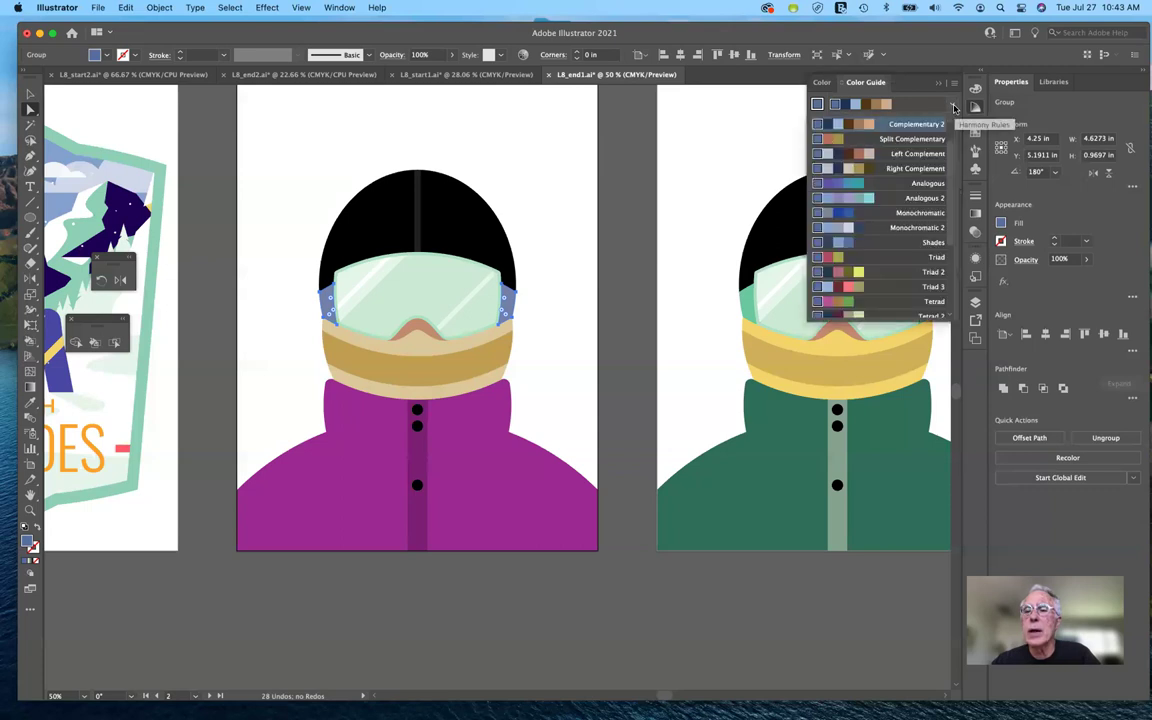
left_click(932, 183)
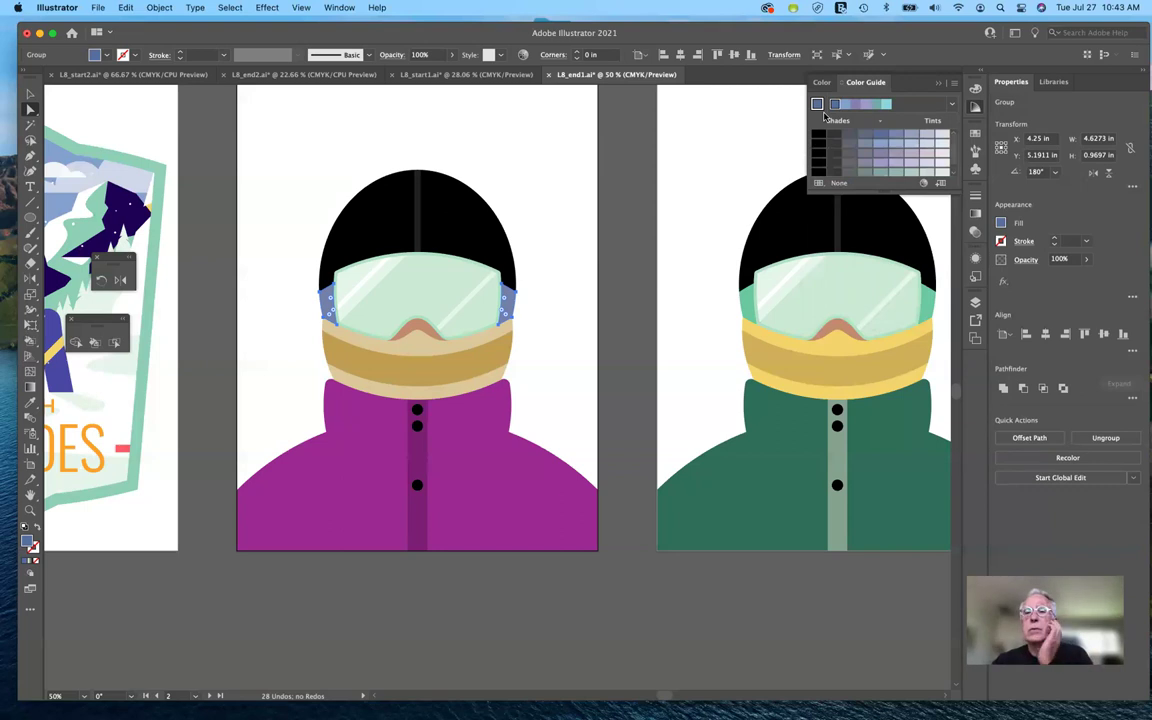
- Try the harmony's aqua on the goggle straps, settle on a slightly lighter tint of the base blue, and deselect
left_click(887, 106)
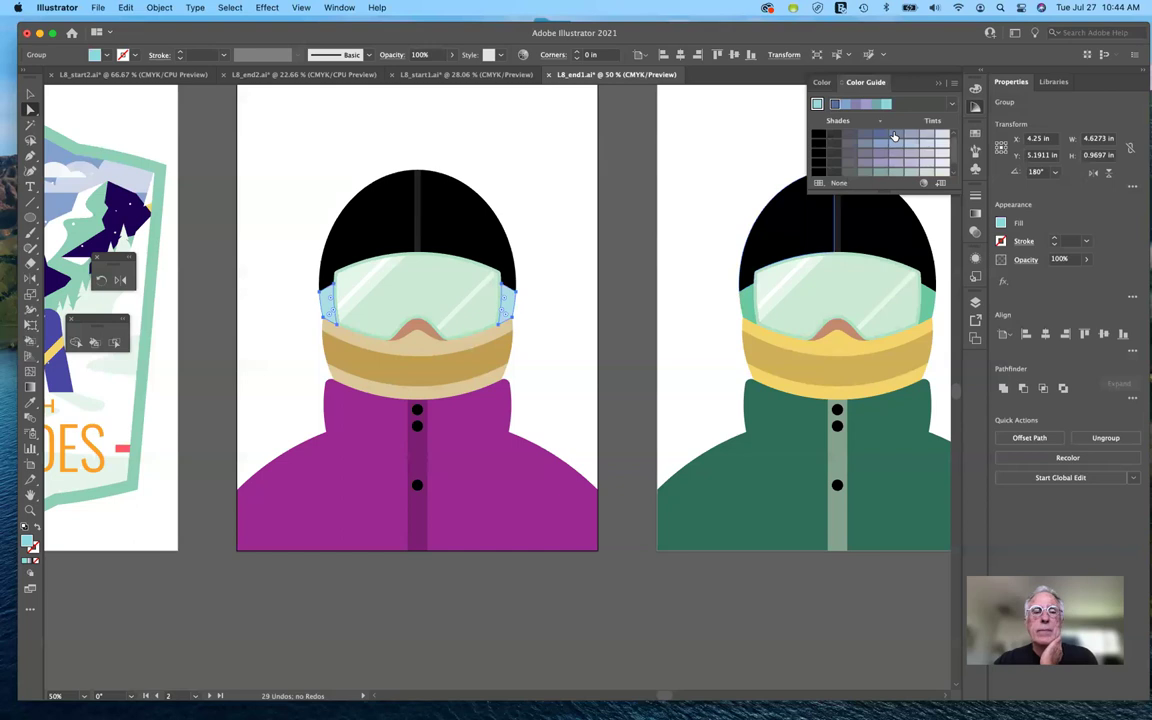
left_click(894, 137)
left_click(583, 327)
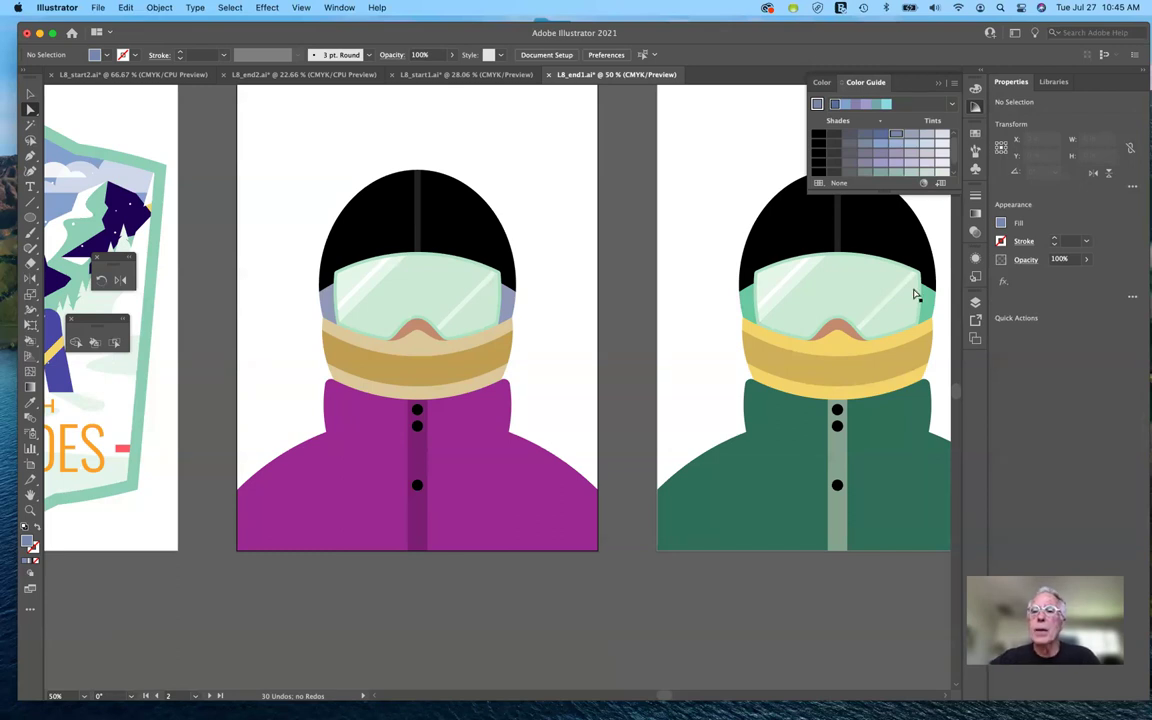
left_click(939, 86)
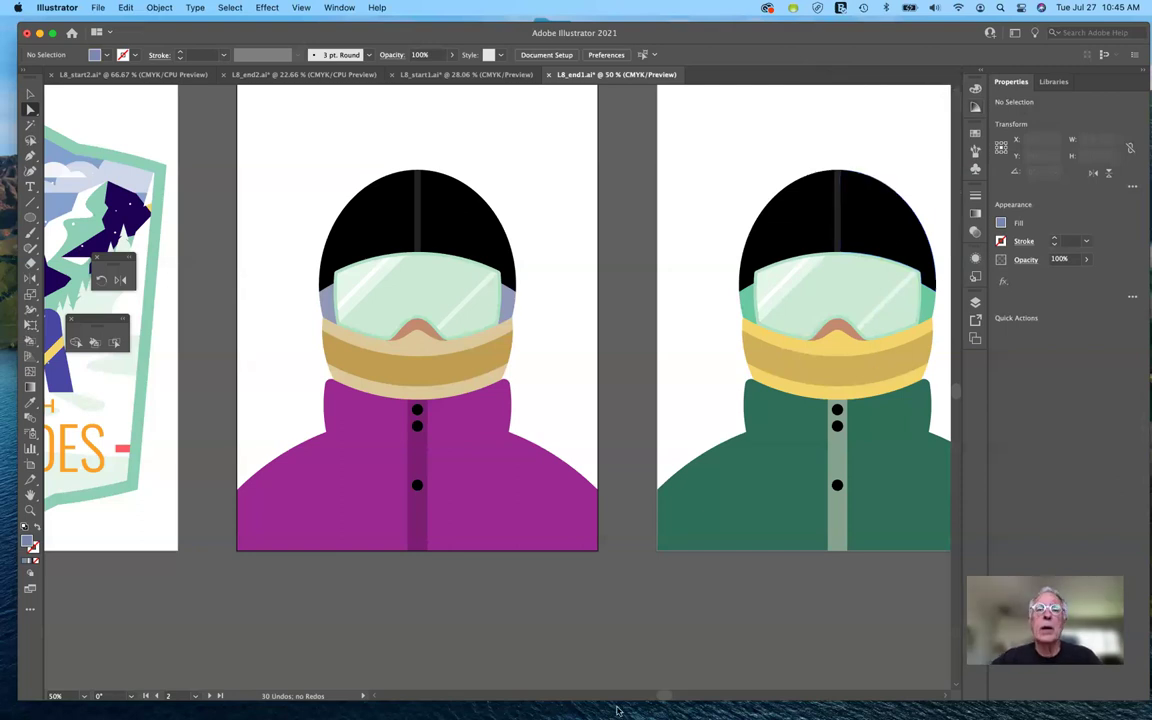